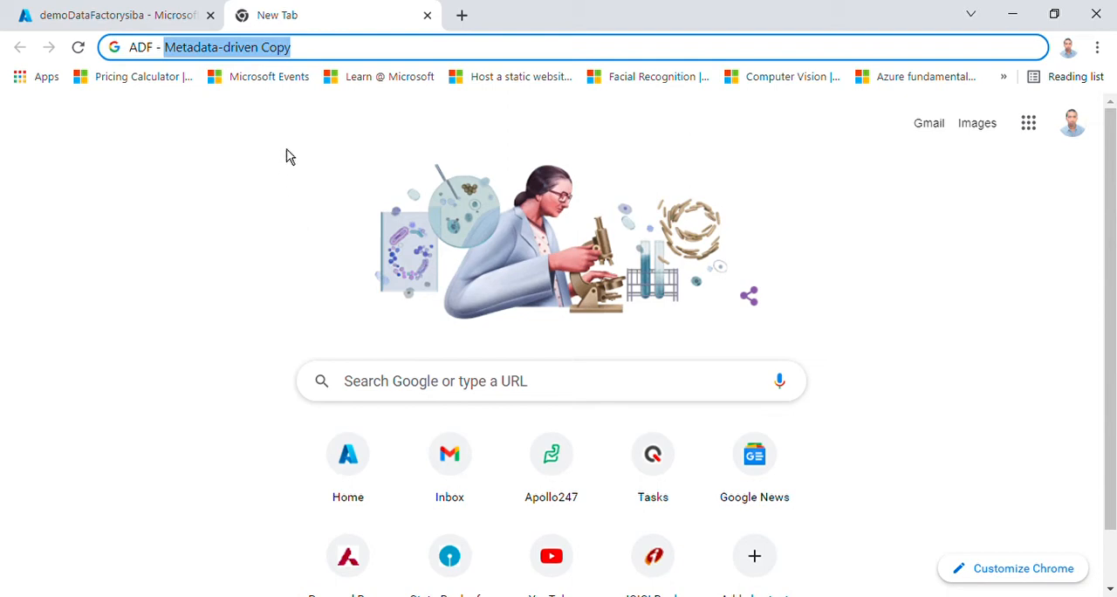
# Open the RG_CentralIndia resource group in the Azure portal and examine the types of its data factory and SQL database resources
pyautogui.click(312, 55)
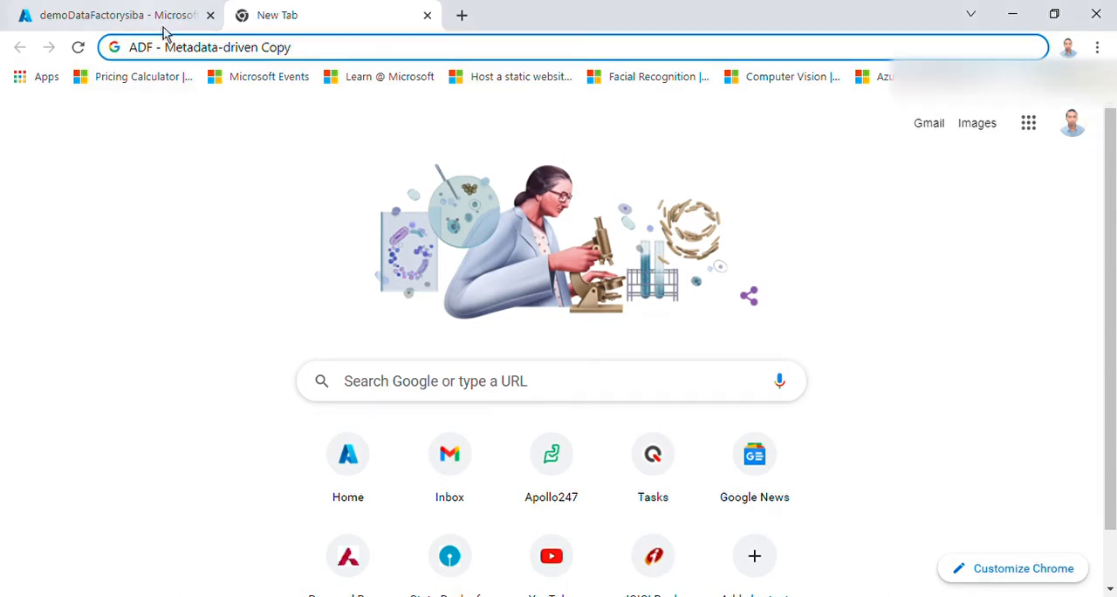
pyautogui.click(114, 15)
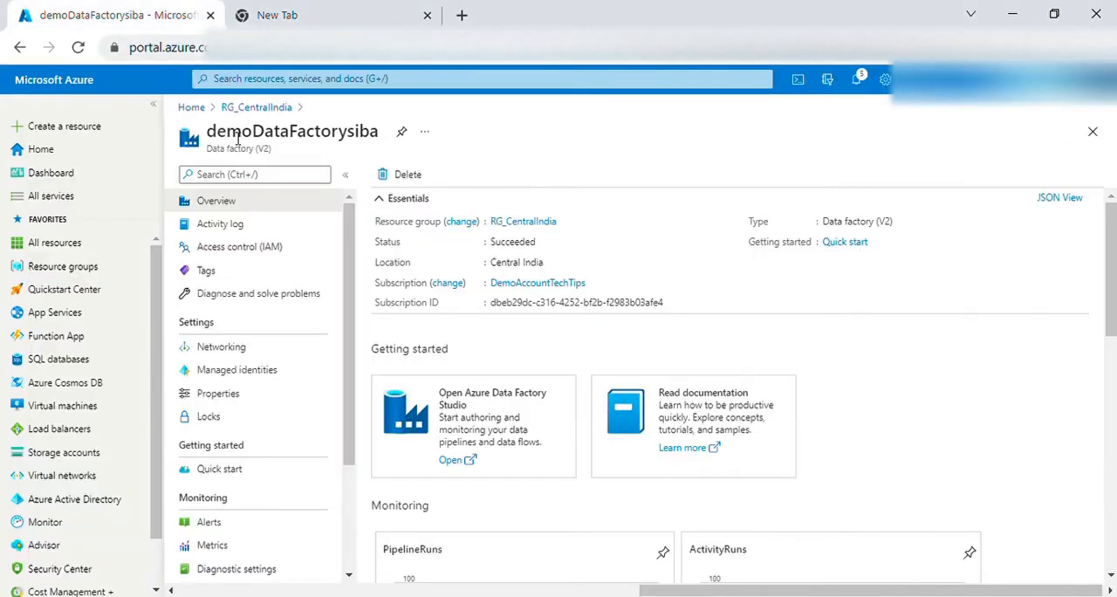
pyautogui.click(256, 107)
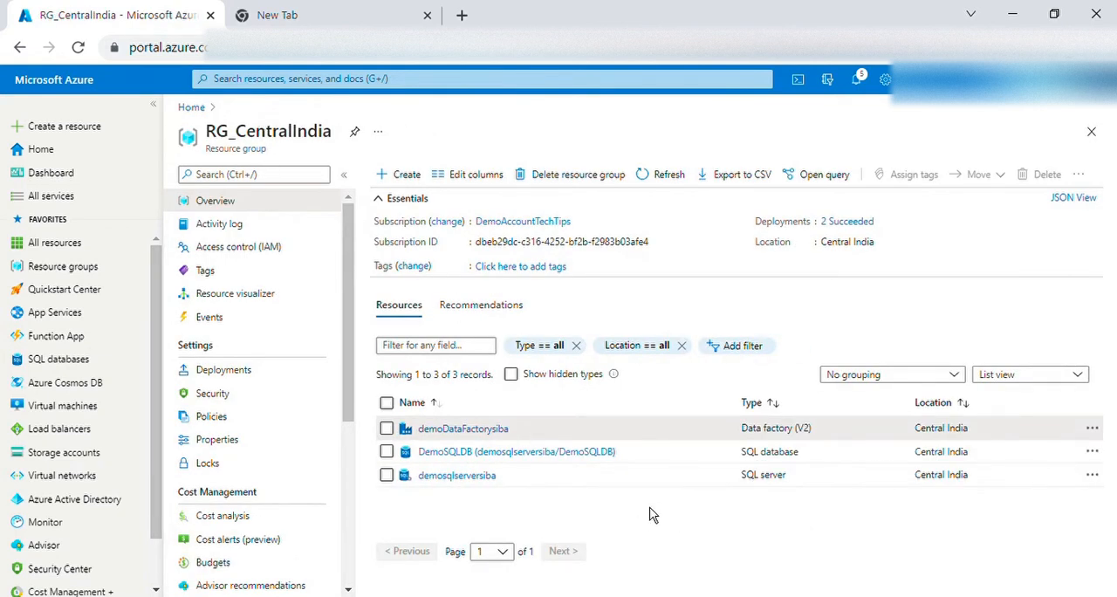
pyautogui.moveTo(748, 454); pyautogui.dragTo(738, 429)
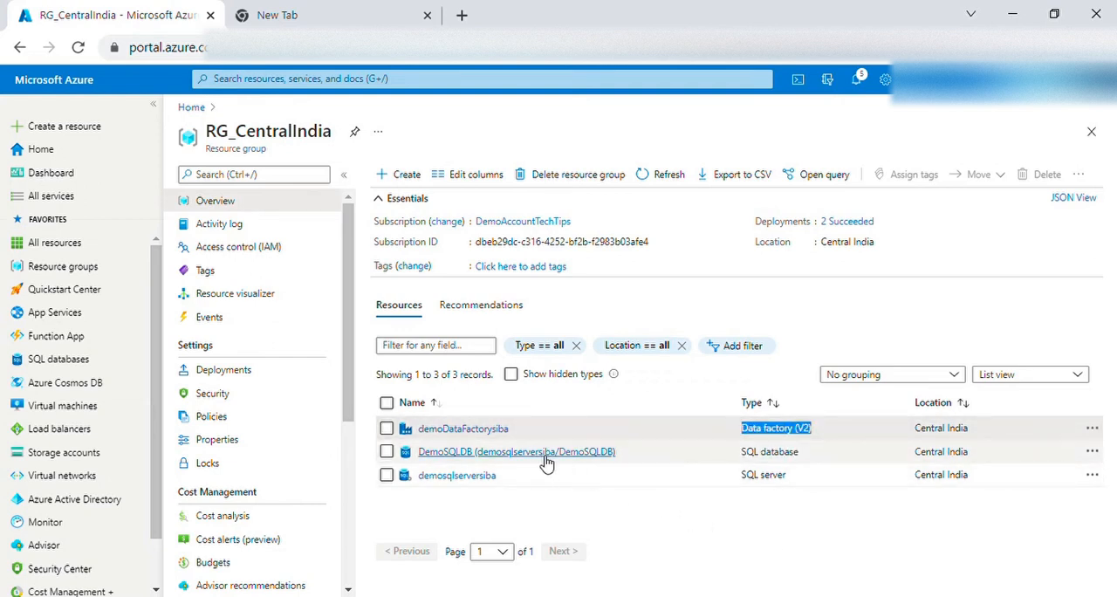
pyautogui.moveTo(802, 452); pyautogui.dragTo(768, 454)
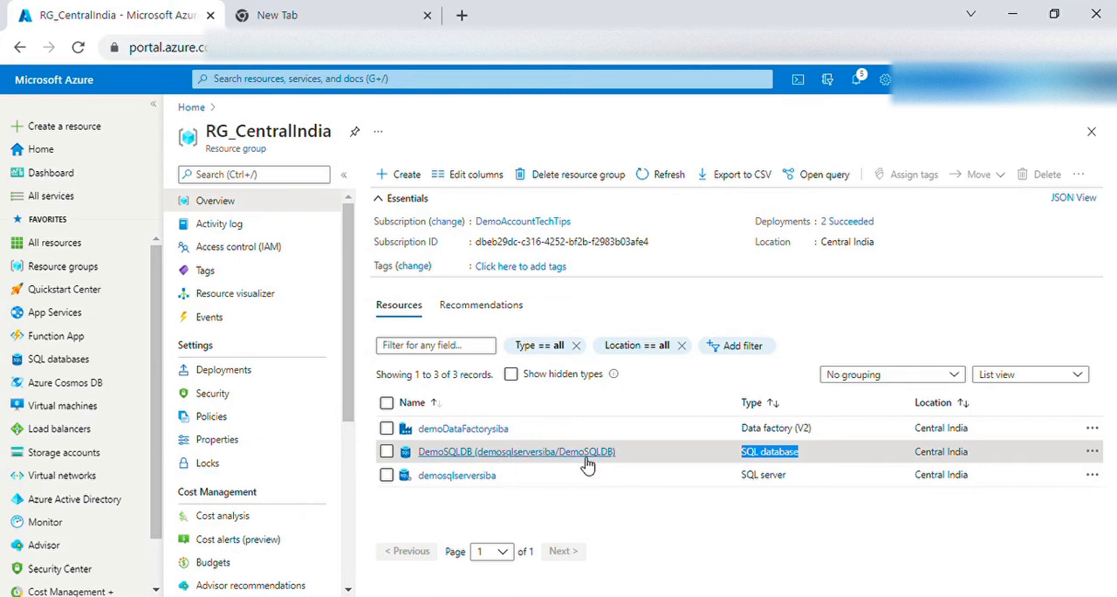
pyautogui.moveTo(586, 466)
pyautogui.moveTo(477, 462)
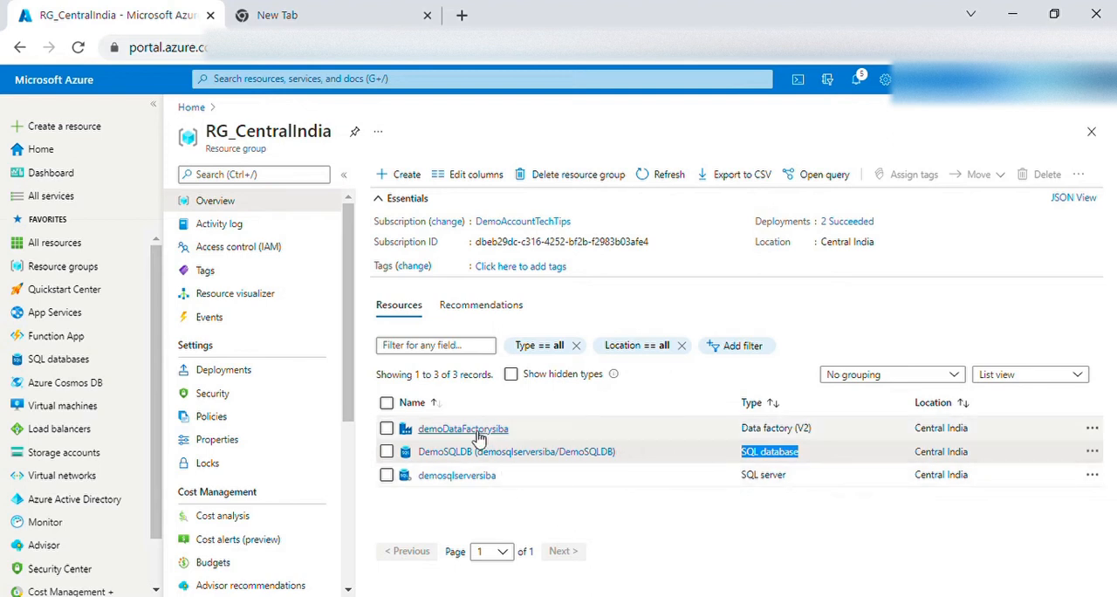
pyautogui.moveTo(478, 436)
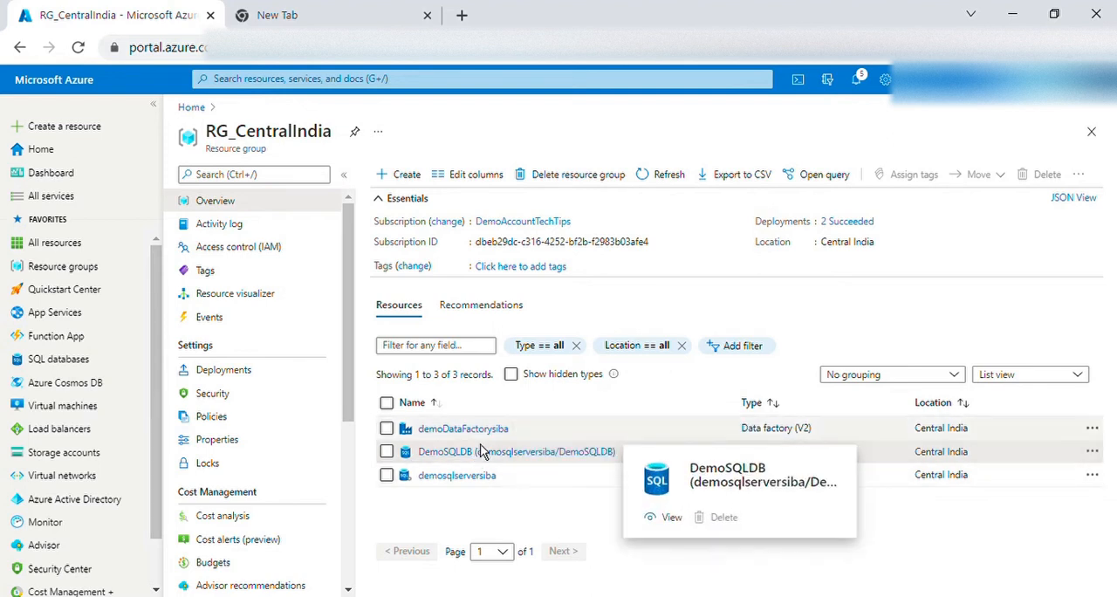
# Launch Azure Data Factory Studio for demoDataFactorysiba and open its managed private endpoints
pyautogui.click(478, 432)
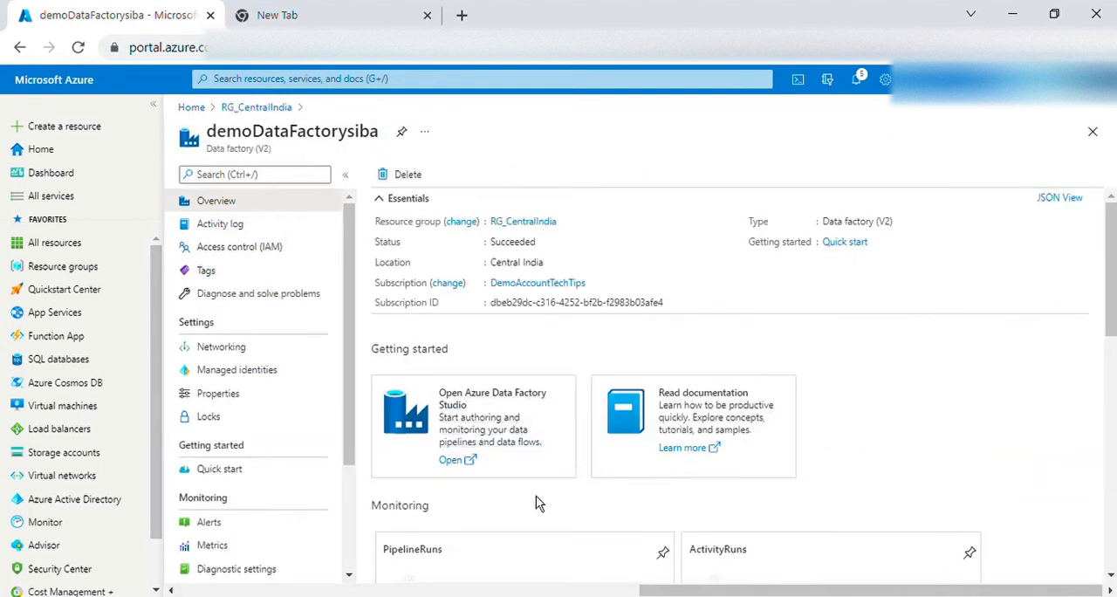
pyautogui.click(451, 460)
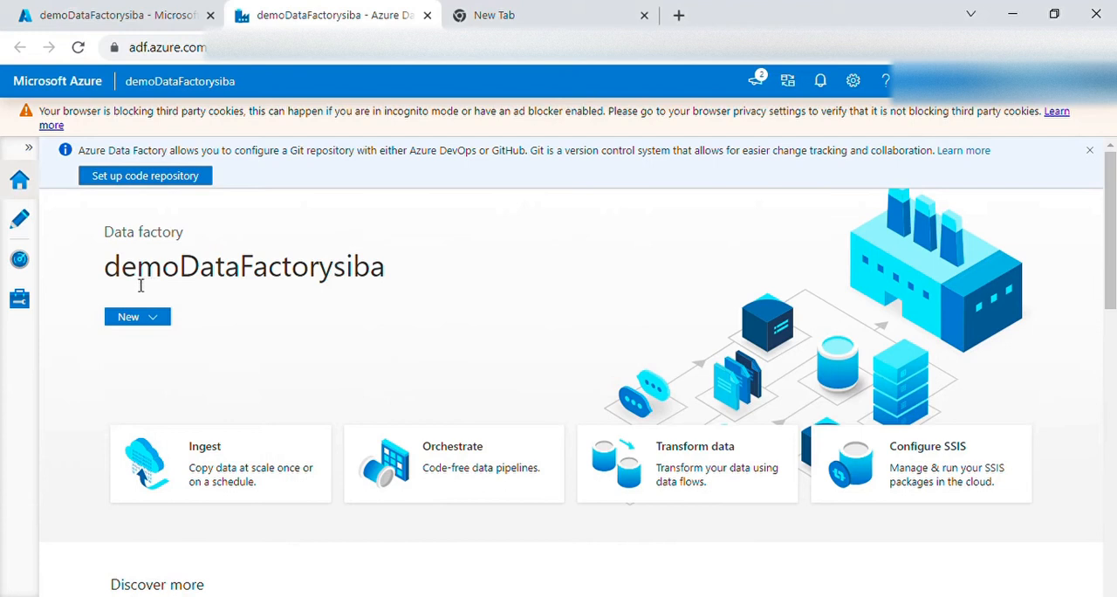
pyautogui.click(26, 303)
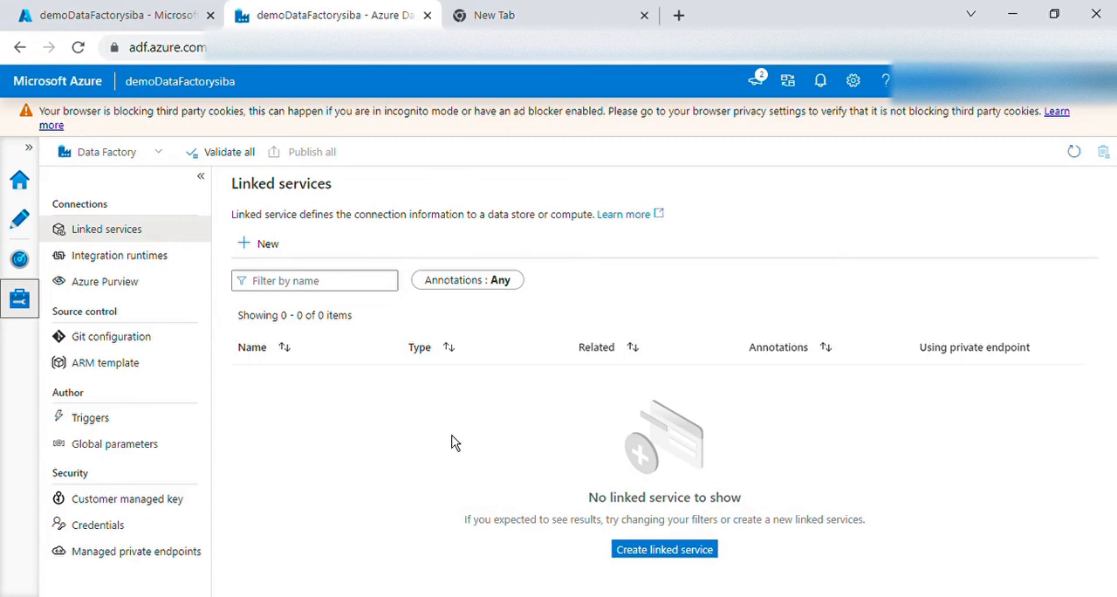
pyautogui.click(145, 26)
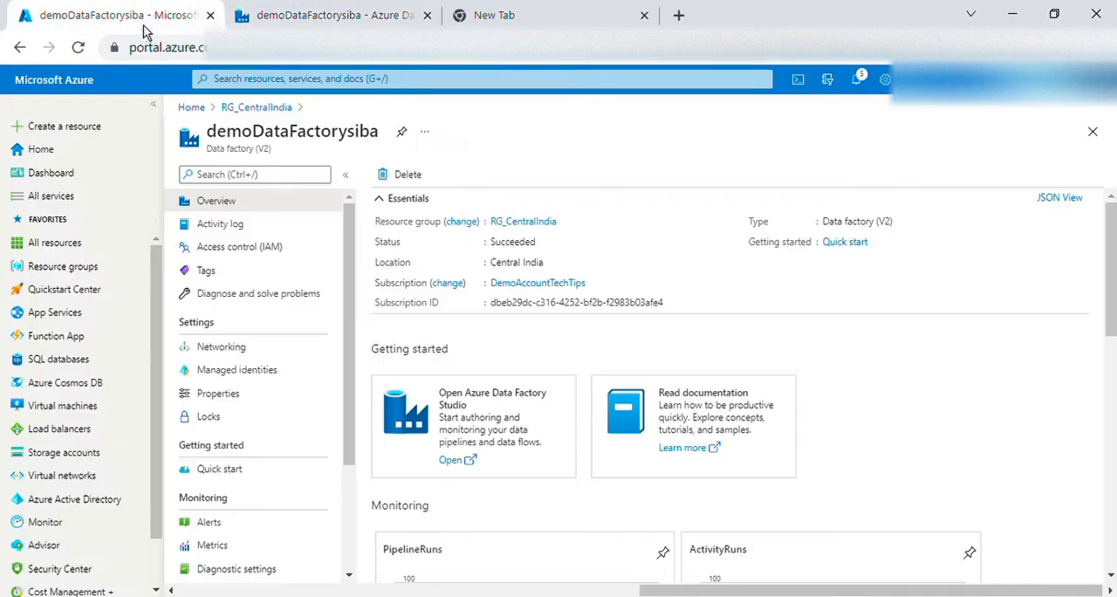
pyautogui.click(357, 24)
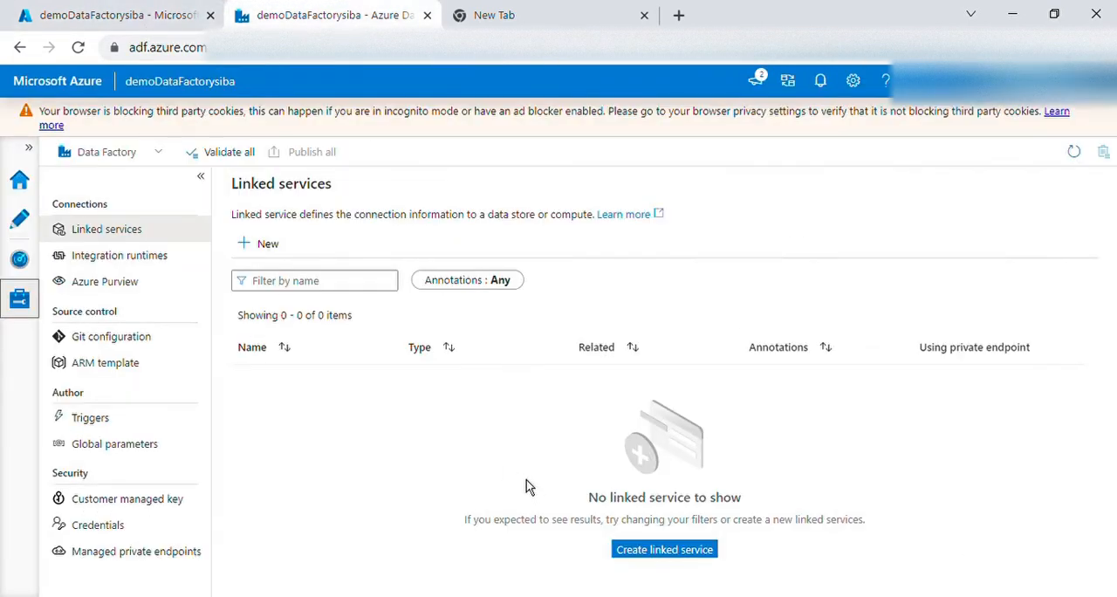
pyautogui.click(146, 557)
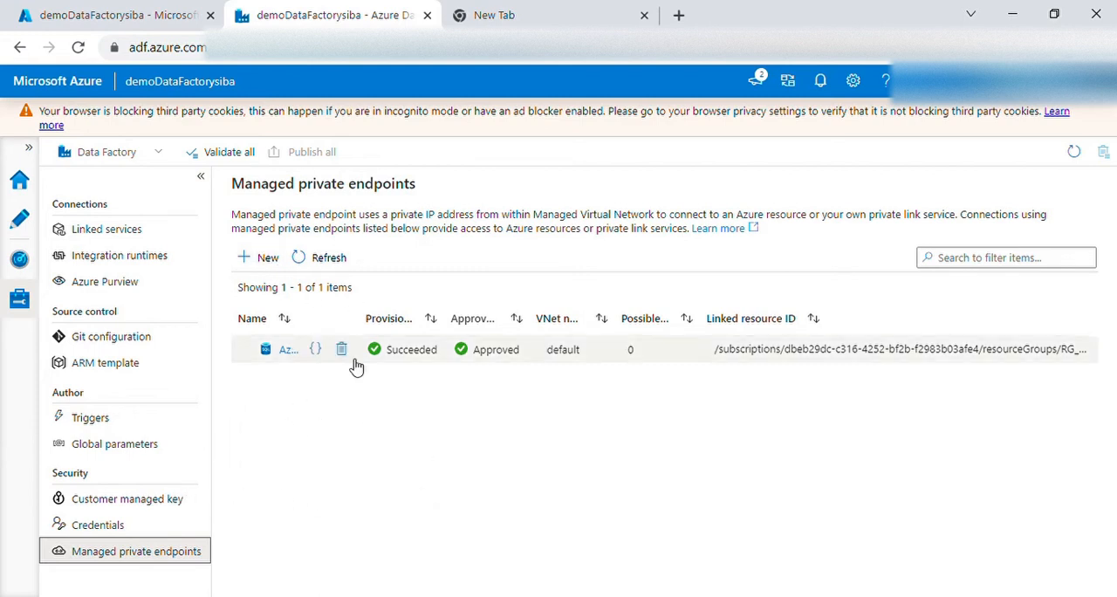
# Open the DemoSQLDB database from the RG_CentralIndia resource group and look through its settings for private endpoint connections
pyautogui.click(160, 25)
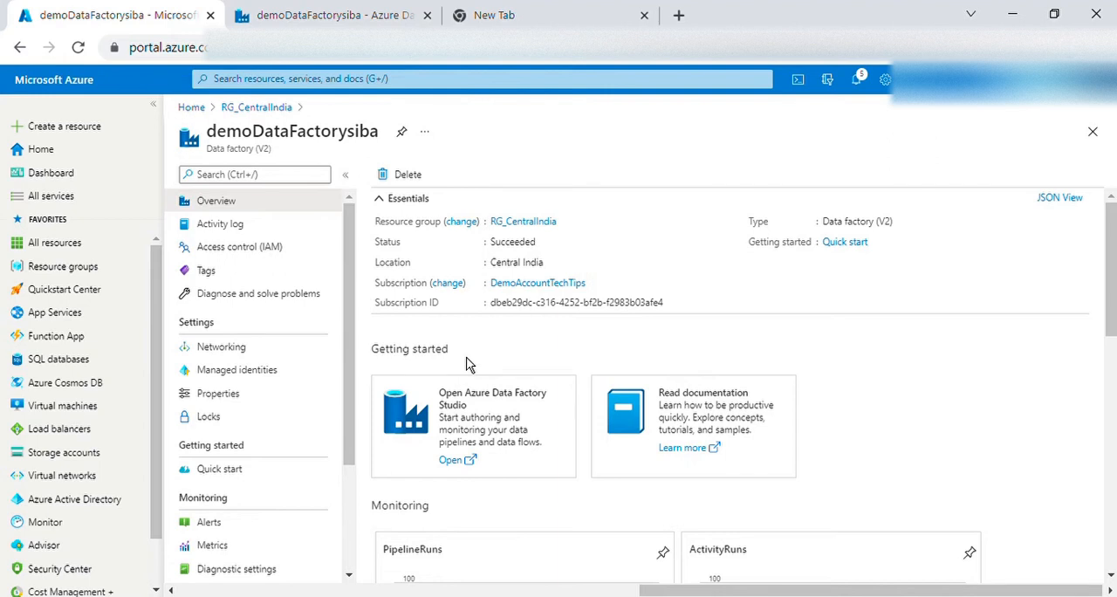
pyautogui.click(256, 107)
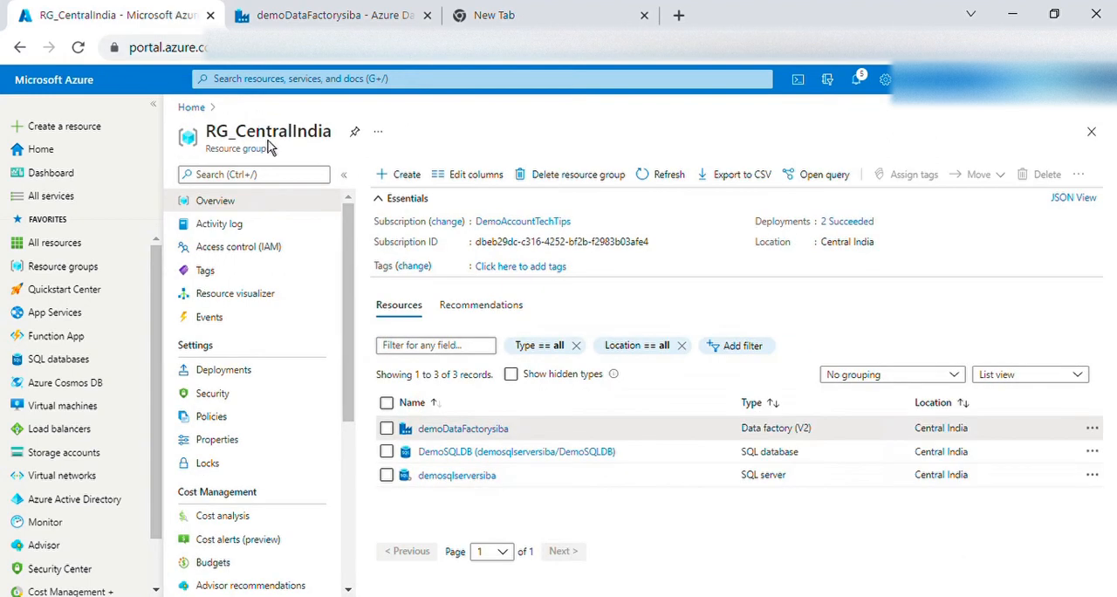
pyautogui.click(364, 26)
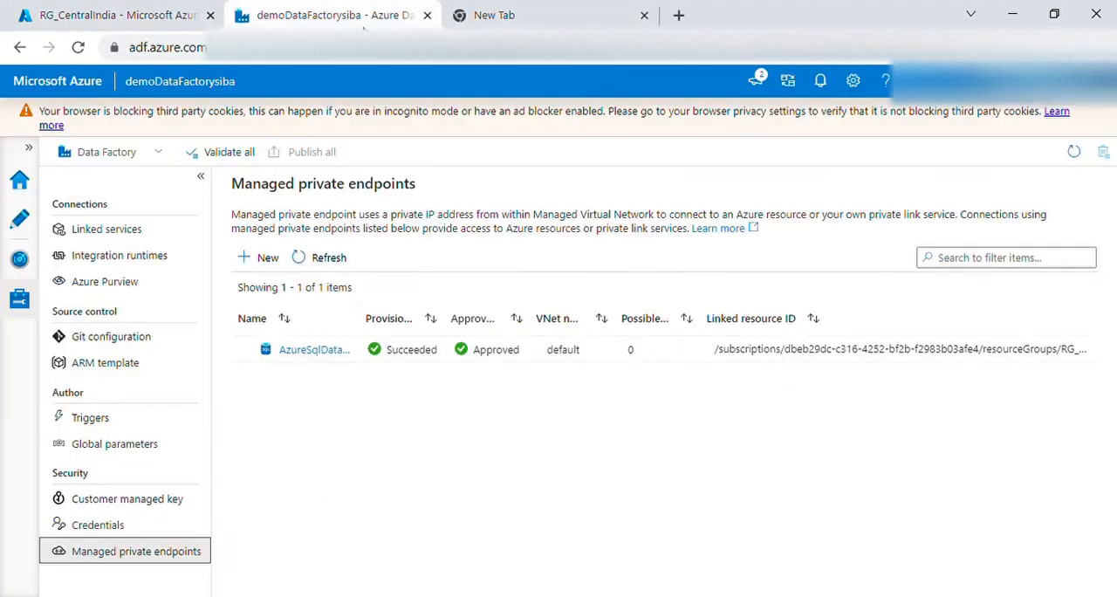
pyautogui.click(171, 28)
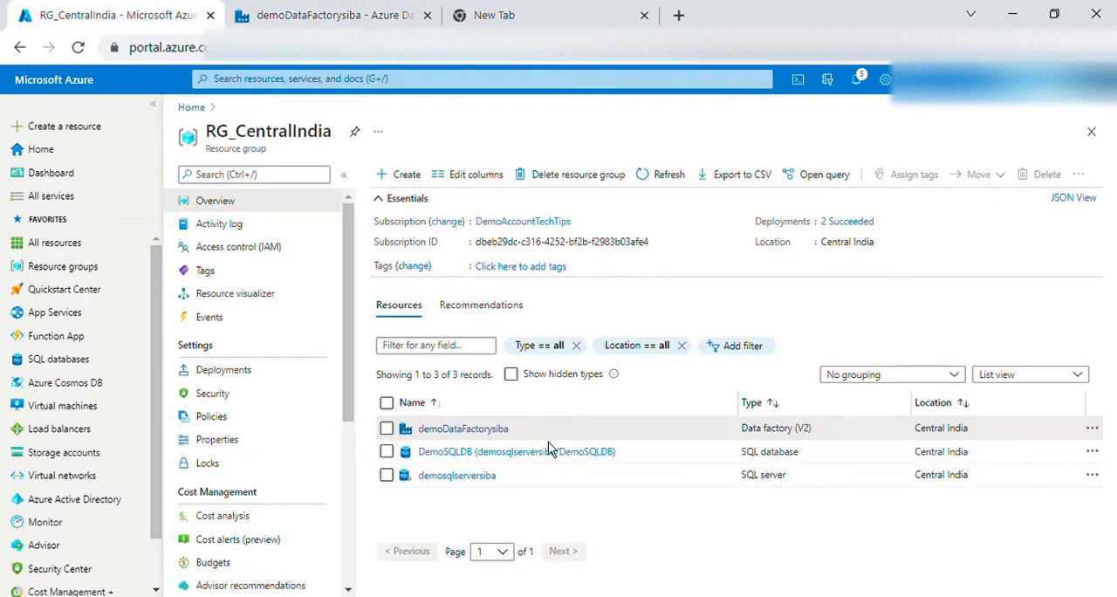
pyautogui.click(502, 453)
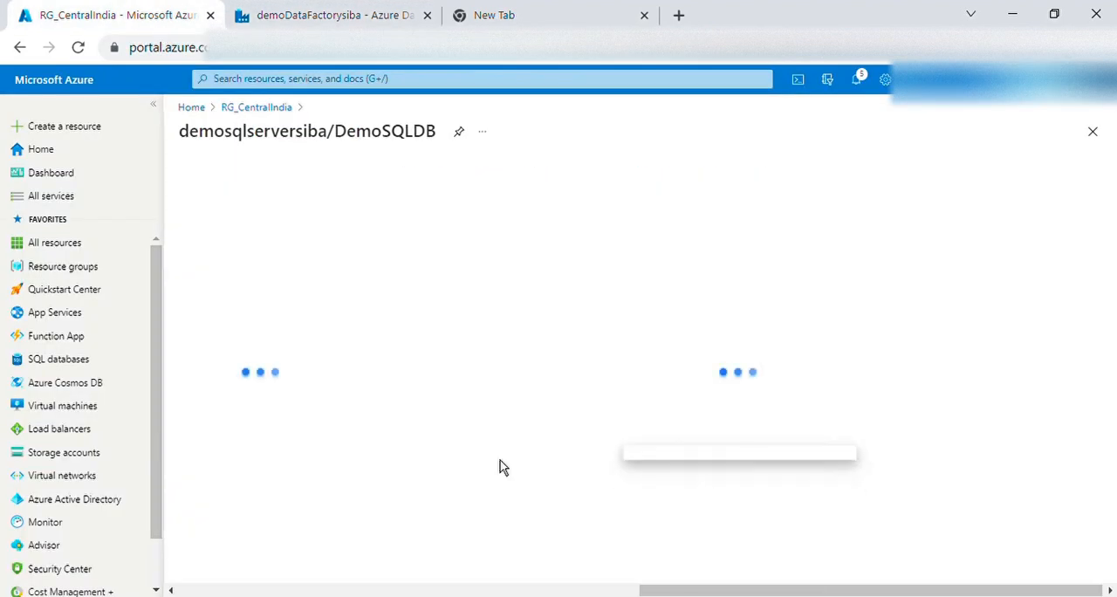
pyautogui.scroll(-3, 294, 387)
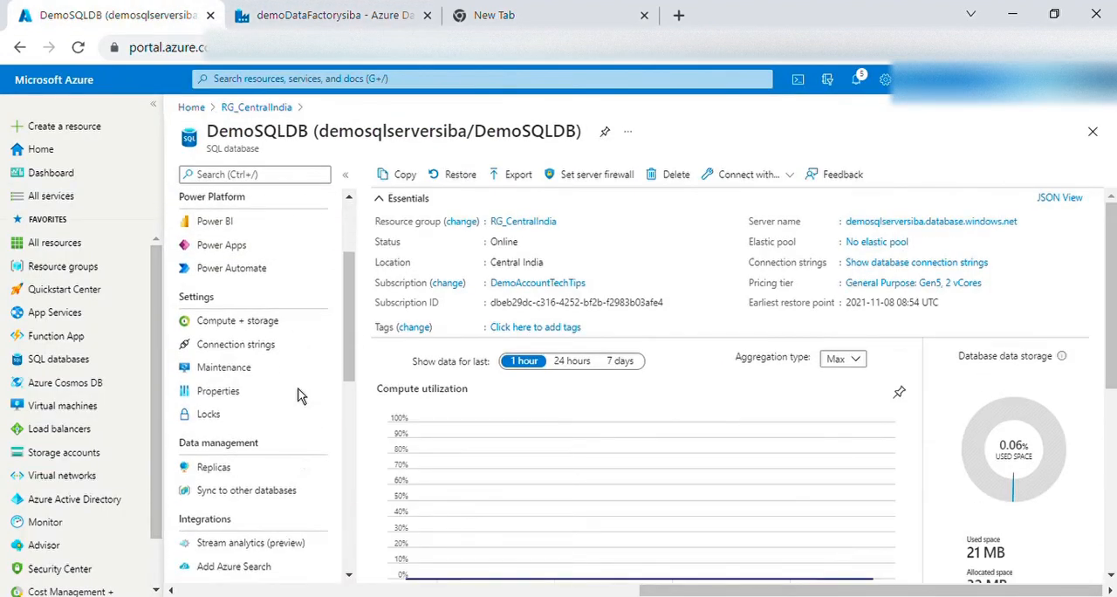
pyautogui.scroll(-3, 296, 395)
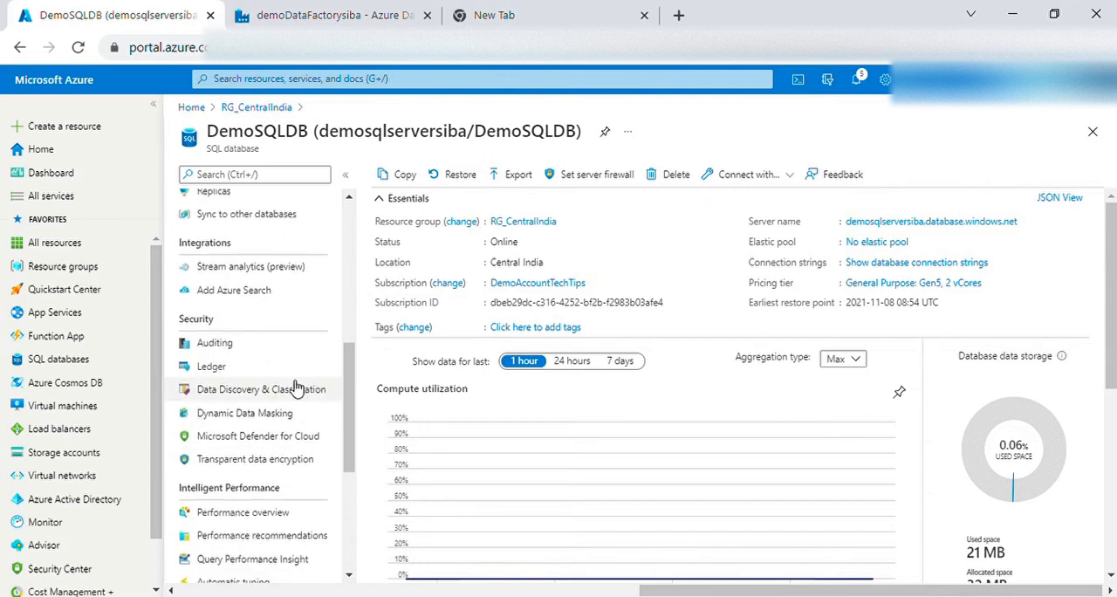
pyautogui.scroll(-3, 295, 391)
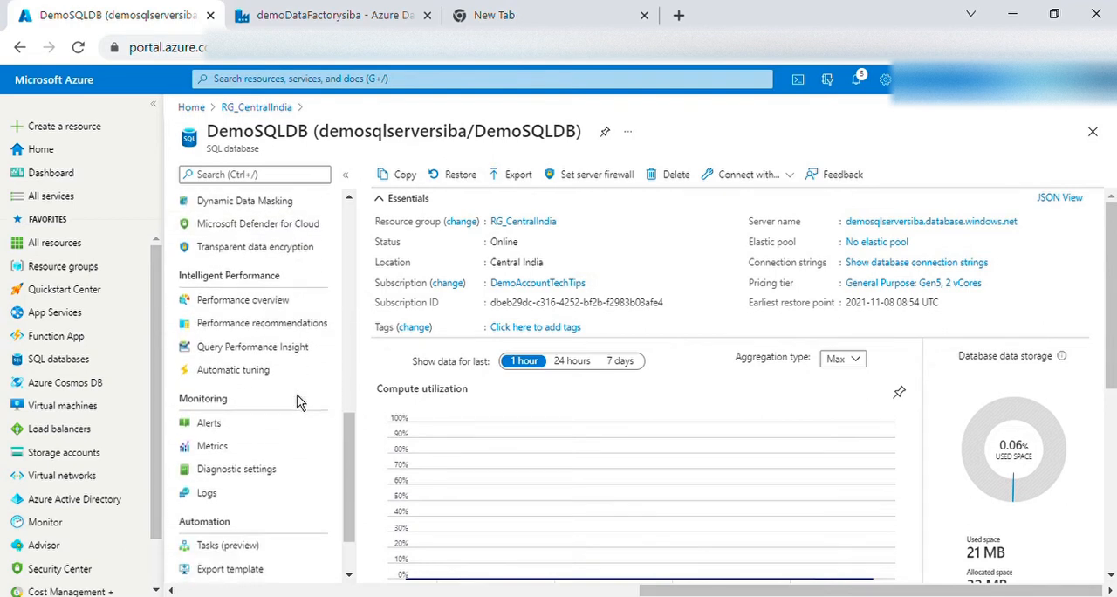
pyautogui.scroll(-2, 297, 402)
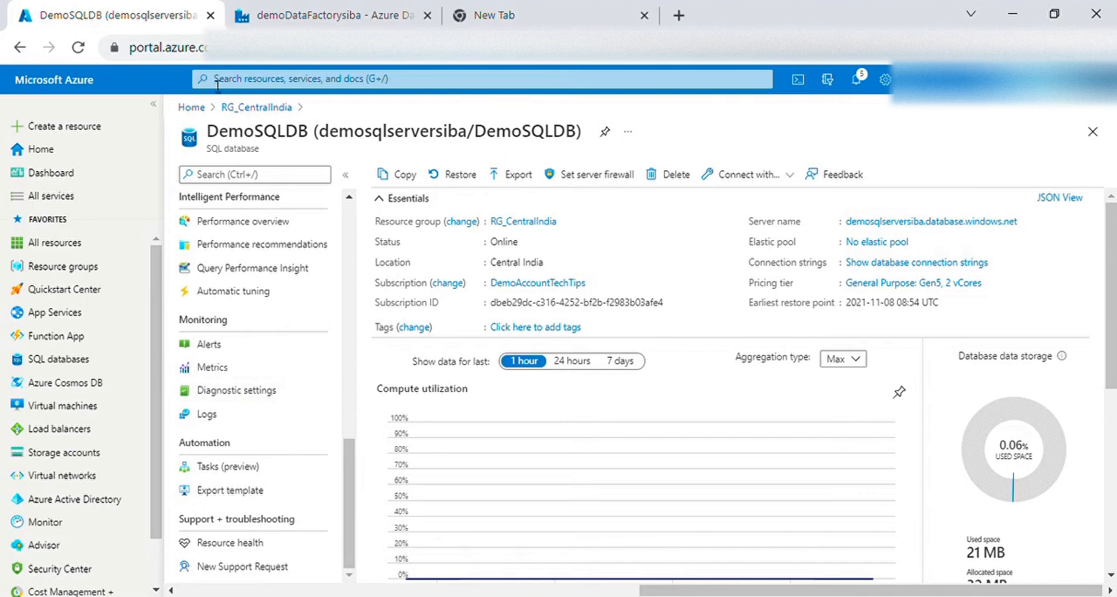
# Open the private endpoint connections of the demosqlserversiba SQL server and check the state of the data factory's connection
pyautogui.click(253, 109)
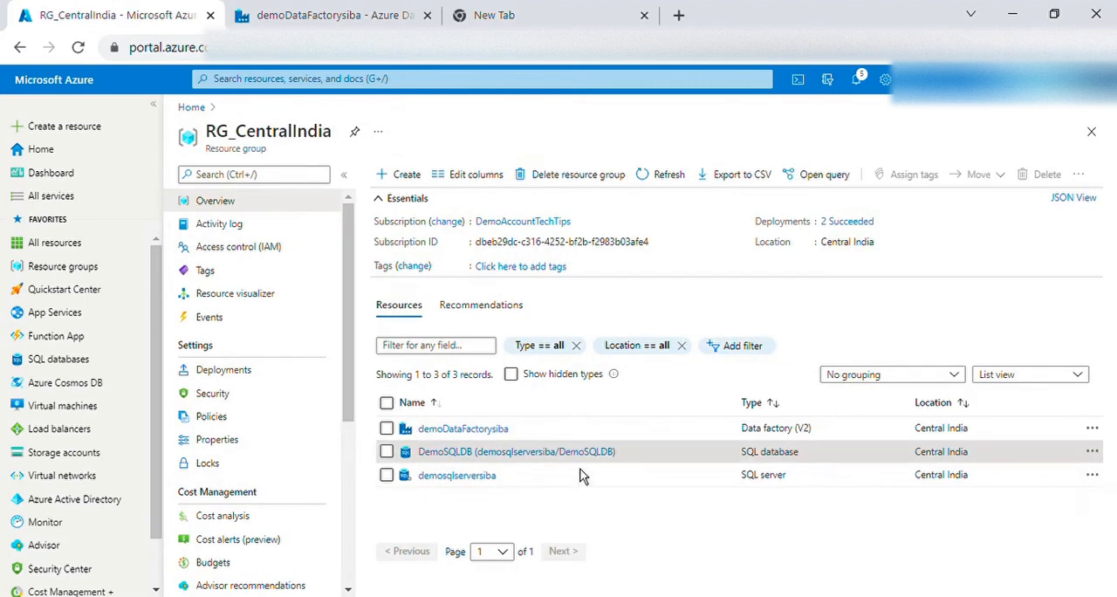
pyautogui.click(472, 476)
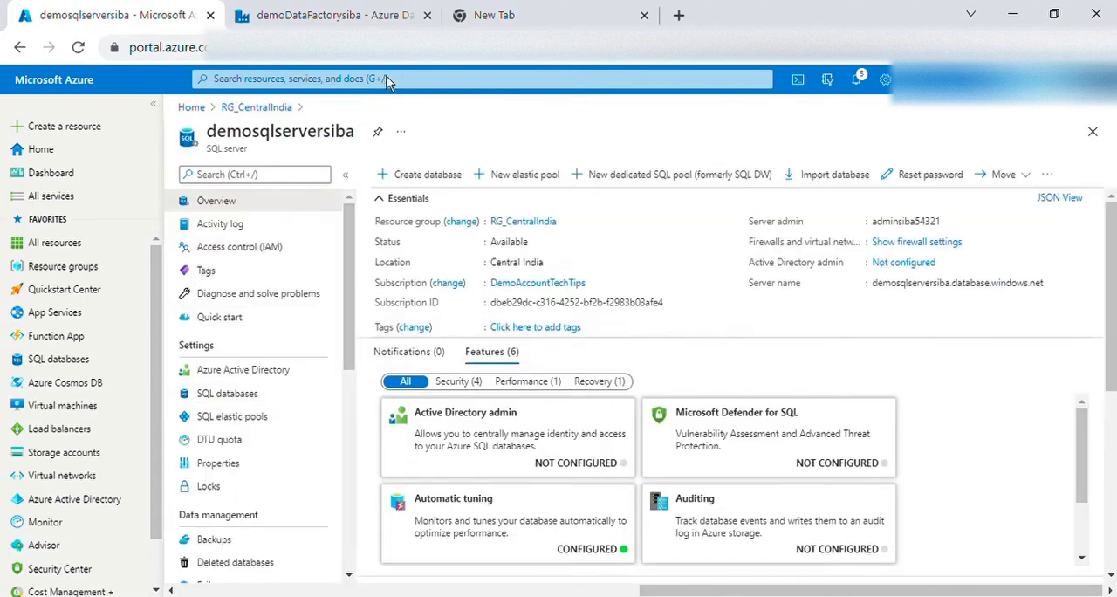
pyautogui.click(331, 15)
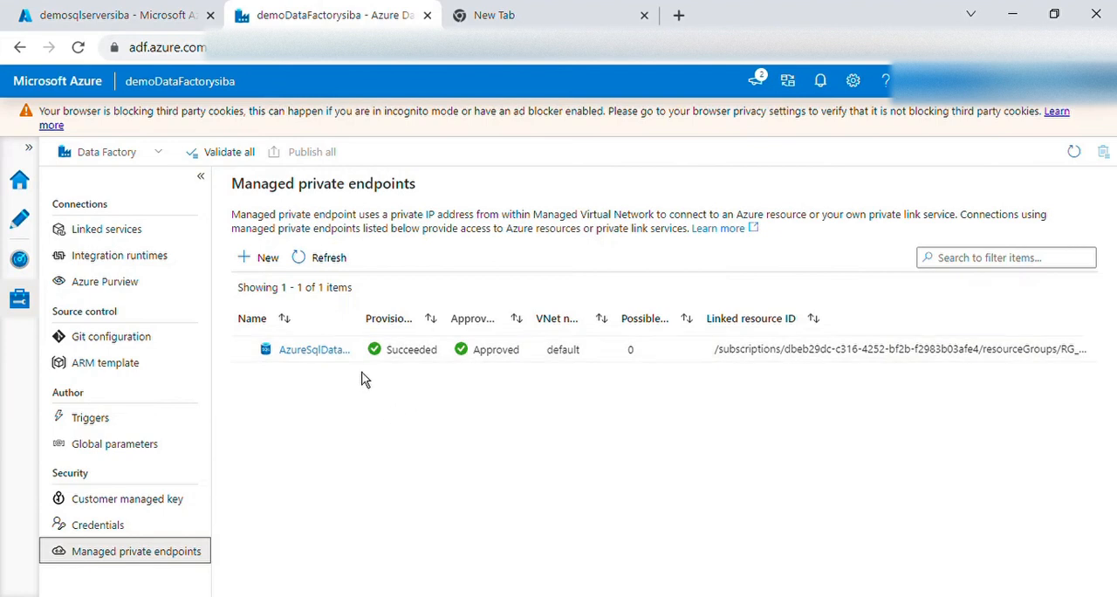
pyautogui.click(185, 21)
pyautogui.scroll(-5, 256, 423)
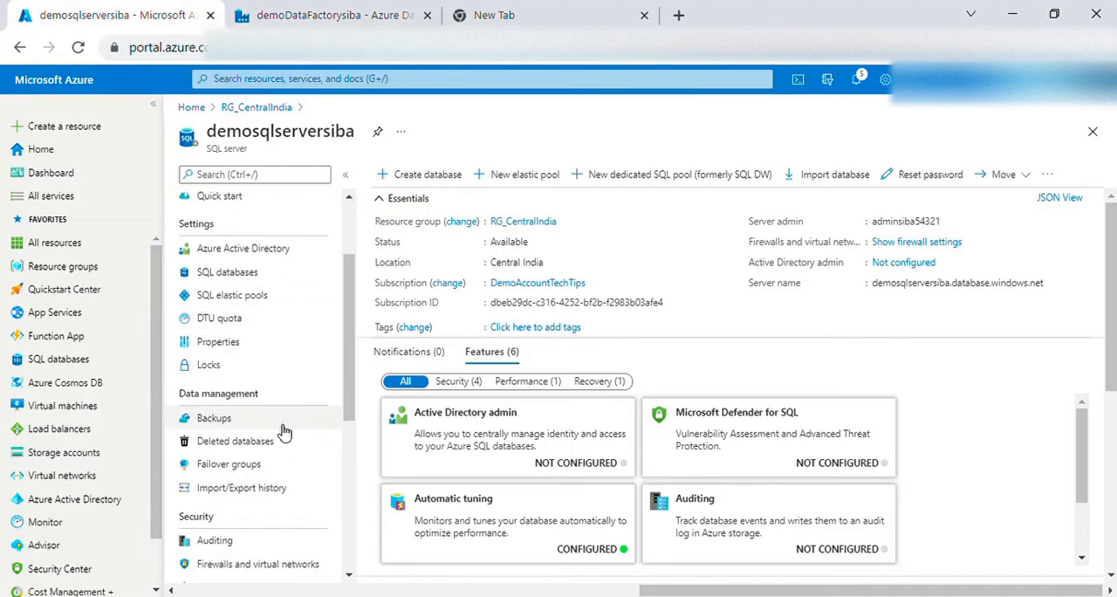
pyautogui.click(255, 410)
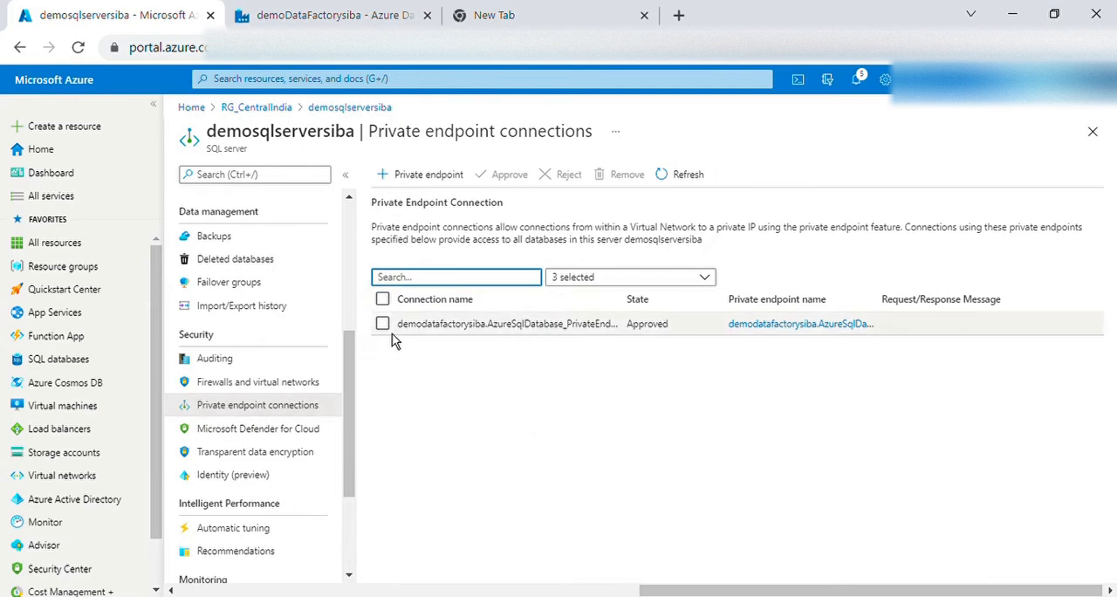
pyautogui.click(385, 327)
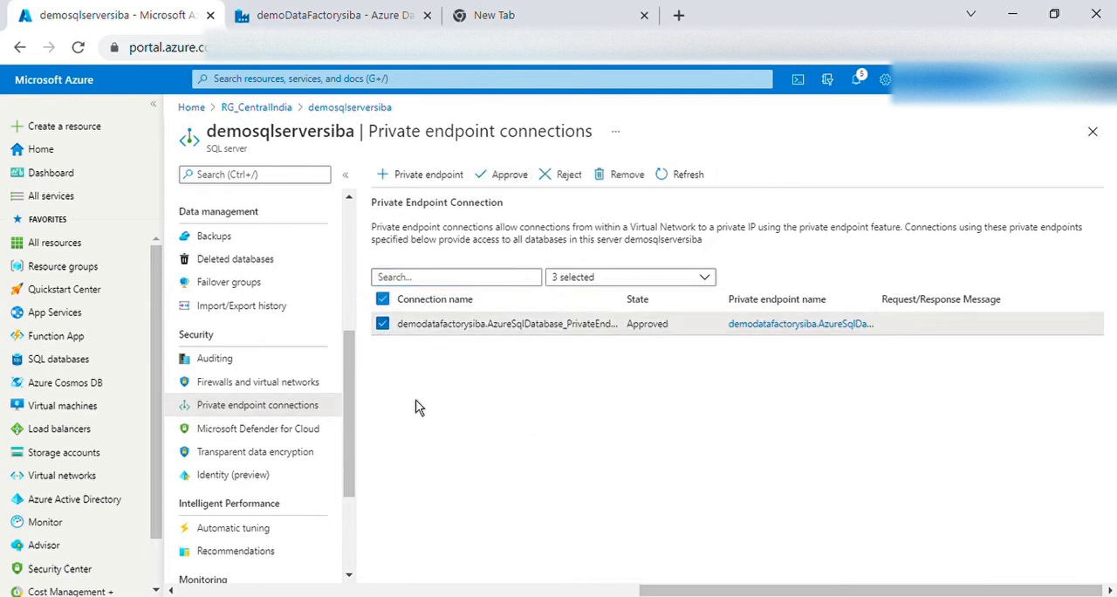
pyautogui.click(384, 326)
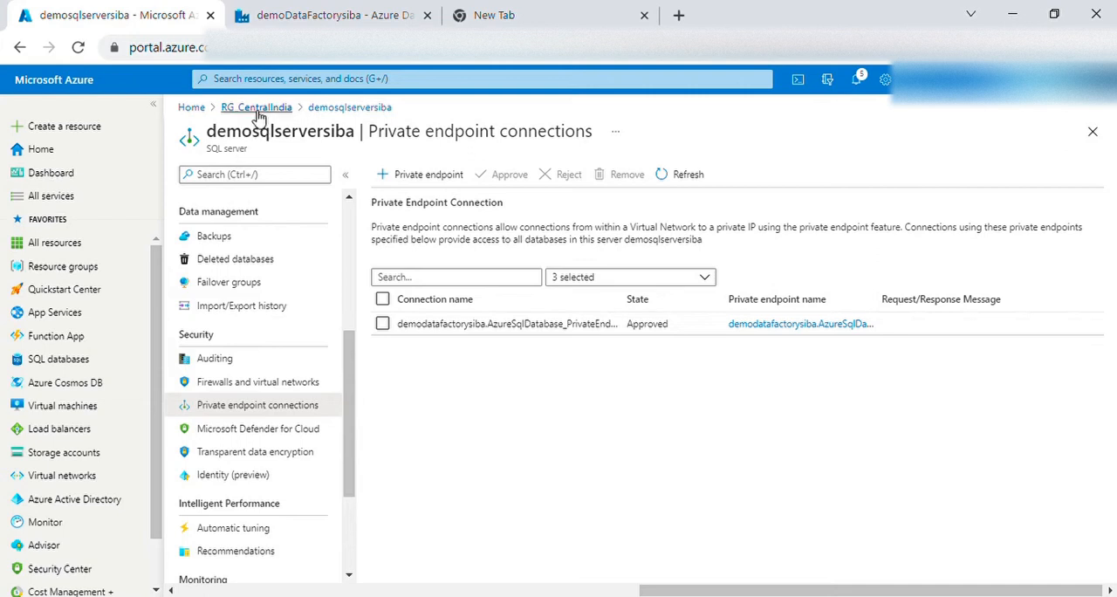
# Start a new linked service of type Azure SQL Database in Azure Data Factory Studio
pyautogui.click(328, 26)
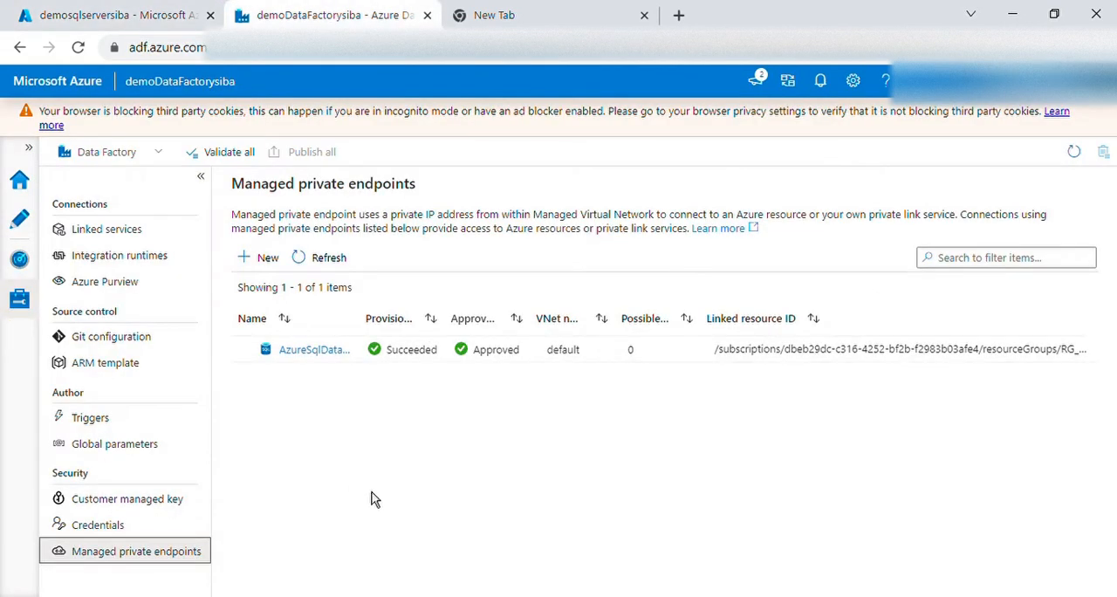
pyautogui.click(106, 233)
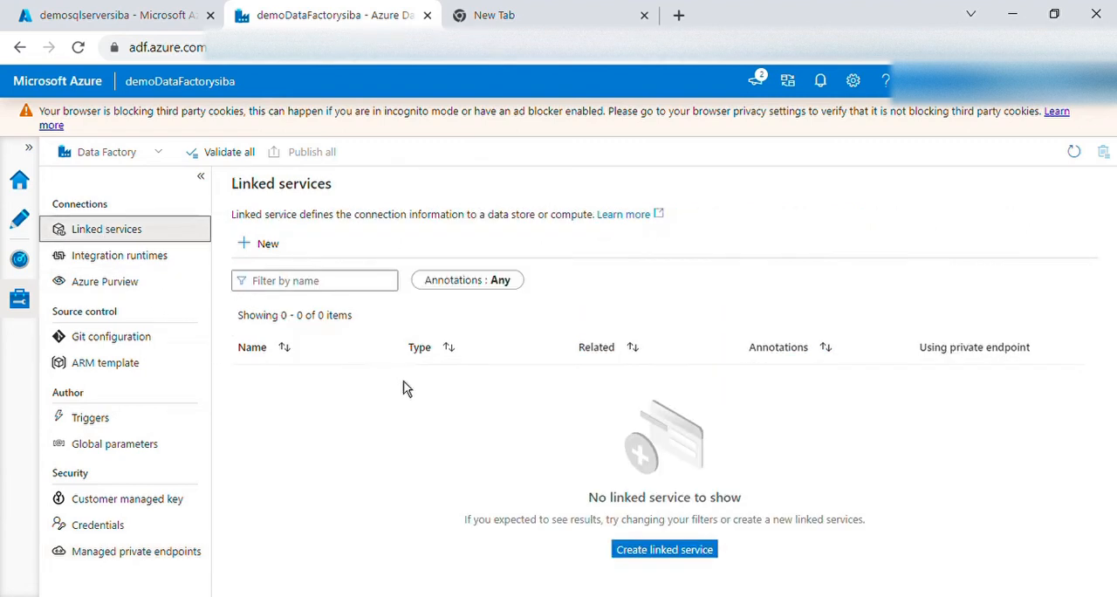
pyautogui.click(271, 244)
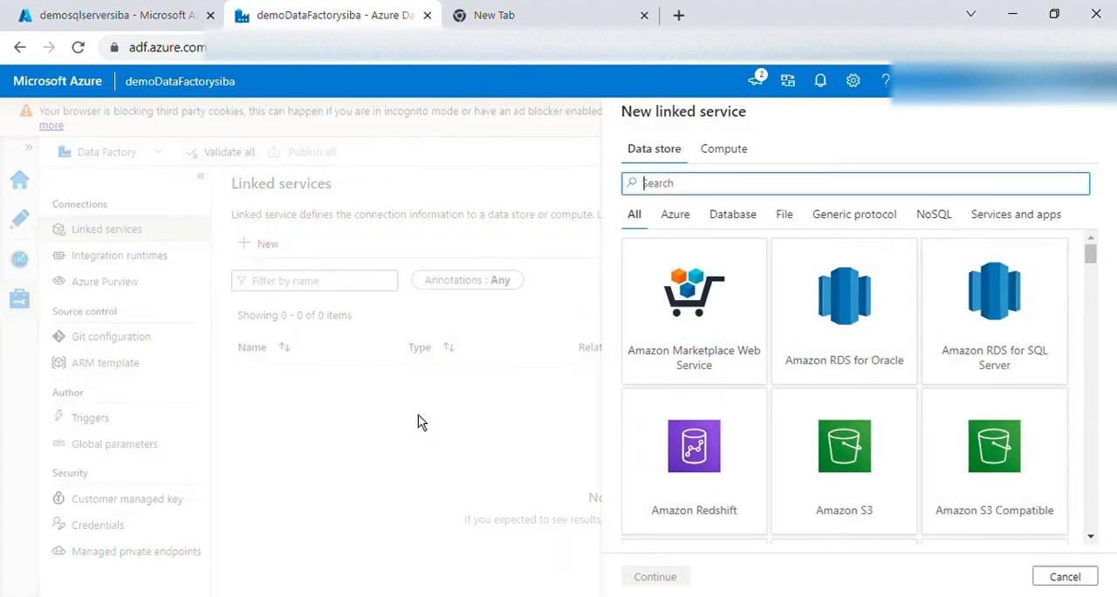
pyautogui.write('sql')
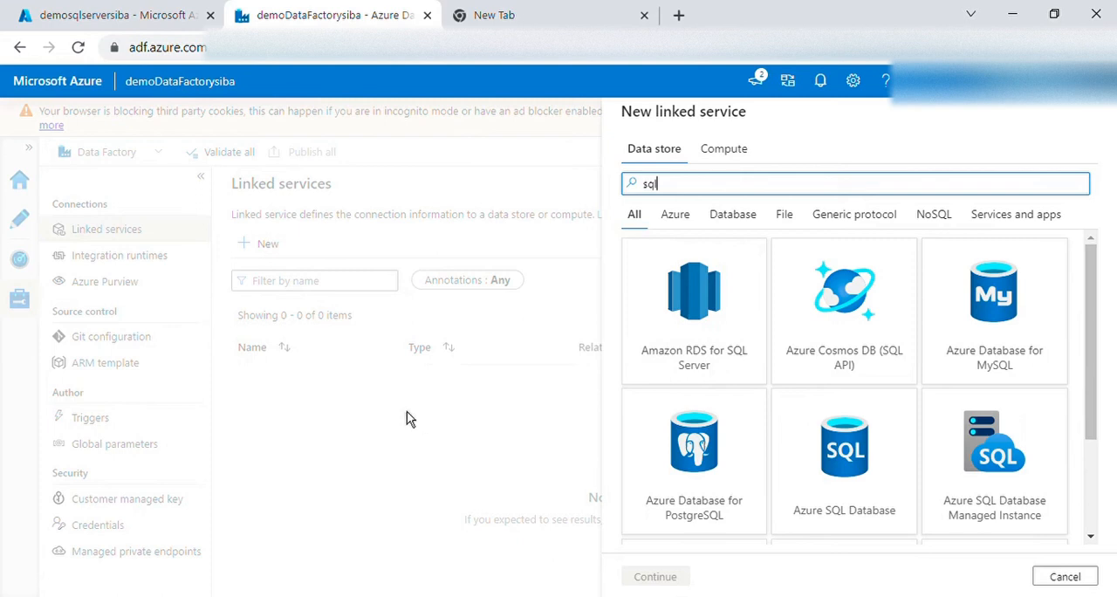
pyautogui.write(' b')
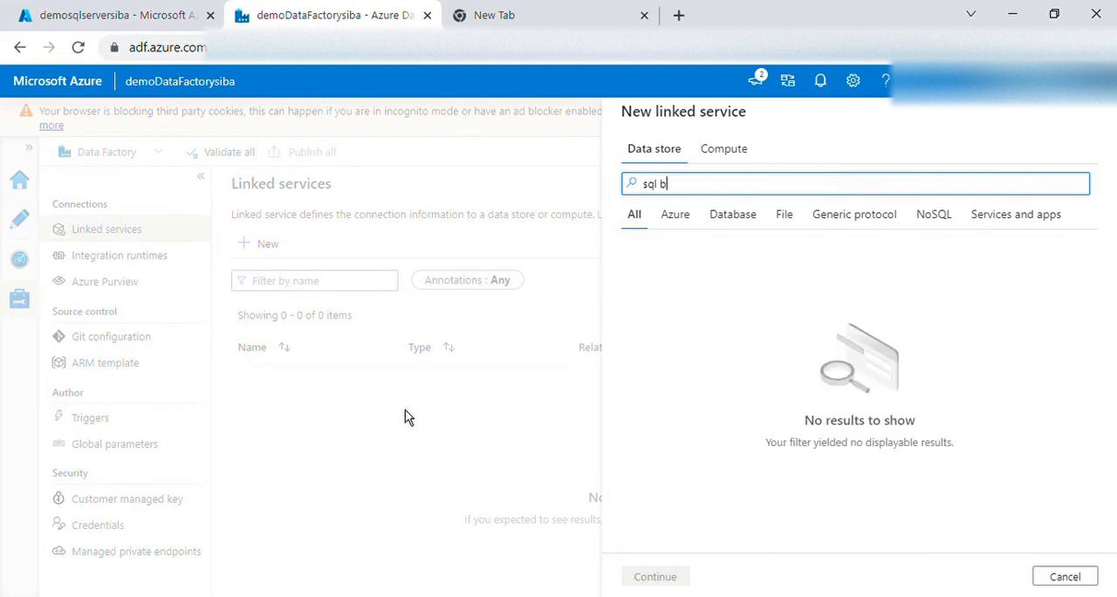
pyautogui.press('BackSpace')
pyautogui.write('d')
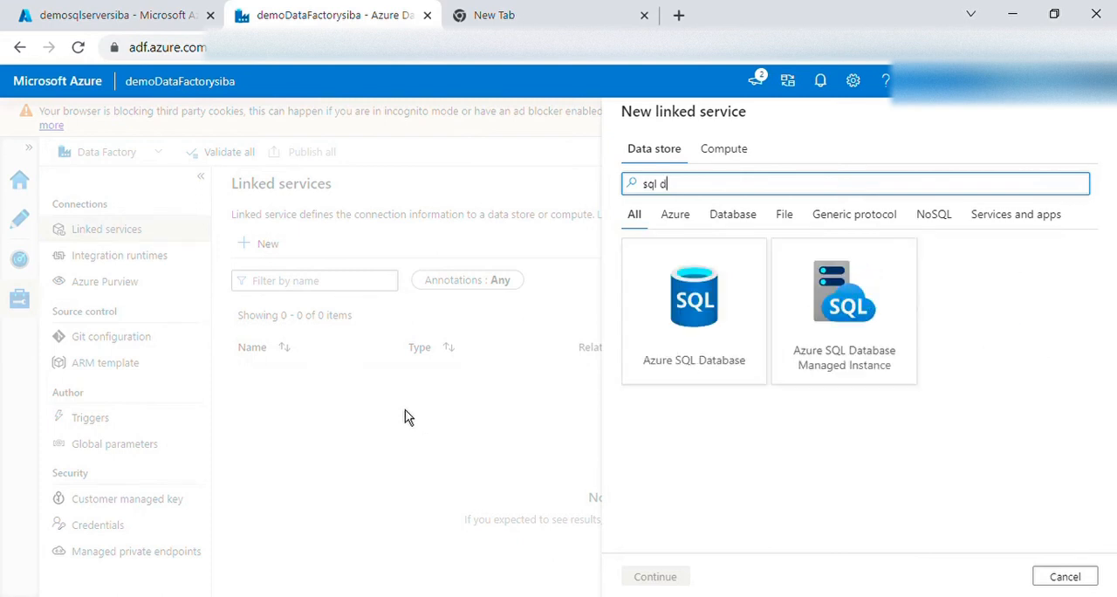
pyautogui.click(716, 352)
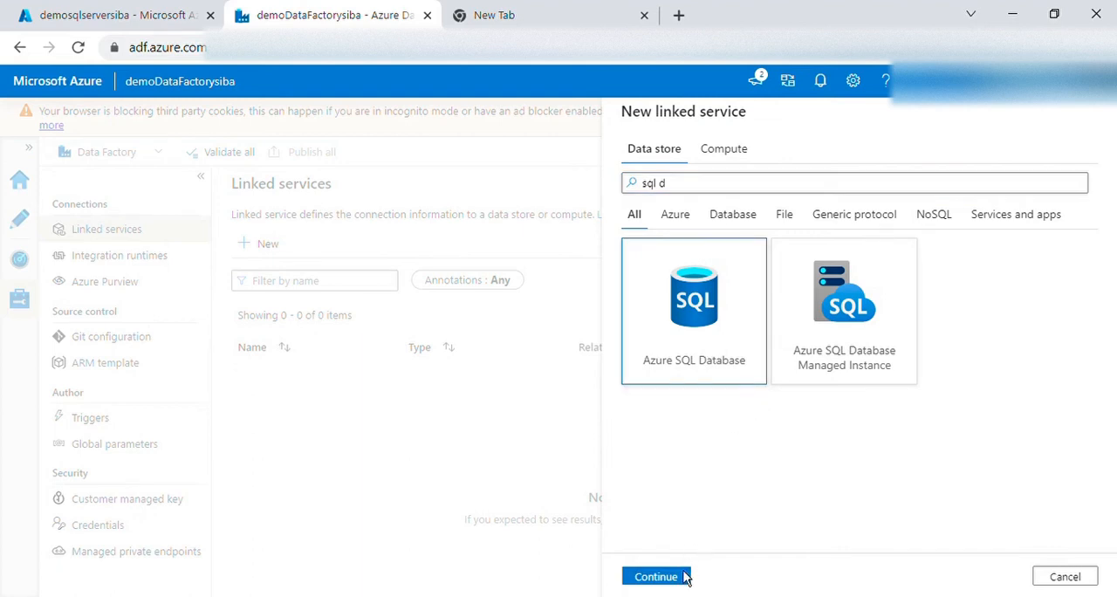
pyautogui.click(656, 577)
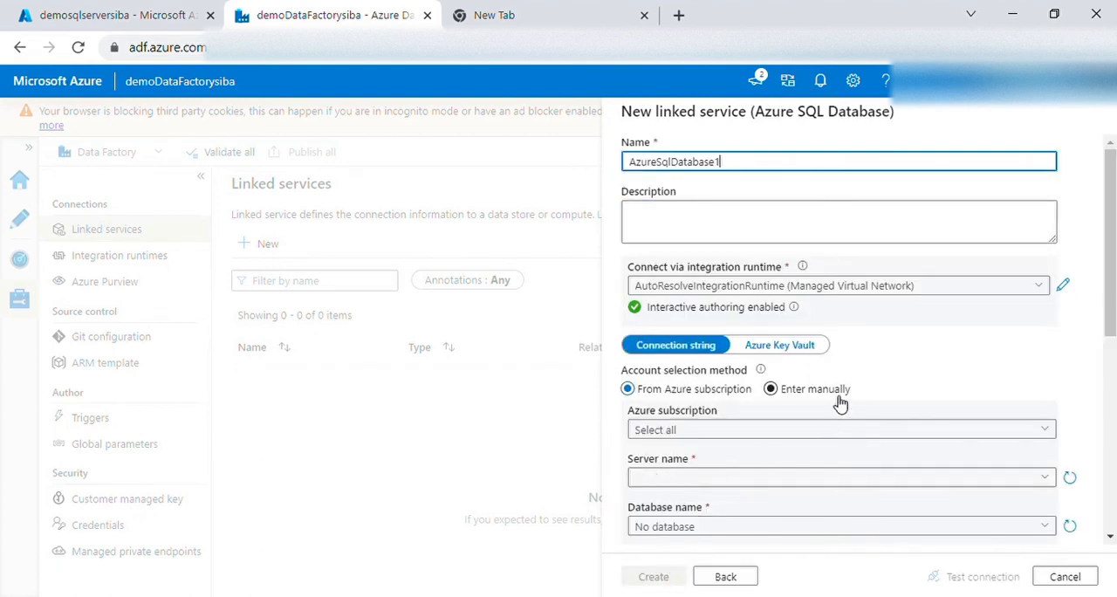
# Set the linked service's subscription to DemoAccountTechTips, its server to demosqlserversiba and its database to DemoSQLDB
pyautogui.scroll(-1, 883, 380)
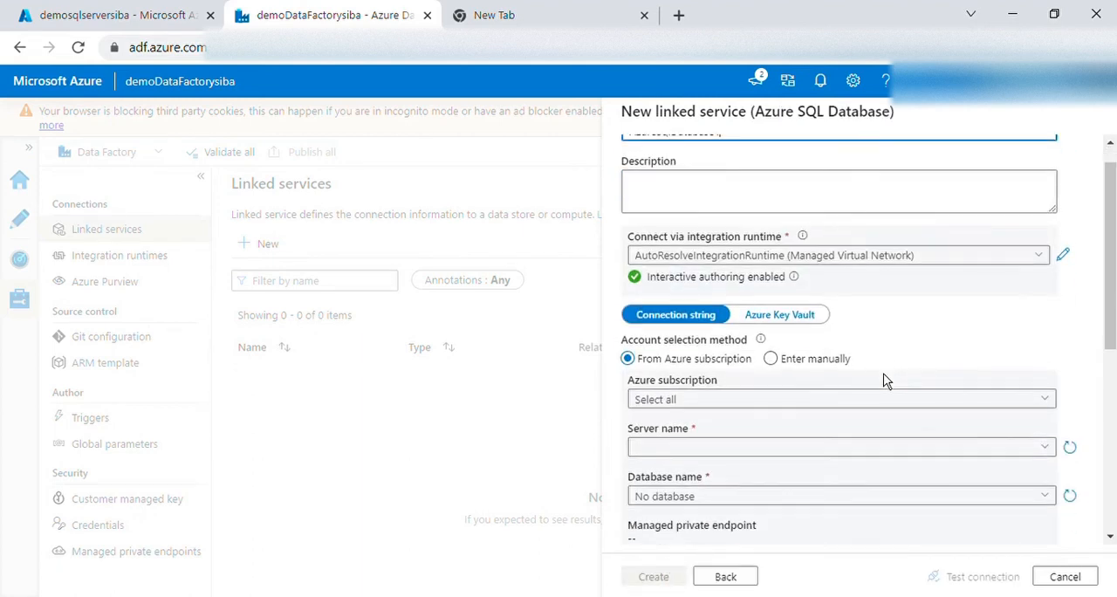
pyautogui.scroll(-3, 883, 381)
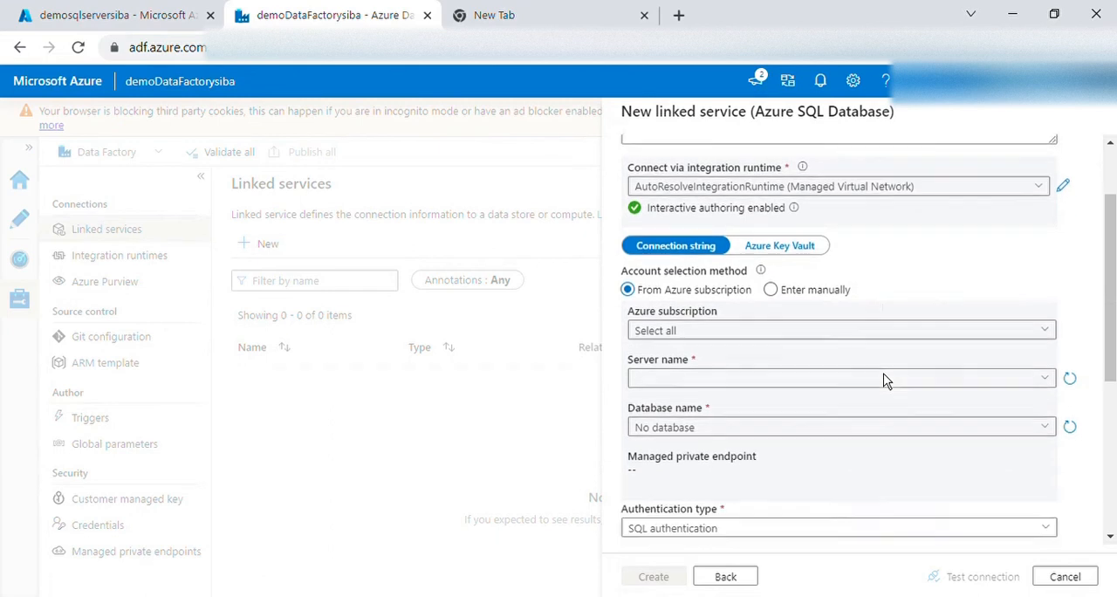
pyautogui.click(704, 314)
pyautogui.click(709, 357)
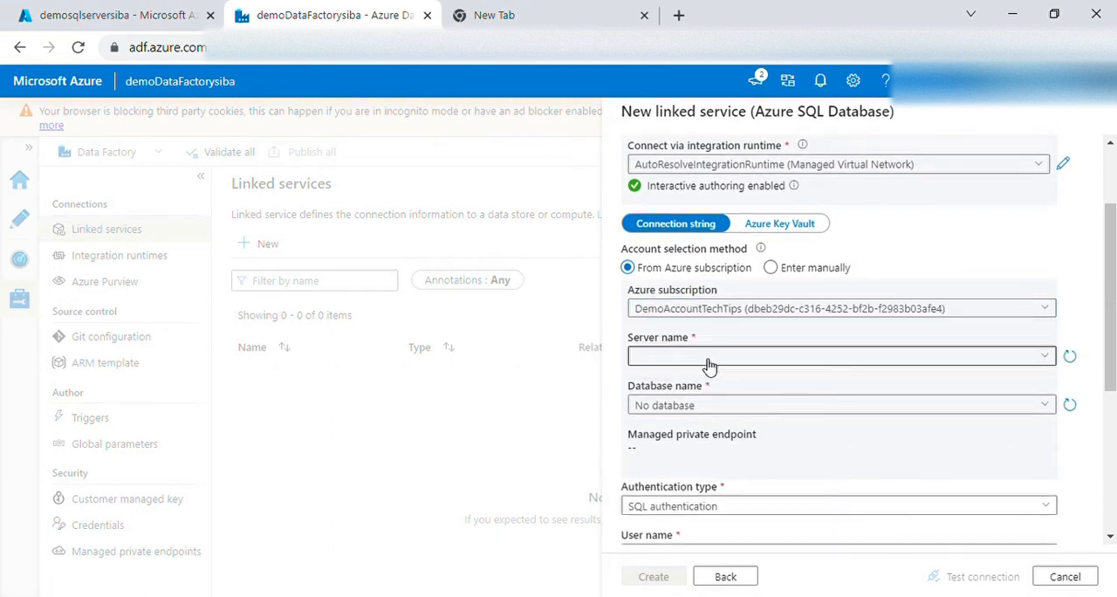
pyautogui.click(709, 360)
pyautogui.click(705, 384)
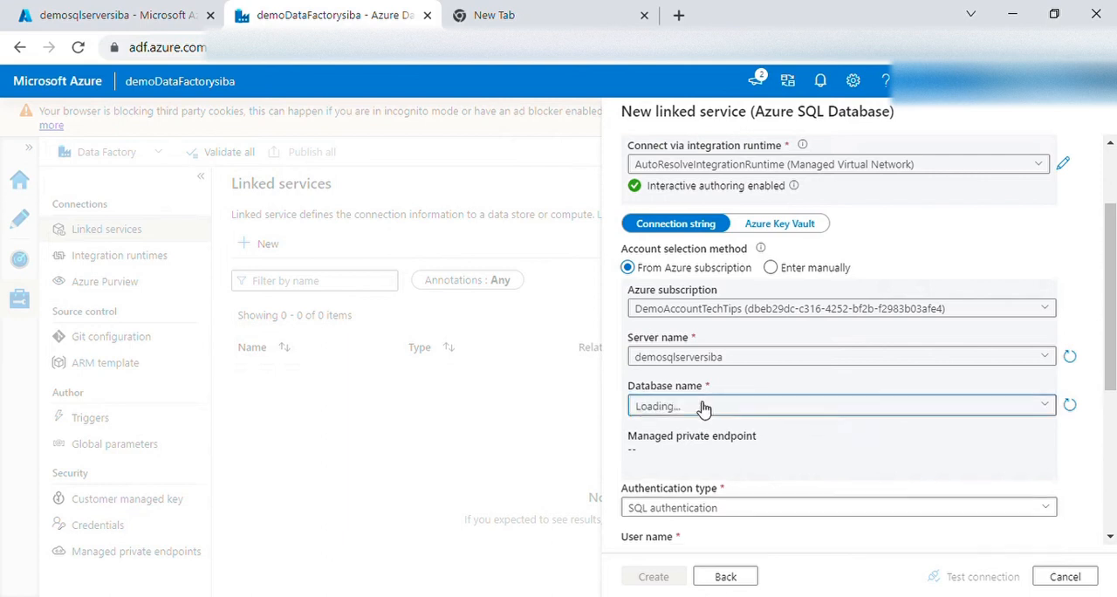
pyautogui.click(703, 404)
pyautogui.click(702, 431)
pyautogui.scroll(-2, 742, 419)
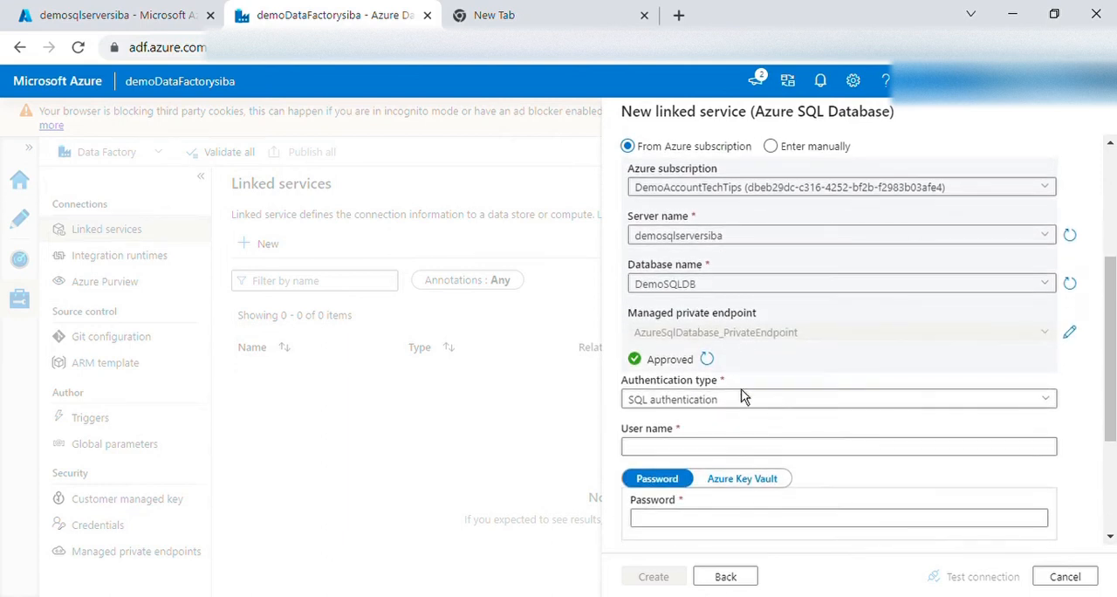
# Keep SQL authentication for the linked service and enter the database user name and the account password
pyautogui.click(730, 399)
pyautogui.click(706, 450)
pyautogui.scroll(-2, 718, 349)
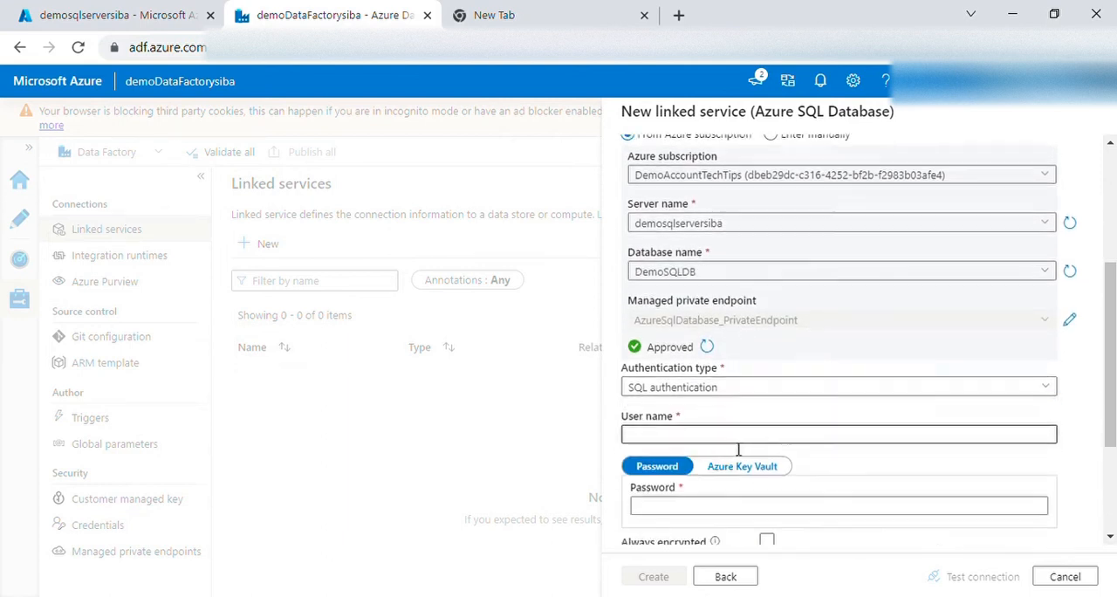
pyautogui.click(705, 326)
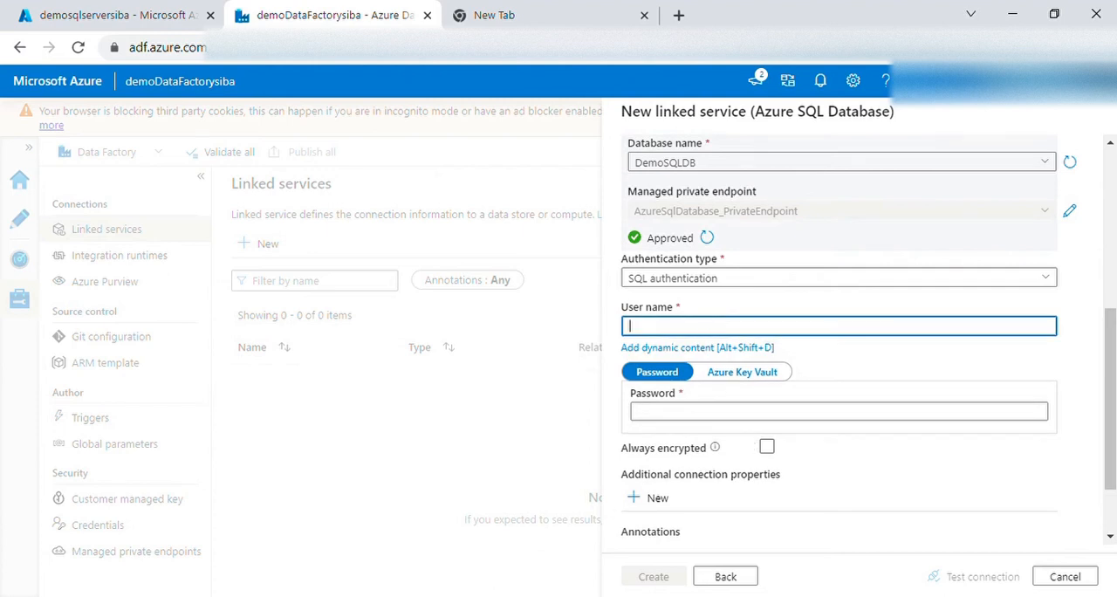
pyautogui.click(401, 596)
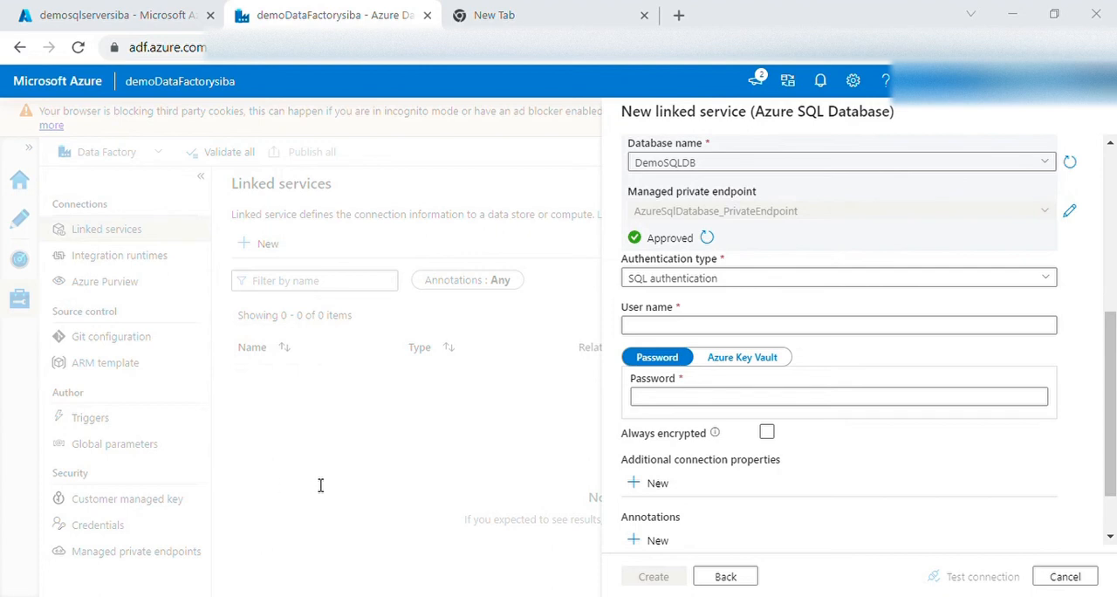
pyautogui.click(670, 326)
pyautogui.write('adminsiba54321')
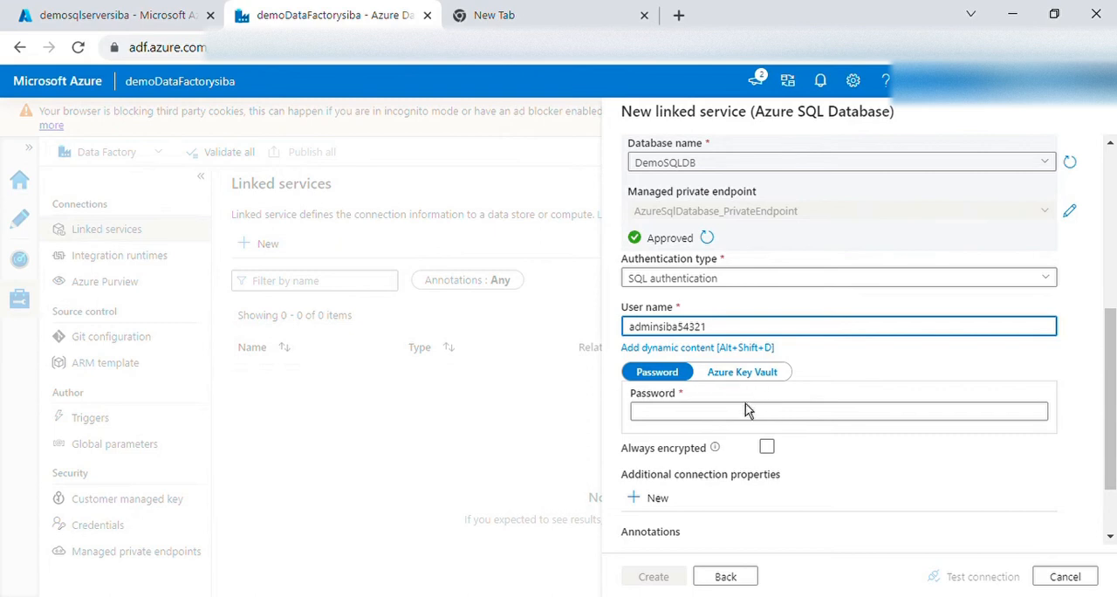
pyautogui.click(689, 418)
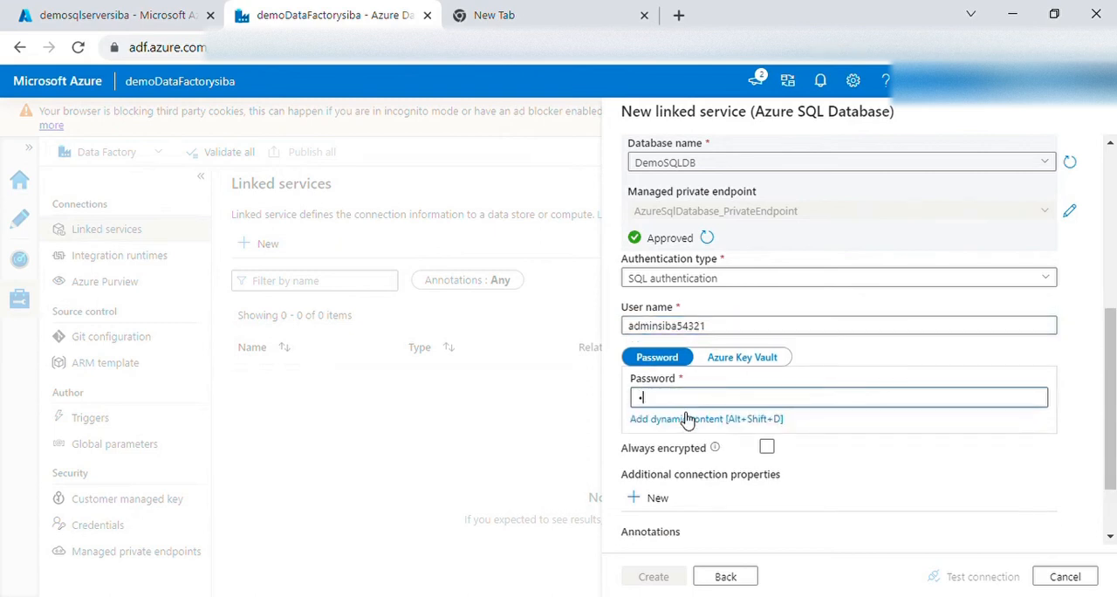
pyautogui.write('••••••')
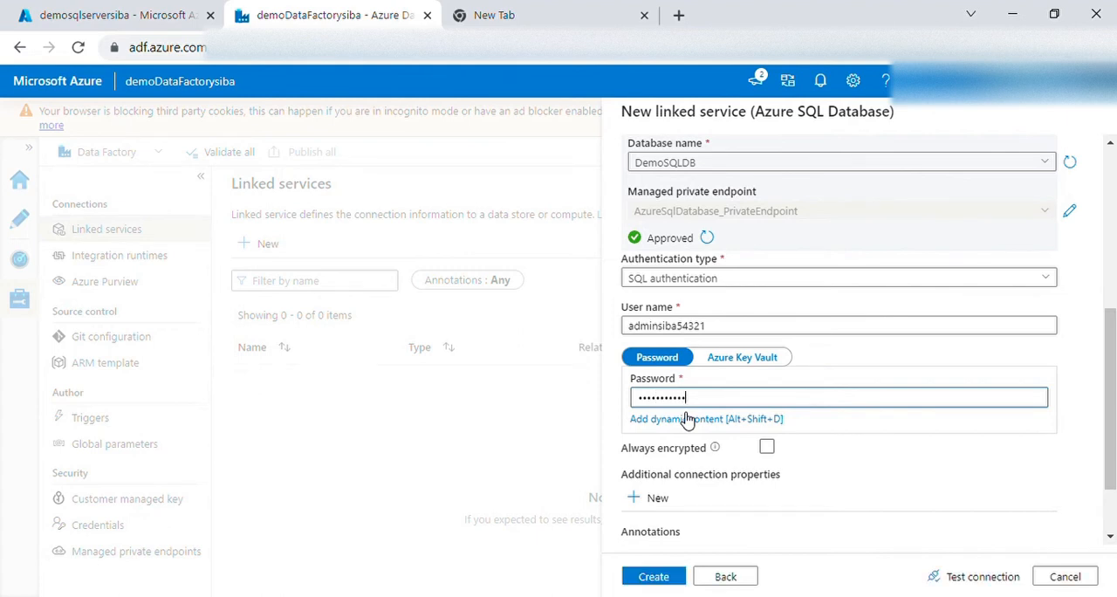
# Test the linked service's connection to the database and create the linked service
pyautogui.scroll(-2, 893, 517)
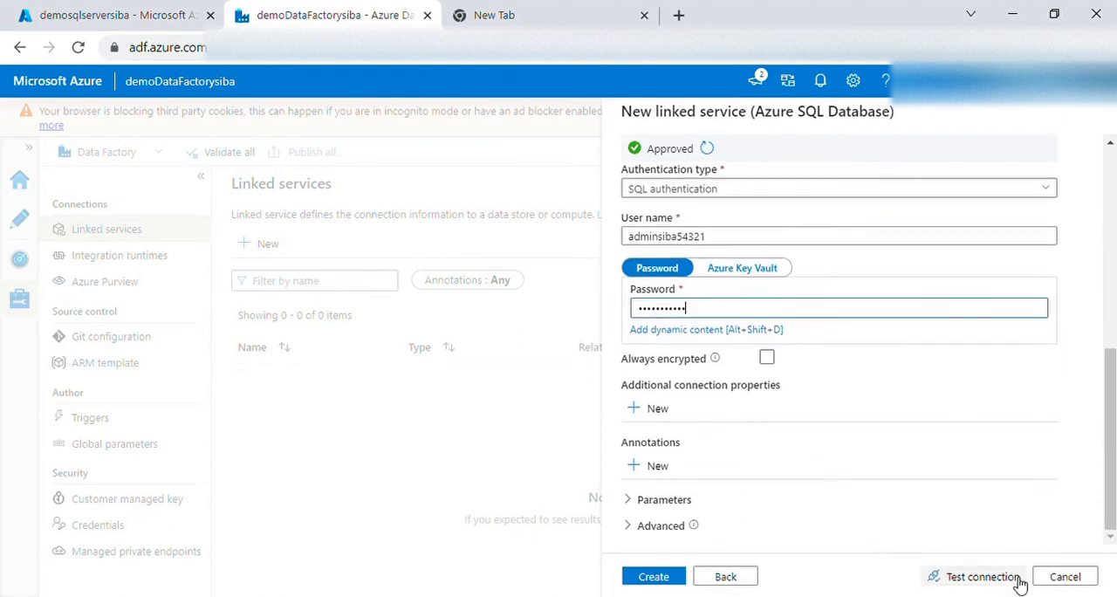
pyautogui.click(992, 583)
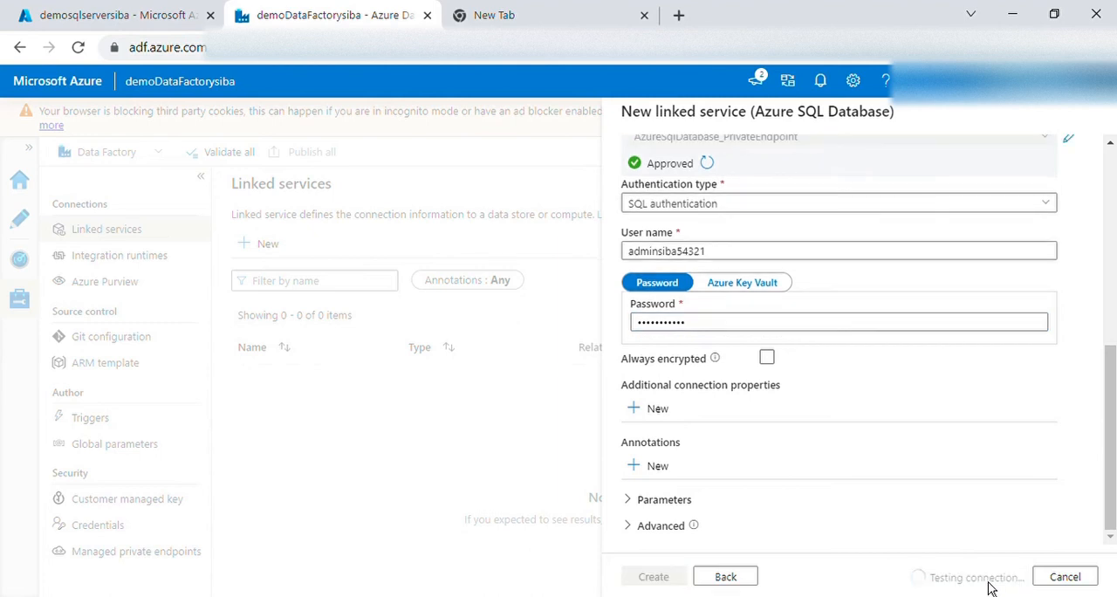
pyautogui.click(650, 579)
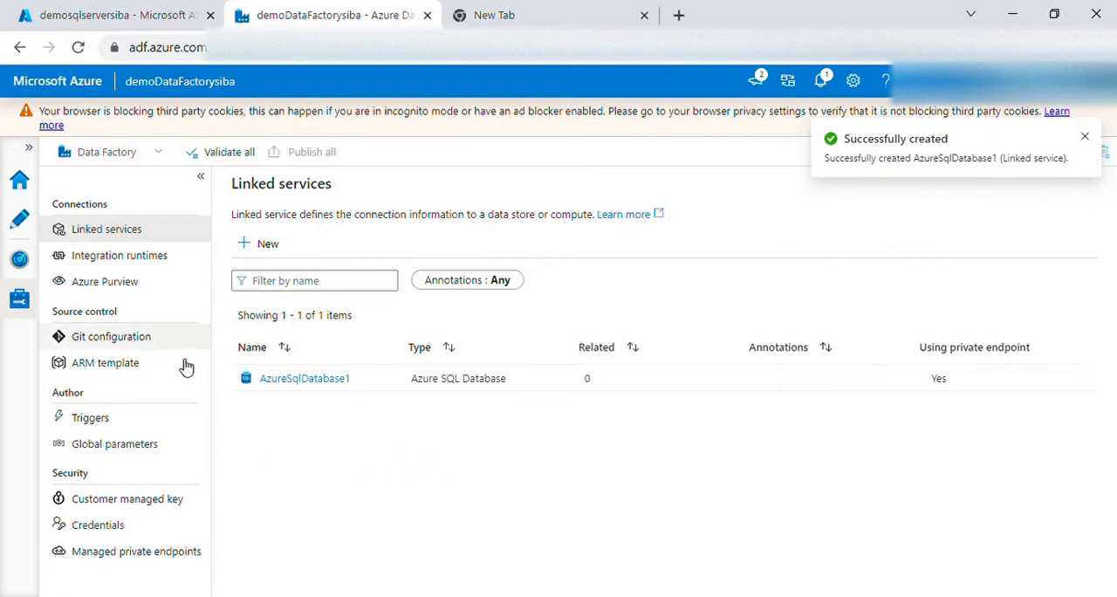
# Launch the Copy Data tool from the factory resources and select the metadata-driven copy task type
pyautogui.click(19, 223)
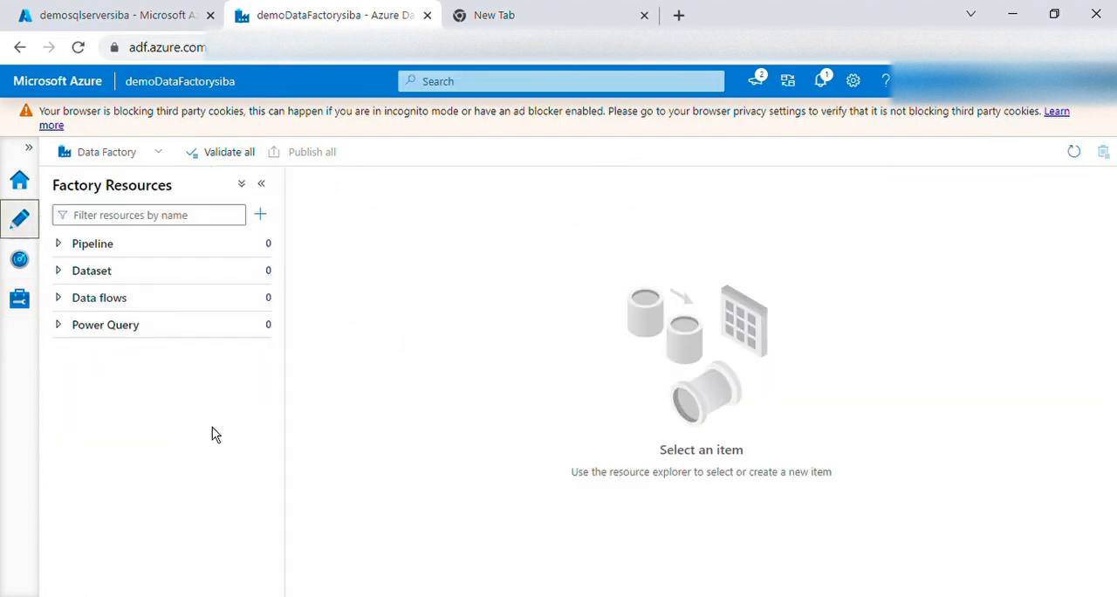
pyautogui.click(267, 217)
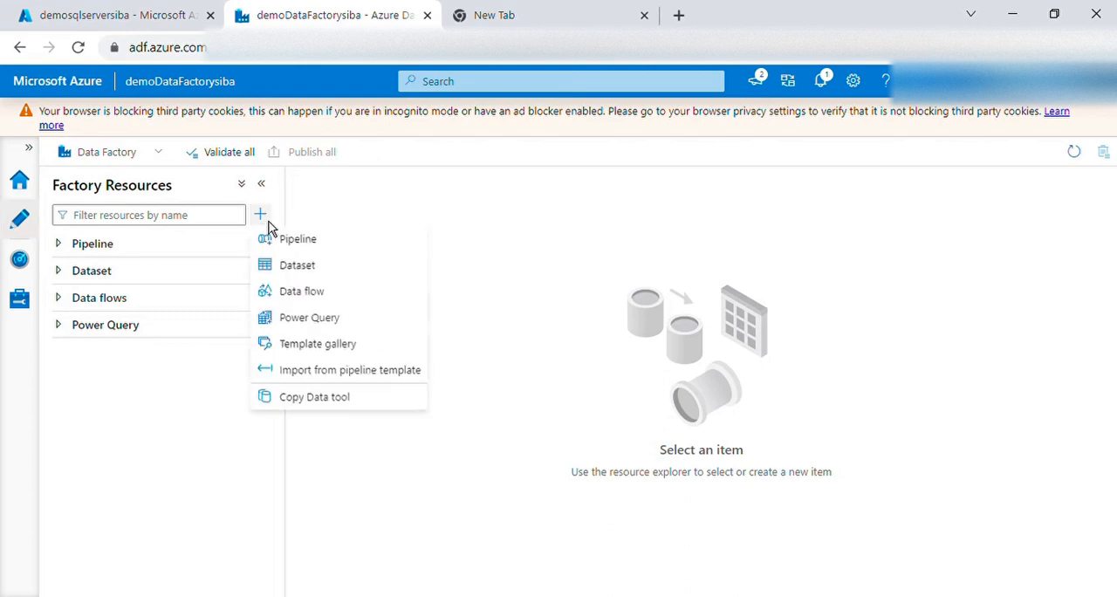
pyautogui.click(315, 403)
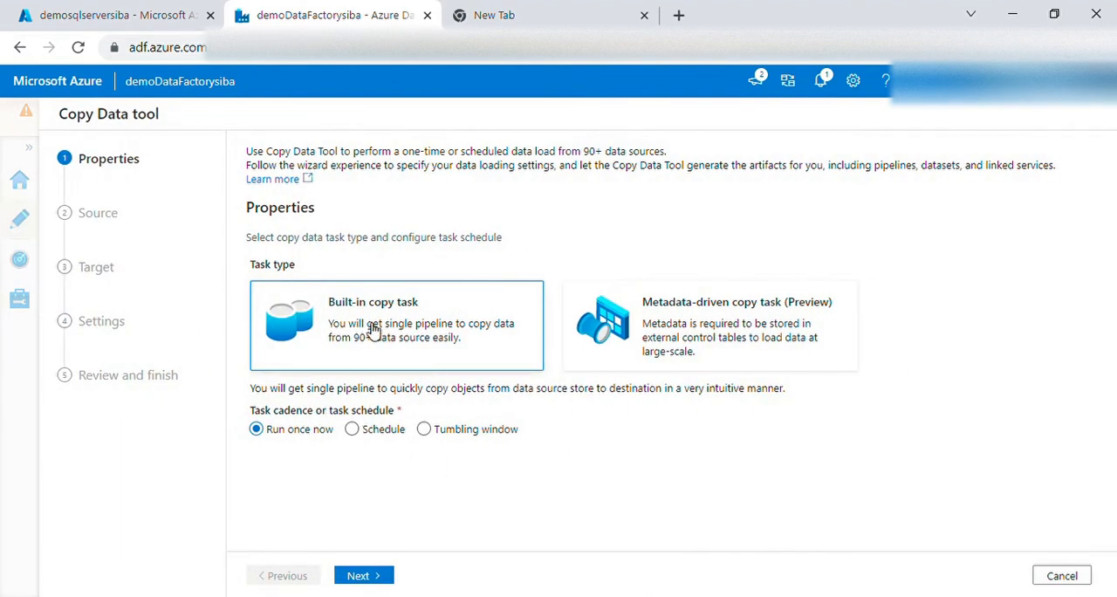
pyautogui.click(739, 329)
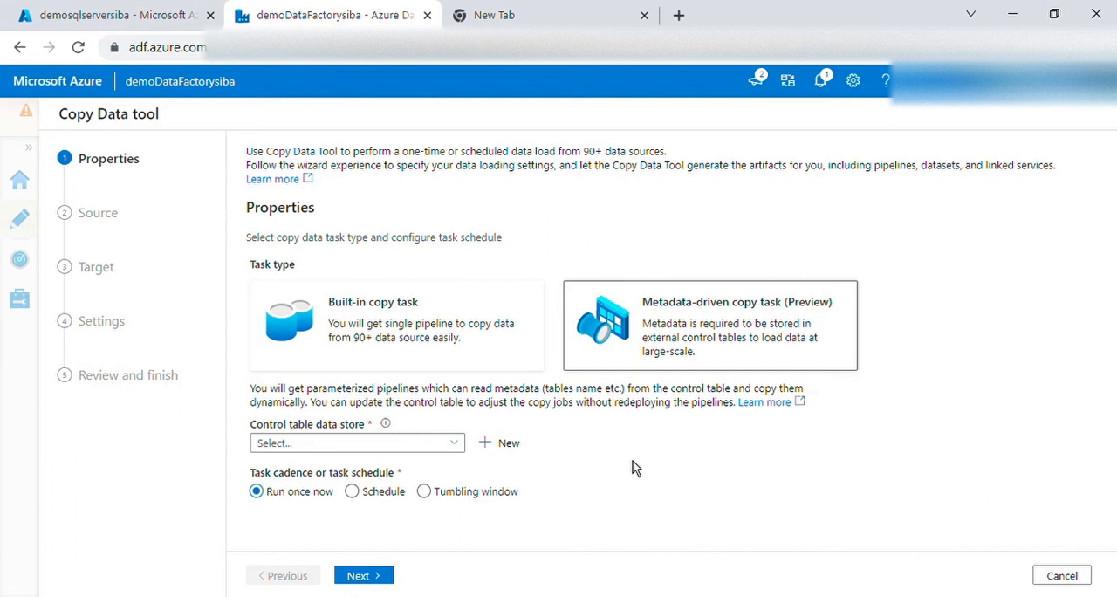
# Select AzureSqlDatabase1 as the control table data store and check the name proposed for the new control table
pyautogui.click(459, 445)
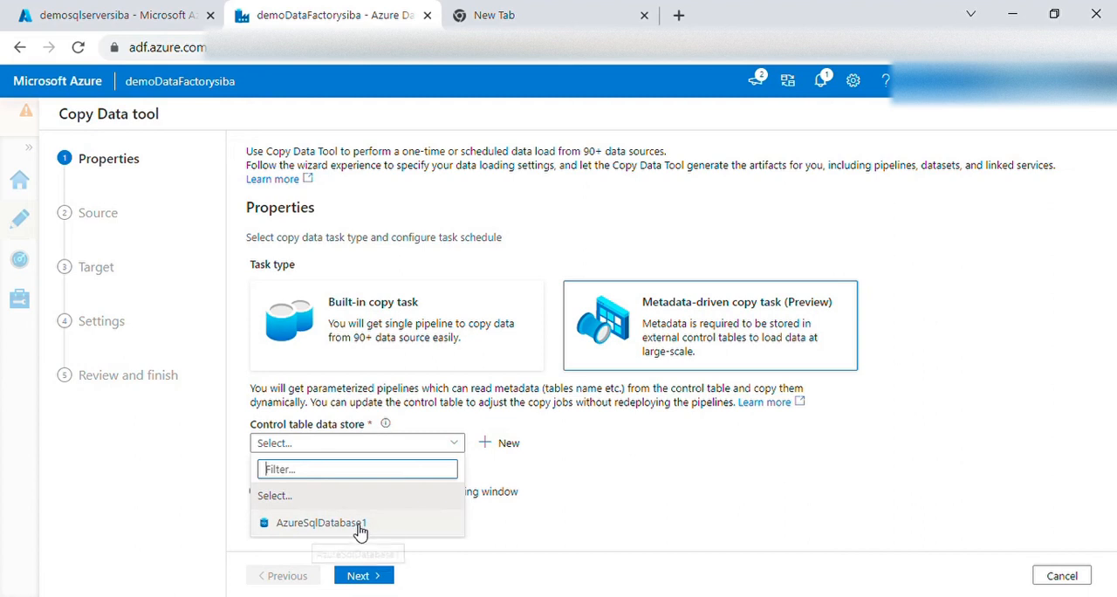
pyautogui.click(336, 524)
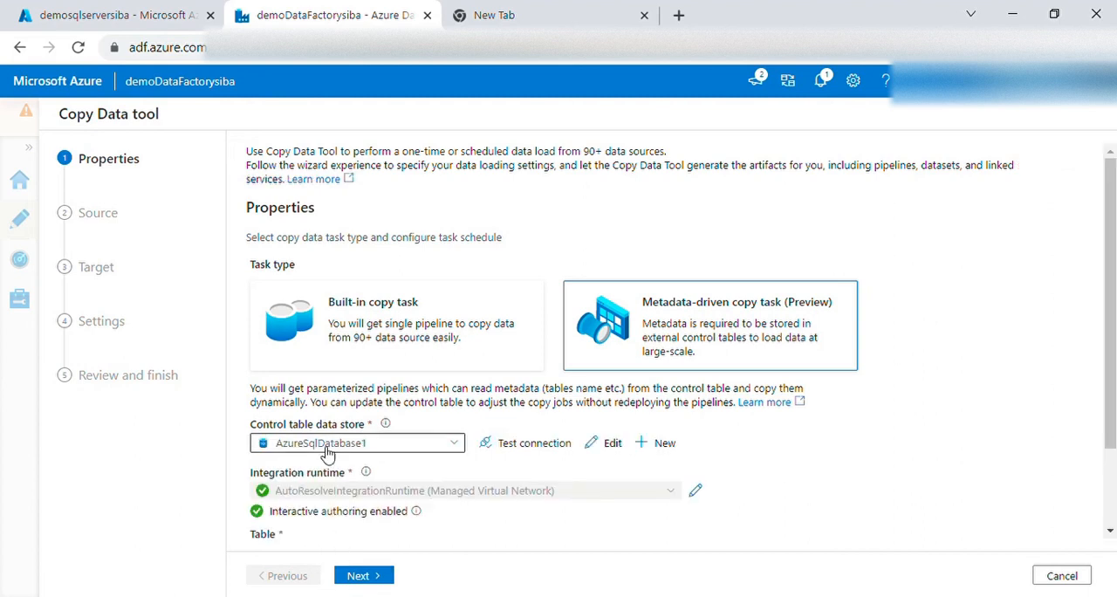
pyautogui.scroll(-2, 755, 471)
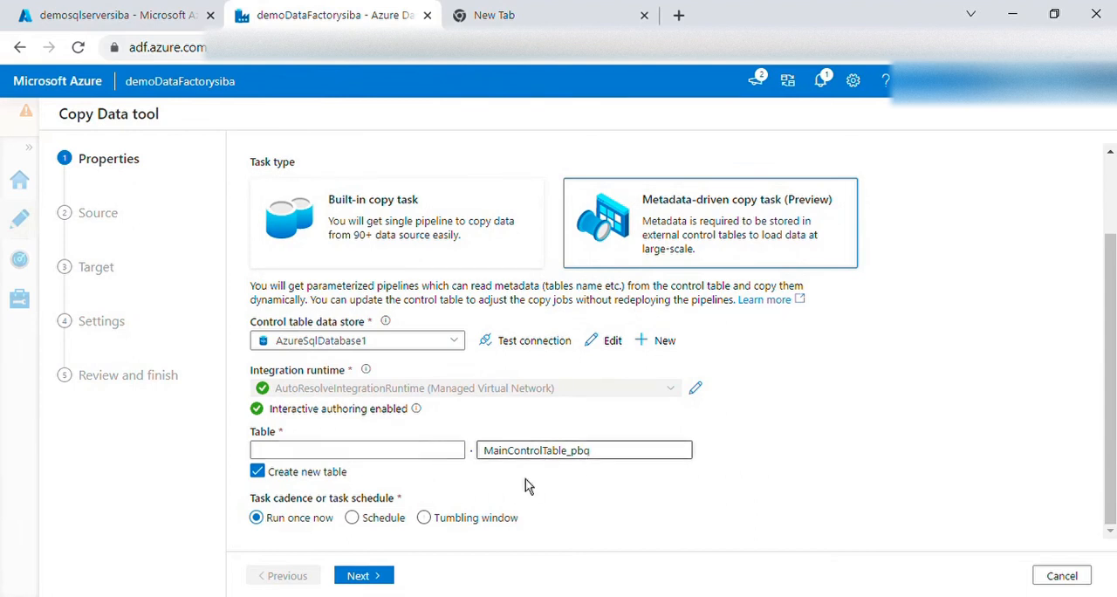
pyautogui.doubleClick(551, 450)
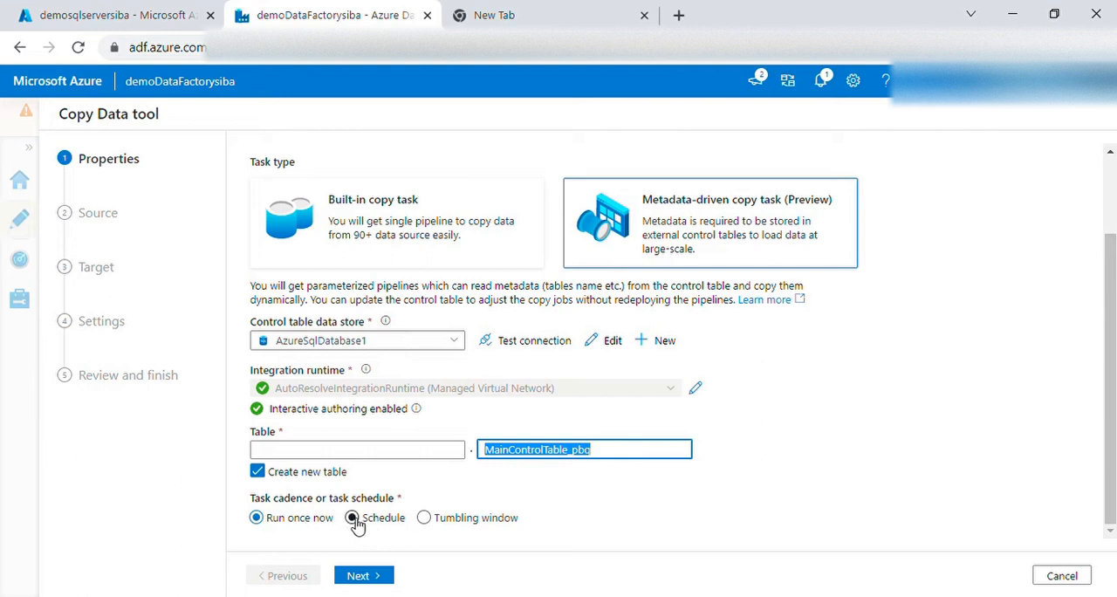
# Switch the task cadence to Schedule and review its start date and recurrence options
pyautogui.click(353, 519)
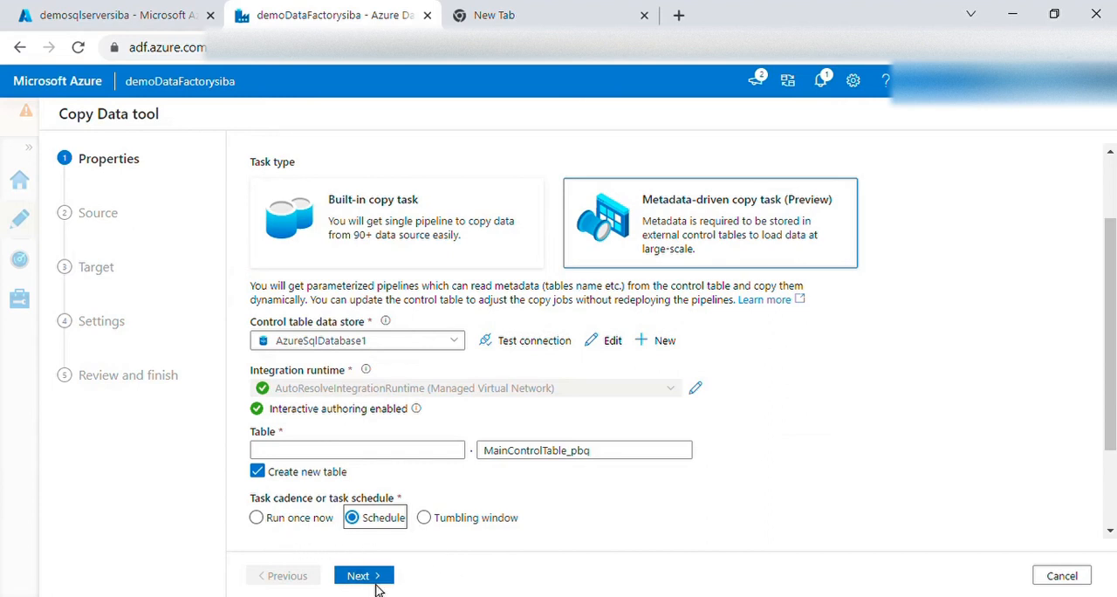
pyautogui.scroll(3, 480, 472)
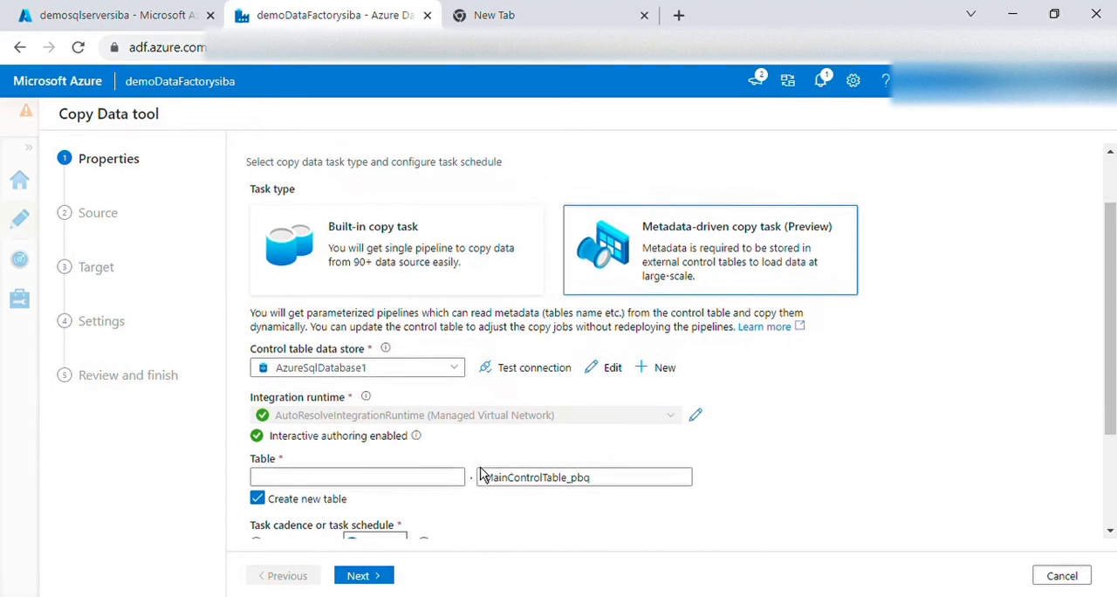
pyautogui.scroll(-3, 483, 473)
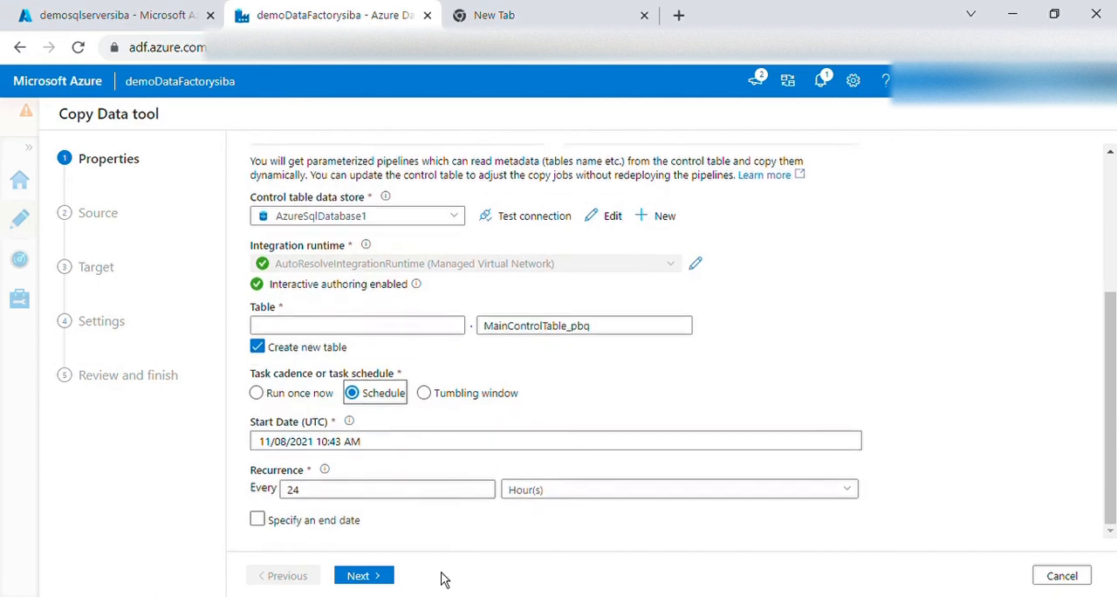
# Set the task cadence to Run once now and proceed to the source data store settings
pyautogui.click(257, 392)
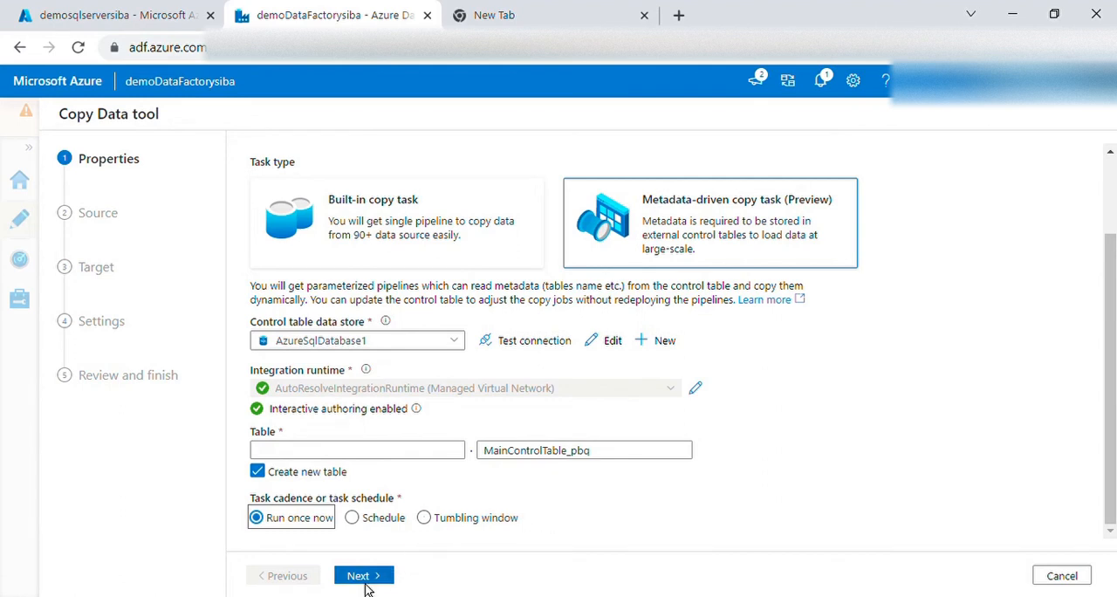
pyautogui.click(367, 586)
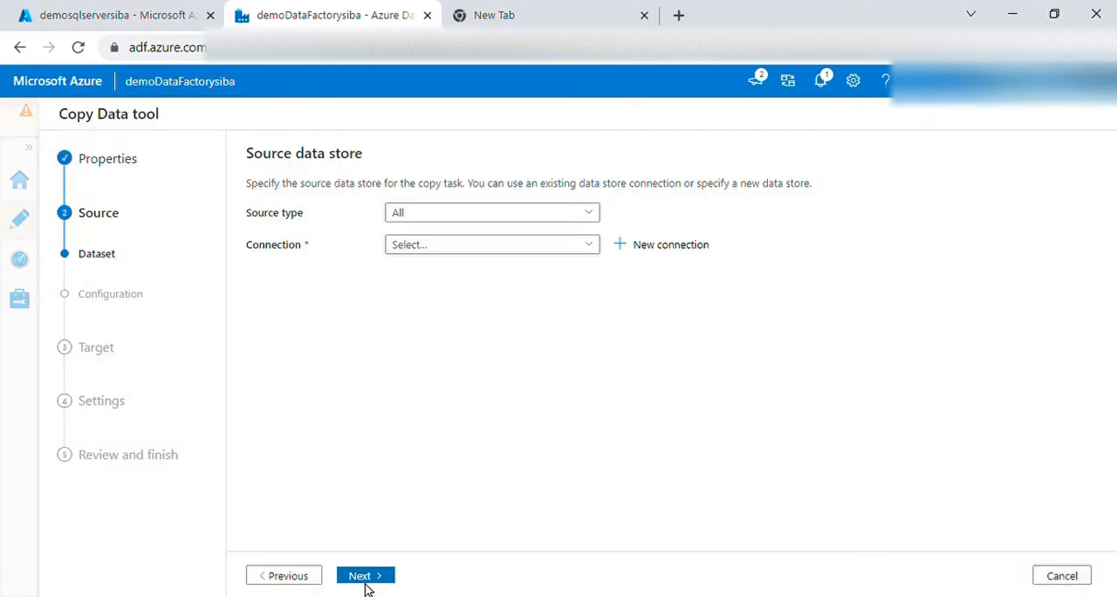
# Set the source to Azure SQL Database through AzureSqlDatabase1, select the dbo.Input_Persons table, and continue to the loading behavior
pyautogui.click(593, 215)
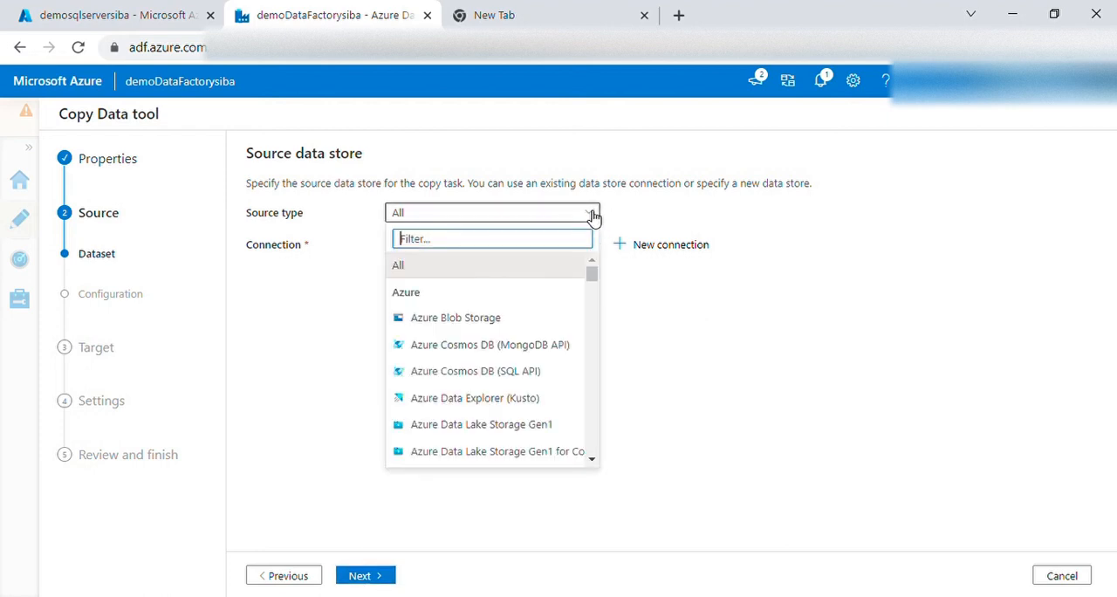
pyautogui.write('sql')
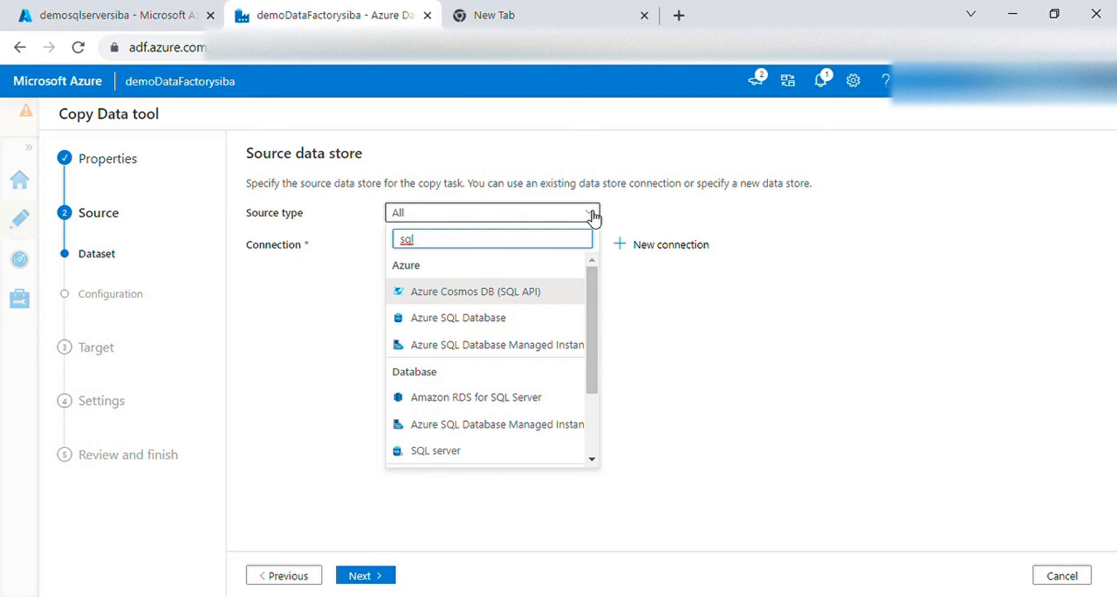
pyautogui.write(' d')
pyautogui.click(482, 291)
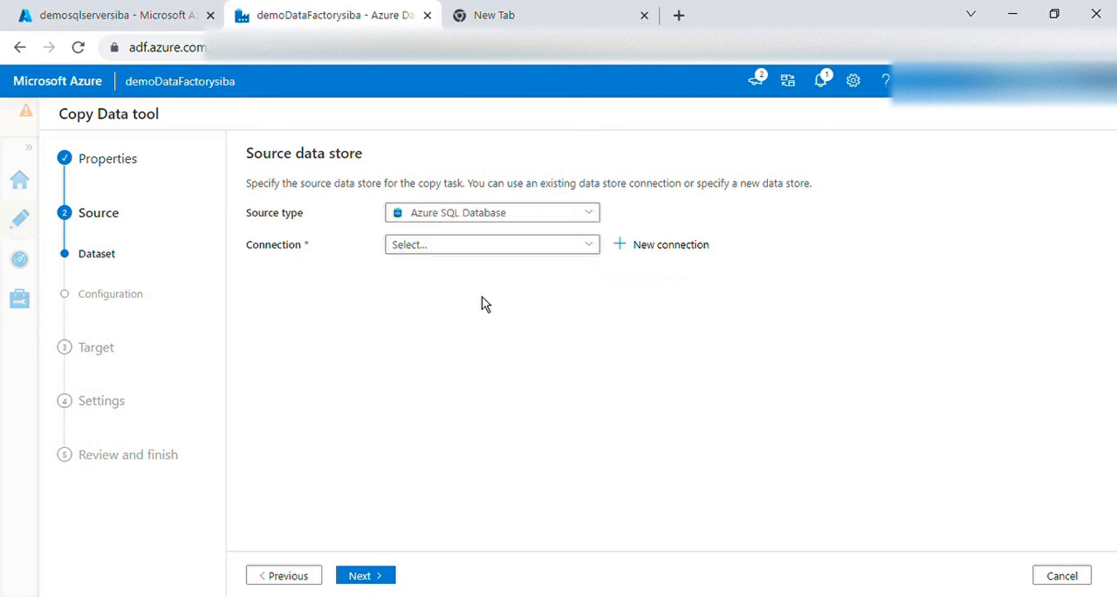
pyautogui.click(510, 247)
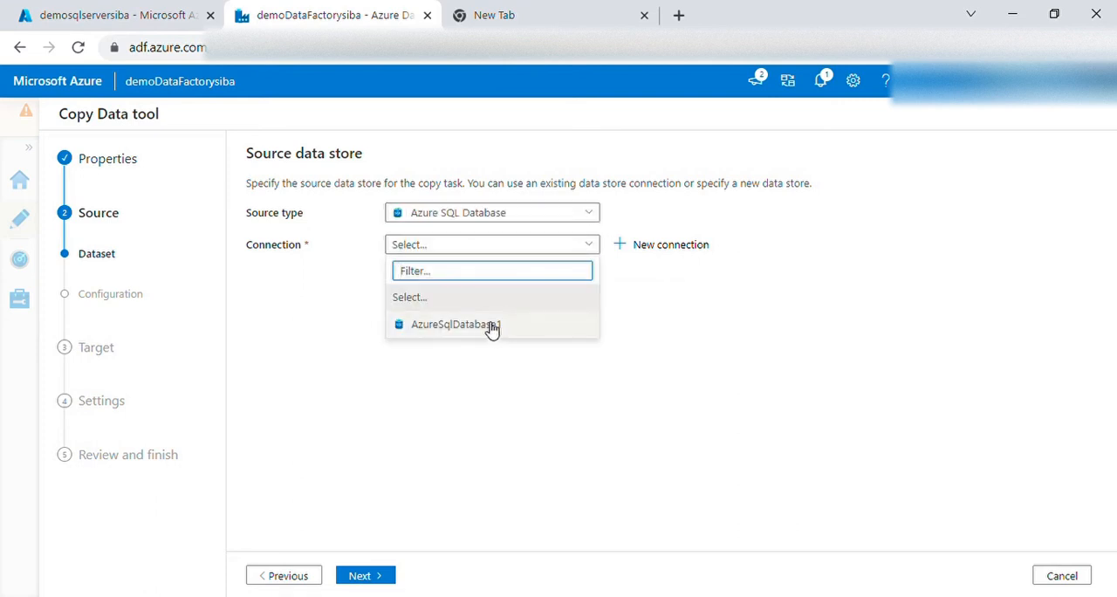
pyautogui.click(492, 325)
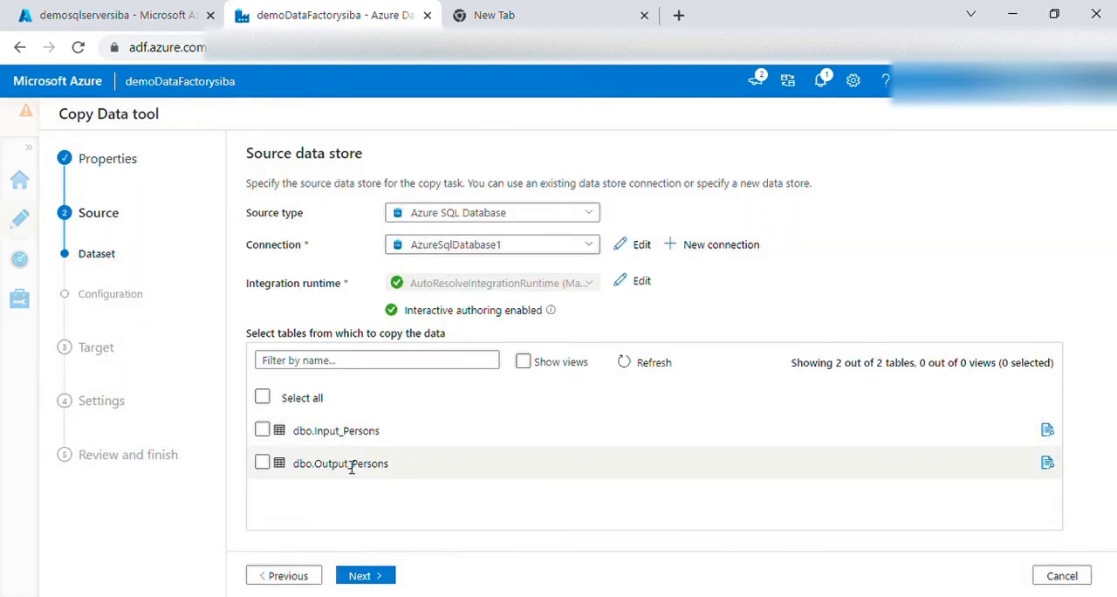
pyautogui.click(263, 429)
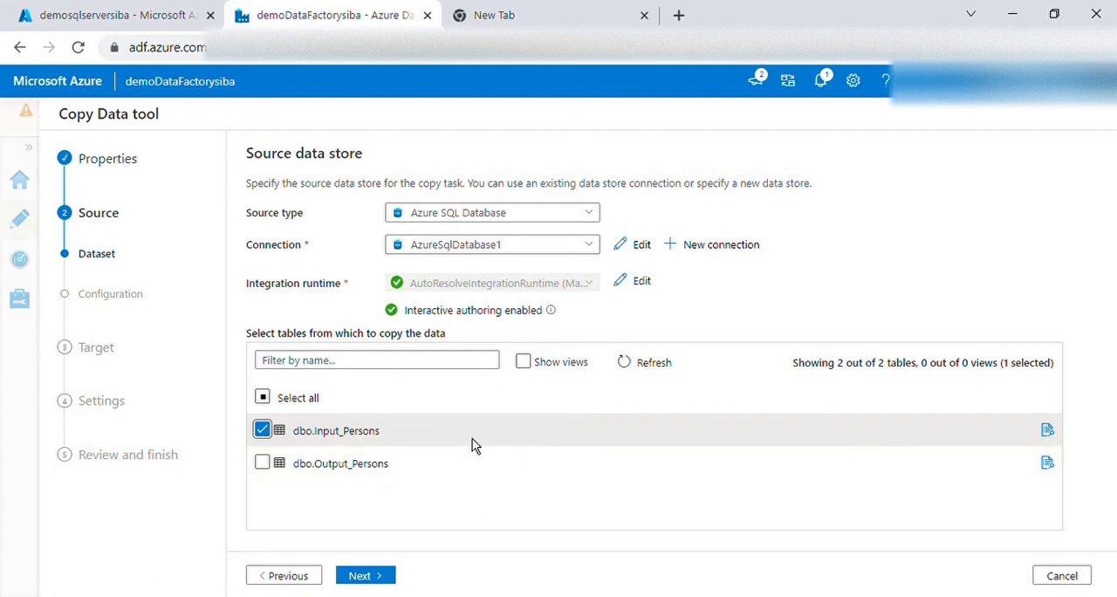
pyautogui.click(377, 578)
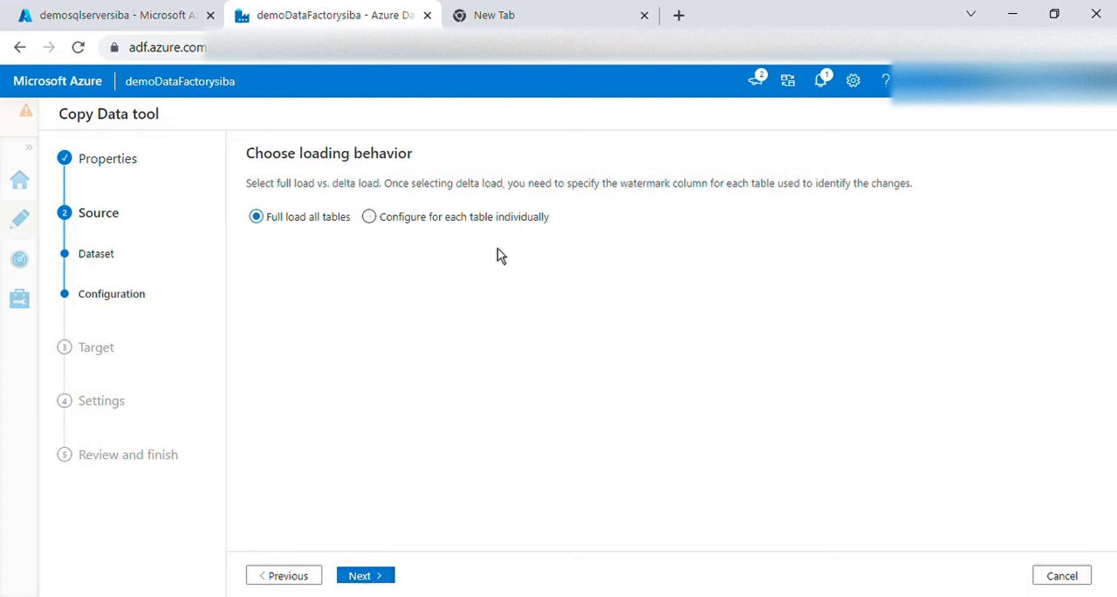
# Configure loading per table and set dbo.Input_Persons to delta load with watermark column PersonID starting at 1
pyautogui.click(370, 217)
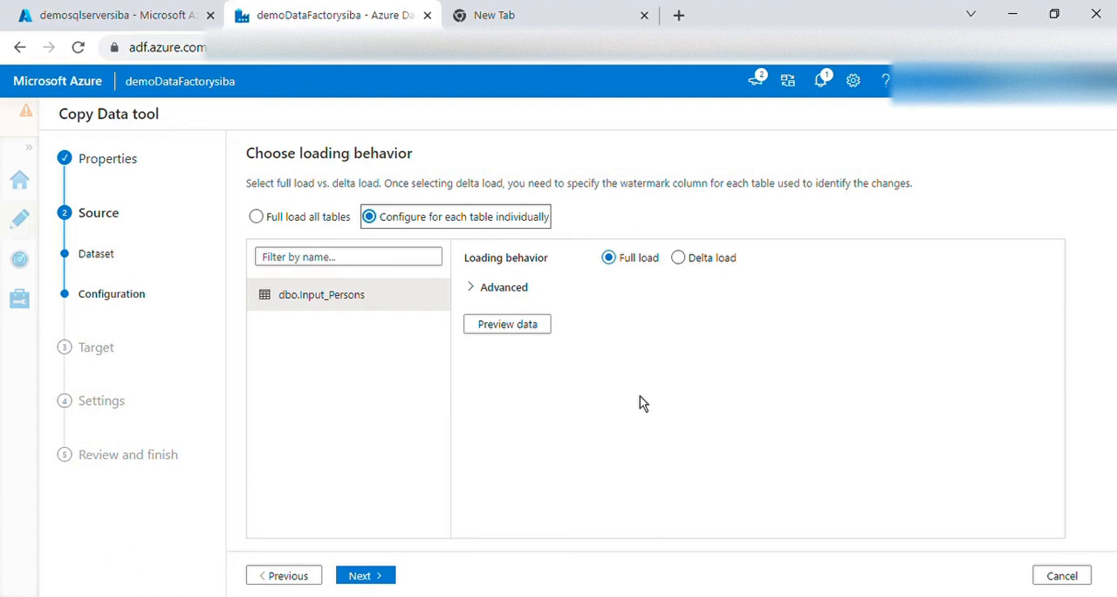
pyautogui.click(680, 259)
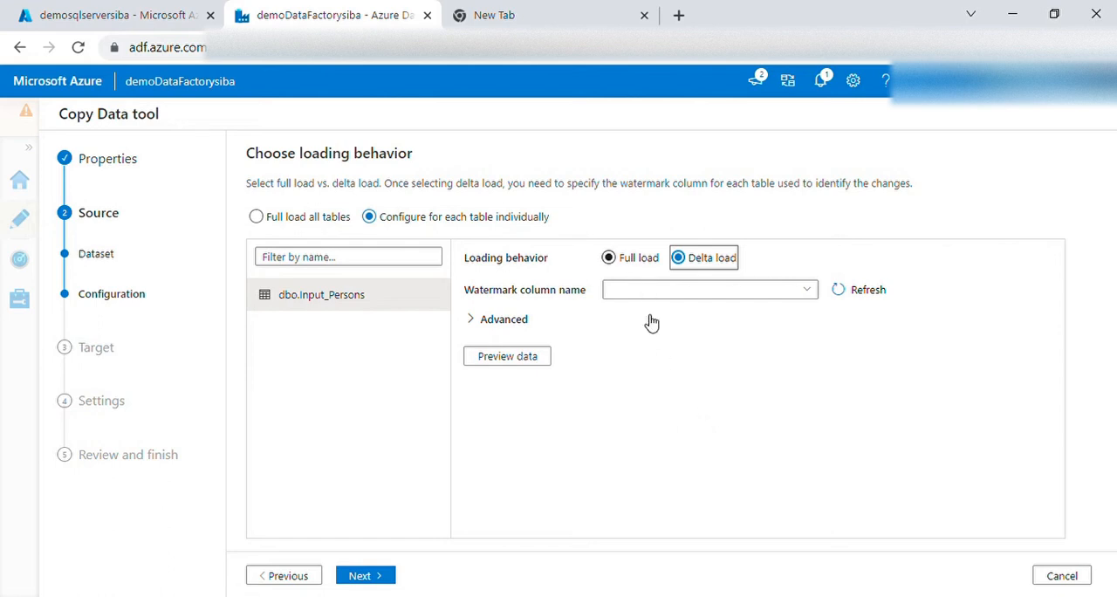
pyautogui.click(812, 293)
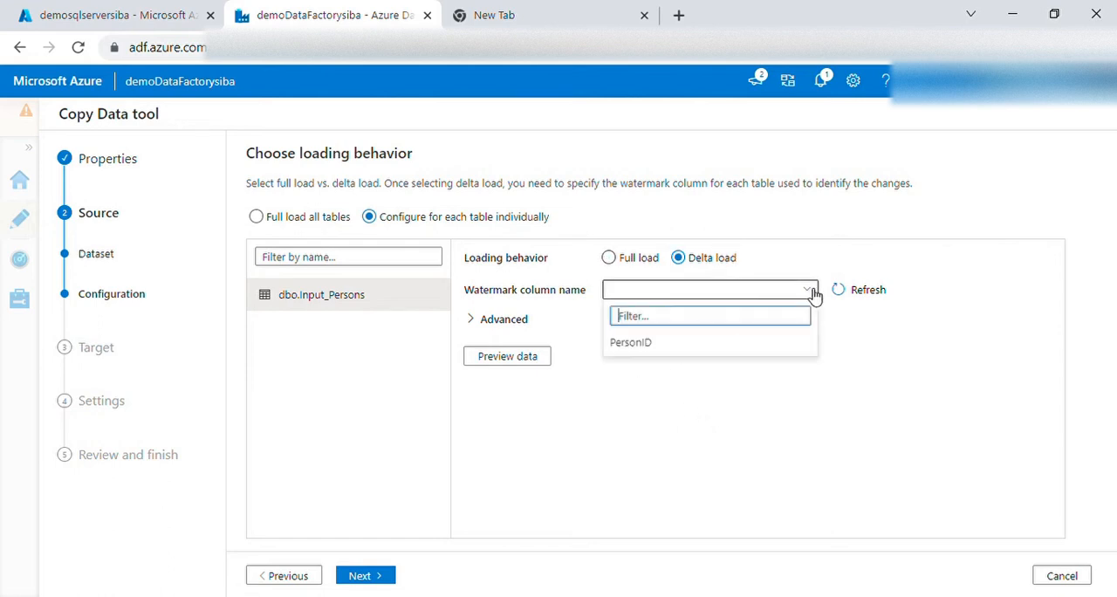
pyautogui.click(641, 345)
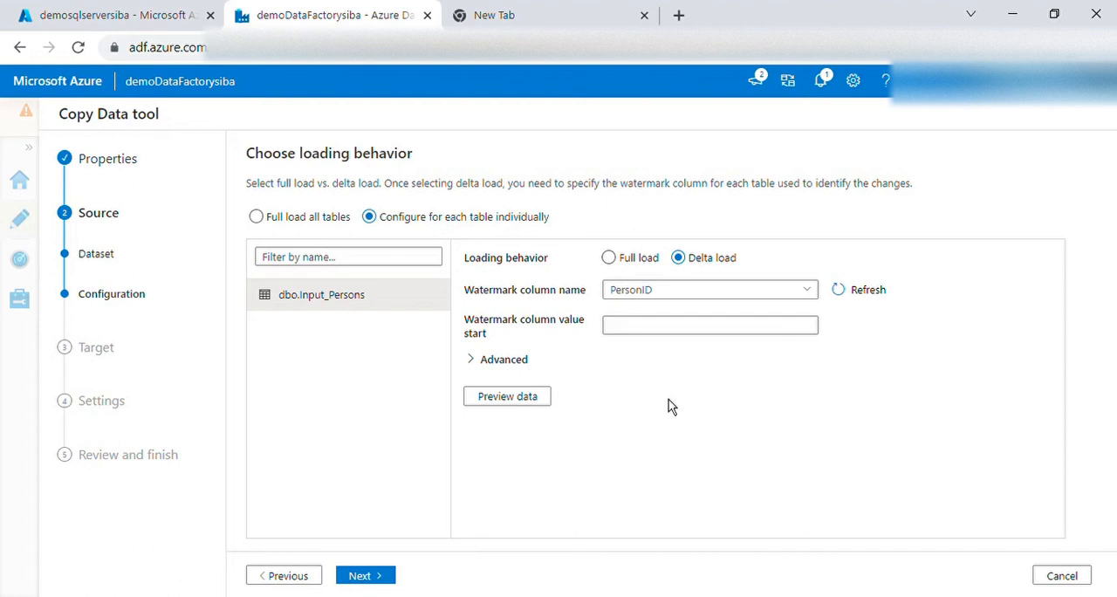
pyautogui.click(656, 326)
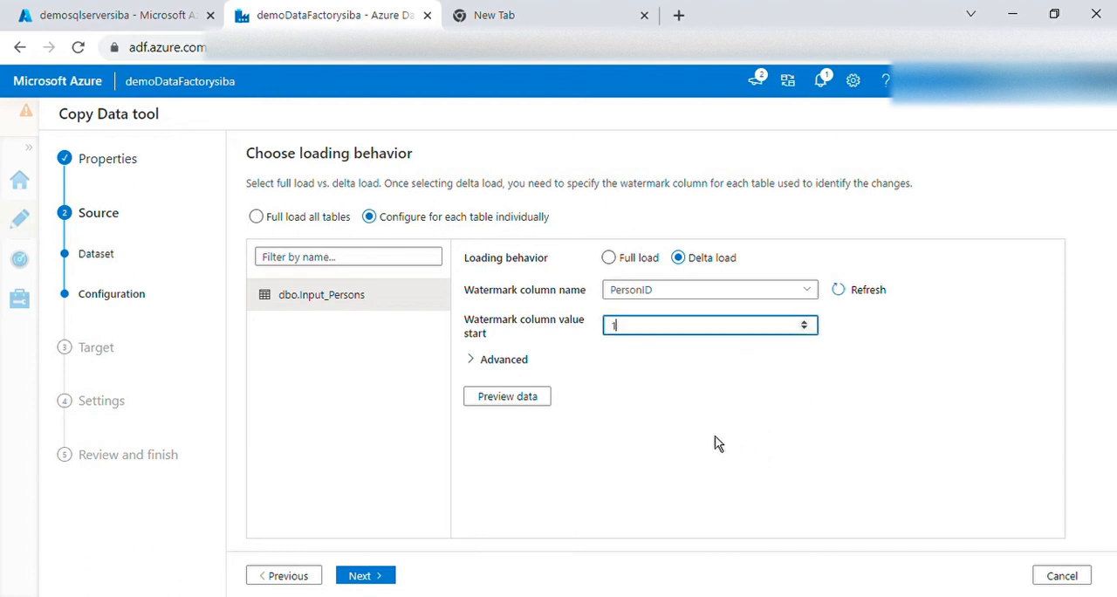
# Preview the rows of dbo.Input_Persons and review the watermark column setting against them
pyautogui.click(536, 401)
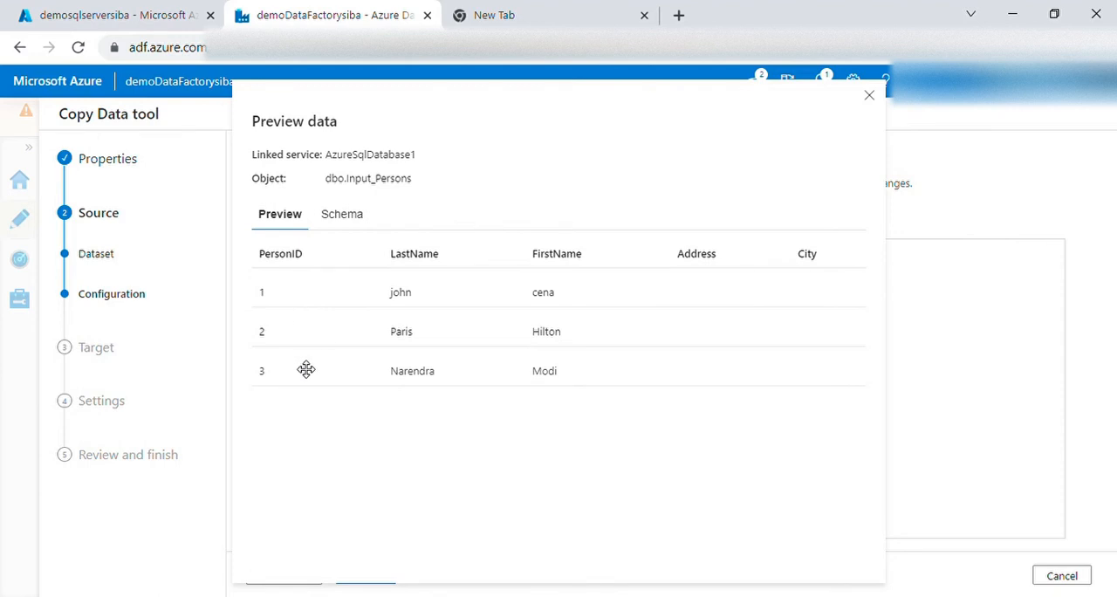
pyautogui.click(870, 95)
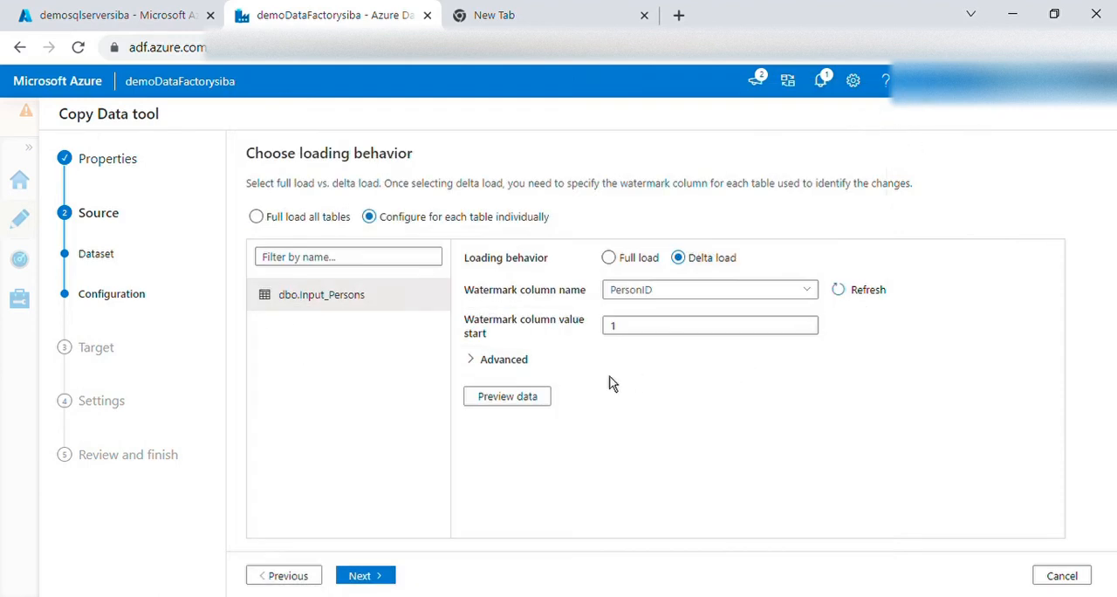
pyautogui.click(528, 397)
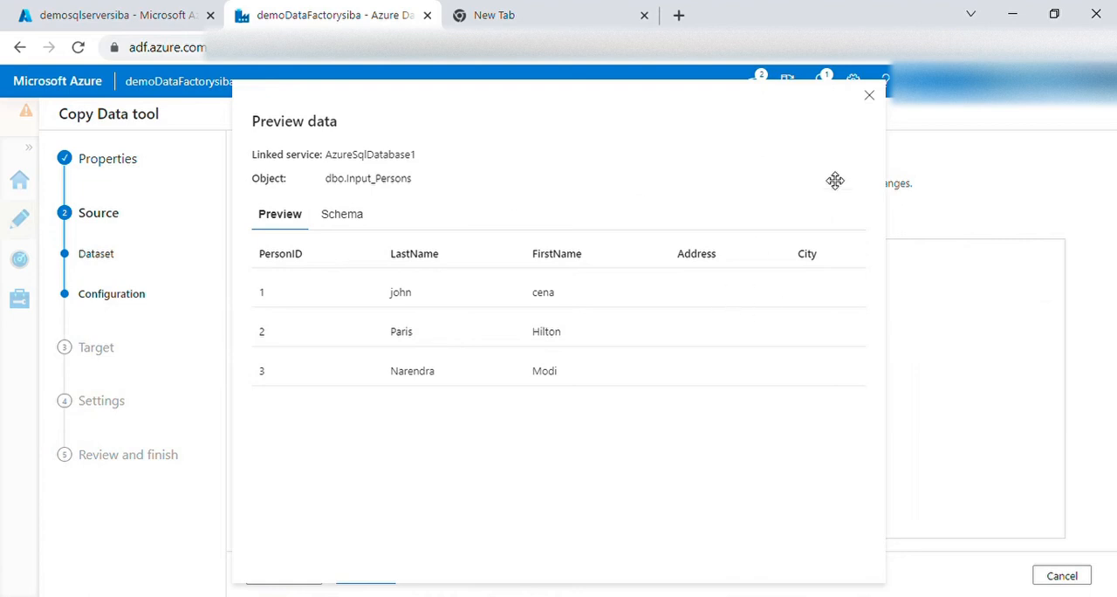
pyautogui.click(869, 95)
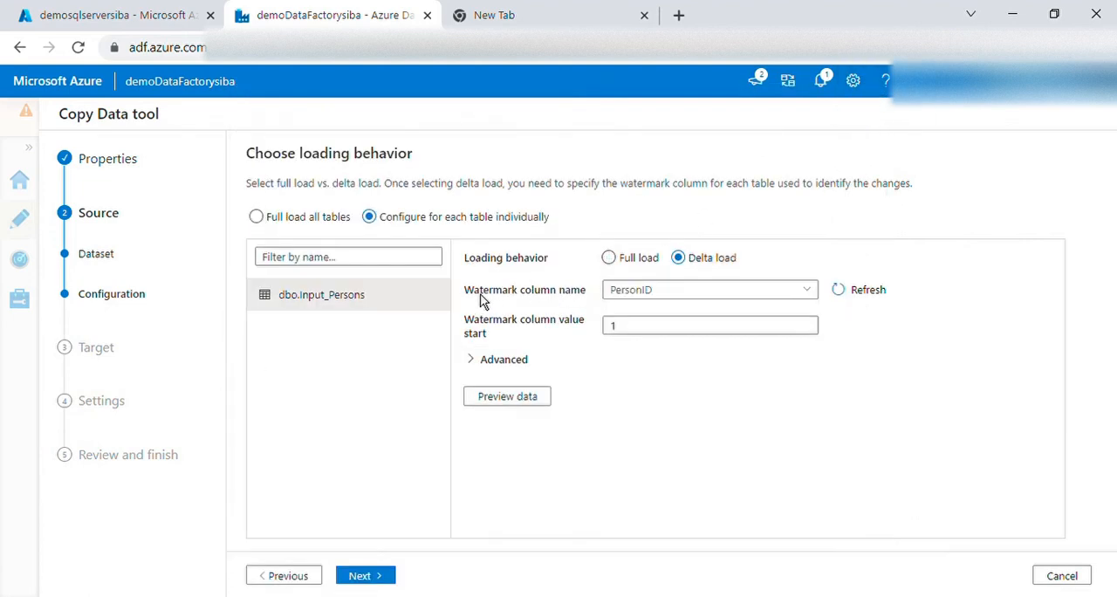
pyautogui.moveTo(465, 295); pyautogui.dragTo(591, 304)
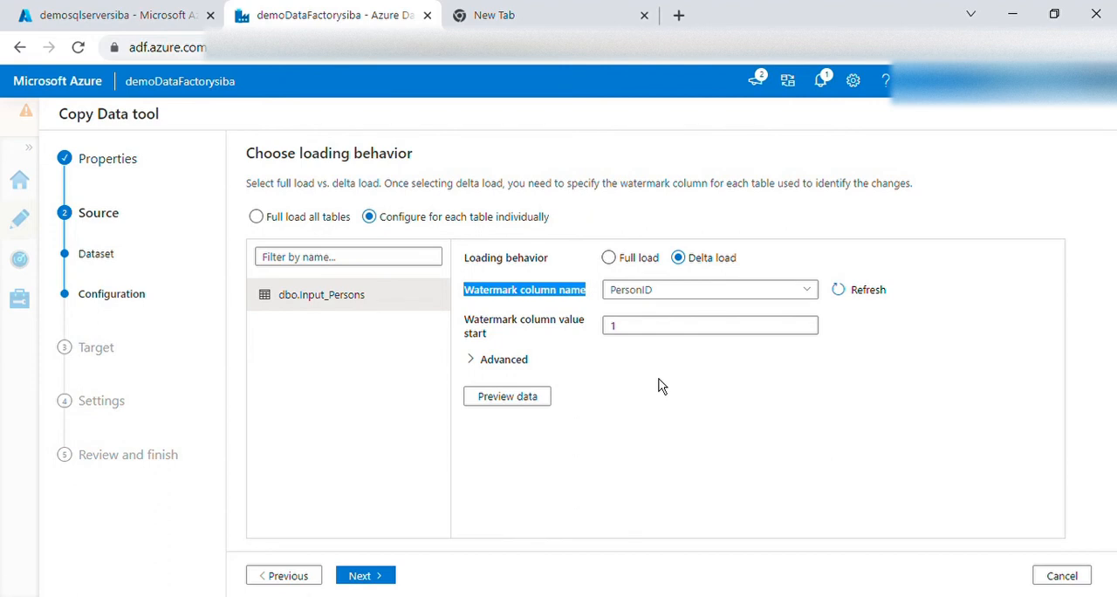
pyautogui.click(759, 299)
pyautogui.click(759, 300)
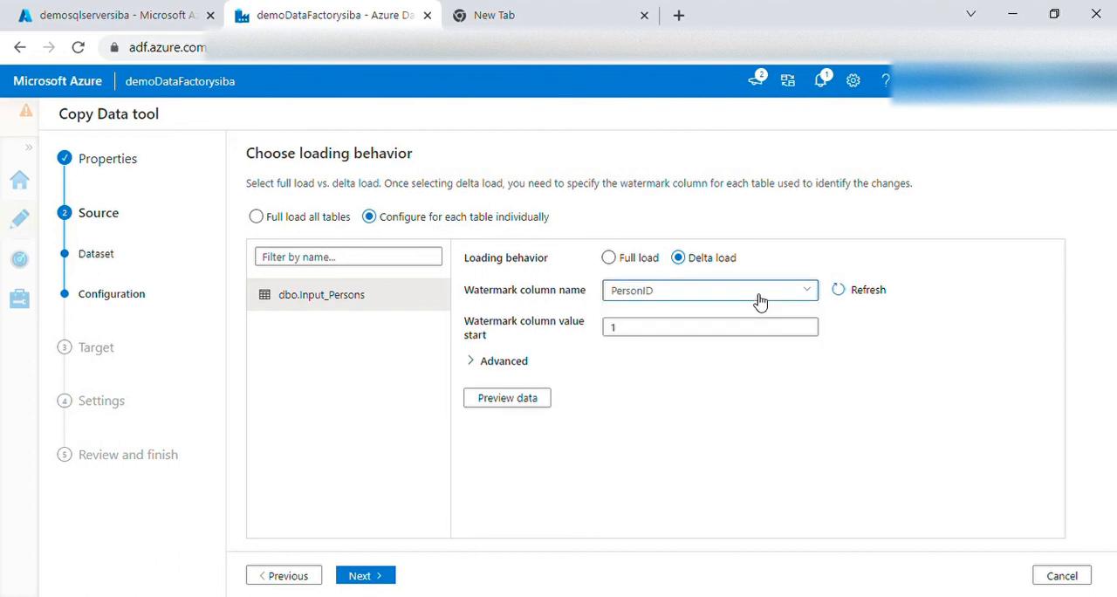
# Set the destination to Azure SQL Database through AzureSqlDatabase1 and map dbo.Input_Persons to the dbo.Output_Persons target table
pyautogui.click(379, 580)
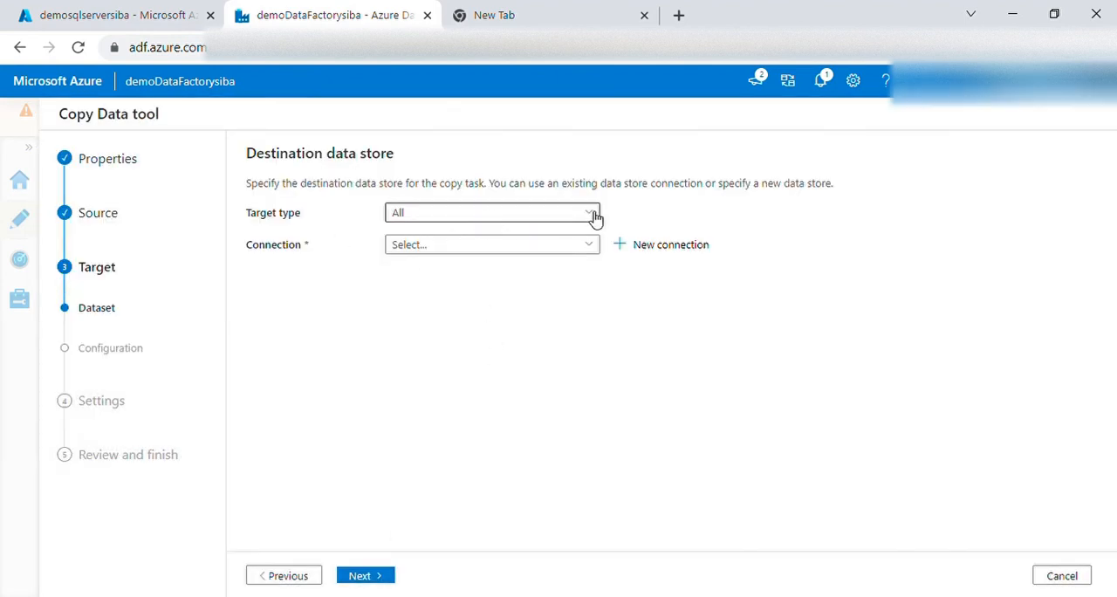
pyautogui.click(293, 580)
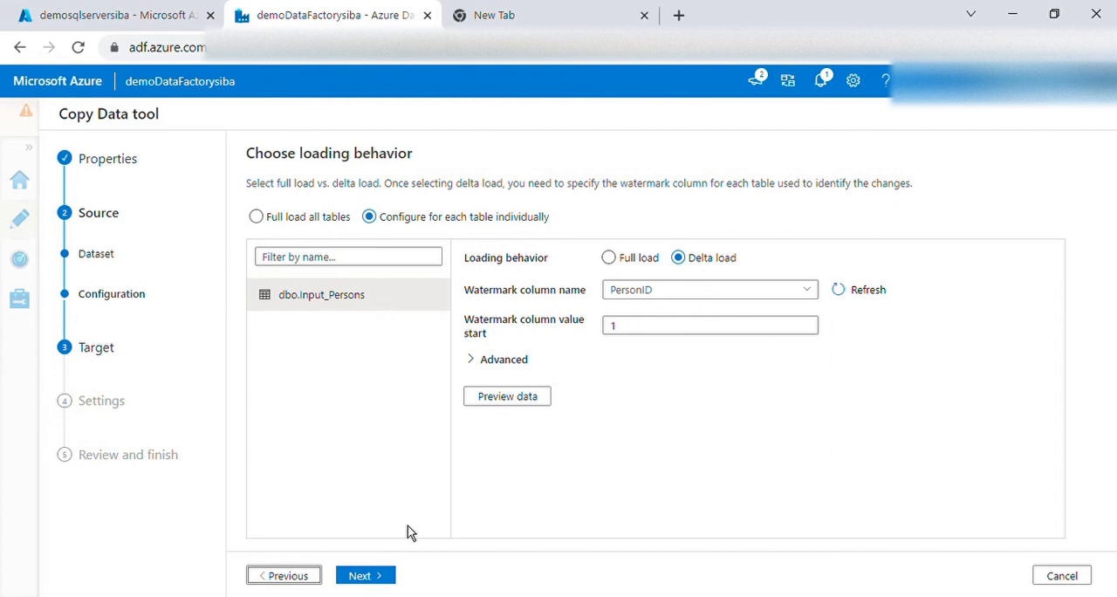
pyautogui.click(380, 576)
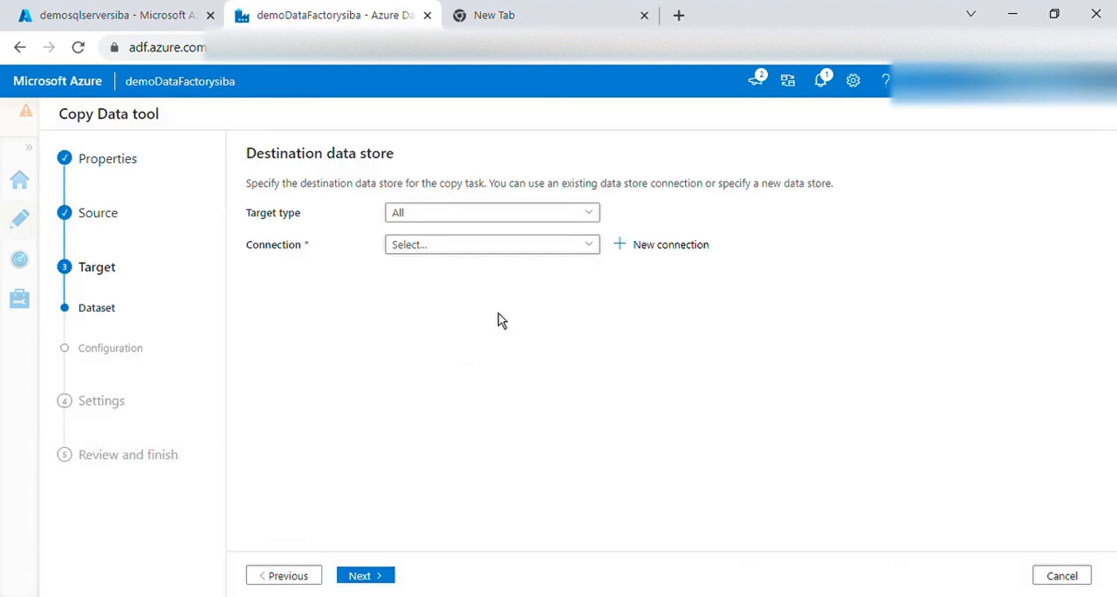
pyautogui.click(587, 215)
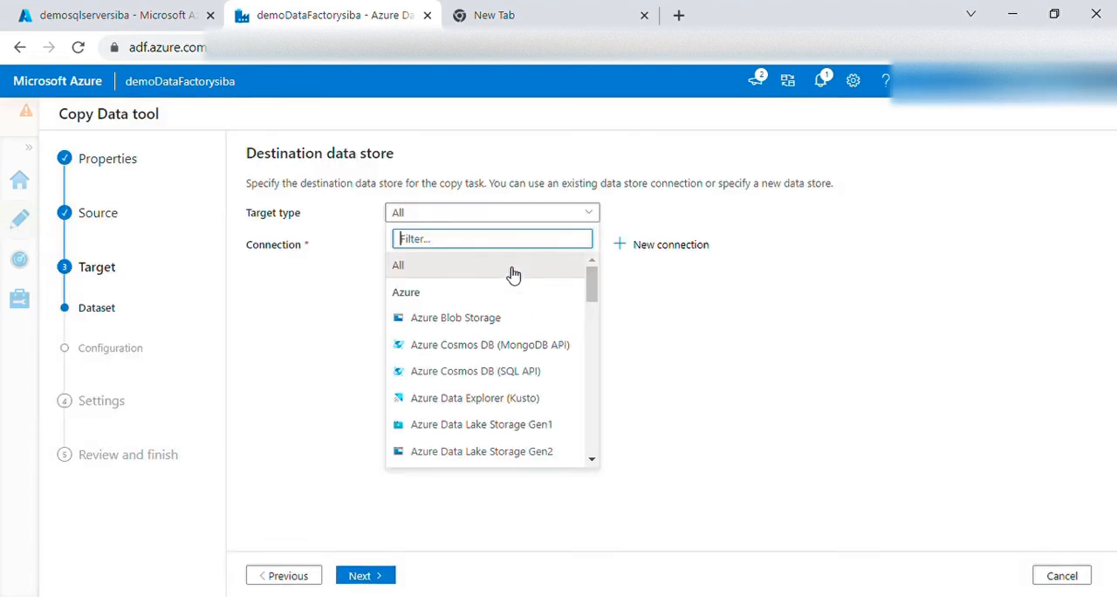
pyautogui.write('sql d')
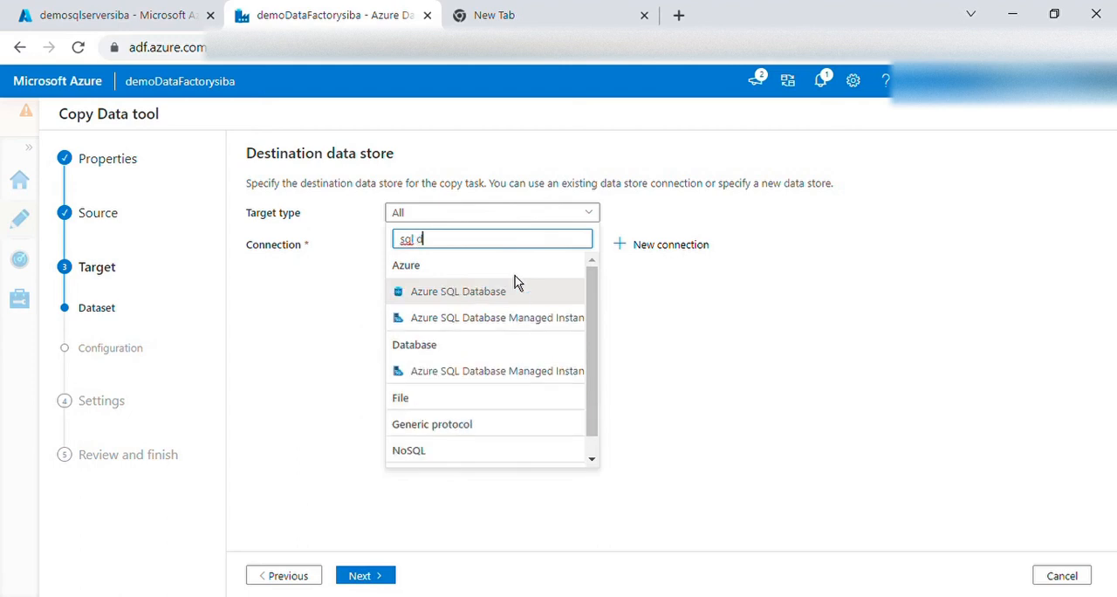
pyautogui.click(494, 293)
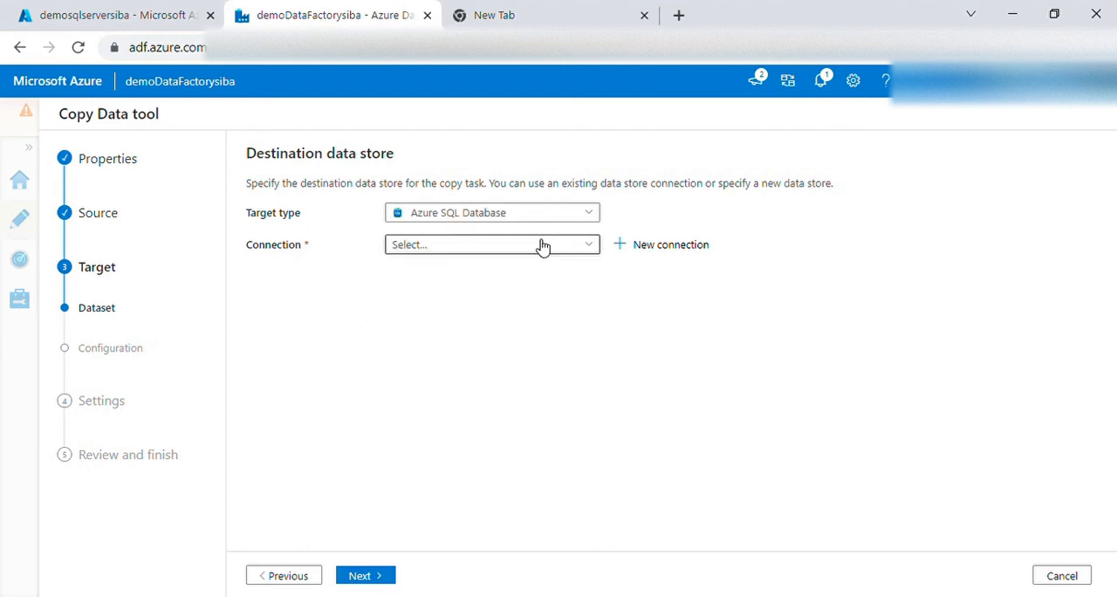
pyautogui.click(539, 248)
pyautogui.click(482, 327)
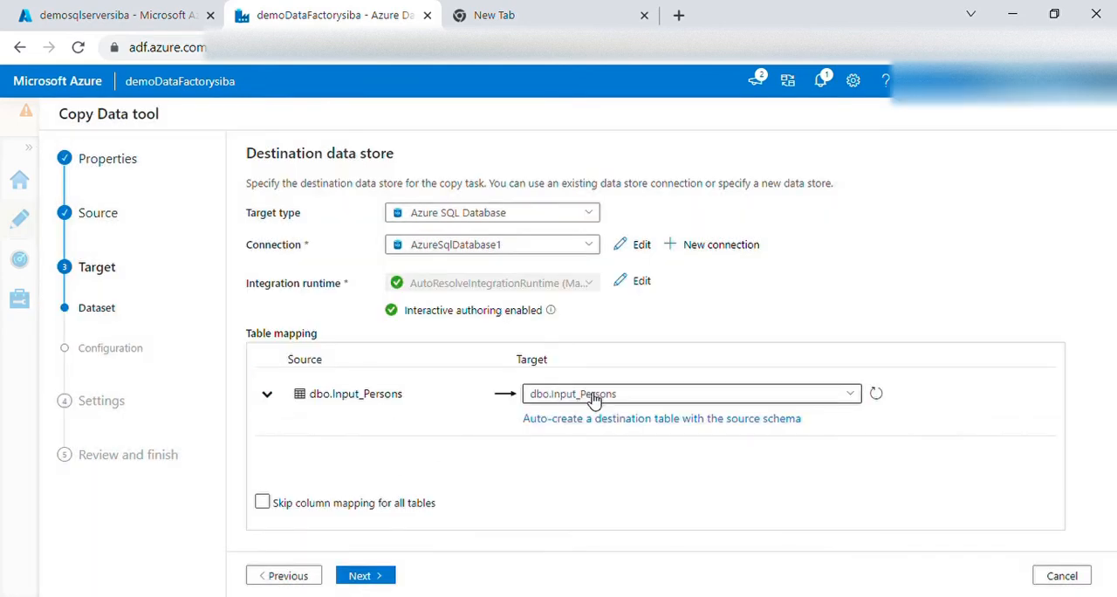
pyautogui.click(648, 397)
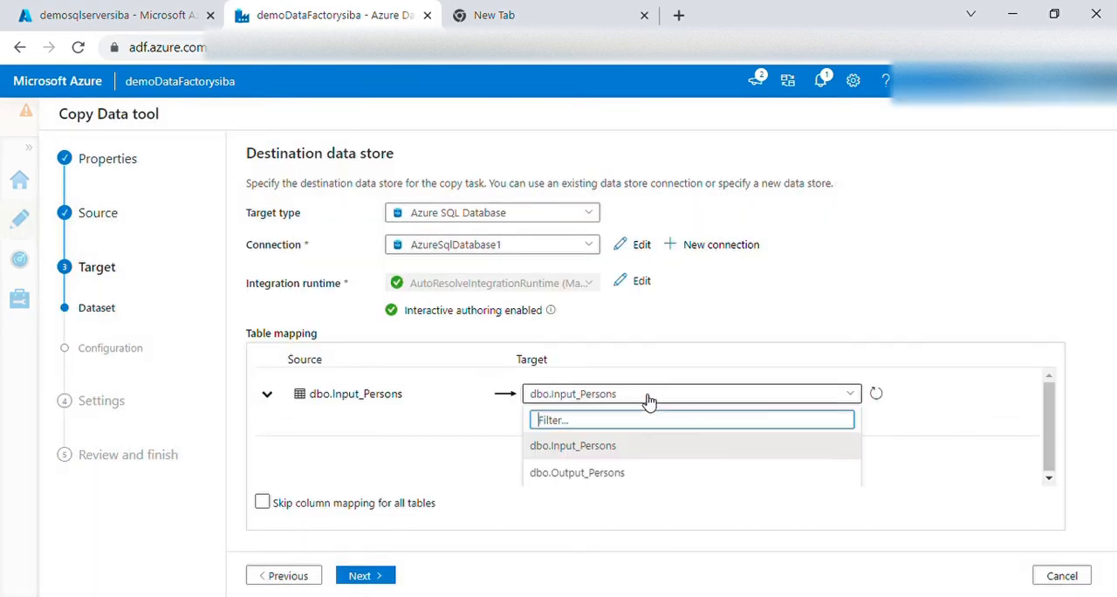
pyautogui.click(615, 476)
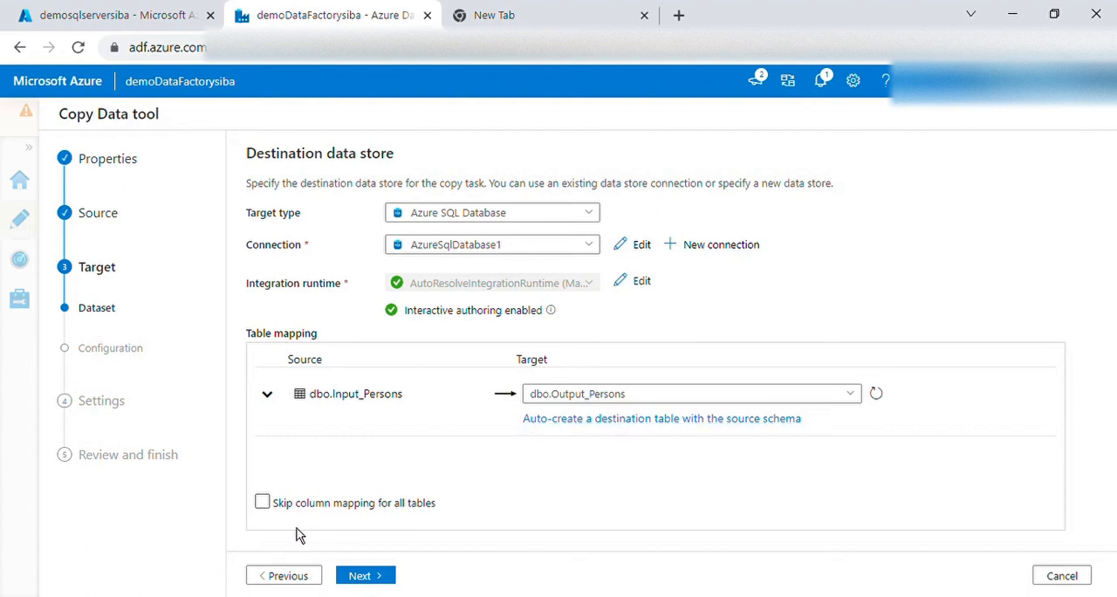
# Proceed to the column mapping between dbo.Input_Persons and dbo.Output_Persons and review how each column is mapped
pyautogui.click(263, 504)
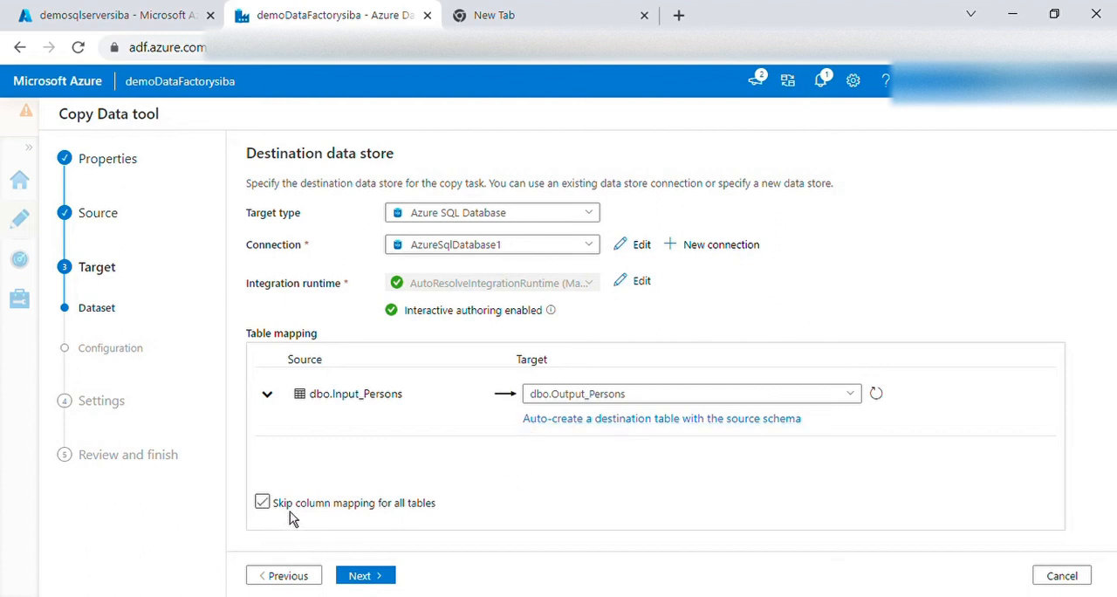
pyautogui.click(370, 578)
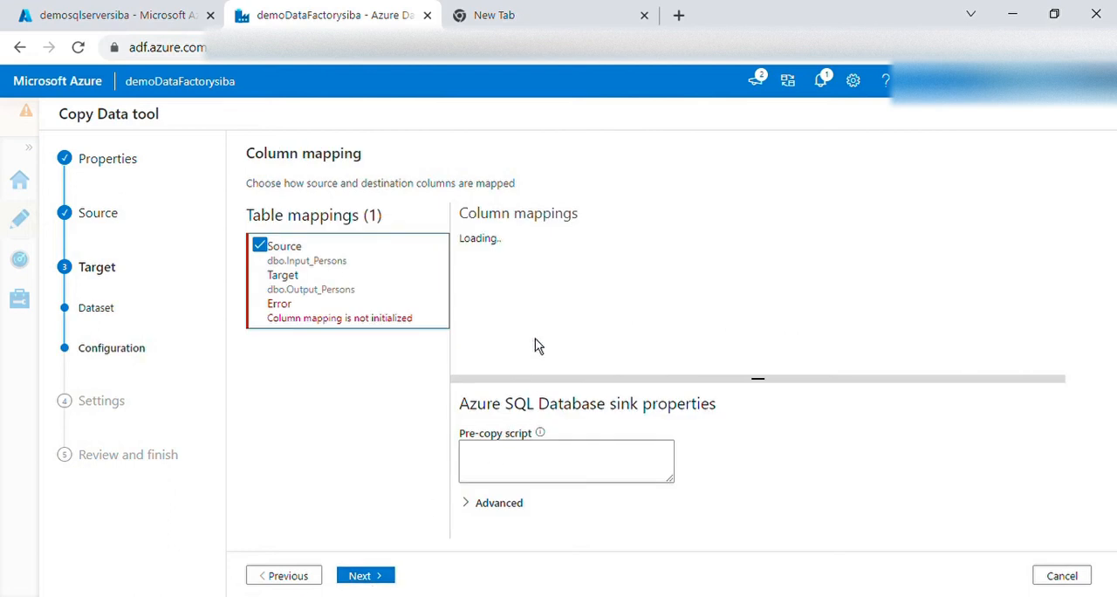
pyautogui.scroll(-2, 550, 332)
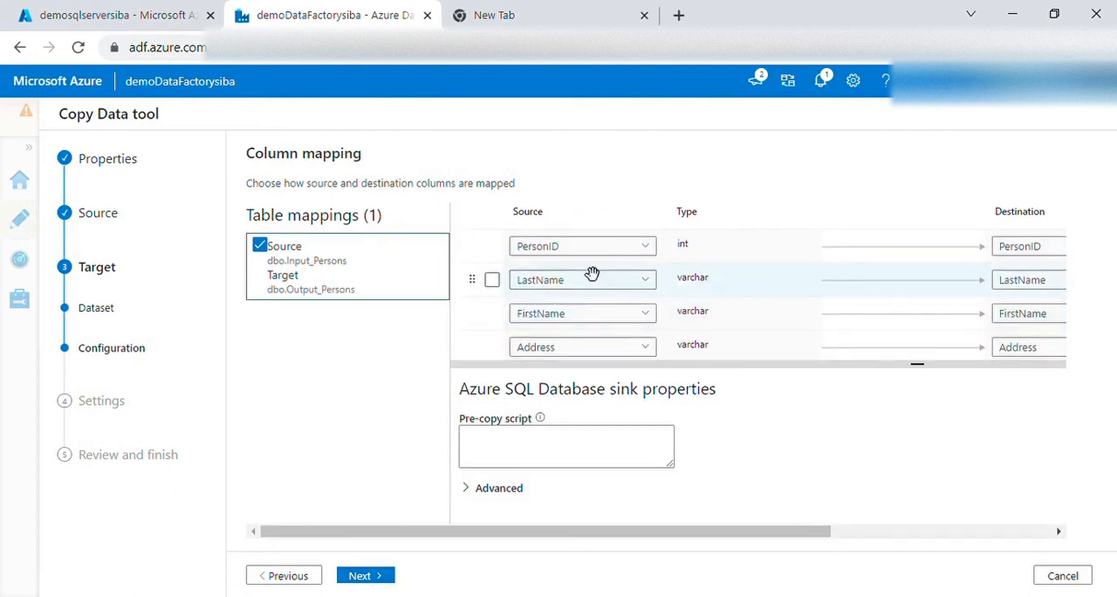
pyautogui.scroll(-1, 833, 310)
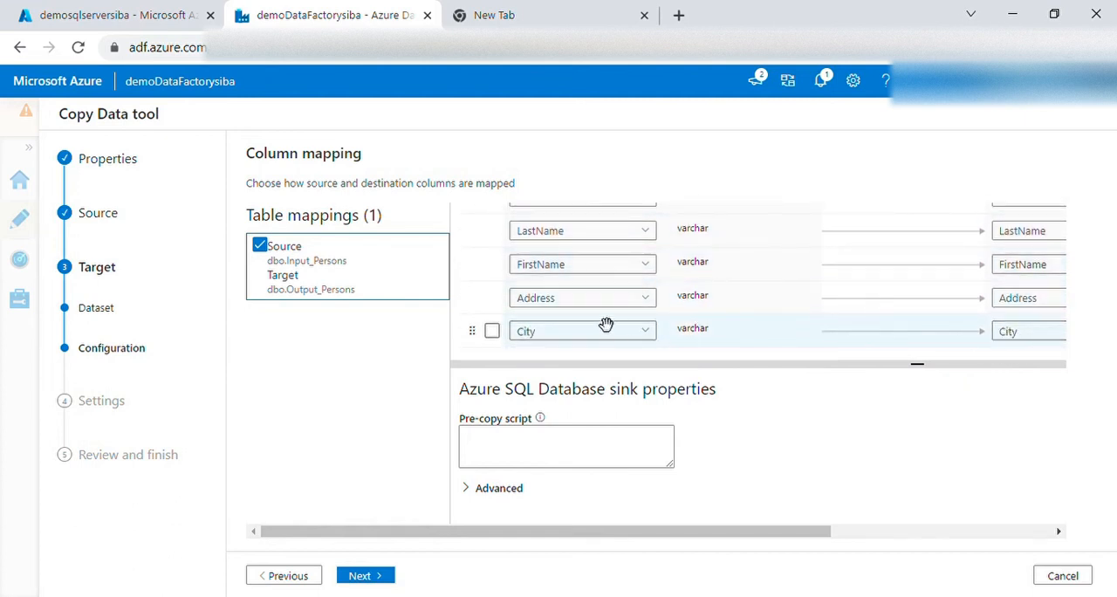
pyautogui.scroll(3, 809, 318)
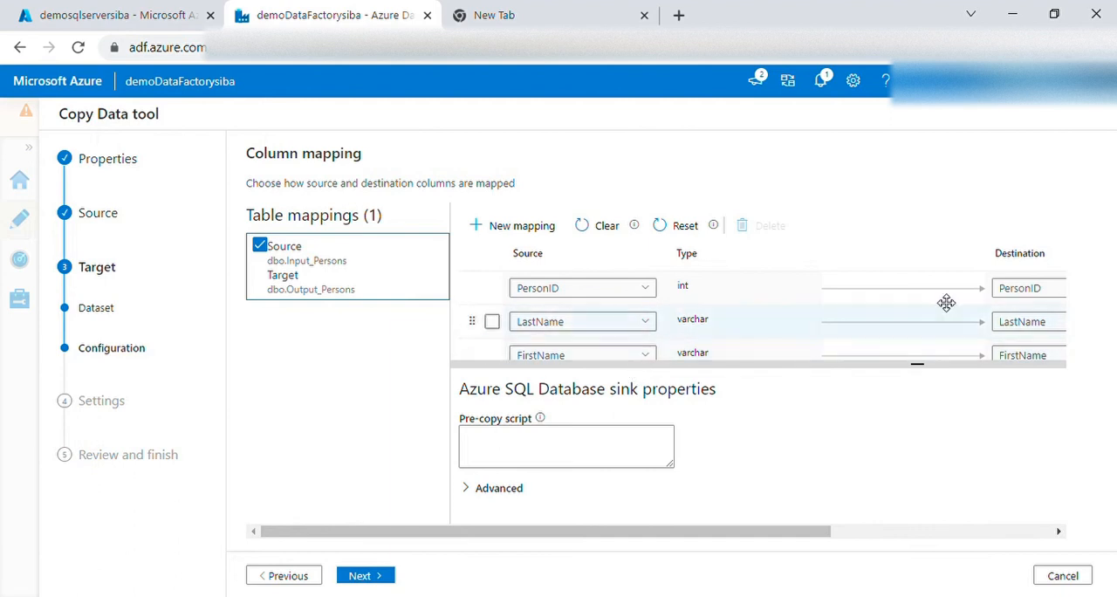
# Return to the destination data store, enable skipping column mapping for all tables, and continue to the copy task settings
pyautogui.click(305, 576)
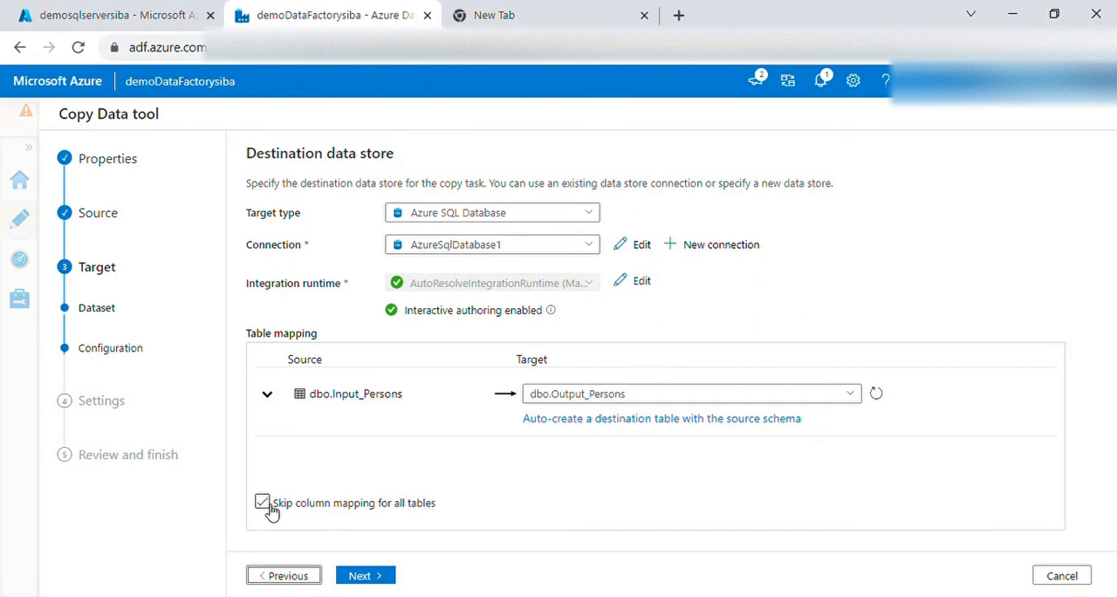
pyautogui.click(263, 503)
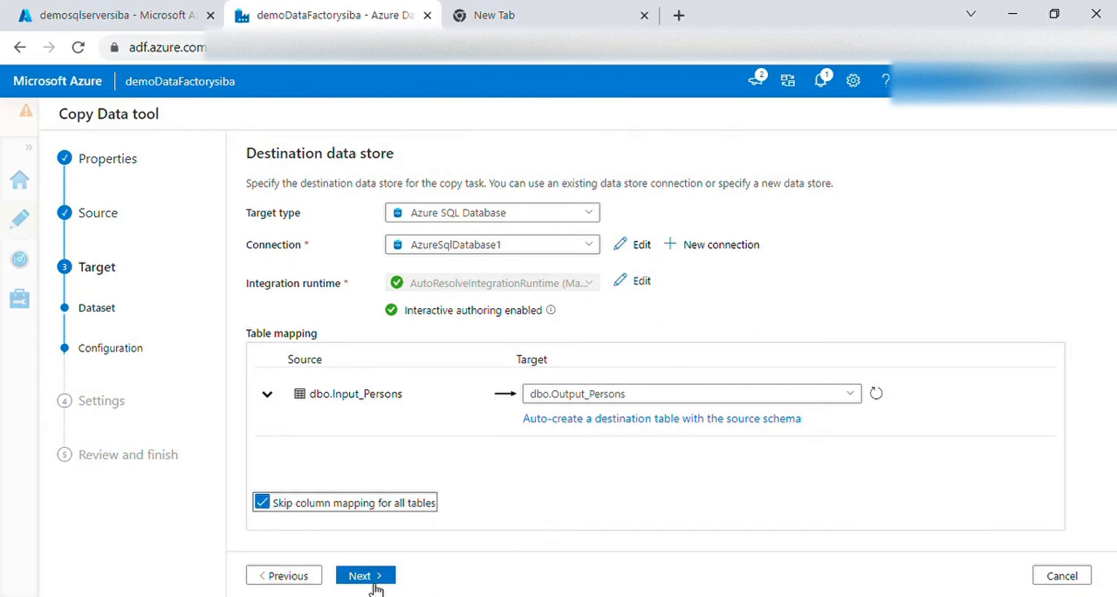
pyautogui.click(376, 583)
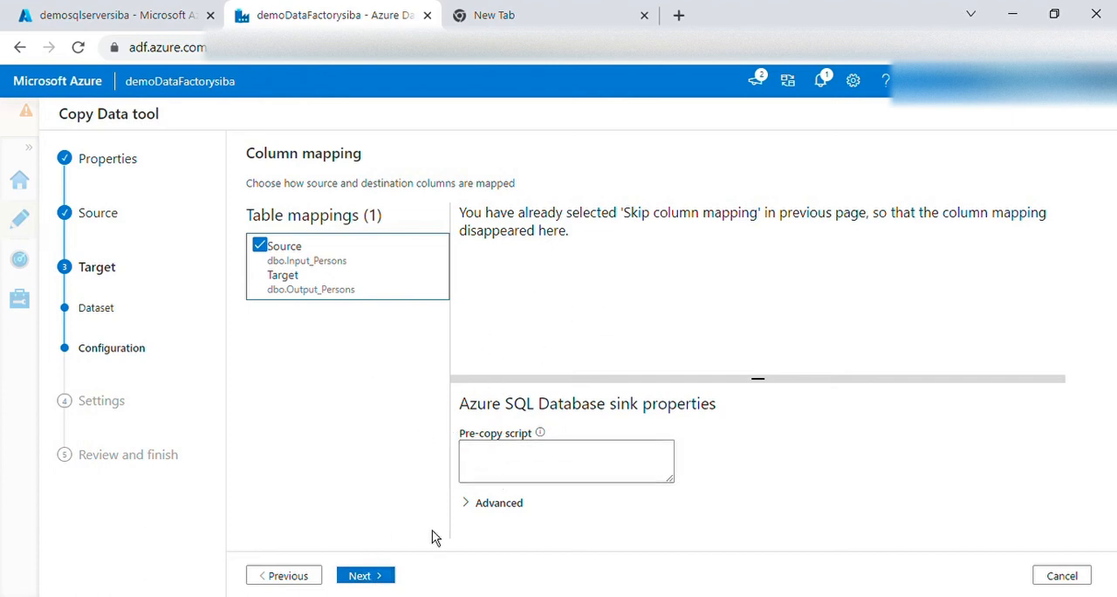
pyautogui.click(373, 577)
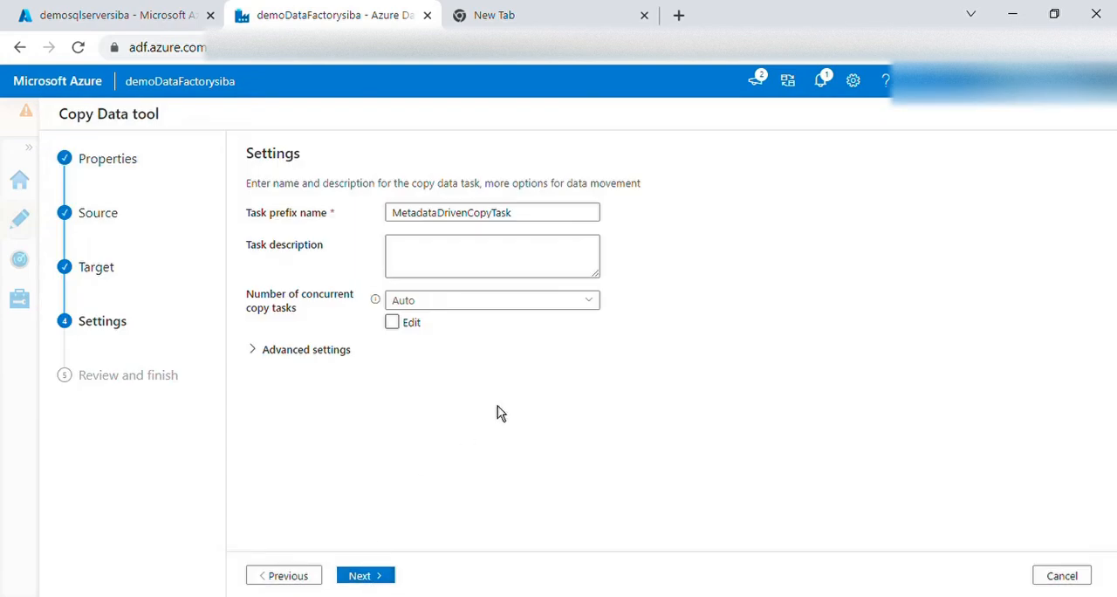
# Name the task prefix Copy Tables, check the advanced settings, and continue to the summary
pyautogui.click(471, 220)
pyautogui.doubleClick(471, 225)
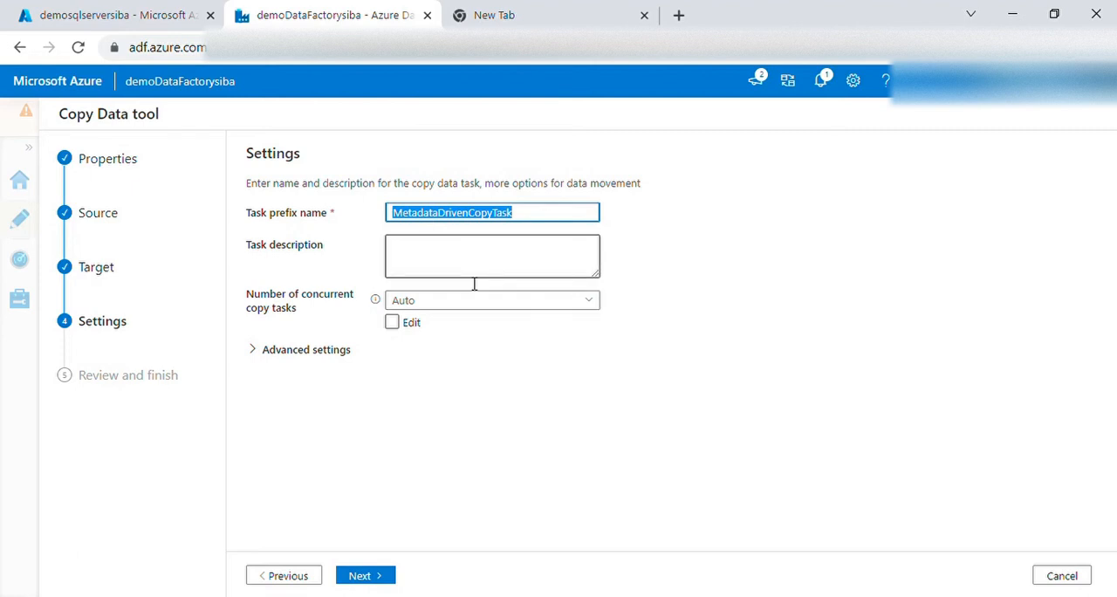
pyautogui.write('Copy')
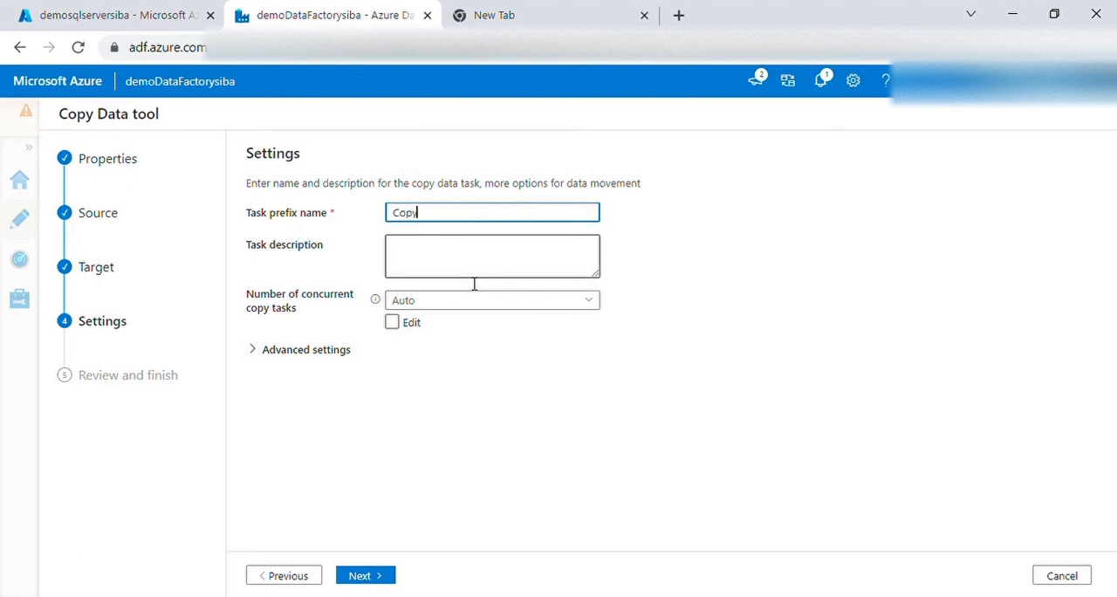
pyautogui.write(' Tables')
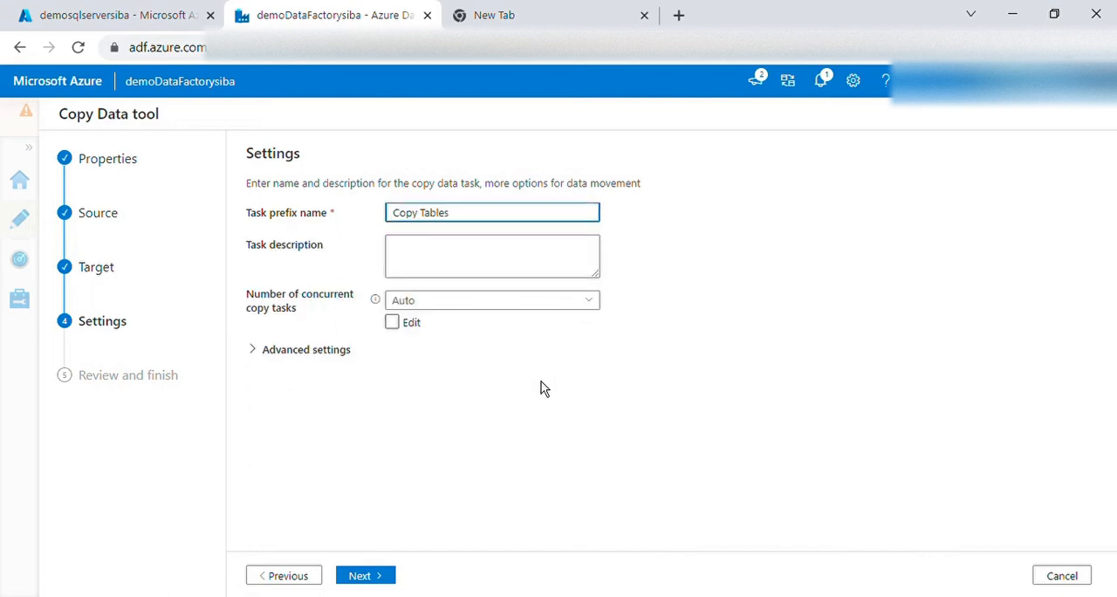
pyautogui.click(257, 354)
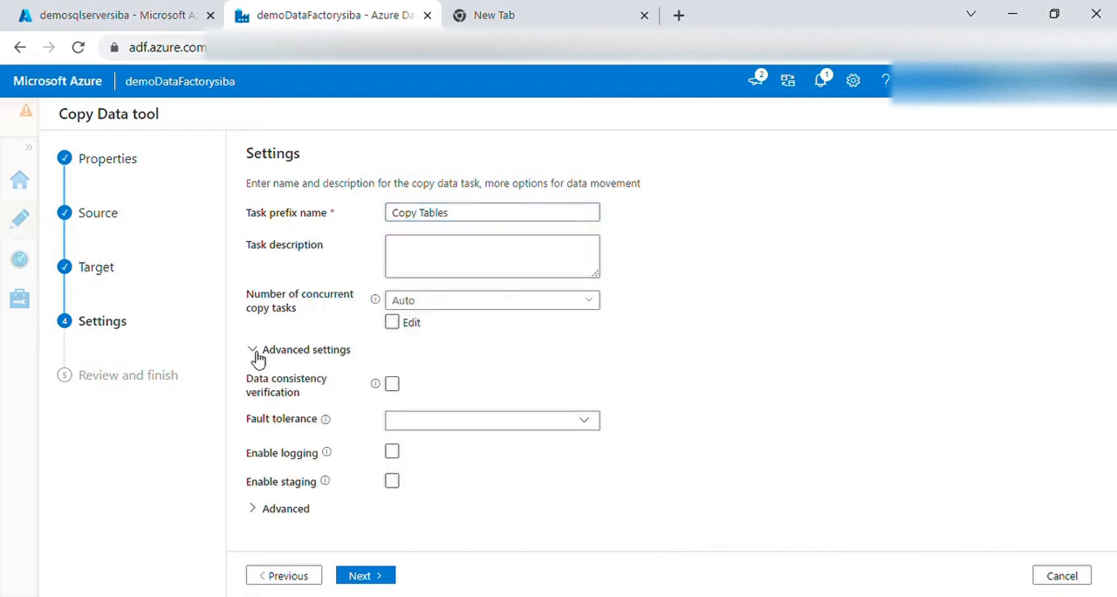
pyautogui.click(257, 356)
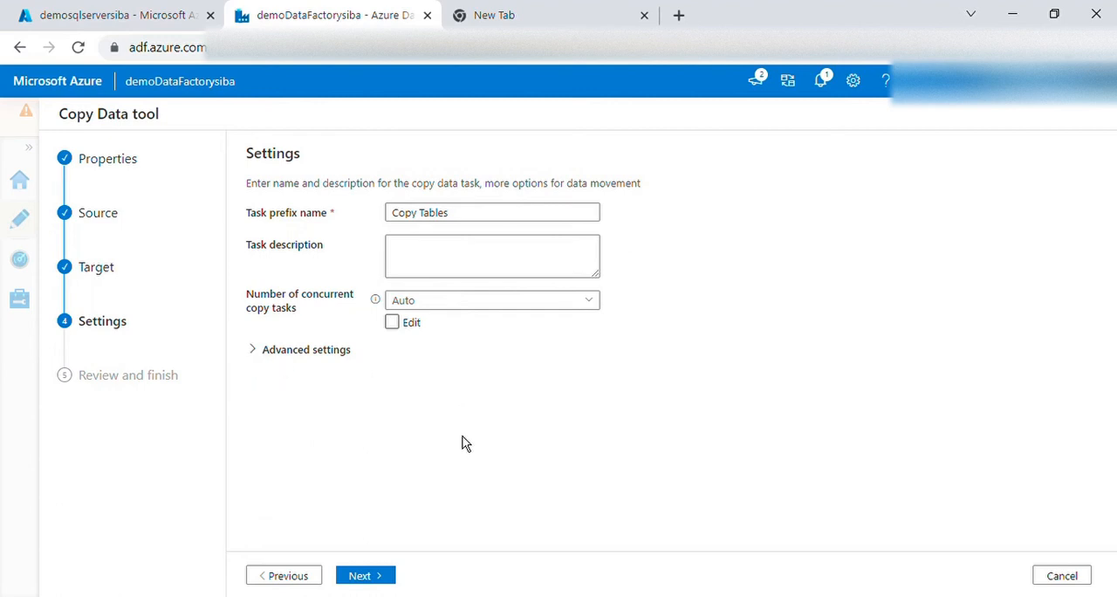
pyautogui.click(382, 578)
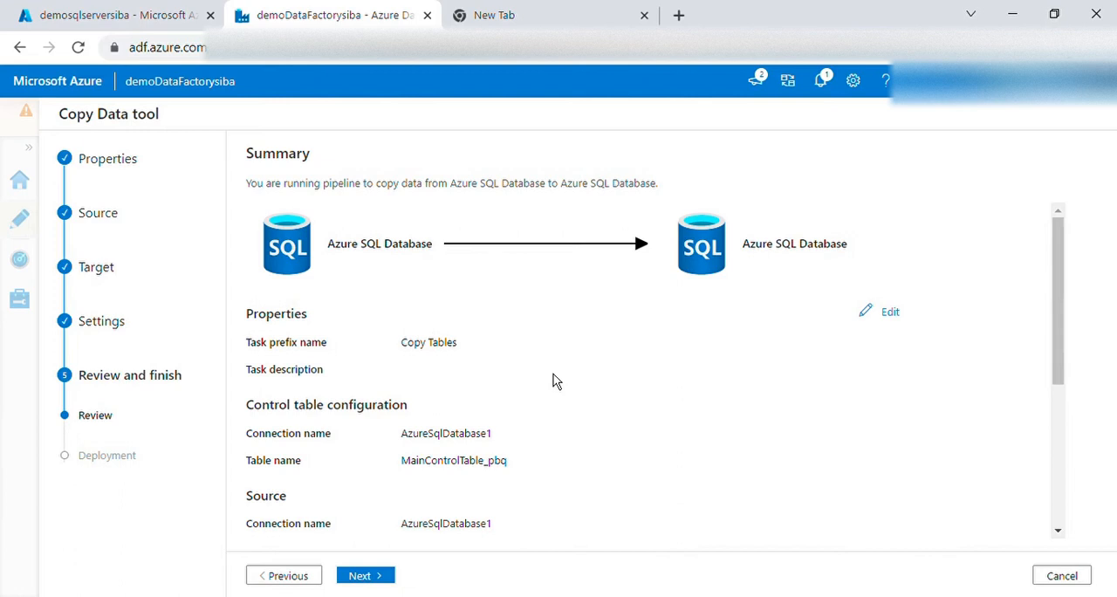
# Review the summary of the source, target and copy settings, and deploy the copy task
pyautogui.scroll(-1, 553, 381)
pyautogui.scroll(1, 524, 358)
pyautogui.moveTo(340, 259); pyautogui.dragTo(461, 259)
pyautogui.moveTo(741, 249); pyautogui.dragTo(862, 255)
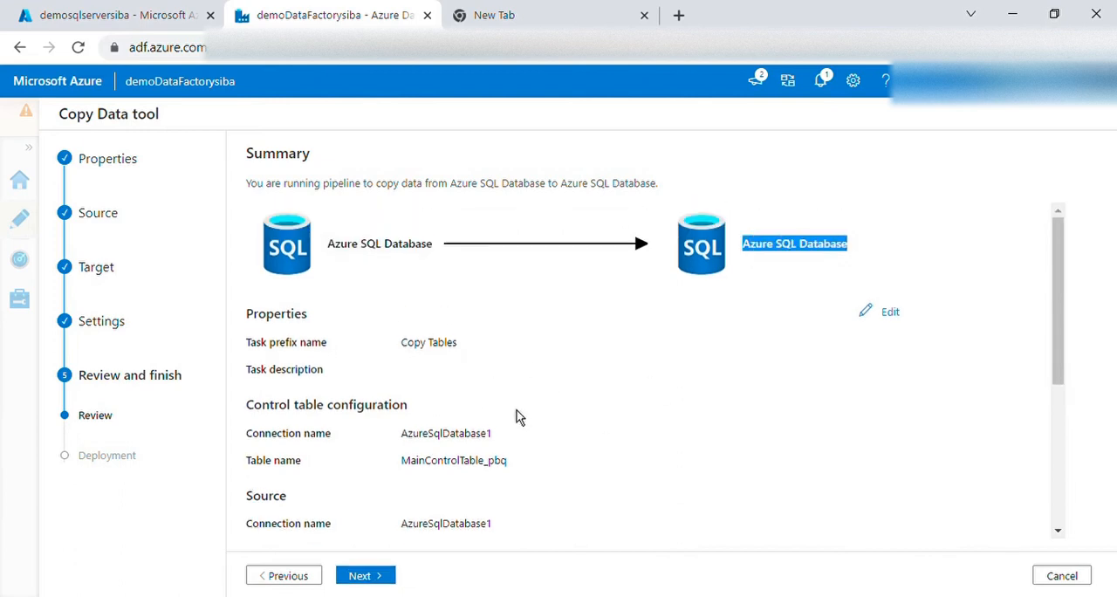
pyautogui.scroll(-3, 553, 408)
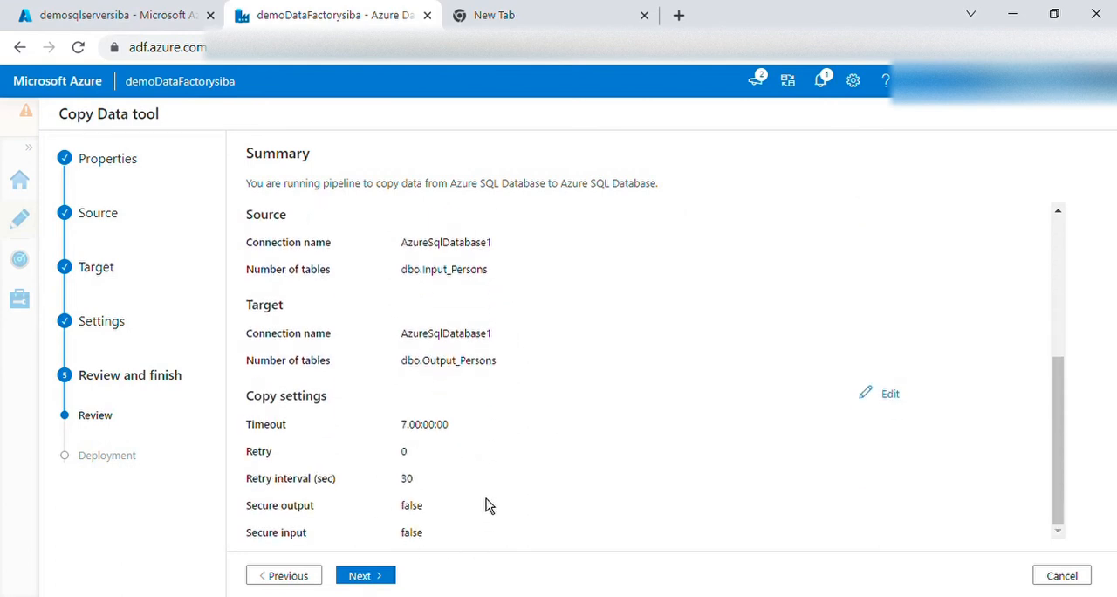
pyautogui.click(366, 576)
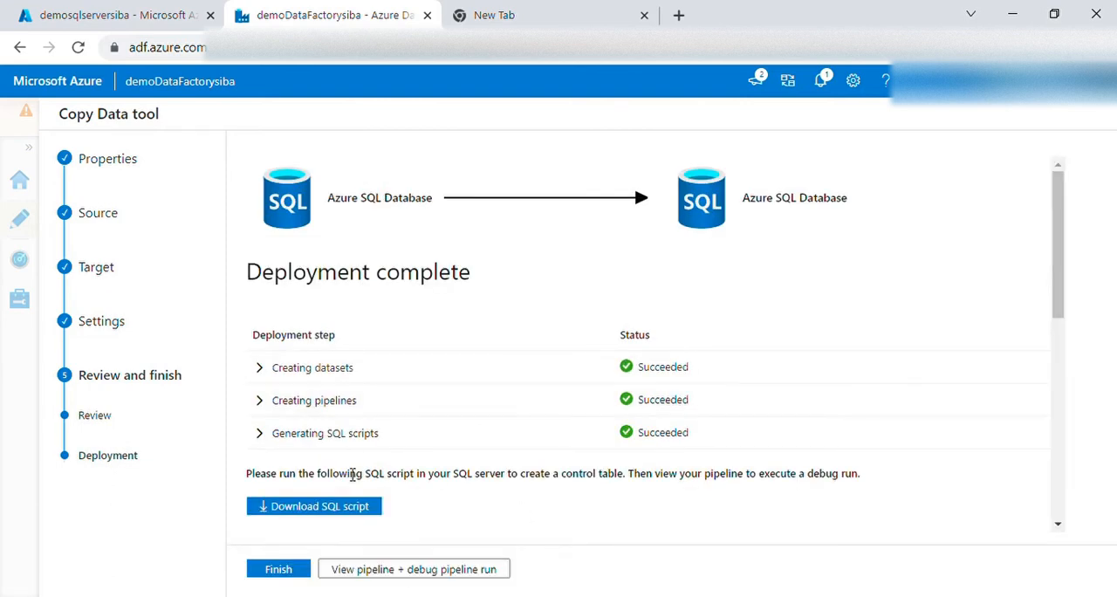
# Examine the deployment steps and the generated SQL scripts for the control table and the watermark stored procedure
pyautogui.scroll(-1, 463, 481)
pyautogui.scroll(-5, 463, 478)
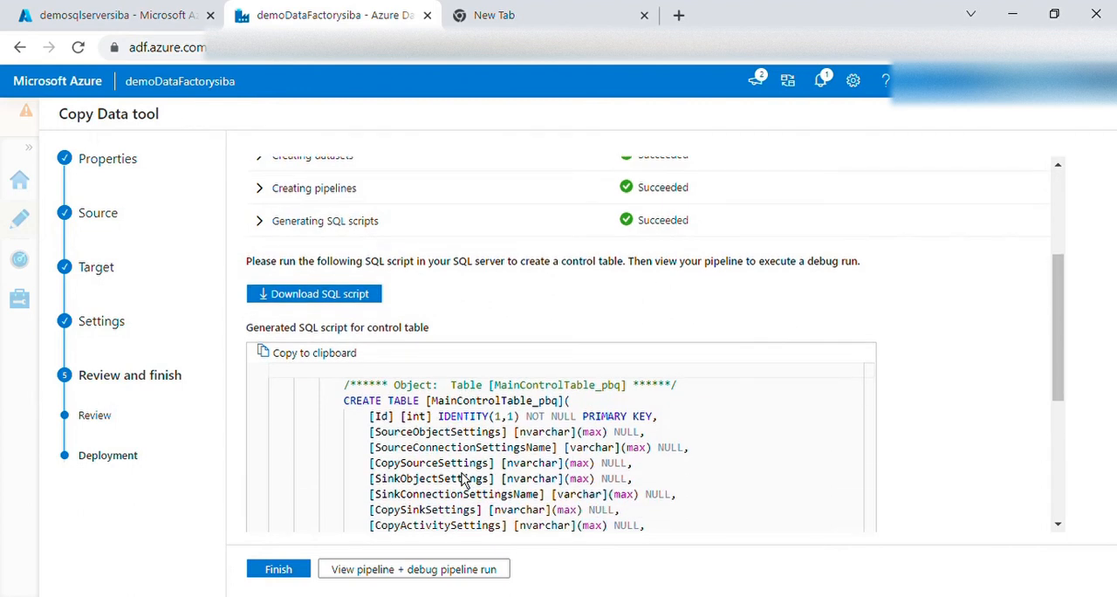
pyautogui.scroll(4, 461, 472)
pyautogui.scroll(5, 495, 464)
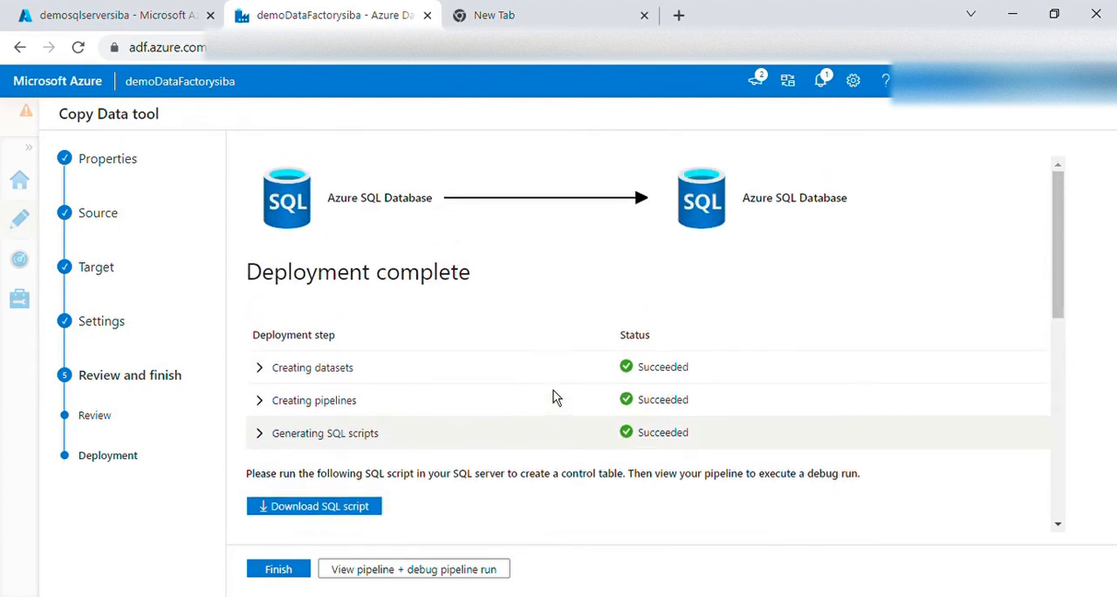
pyautogui.scroll(-3, 518, 396)
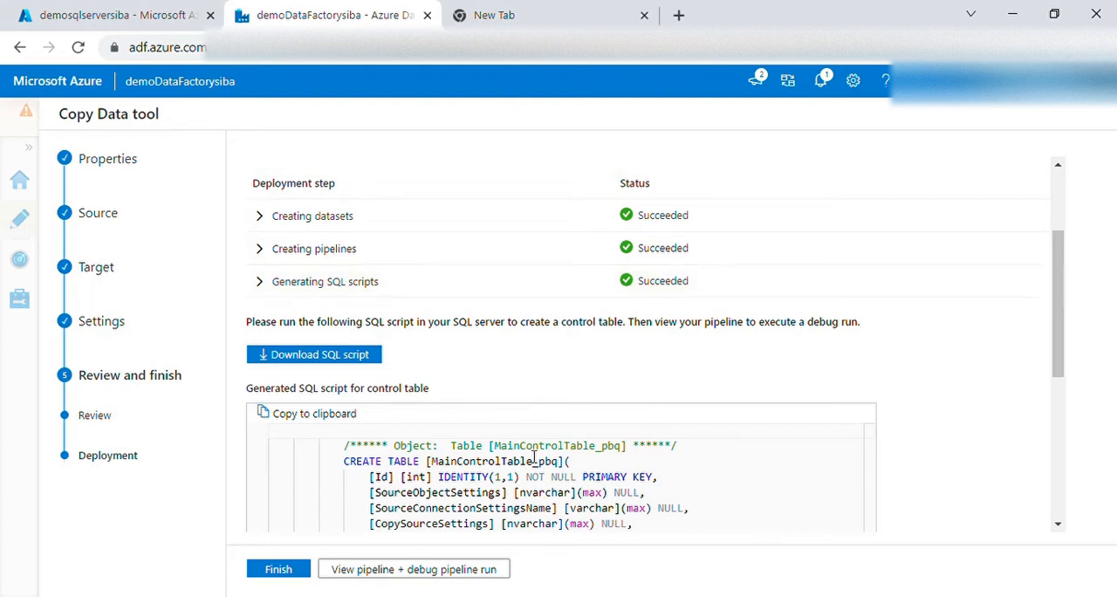
pyautogui.scroll(-3, 558, 461)
pyautogui.scroll(-1, 862, 463)
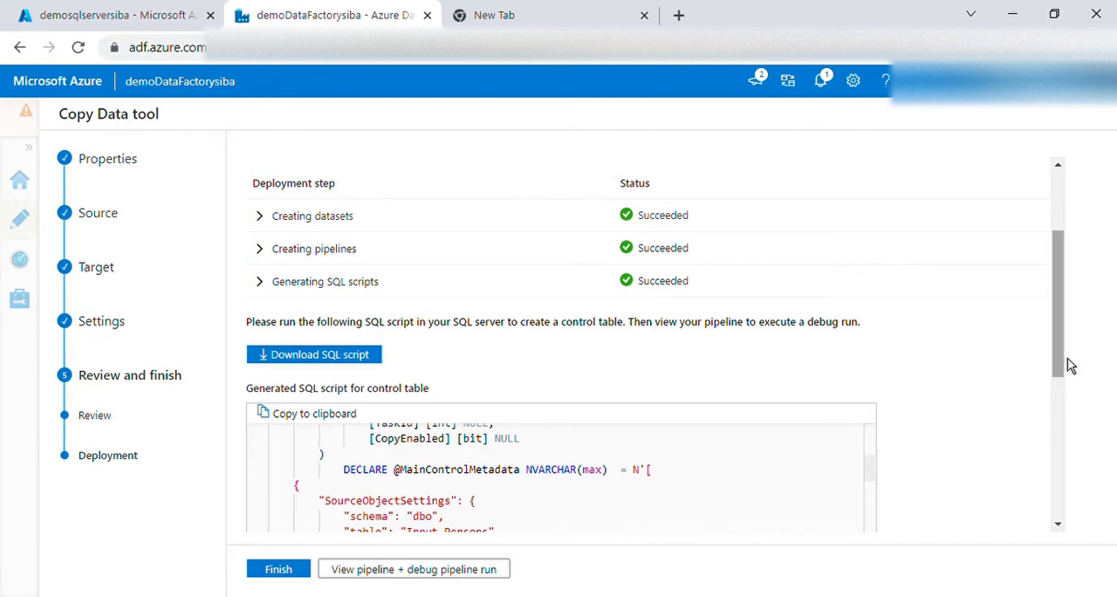
pyautogui.scroll(-5, 1082, 376)
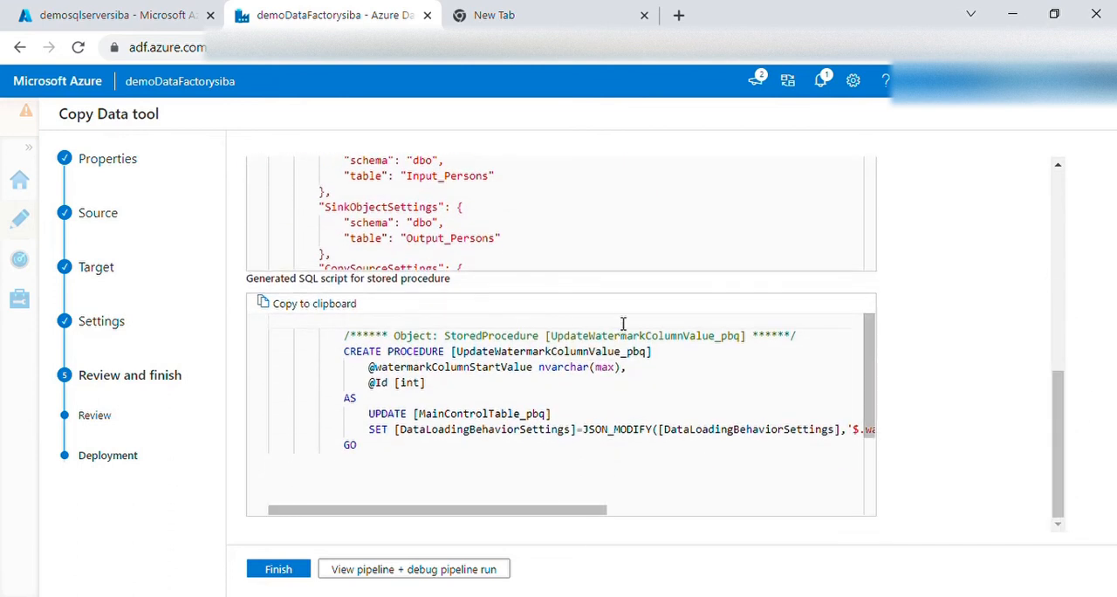
pyautogui.scroll(1, 803, 291)
pyautogui.scroll(2, 661, 299)
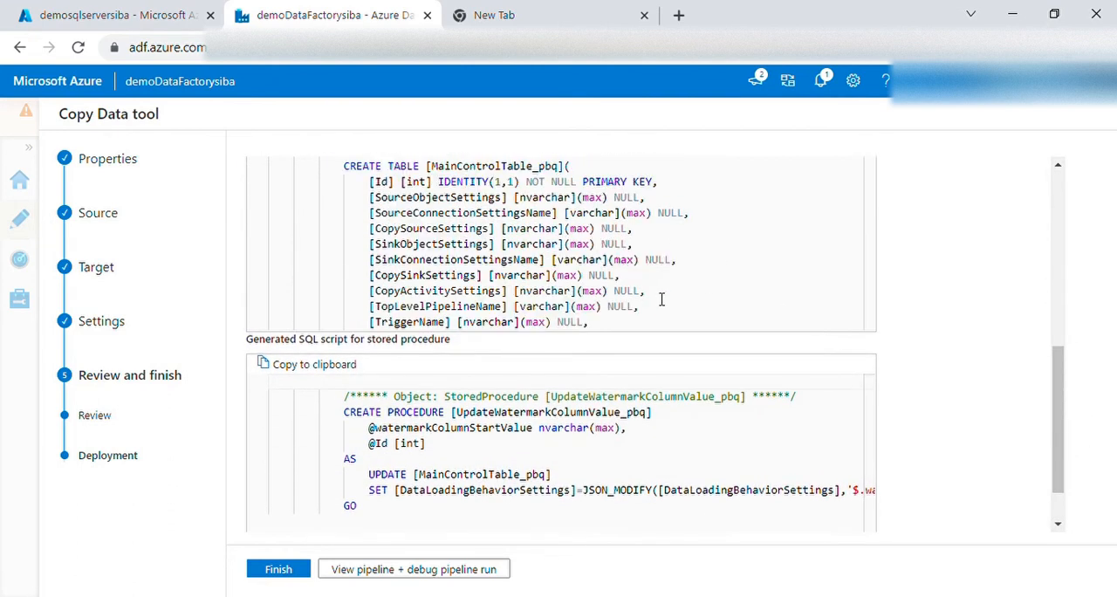
# Copy the generated control table script and open the query editor of DemoSQLDB in the RG_CentralIndia resource group
pyautogui.moveTo(1056, 415); pyautogui.dragTo(1056, 291)
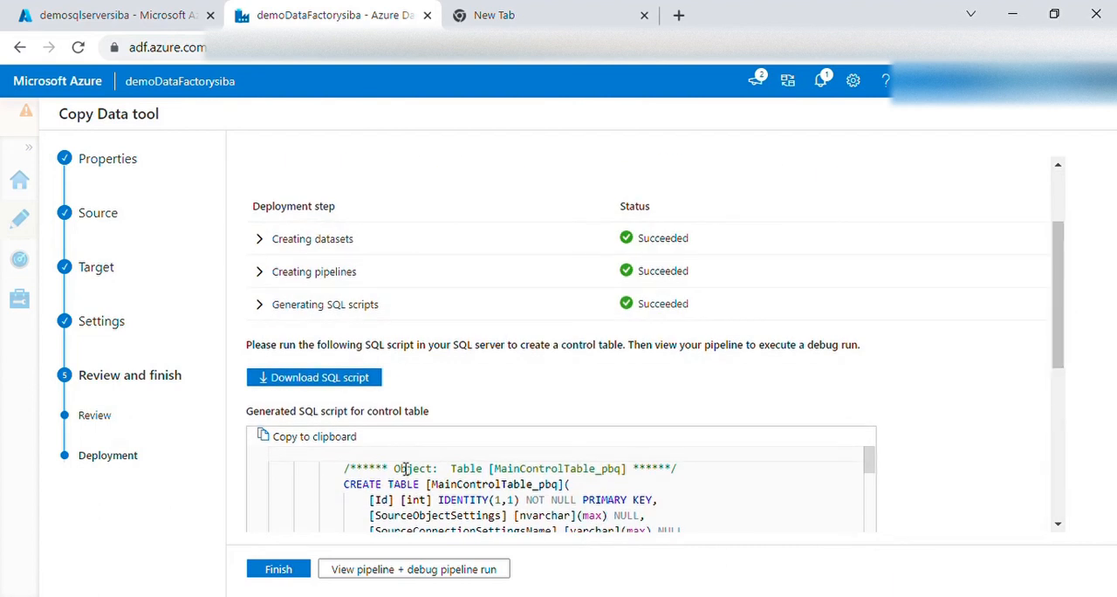
pyautogui.click(340, 445)
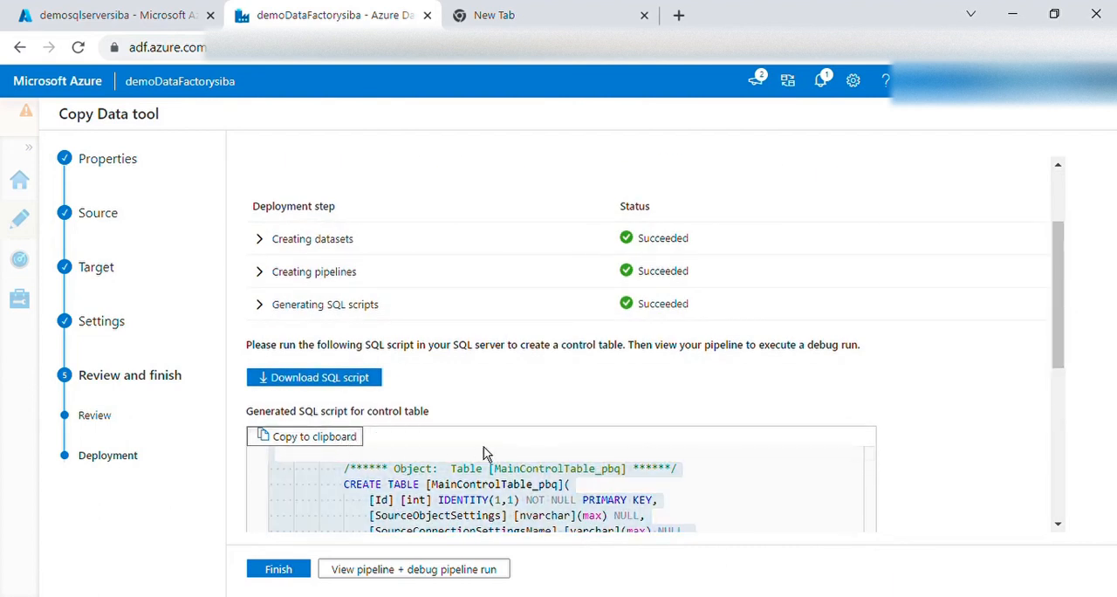
pyautogui.click(165, 21)
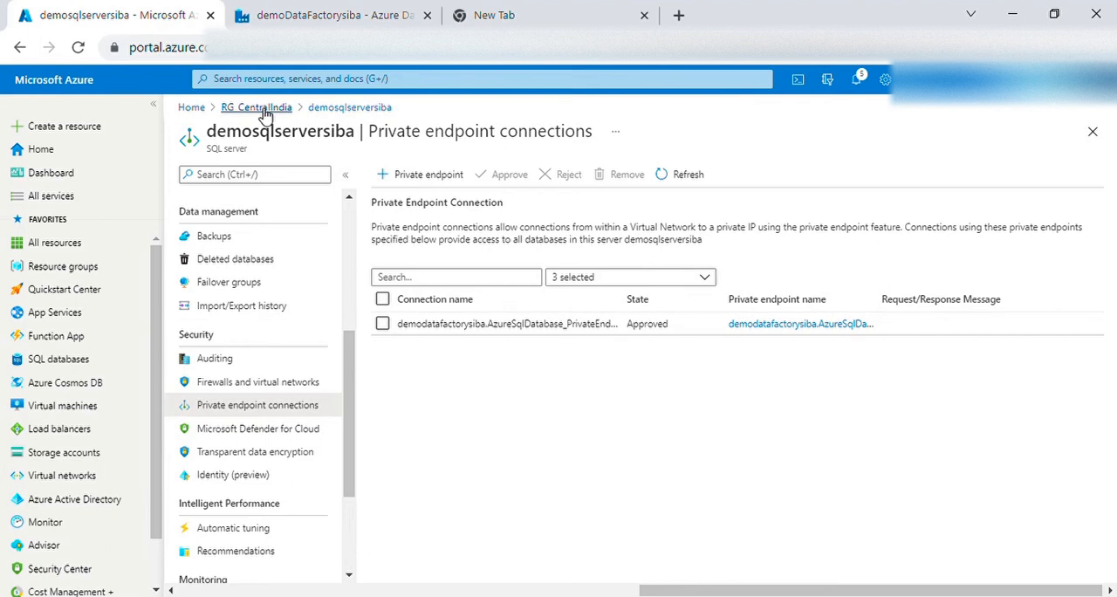
pyautogui.click(264, 112)
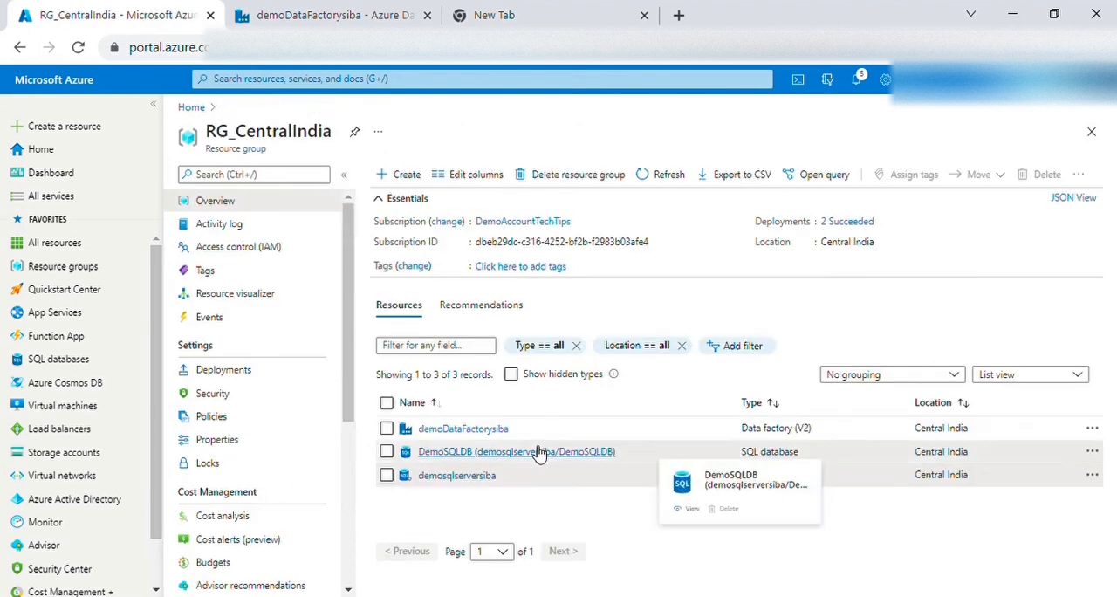
pyautogui.click(539, 452)
pyautogui.click(258, 320)
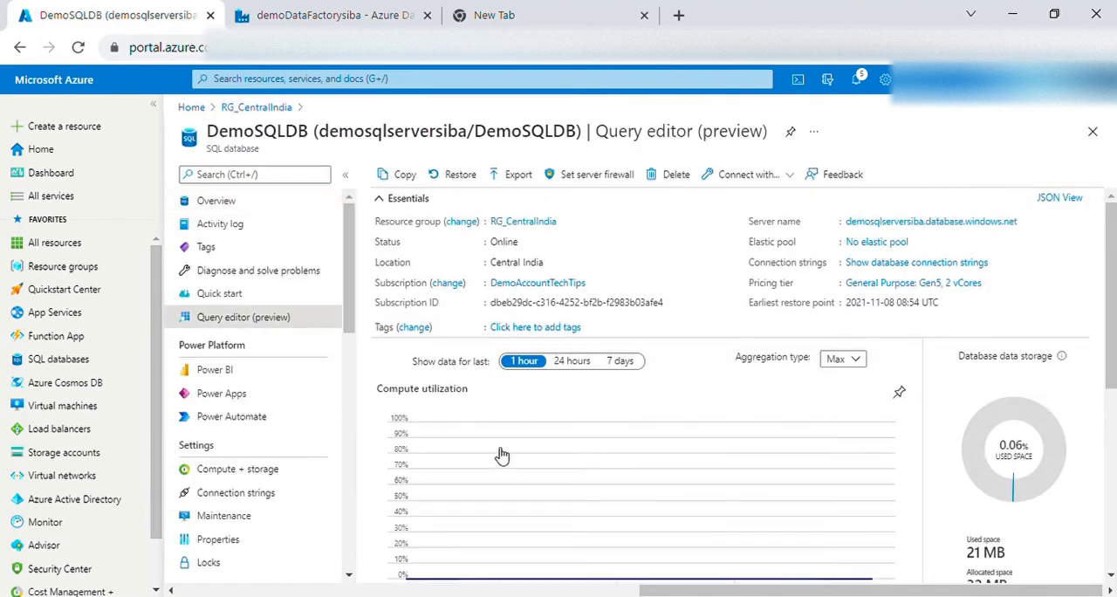
# Sign in to the DemoSQLDB query editor with SQL server authentication by entering the account password
pyautogui.click(548, 476)
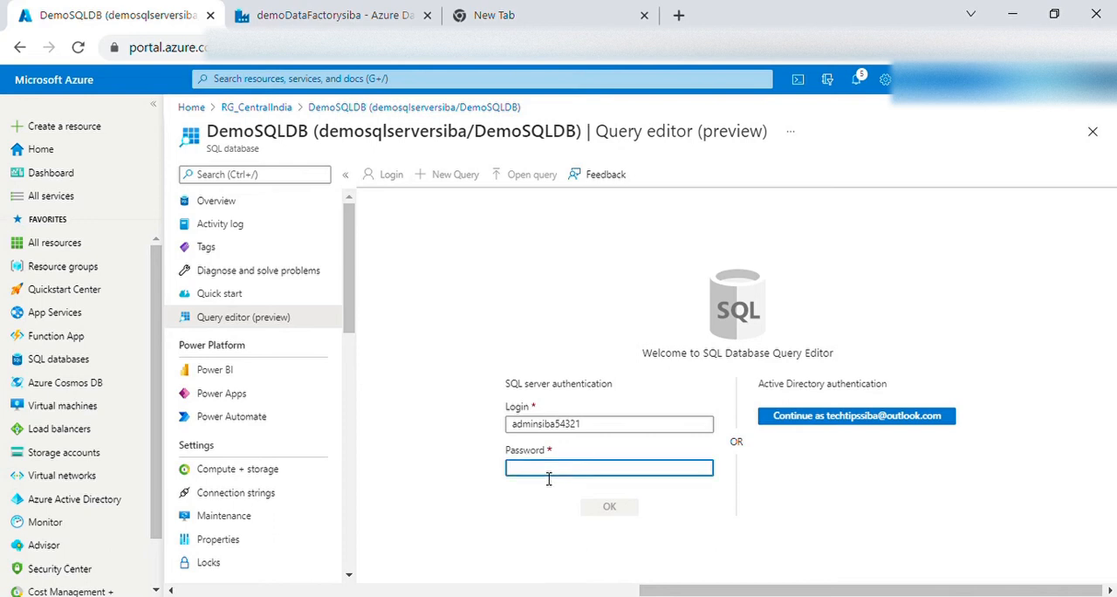
pyautogui.write('••')
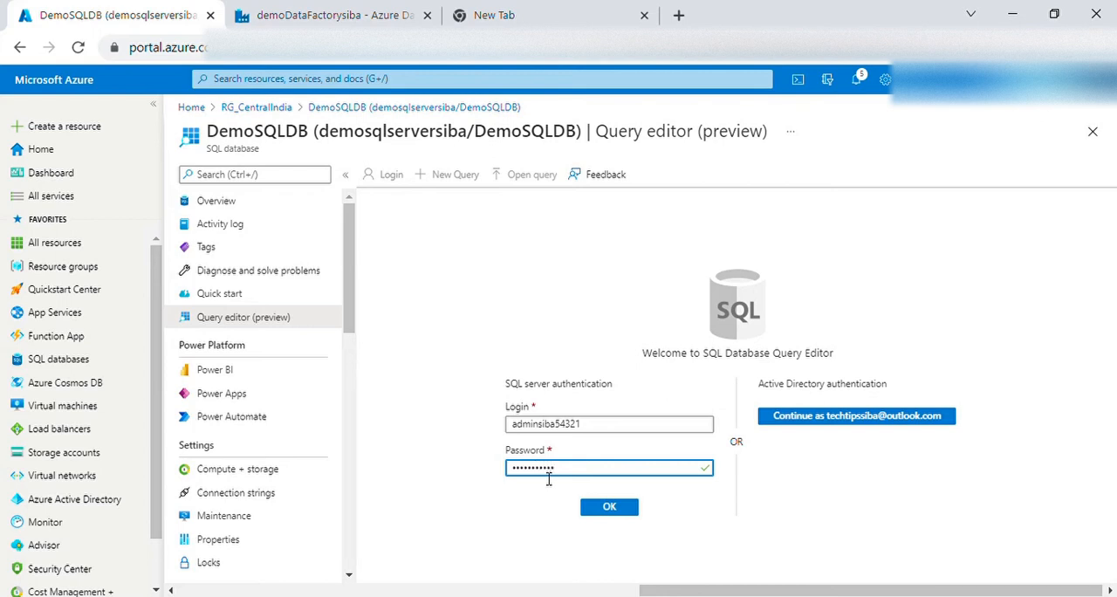
pyautogui.click(616, 512)
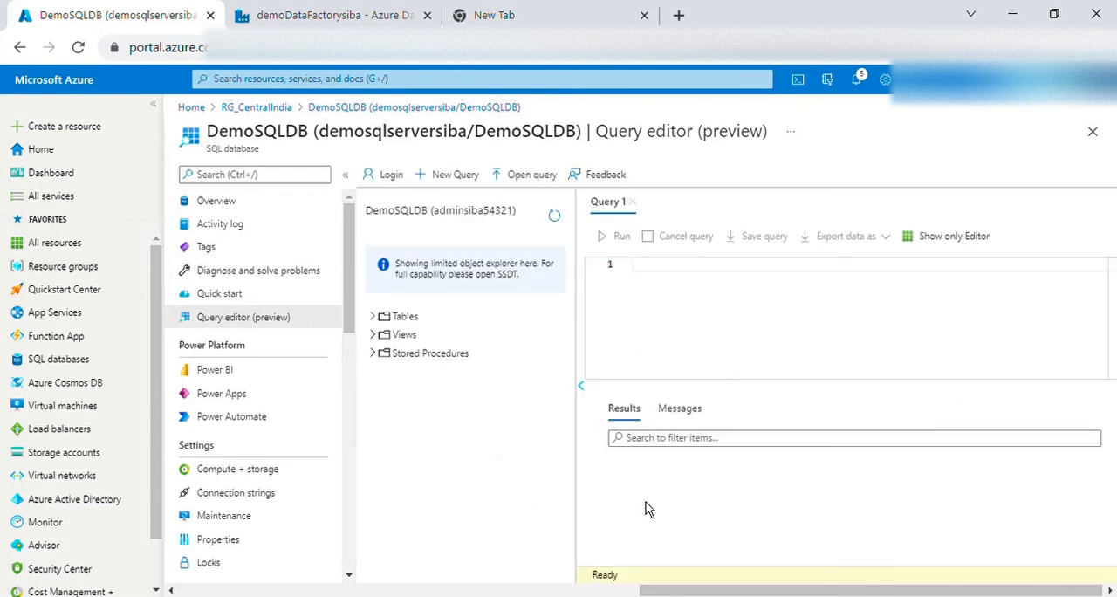
# Paste the copied control table script into the empty query and run it against DemoSQLDB
pyautogui.click(700, 307)
pyautogui.hotkey('ctrl', 'v')
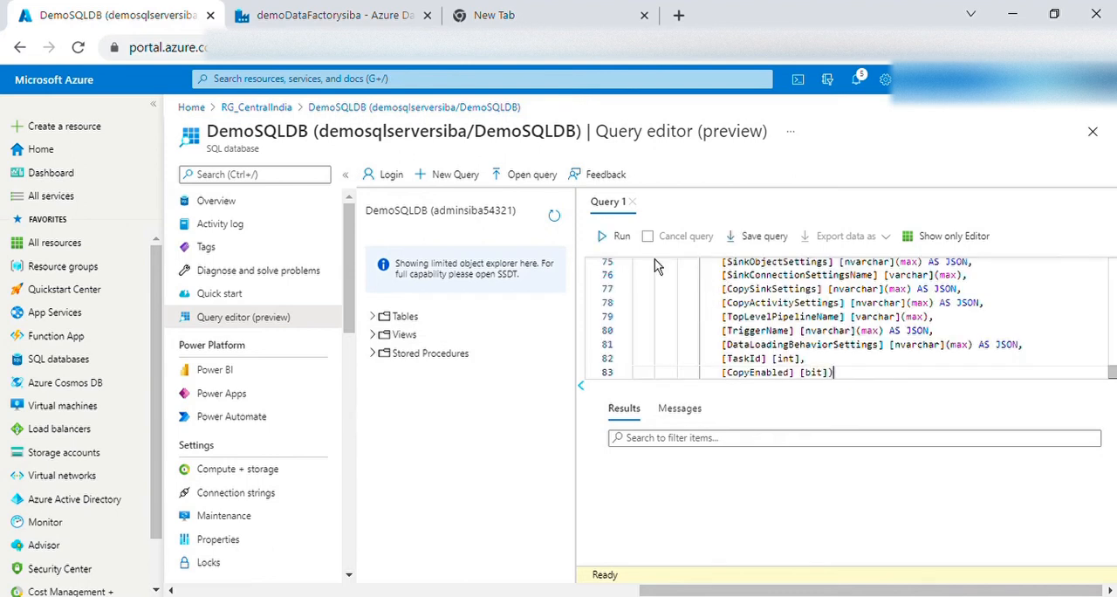
pyautogui.click(621, 237)
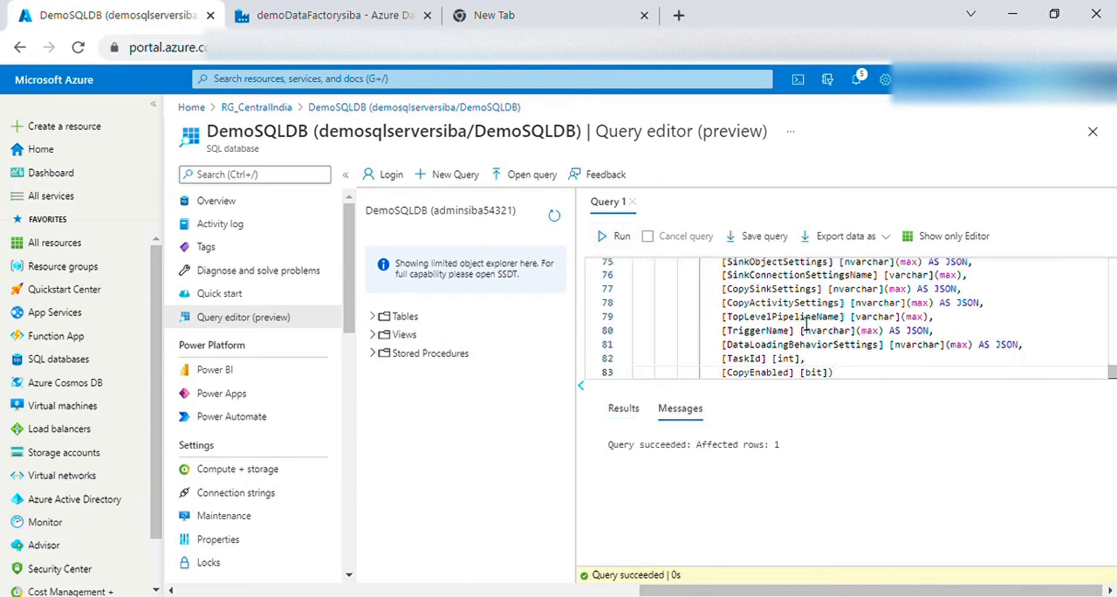
# List the database tables, look back over the script, and select the top 1000 rows of dbo.MainControlTable_pbq
pyautogui.click(382, 319)
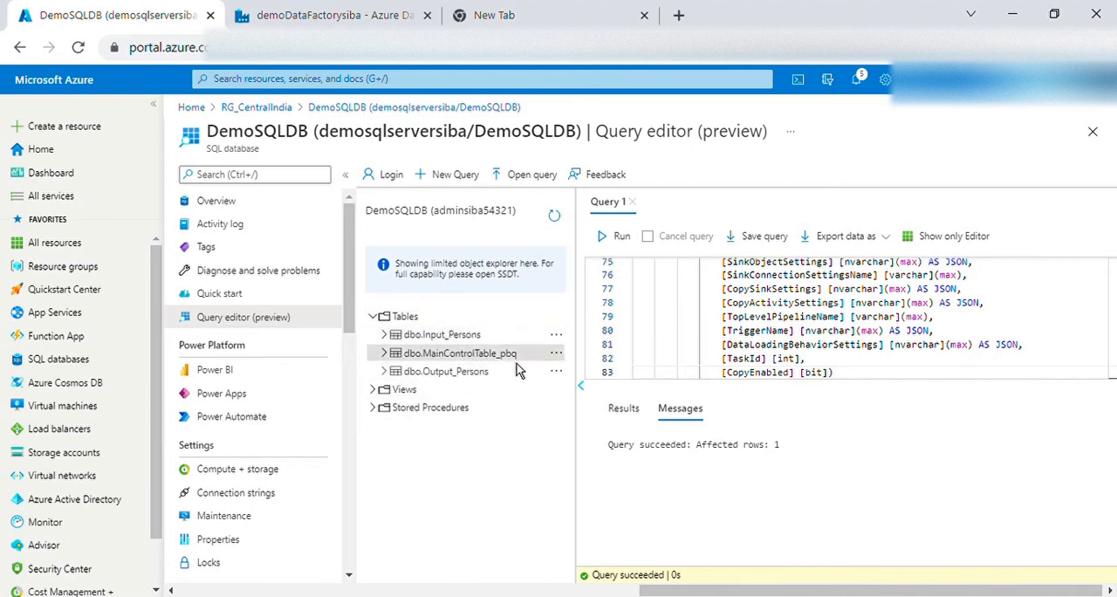
pyautogui.scroll(20, 835, 345)
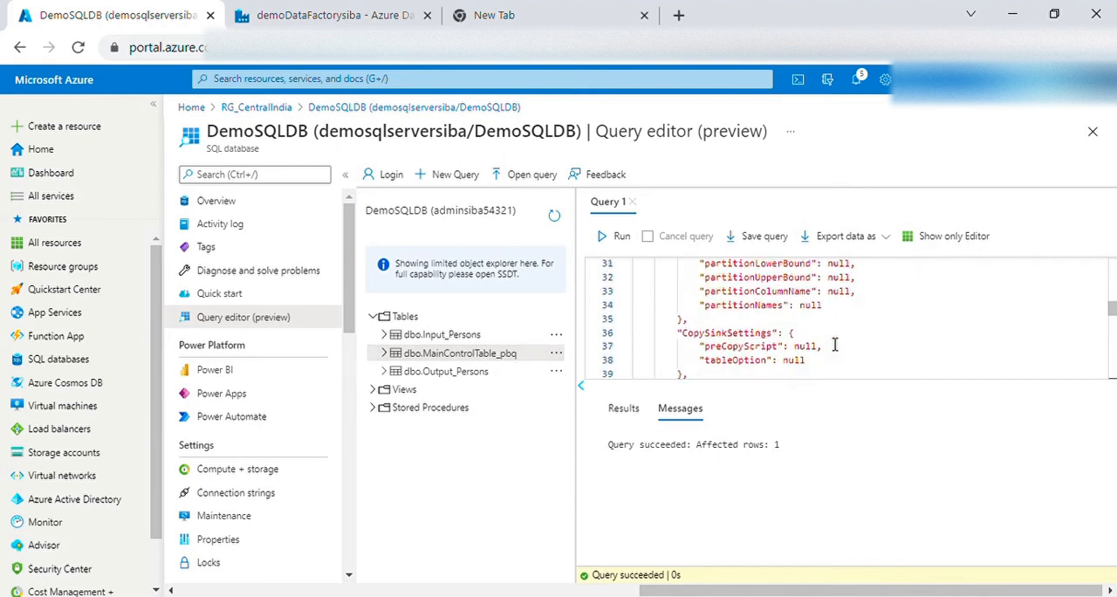
pyautogui.rightClick(463, 355)
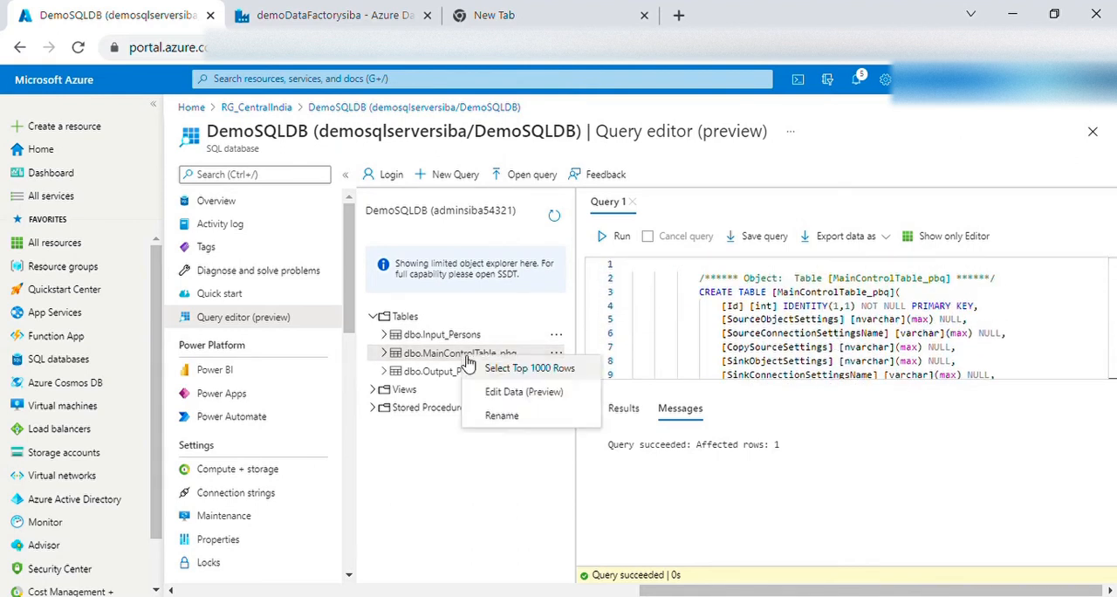
pyautogui.click(493, 370)
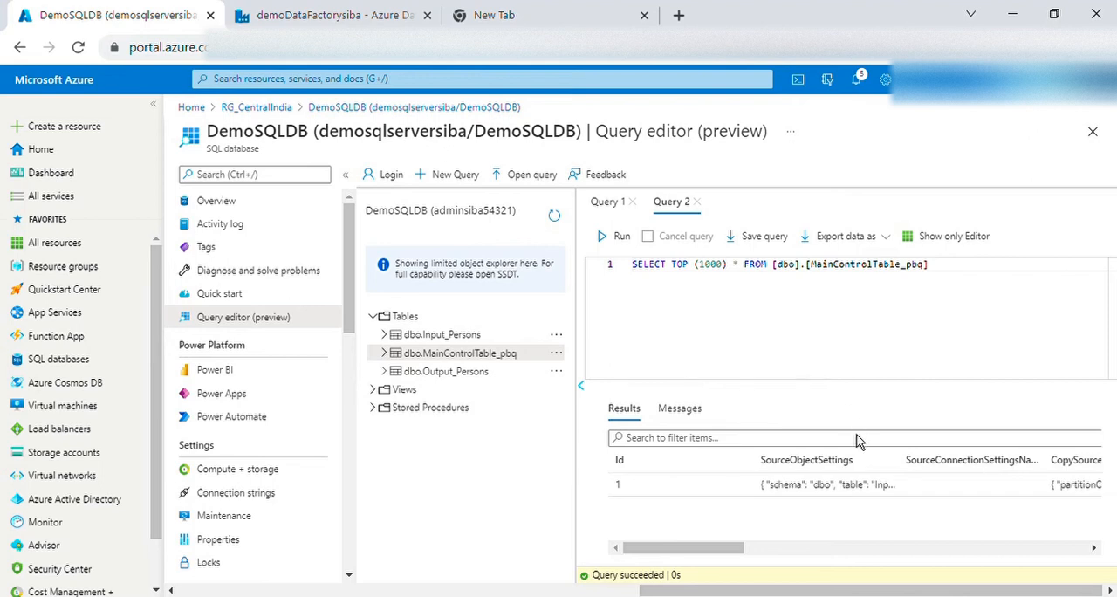
# Examine the source, sink, copy source, trigger and data loading settings stored in the control table row
pyautogui.moveTo(715, 561); pyautogui.dragTo(734, 558)
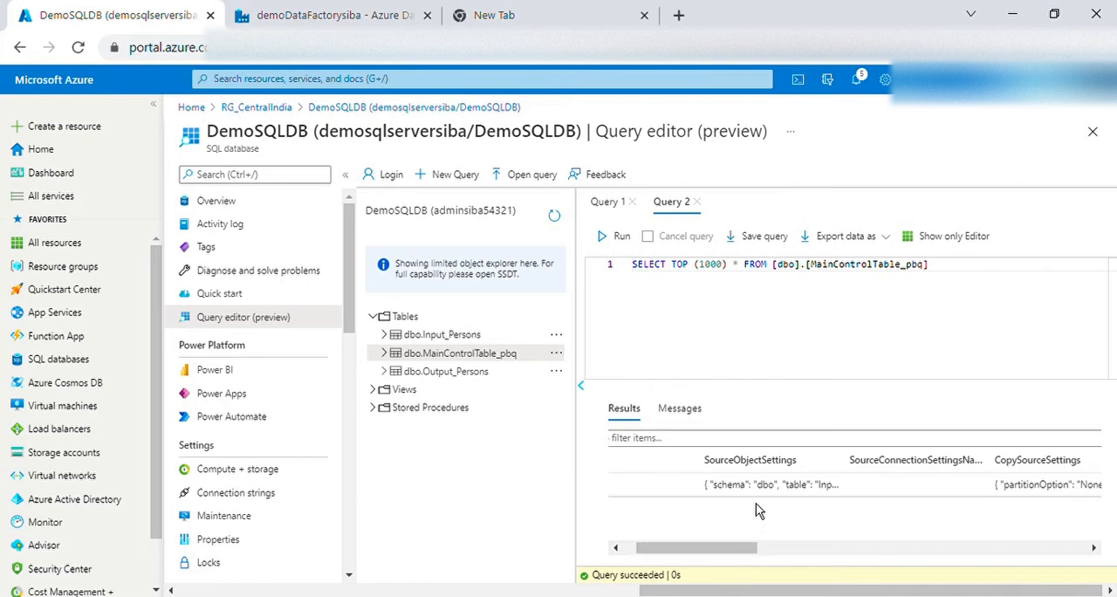
pyautogui.moveTo(725, 490); pyautogui.dragTo(808, 563)
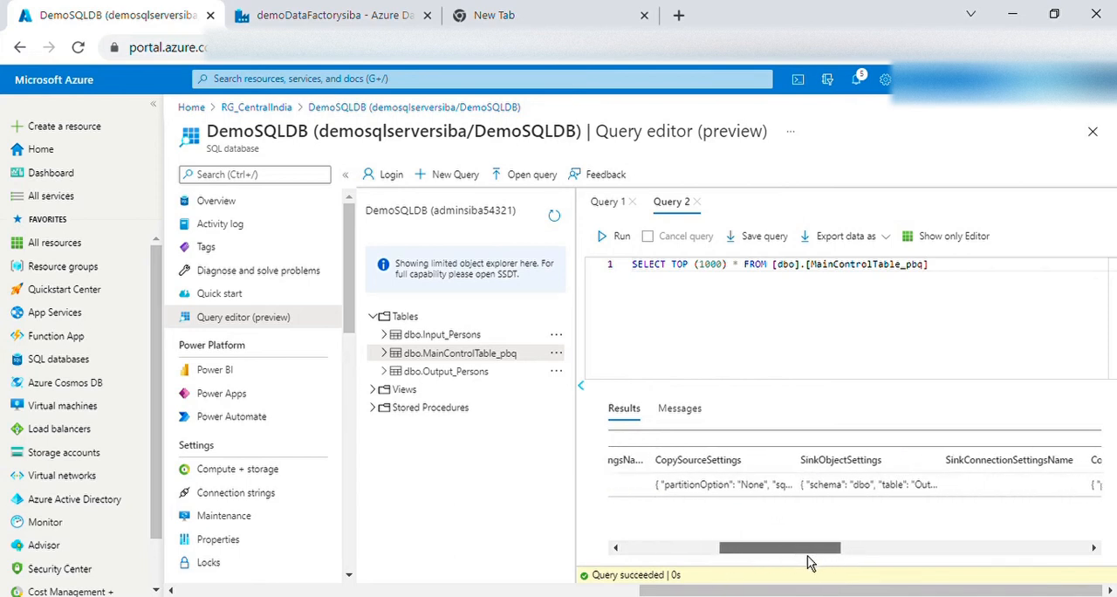
pyautogui.moveTo(808, 491); pyautogui.dragTo(952, 494)
pyautogui.moveTo(770, 551); pyautogui.dragTo(755, 550)
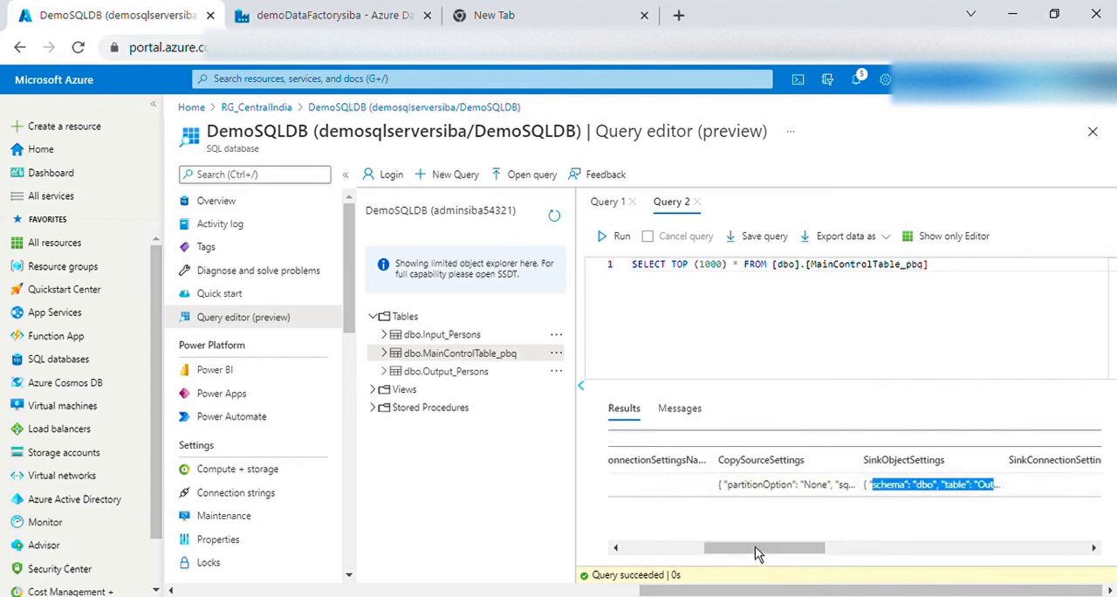
pyautogui.moveTo(728, 486); pyautogui.dragTo(853, 487)
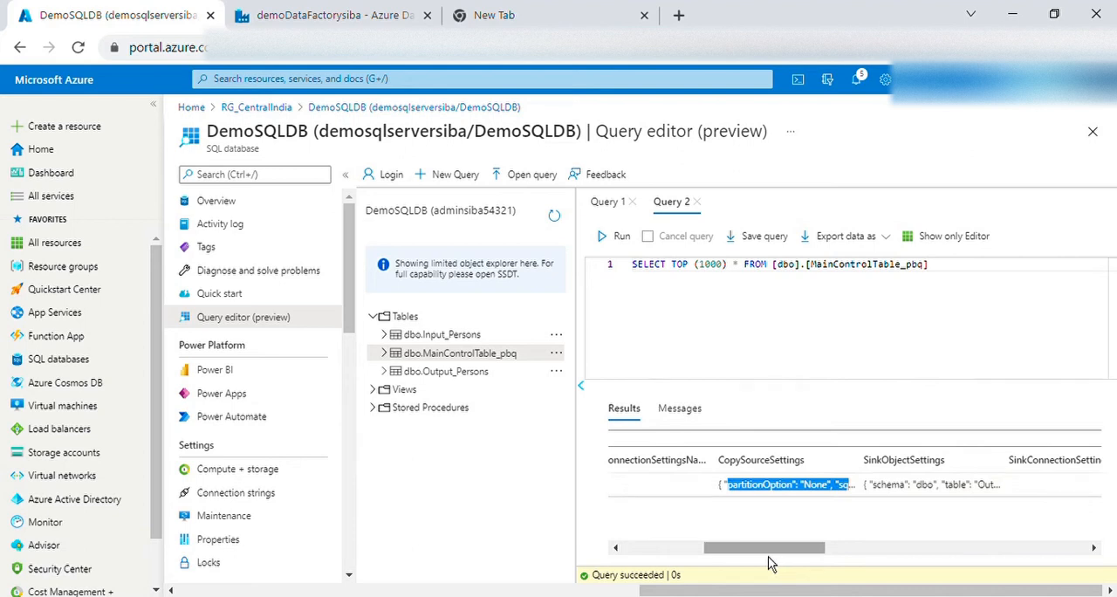
pyautogui.moveTo(769, 560); pyautogui.dragTo(984, 563)
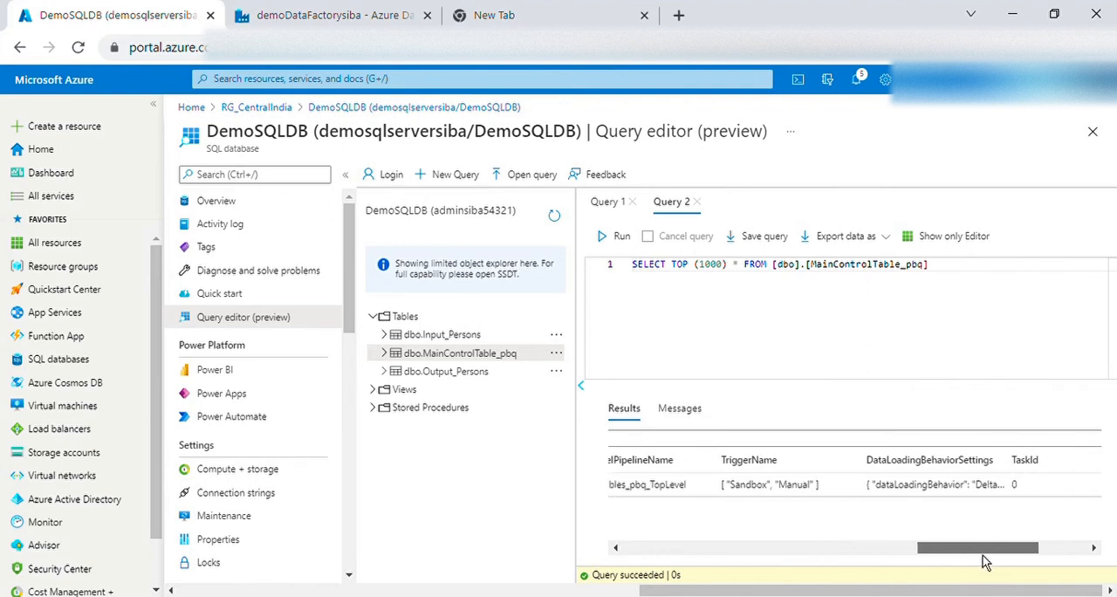
pyautogui.moveTo(724, 487); pyautogui.dragTo(839, 503)
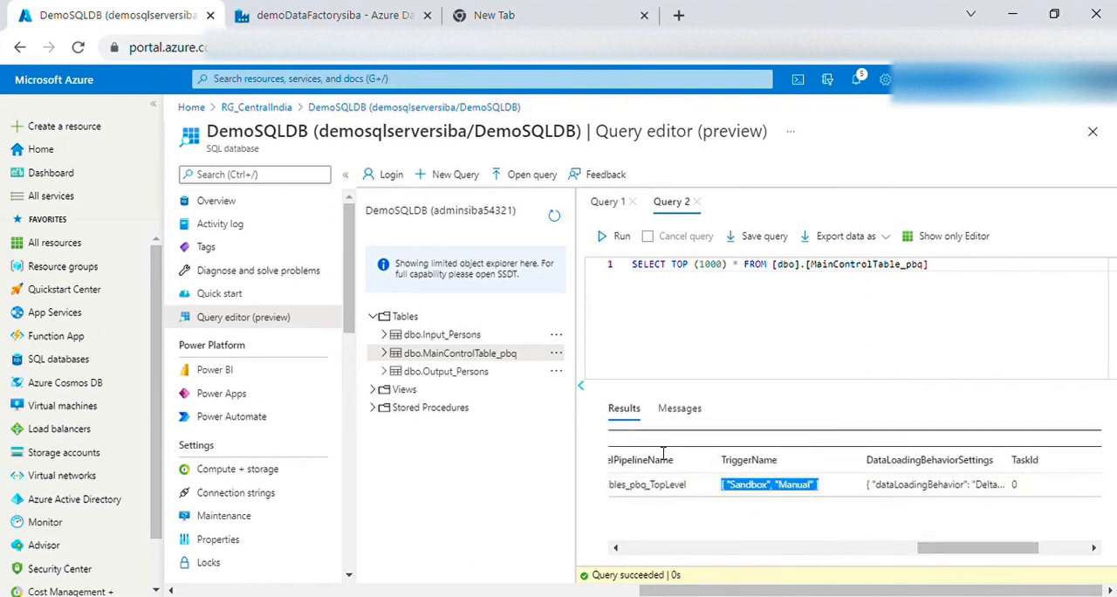
# Return to the Data Factory deployment page and copy the generated SQL script for the stored procedure
pyautogui.moveTo(951, 557); pyautogui.dragTo(636, 553)
pyautogui.doubleClick(769, 467)
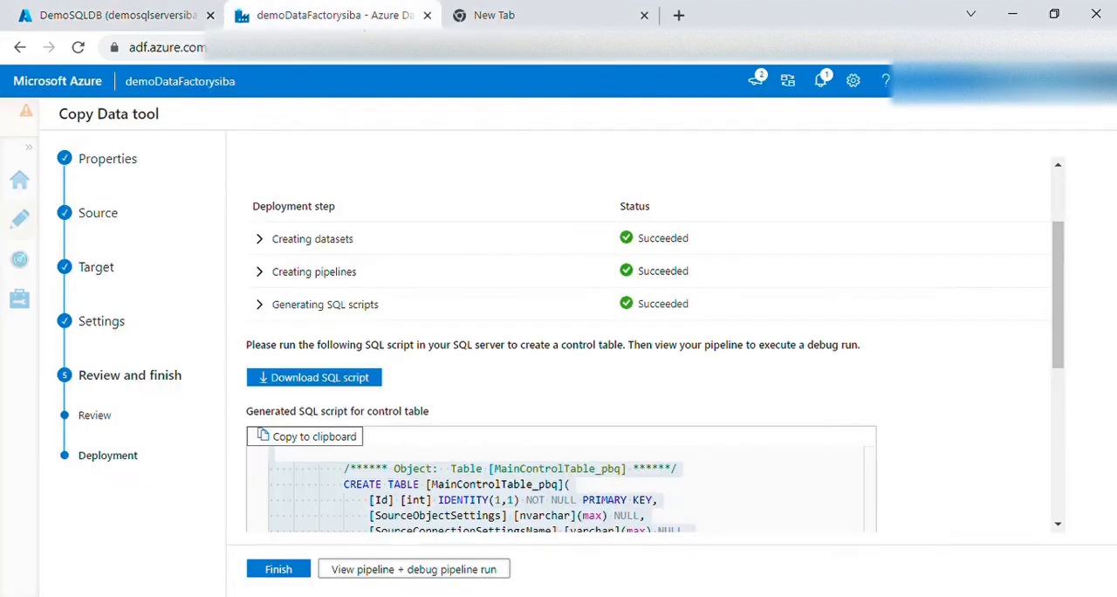
pyautogui.click(332, 15)
pyautogui.scroll(-10, 574, 480)
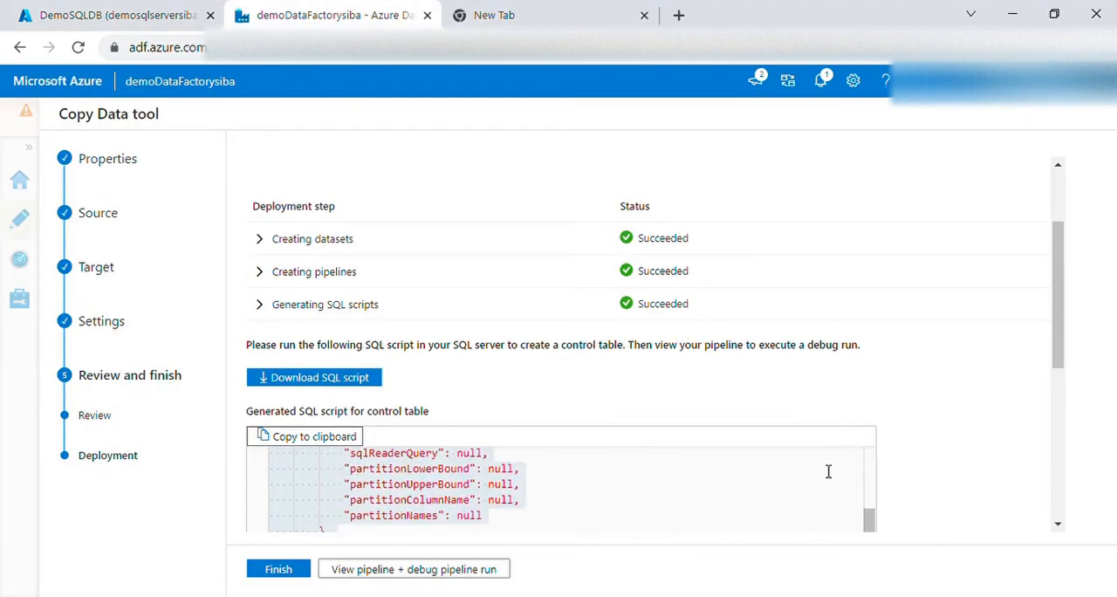
pyautogui.moveTo(1063, 335); pyautogui.dragTo(1067, 463)
pyautogui.scroll(-3, 486, 420)
pyautogui.scroll(3, 486, 420)
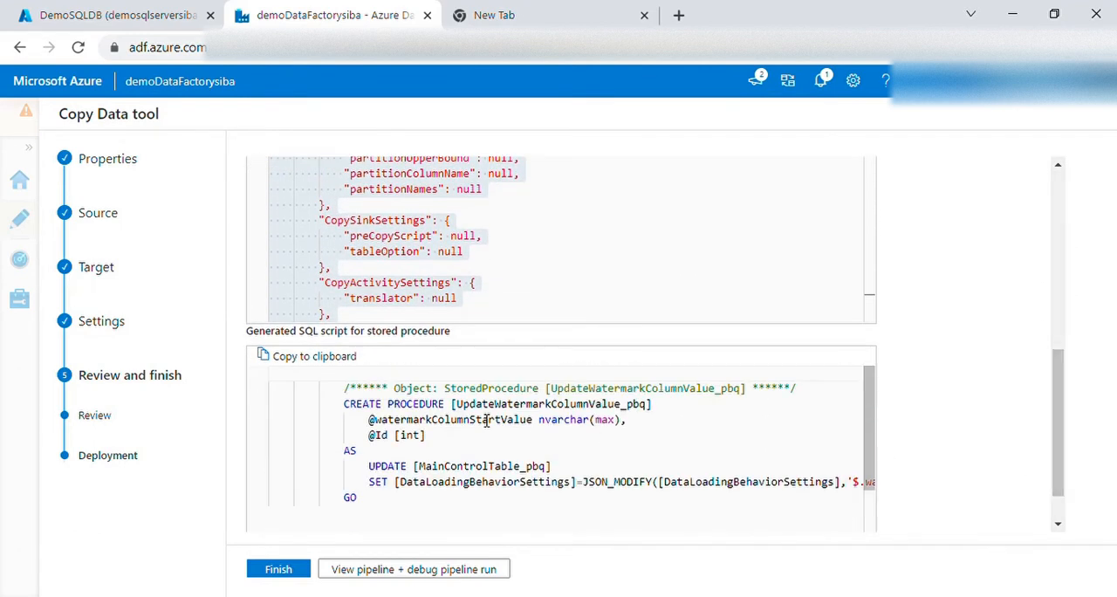
pyautogui.click(312, 357)
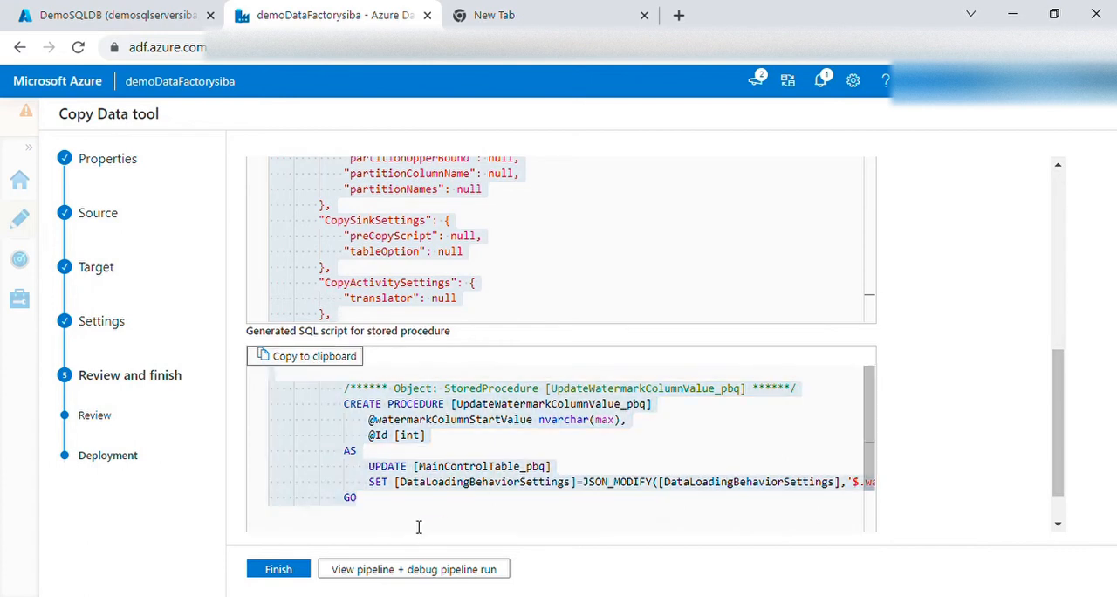
# Paste the stored procedure script into a new DemoSQLDB query and run it, and list the database's stored procedures
pyautogui.click(140, 19)
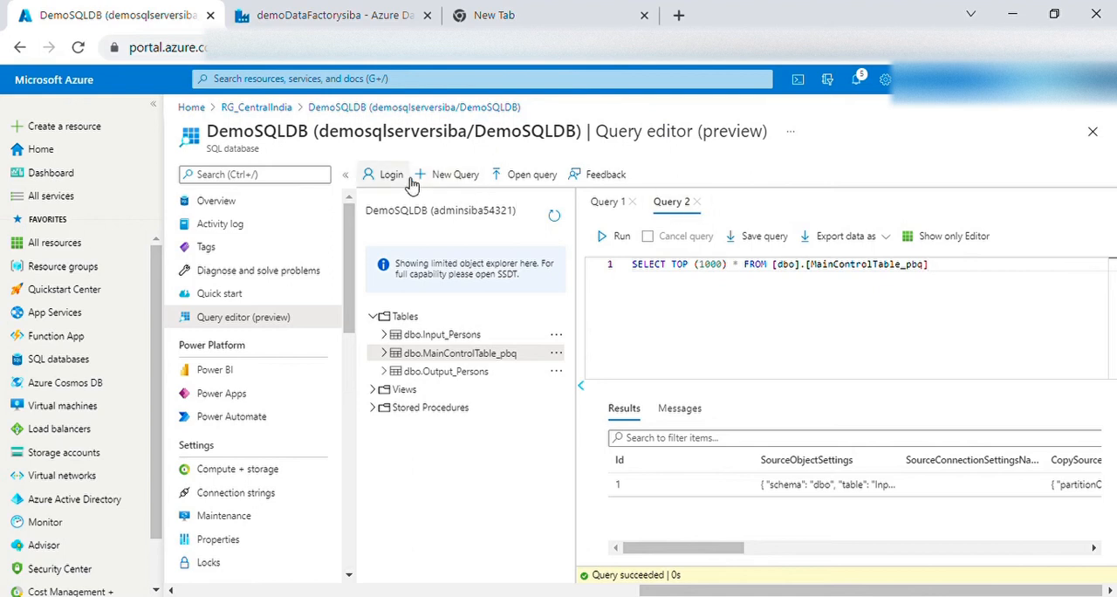
pyautogui.click(459, 180)
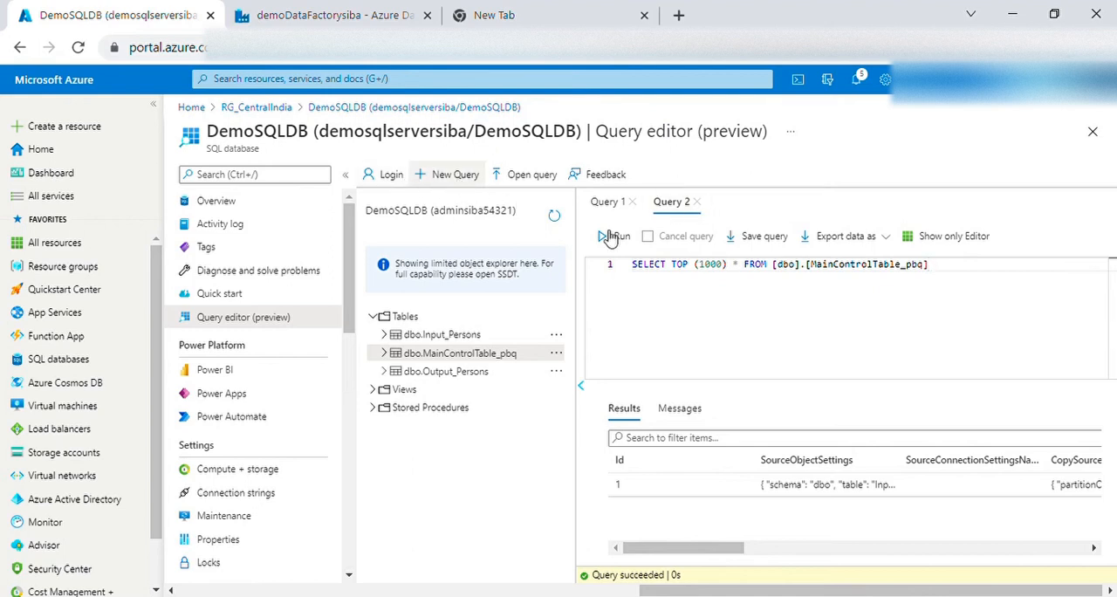
pyautogui.hotkey('ctrl', 'v')
pyautogui.click(721, 317)
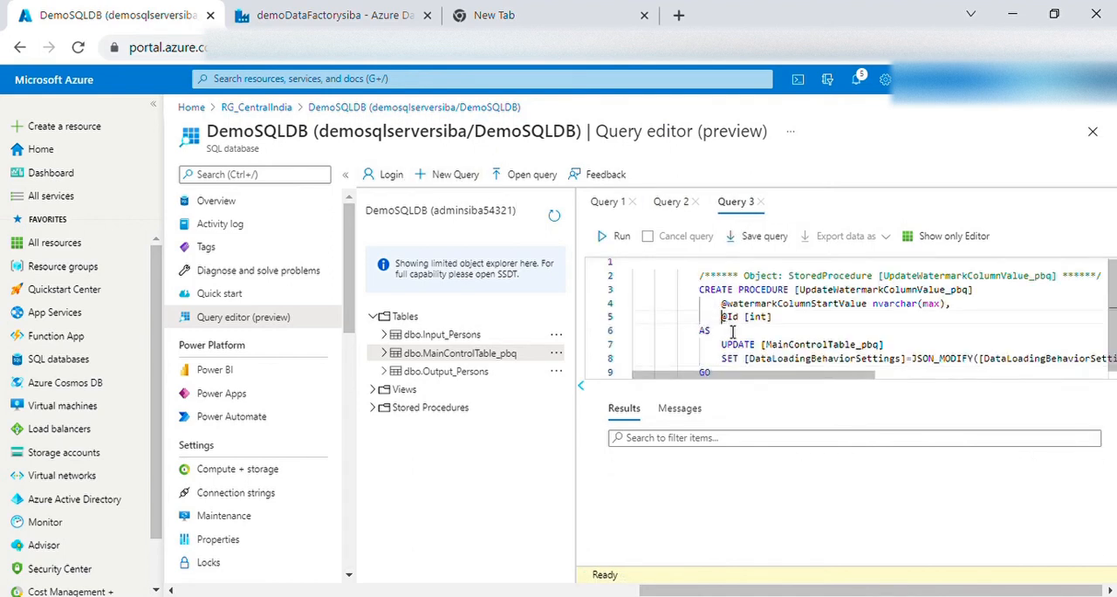
pyautogui.hotkey('ctrl', 'a')
pyautogui.click(602, 237)
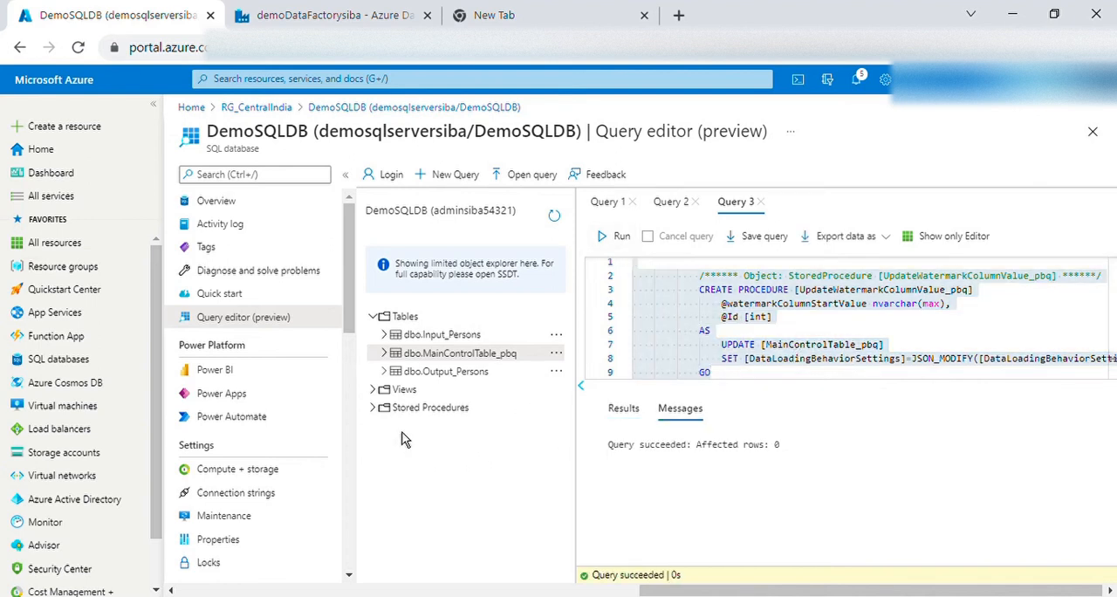
pyautogui.click(825, 332)
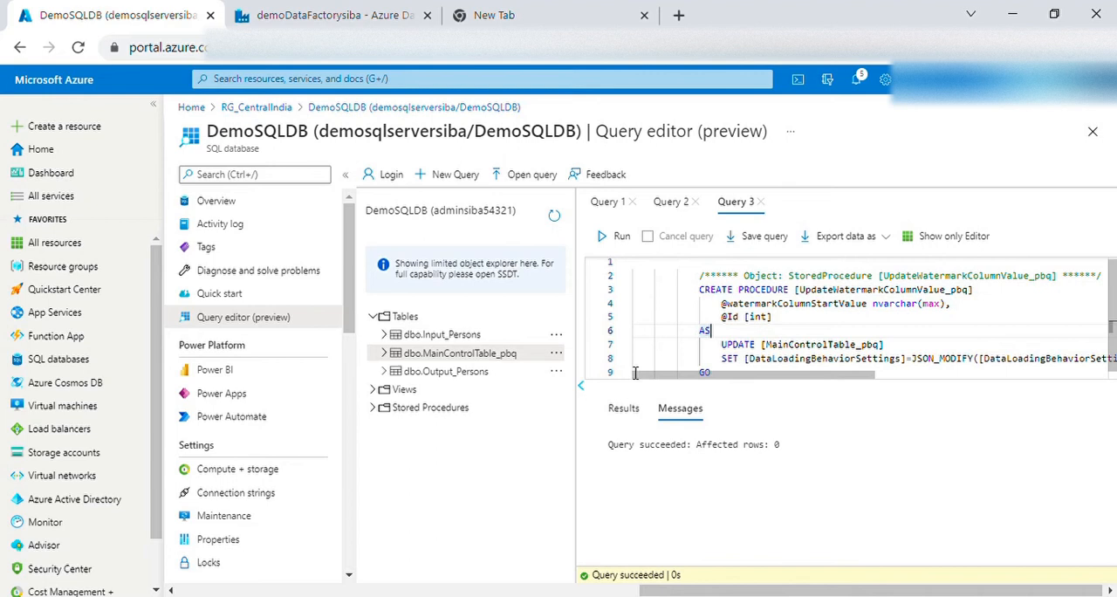
pyautogui.click(375, 408)
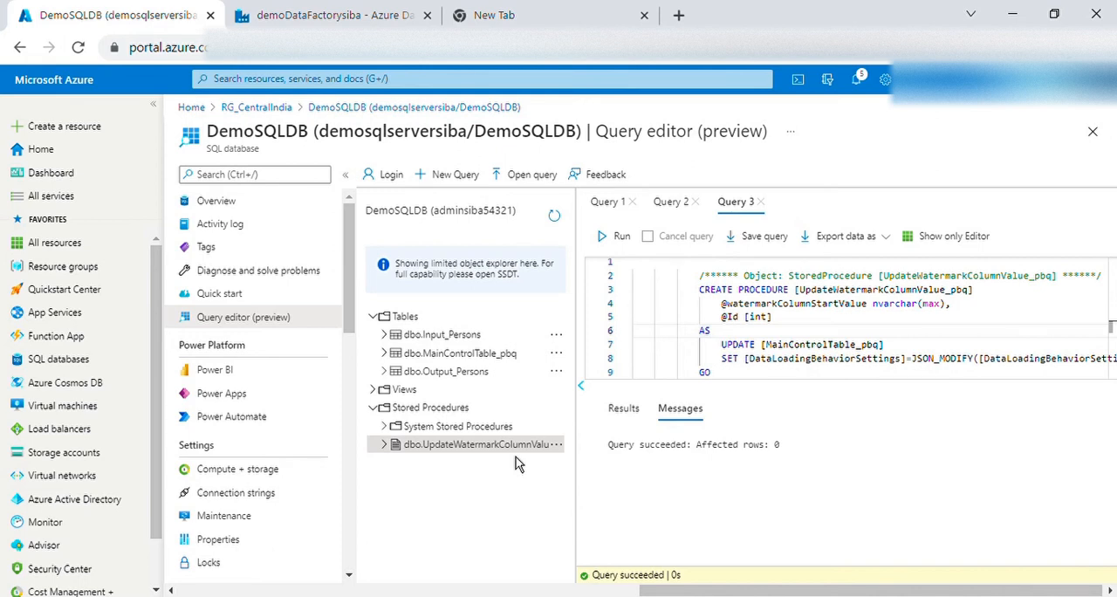
# Finish the Copy Data tool in Data Factory and expand the Copy Tables_pbq_20211108 folders under pipelines and datasets
pyautogui.click(353, 25)
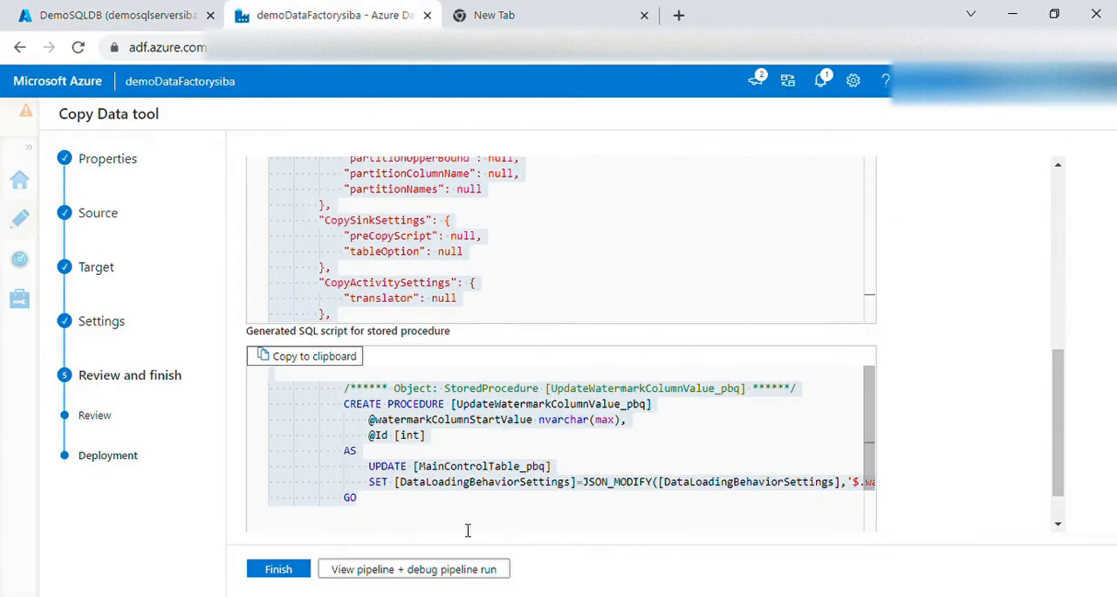
pyautogui.click(278, 569)
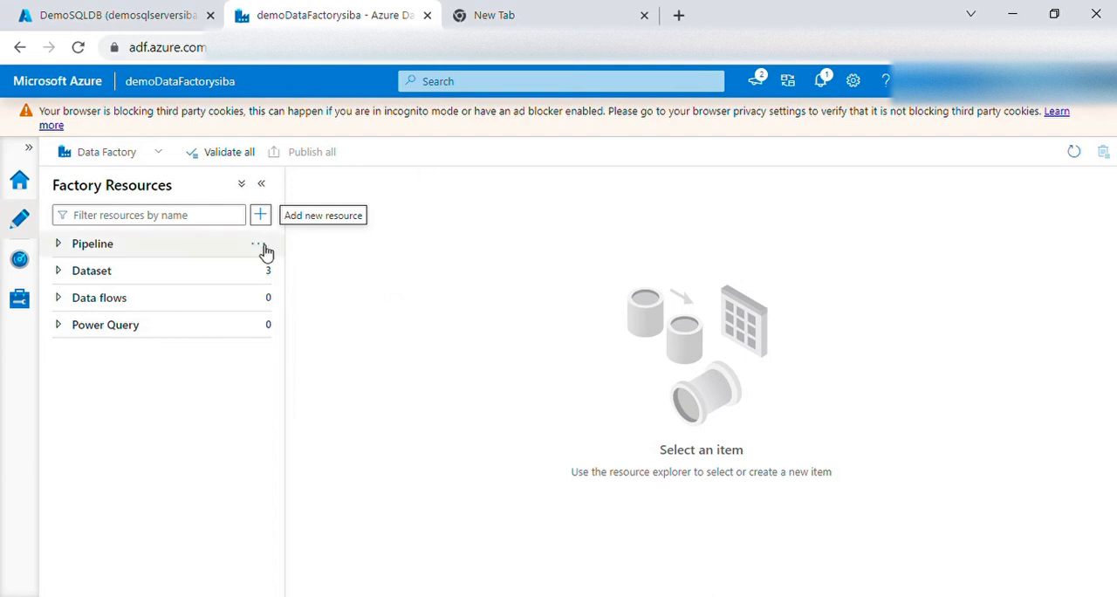
pyautogui.click(68, 247)
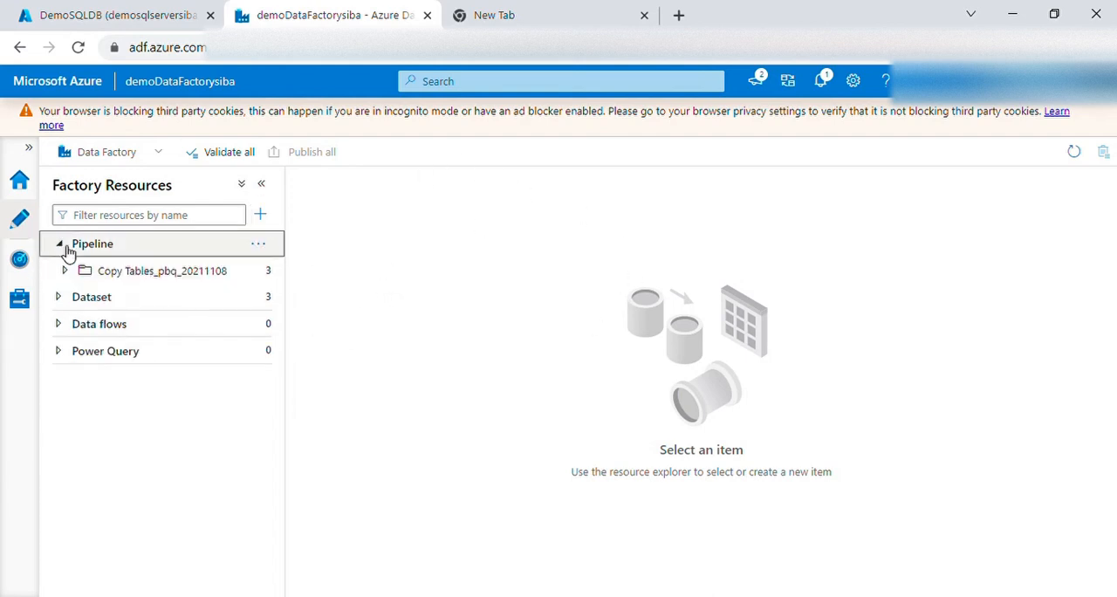
pyautogui.click(60, 298)
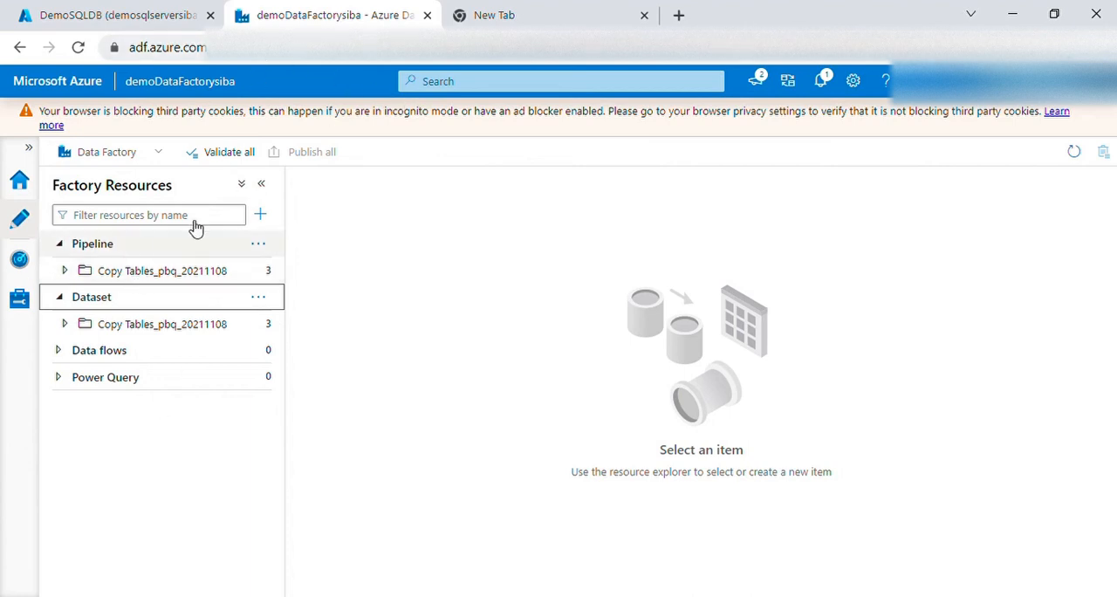
pyautogui.click(153, 29)
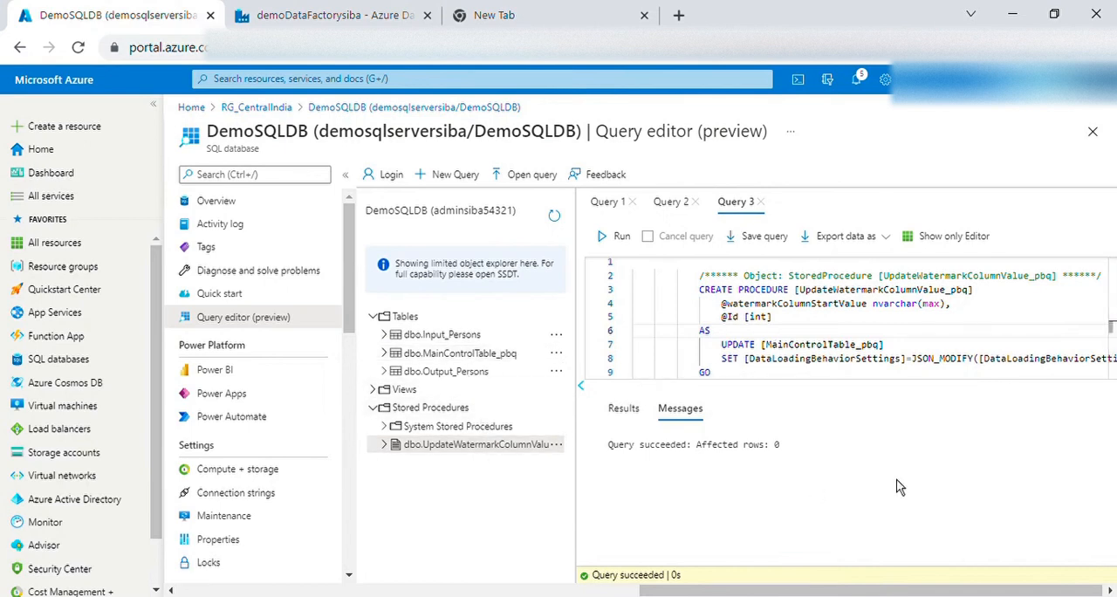
pyautogui.click(354, 18)
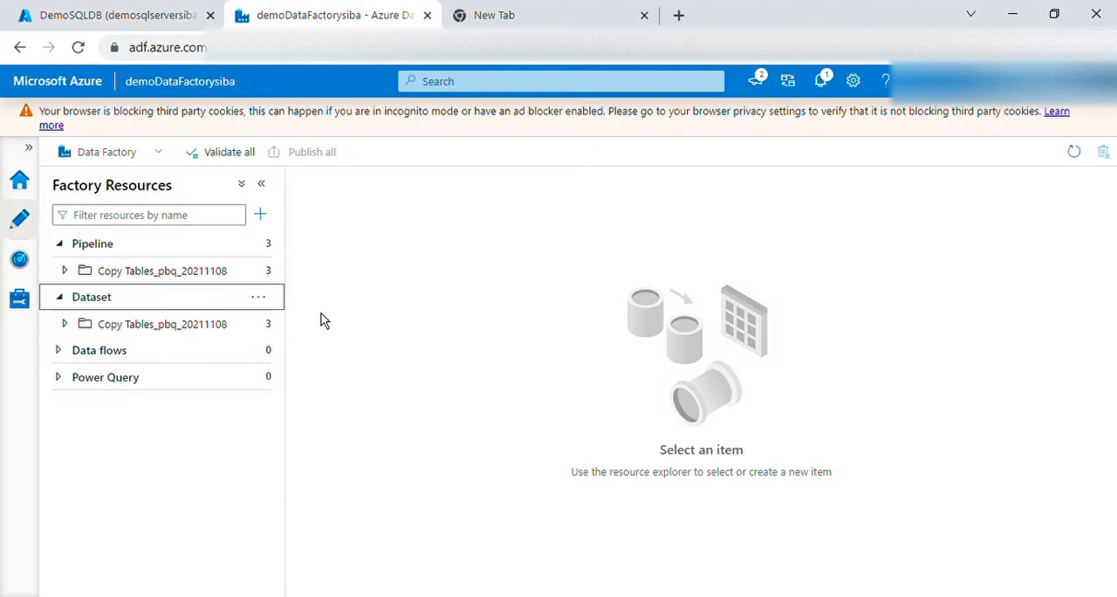
pyautogui.click(65, 271)
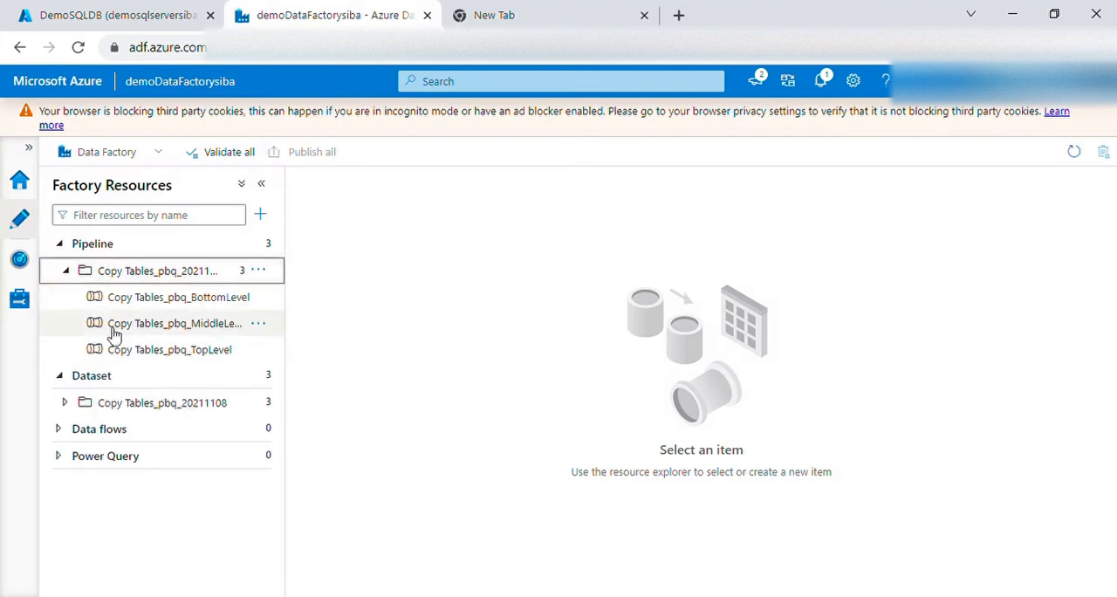
pyautogui.click(65, 403)
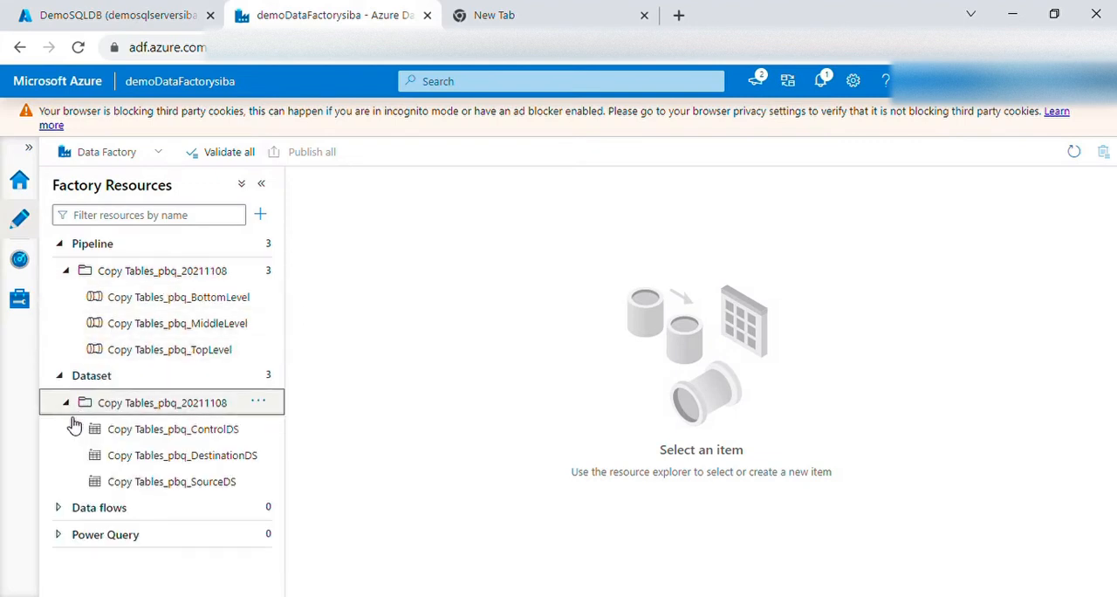
# Open the Copy Tables_pbq_ControlDS dataset and look through the TopLevel, MiddleLevel and BottomLevel pipelines, ending on TopLevel
pyautogui.click(212, 439)
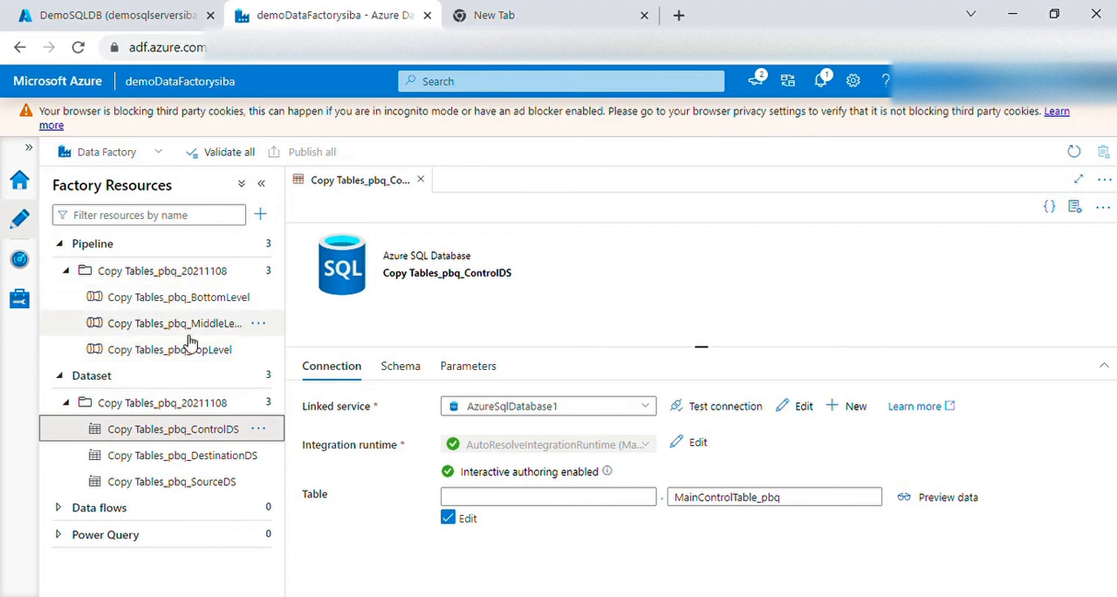
pyautogui.click(184, 353)
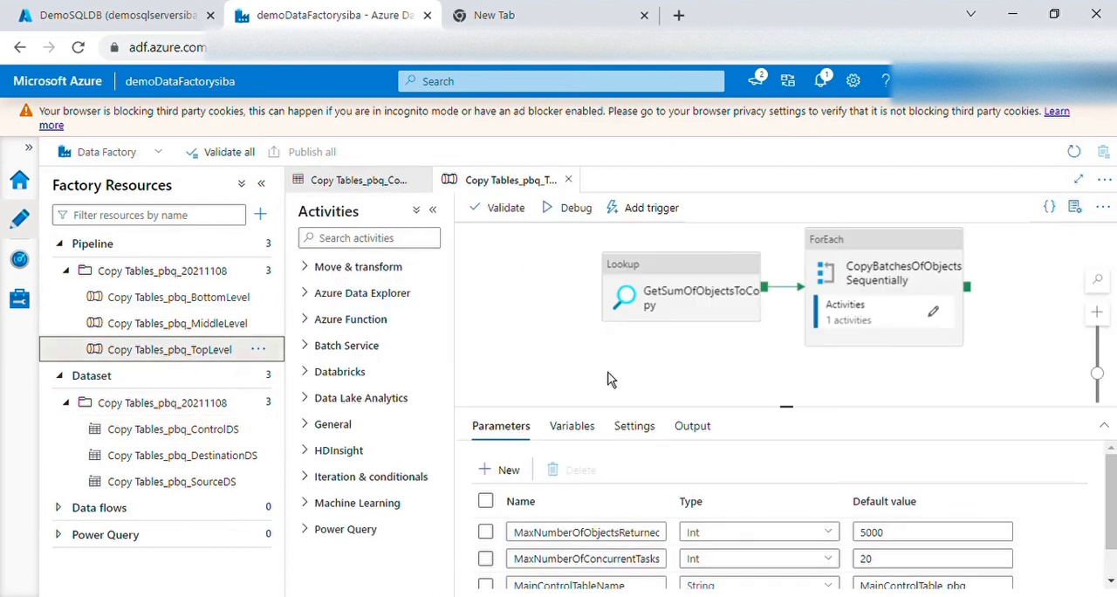
pyautogui.click(199, 330)
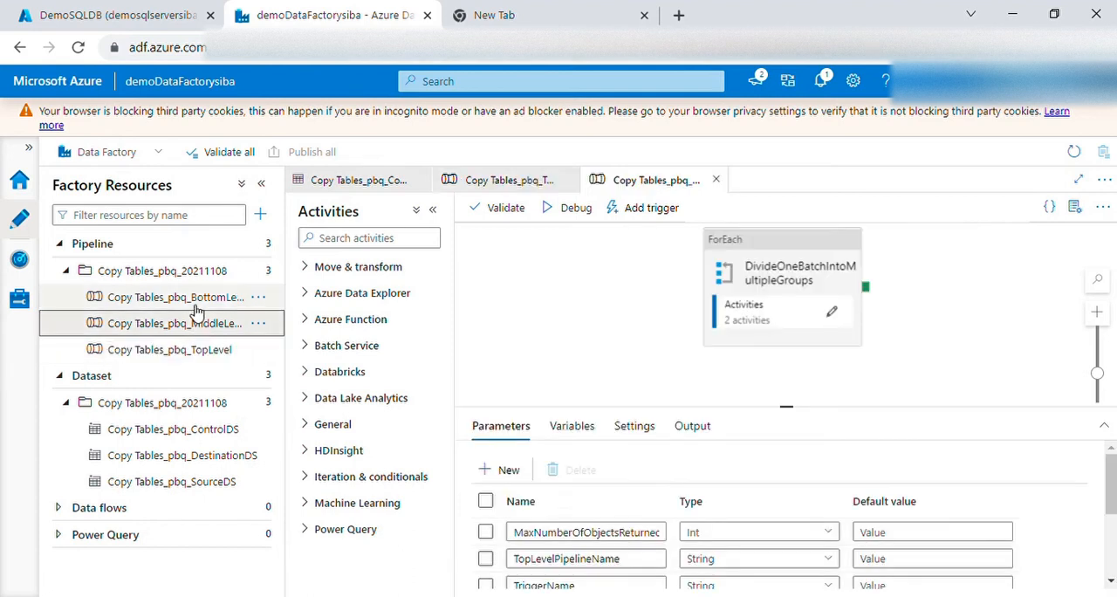
pyautogui.click(196, 304)
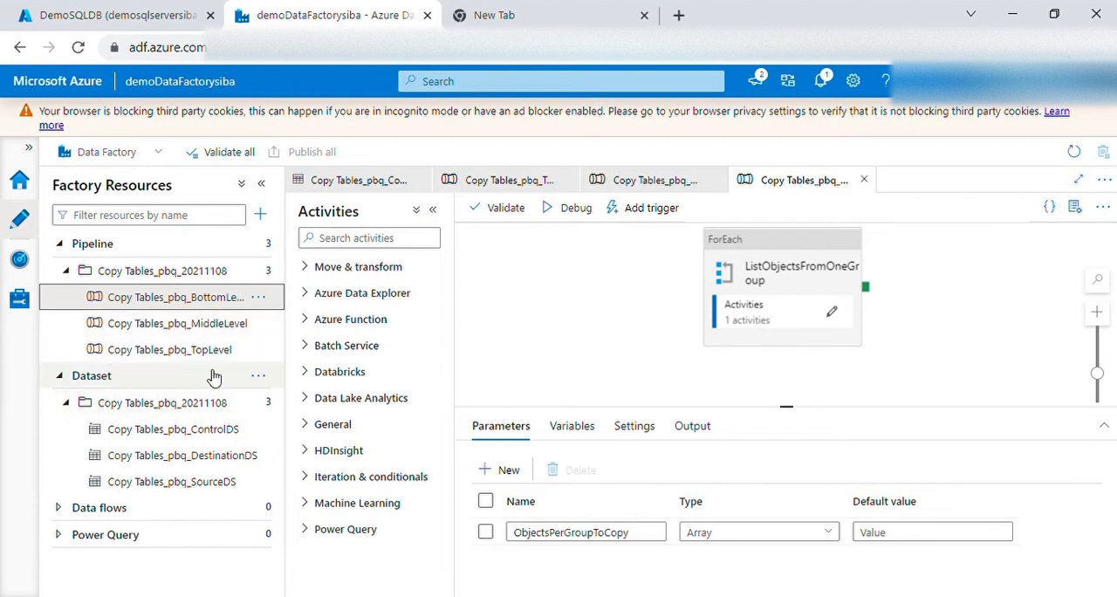
pyautogui.click(199, 352)
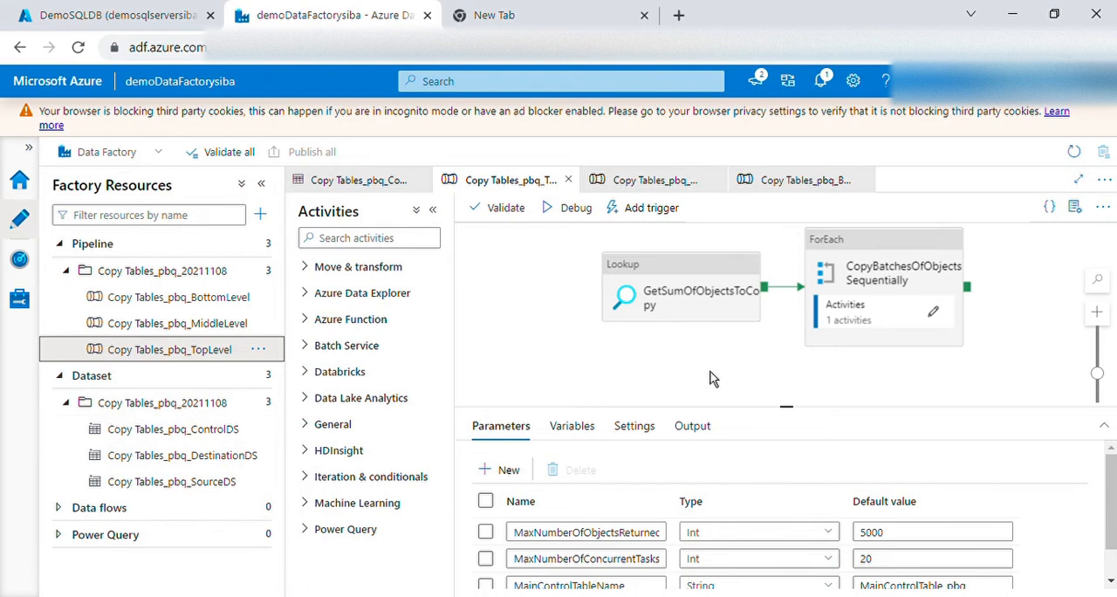
# Query the top 1000 rows of dbo.Output_Persons and dbo.Input_Persons in DemoSQLDB to compare the target and source data
pyautogui.click(152, 26)
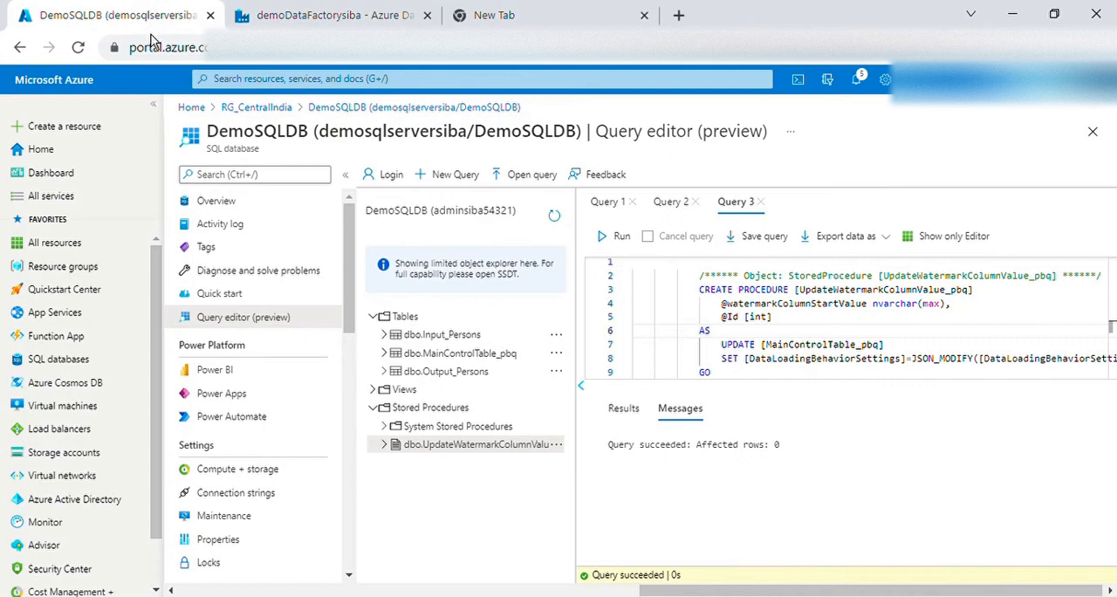
pyautogui.rightClick(478, 374)
pyautogui.click(516, 384)
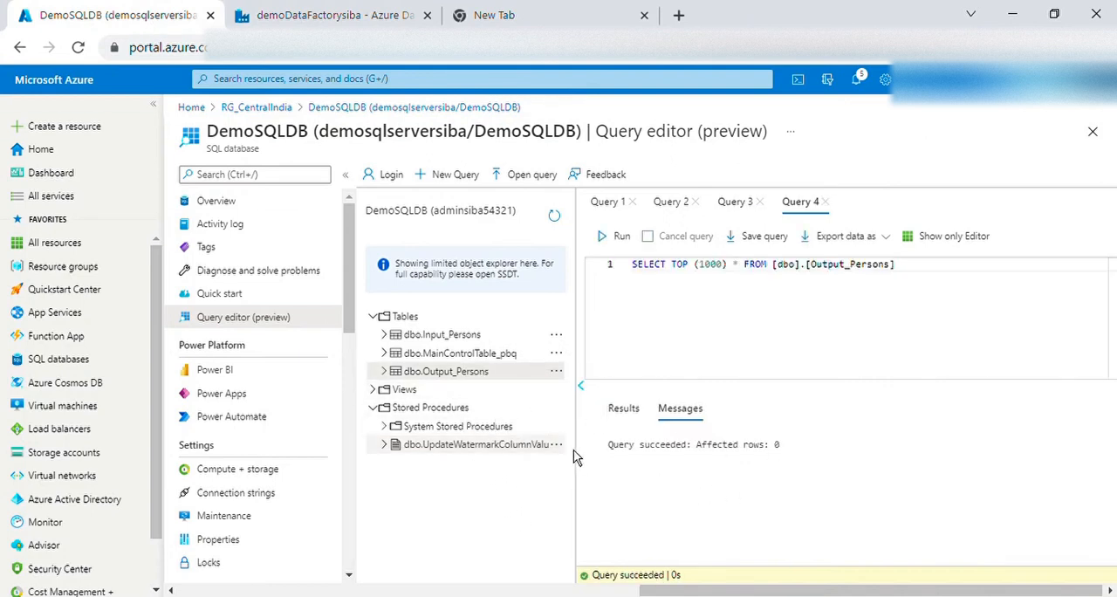
pyautogui.rightClick(452, 336)
pyautogui.click(493, 354)
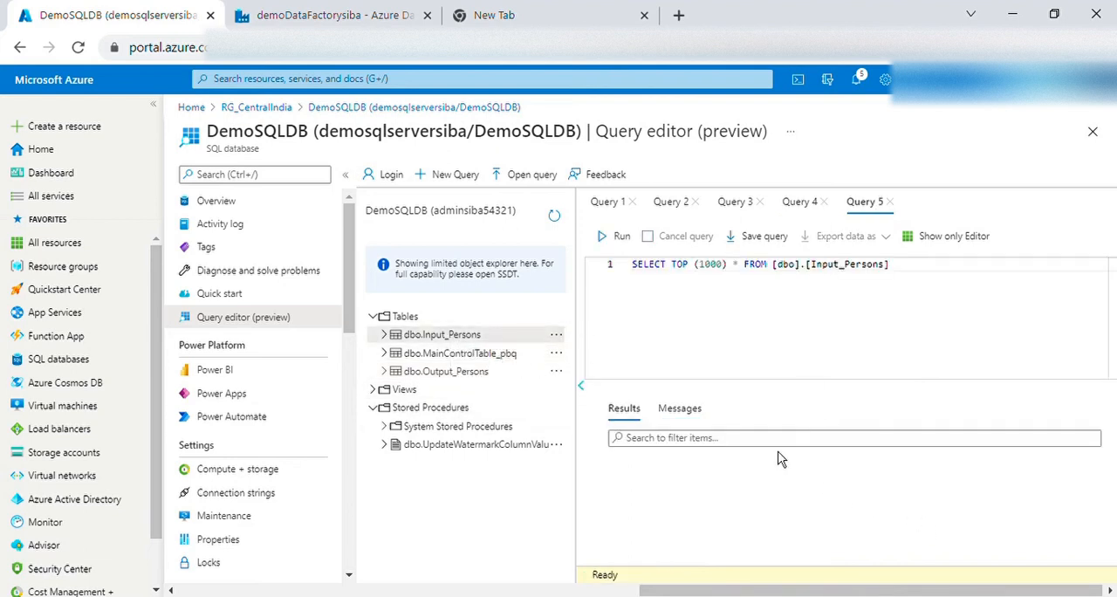
pyautogui.click(635, 415)
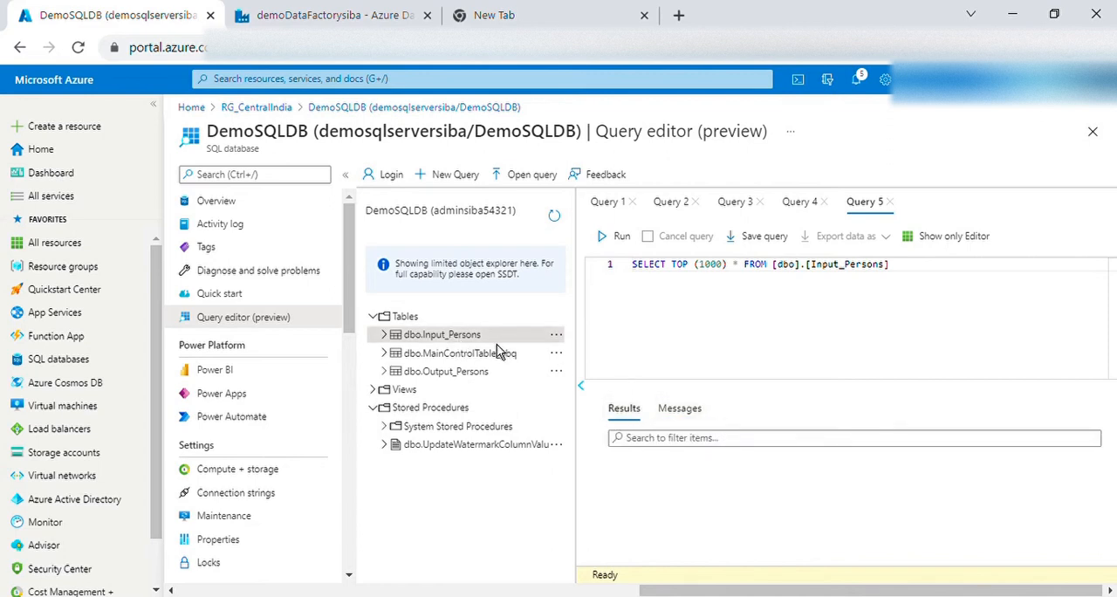
pyautogui.moveTo(894, 266); pyautogui.dragTo(639, 277)
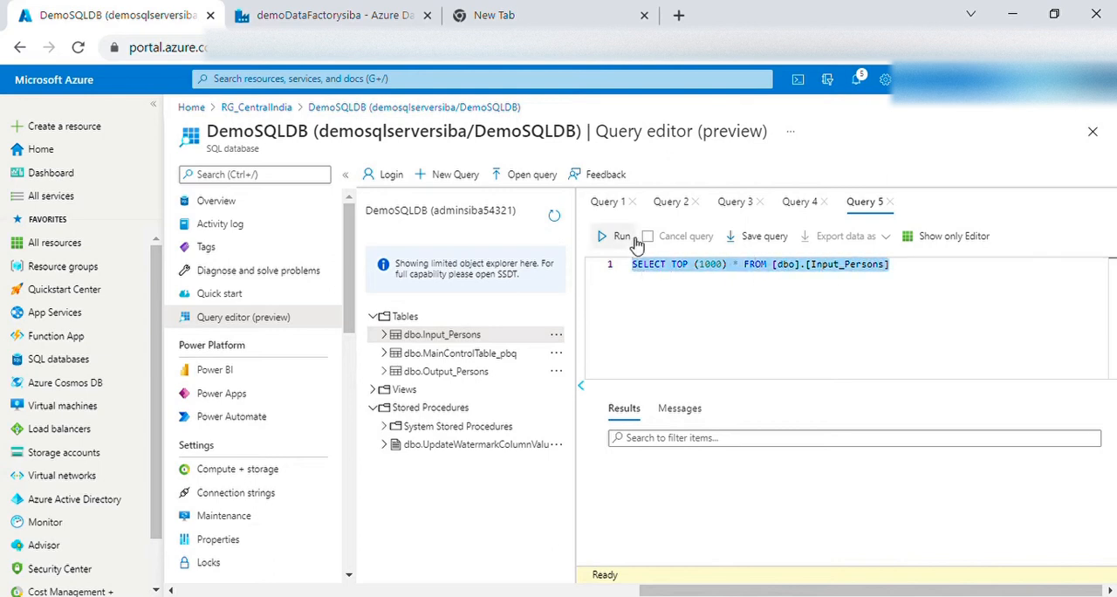
pyautogui.click(627, 238)
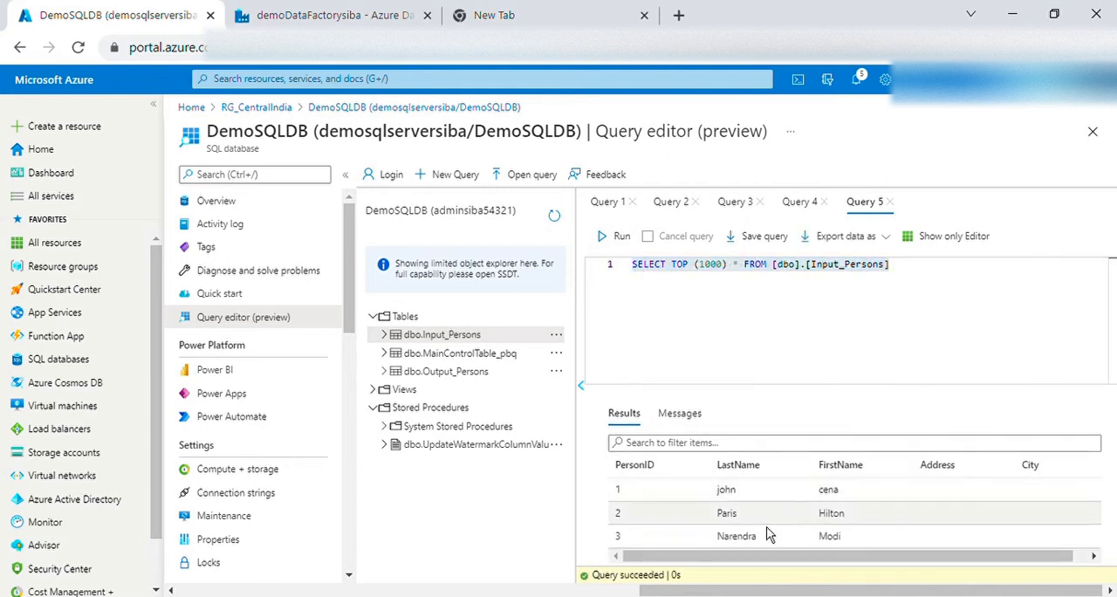
pyautogui.click(799, 202)
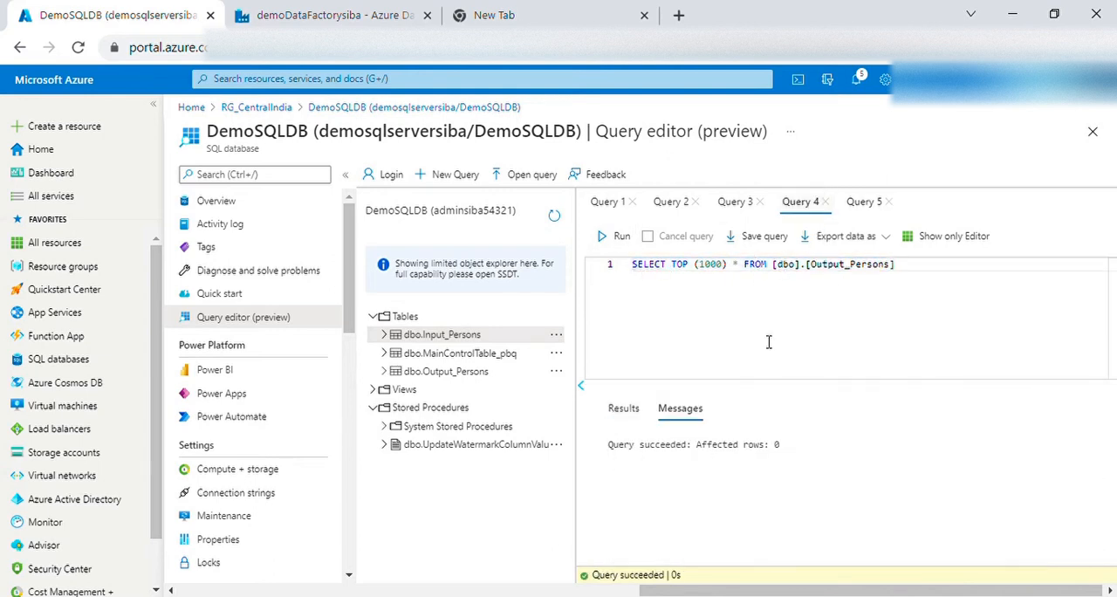
# Examine the parameters and default values of the Copy Tables_pbq_TopLevel pipeline in Data Factory, including the main control table name
pyautogui.click(323, 25)
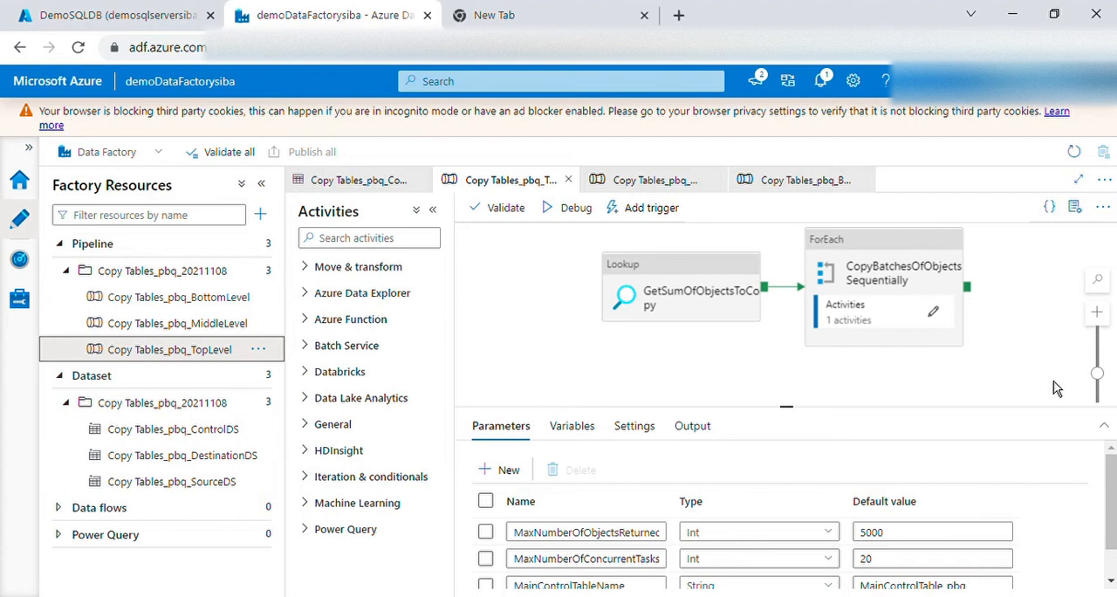
pyautogui.scroll(-2, 1013, 497)
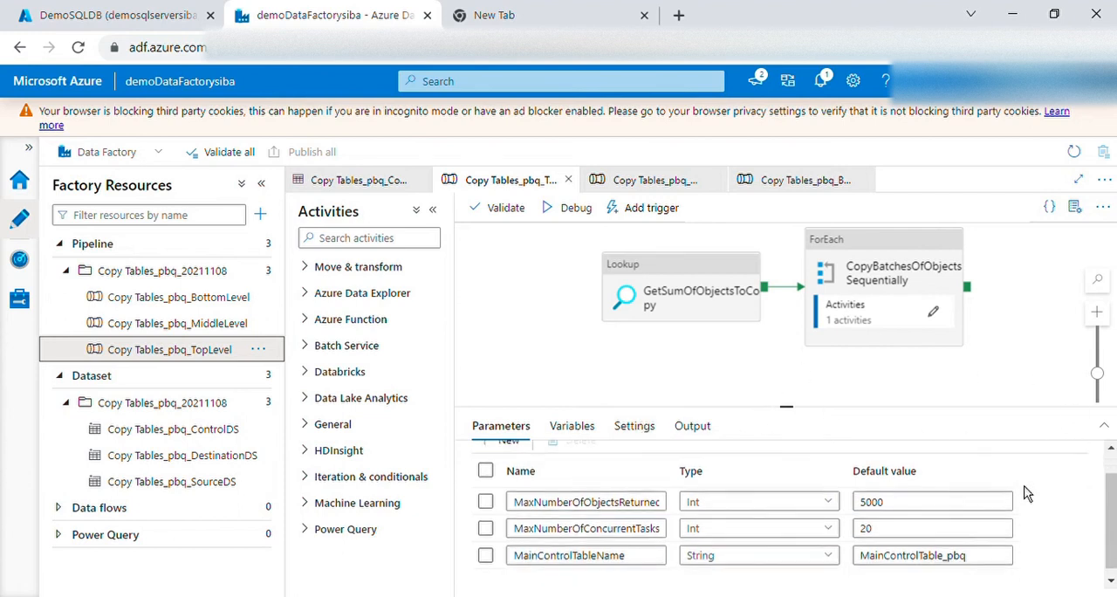
pyautogui.moveTo(997, 548); pyautogui.dragTo(860, 559)
pyautogui.click(899, 522)
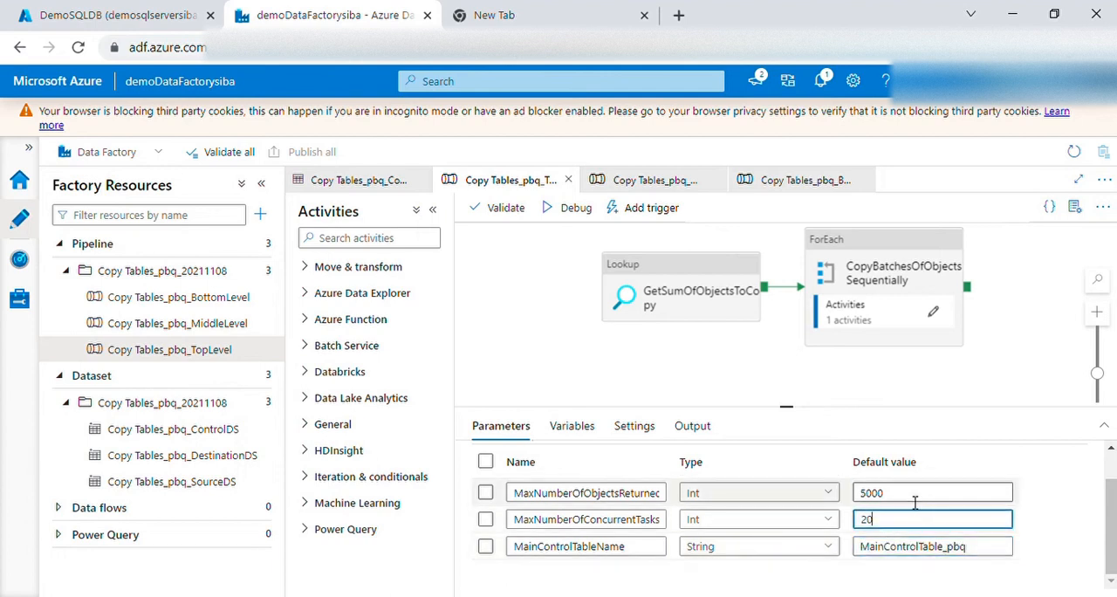
pyautogui.click(915, 499)
pyautogui.moveTo(987, 548); pyautogui.dragTo(873, 552)
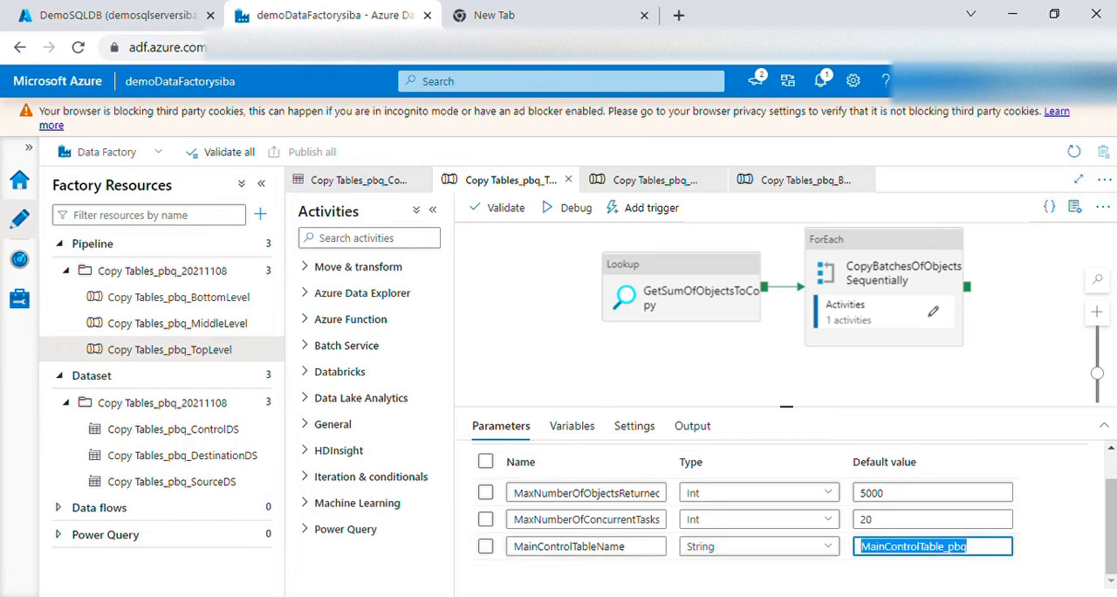
# Check for the main control table in DemoSQLDB and try a debug run of the Copy Tables_pbq_TopLevel pipeline, reviewing its validation output
pyautogui.click(173, 17)
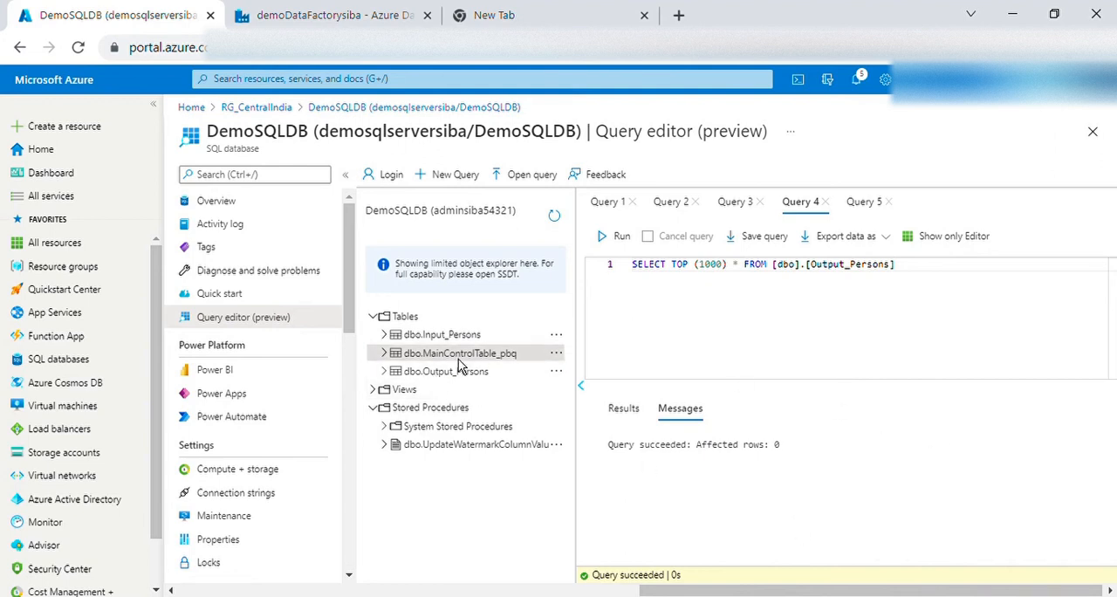
pyautogui.click(331, 15)
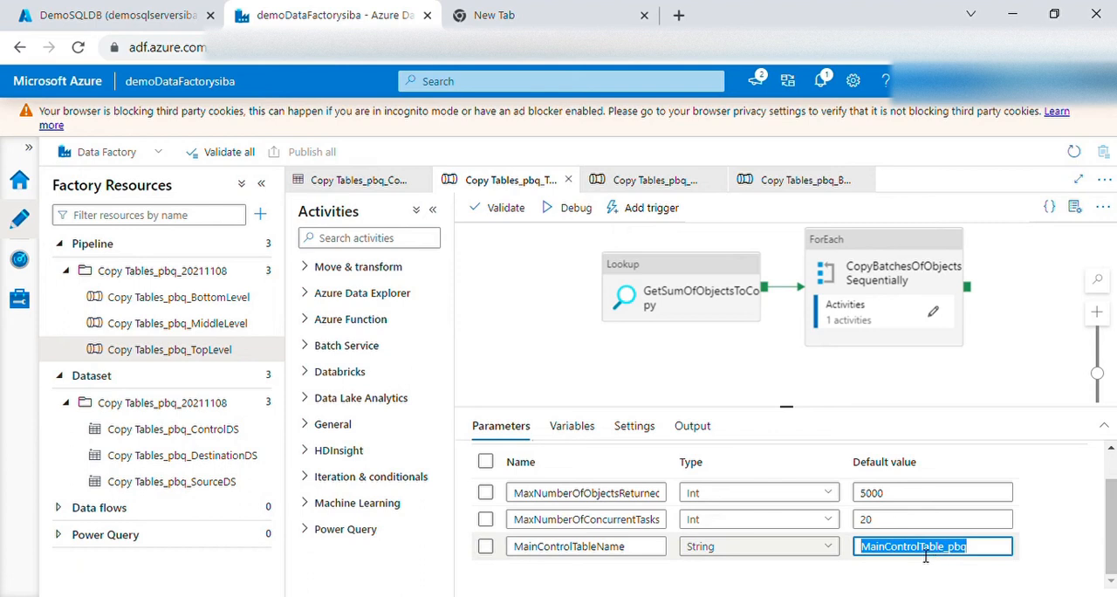
pyautogui.click(583, 214)
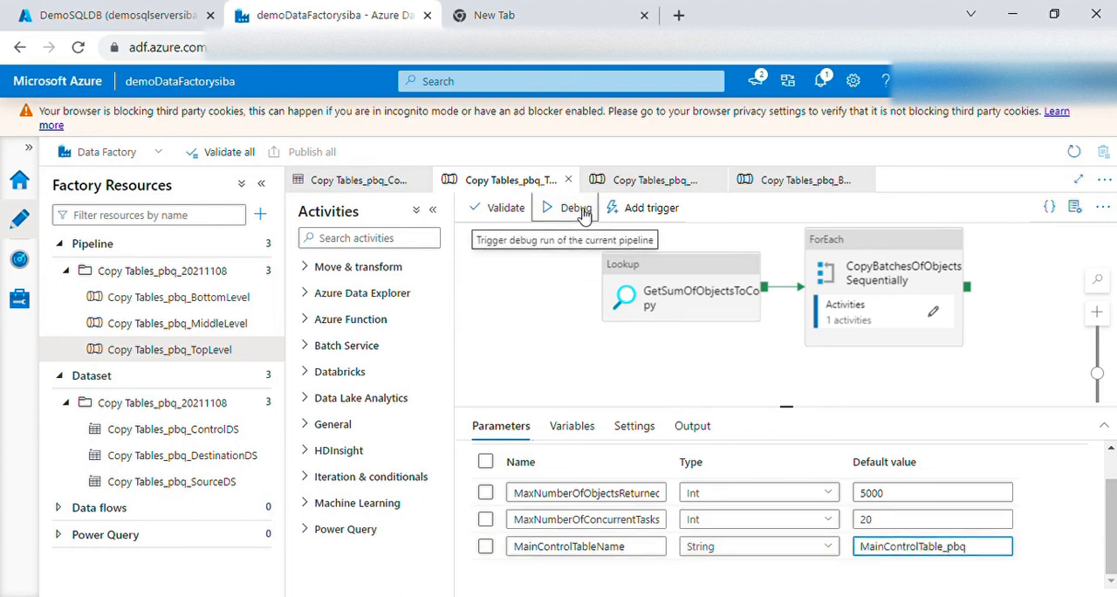
pyautogui.click(583, 213)
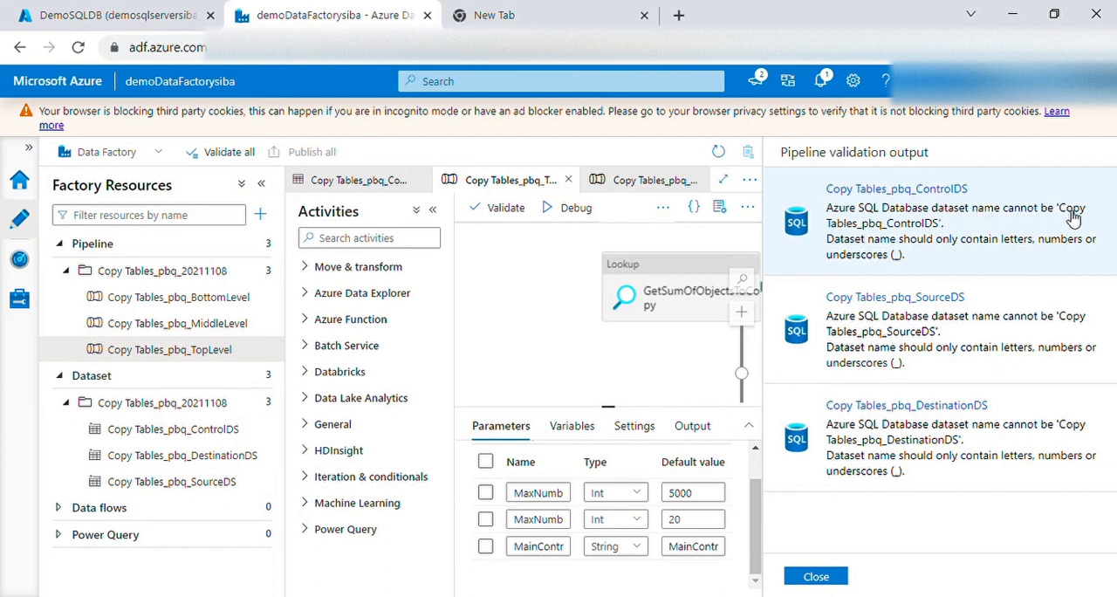
pyautogui.click(901, 318)
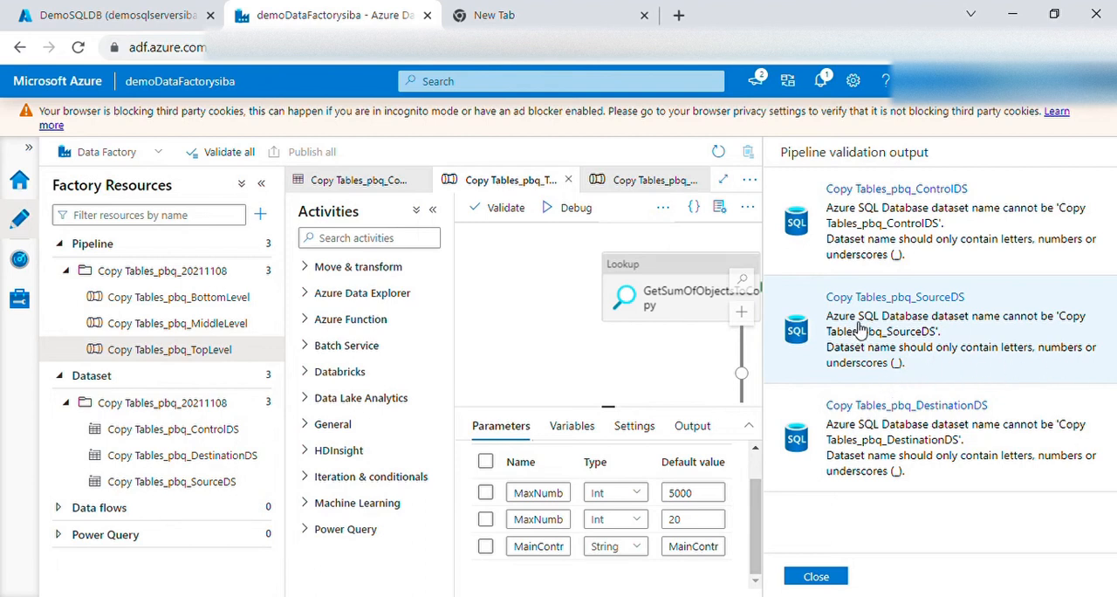
pyautogui.click(886, 236)
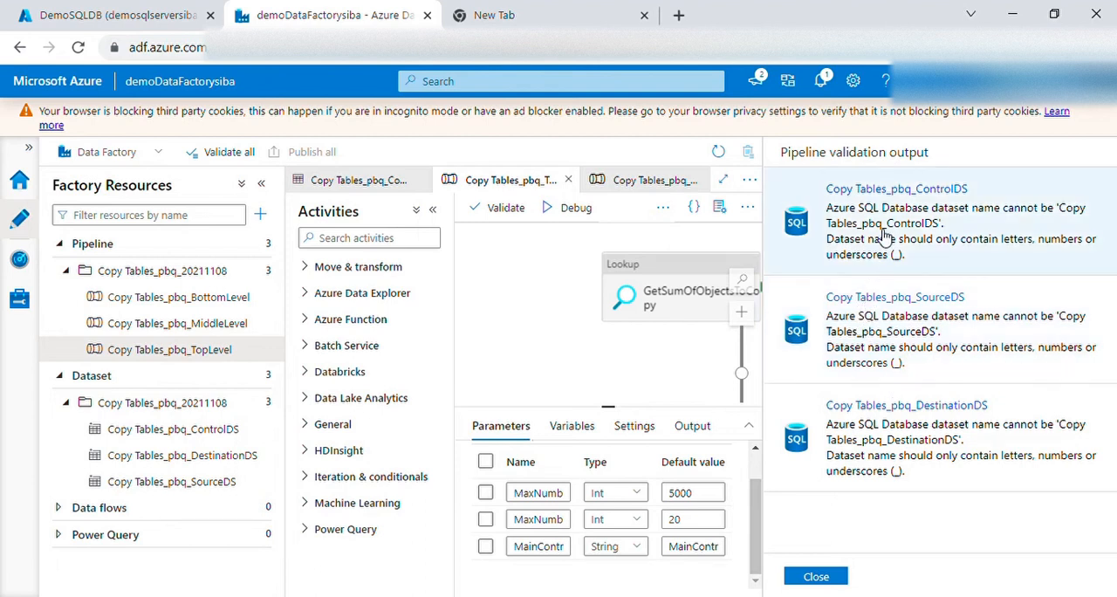
pyautogui.click(816, 578)
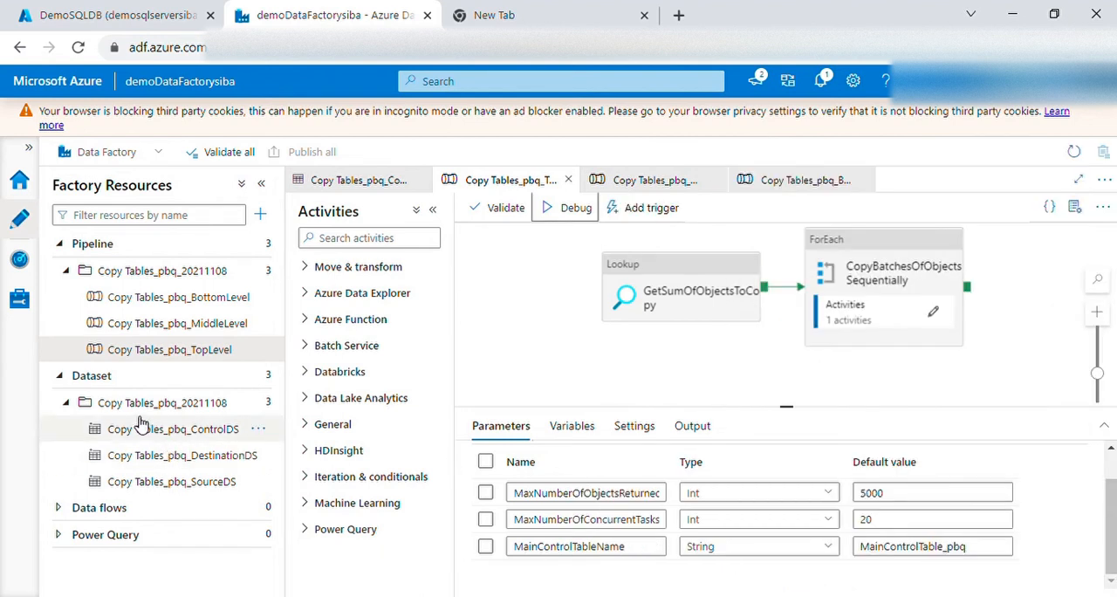
# Rename the control dataset as CopyTables_pbq_ControlDS, removing the space from its name
pyautogui.click(258, 428)
pyautogui.click(307, 329)
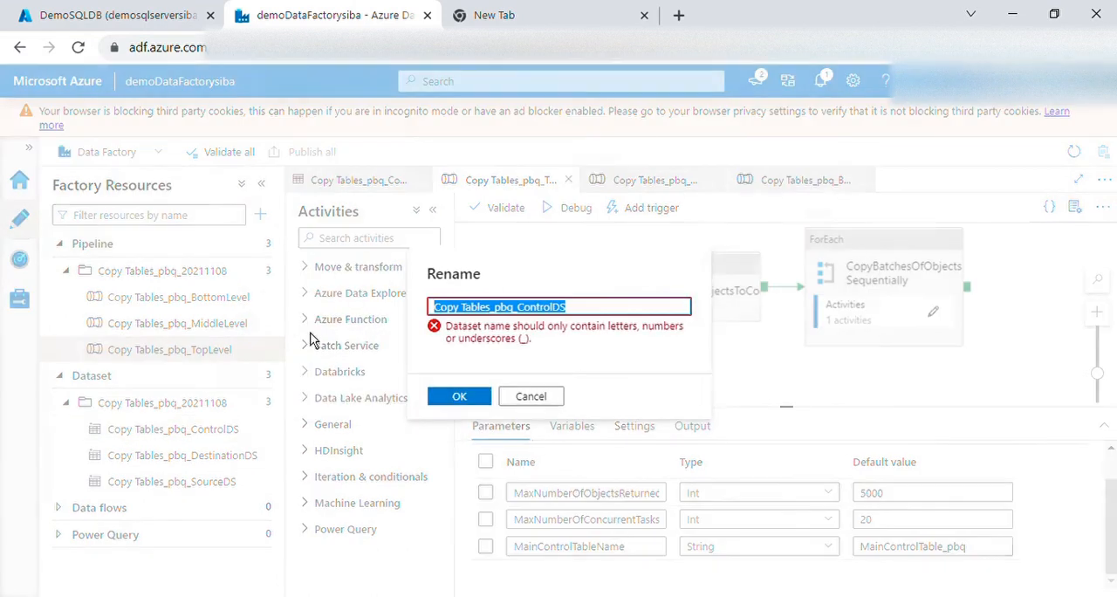
pyautogui.click(472, 311)
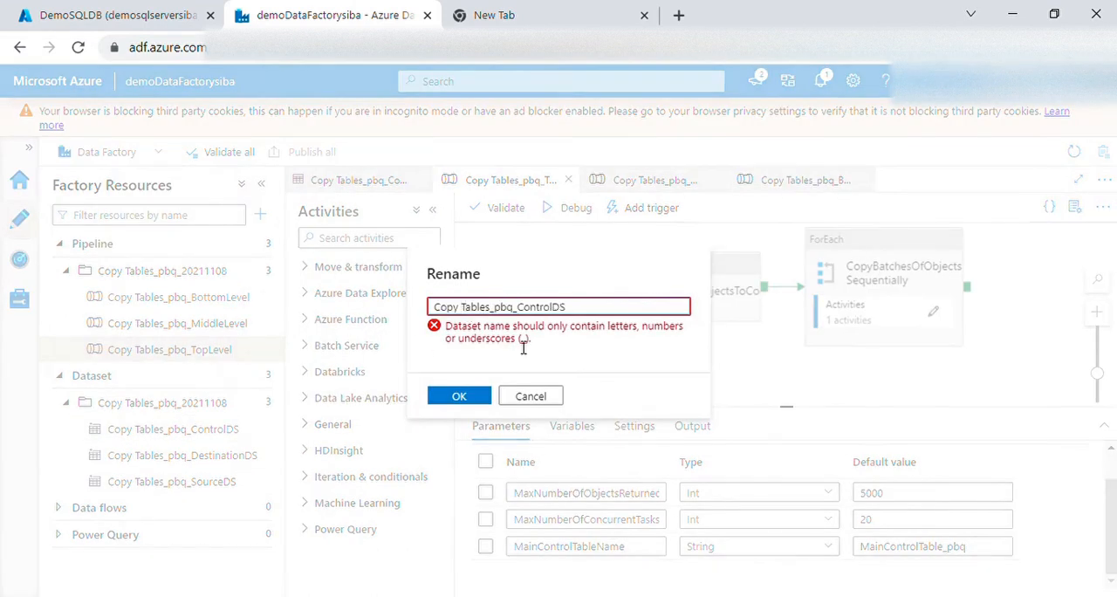
pyautogui.press('BackSpace')
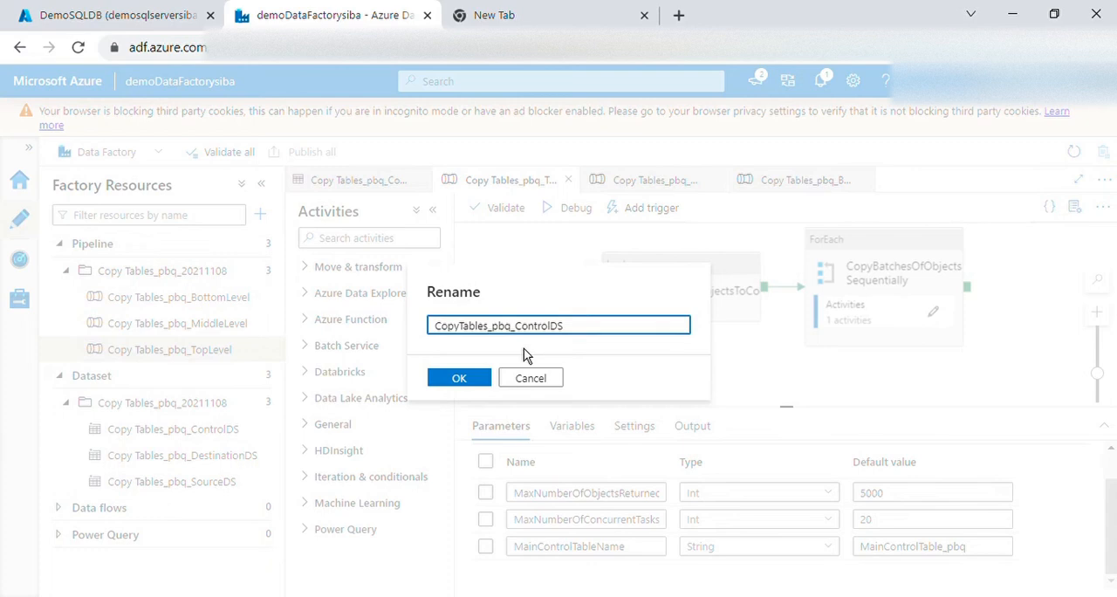
pyautogui.click(460, 378)
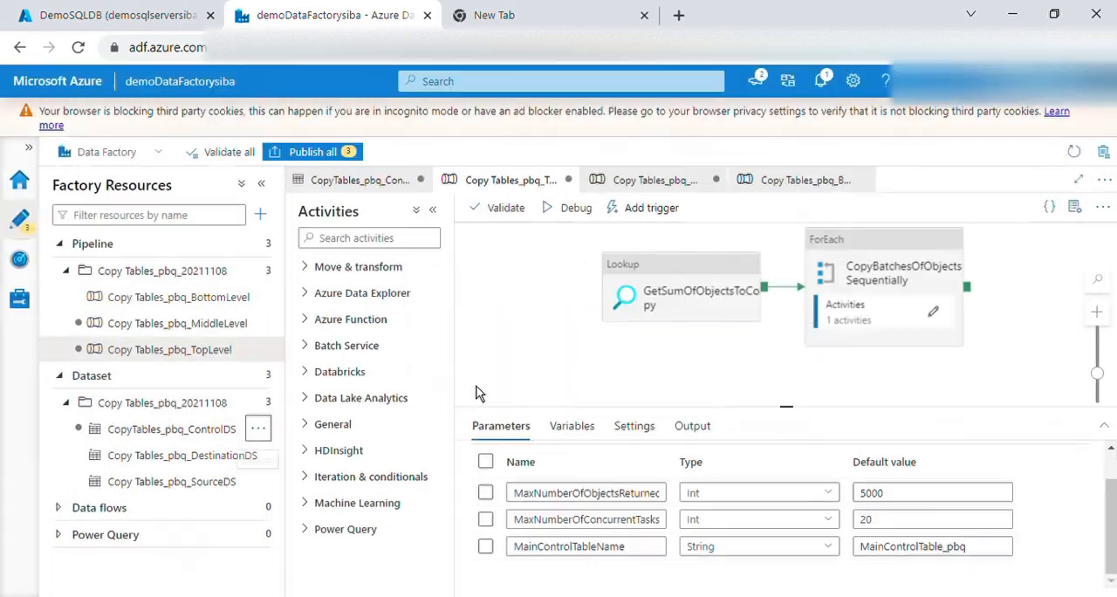
# Rename the source dataset as CopyTables_pbq_SourceDS, removing the space from its name
pyautogui.click(260, 485)
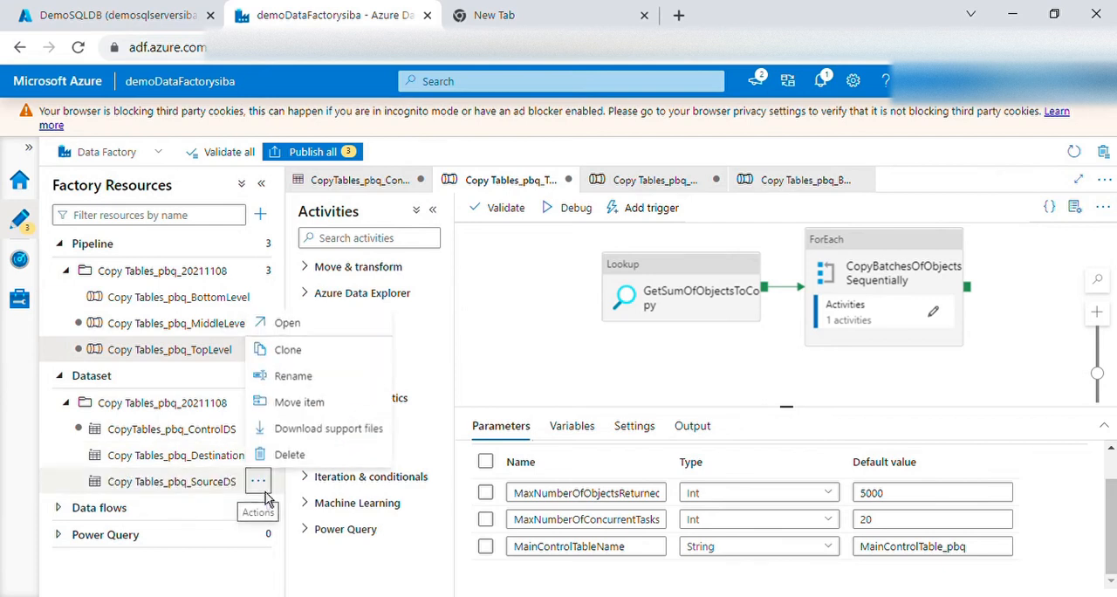
pyautogui.click(293, 377)
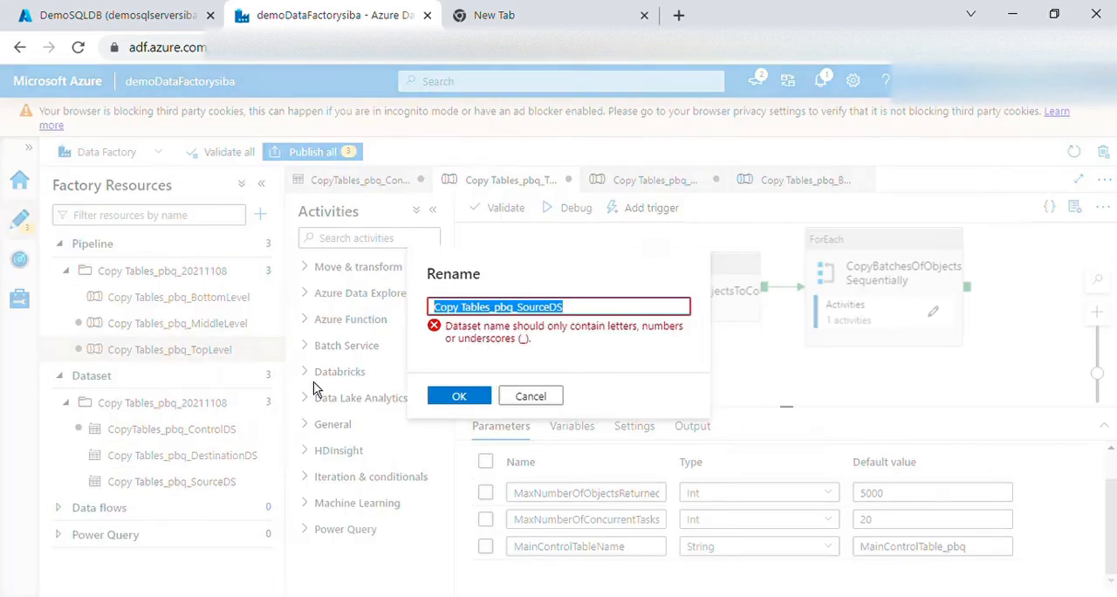
pyautogui.click(464, 308)
pyautogui.press('BackSpace')
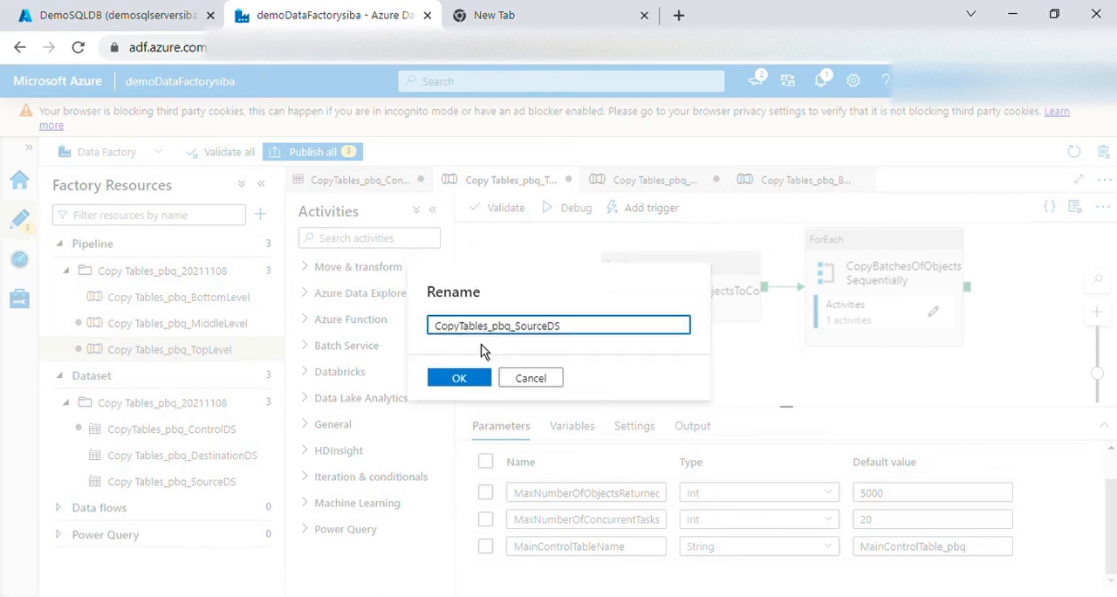
pyautogui.click(471, 392)
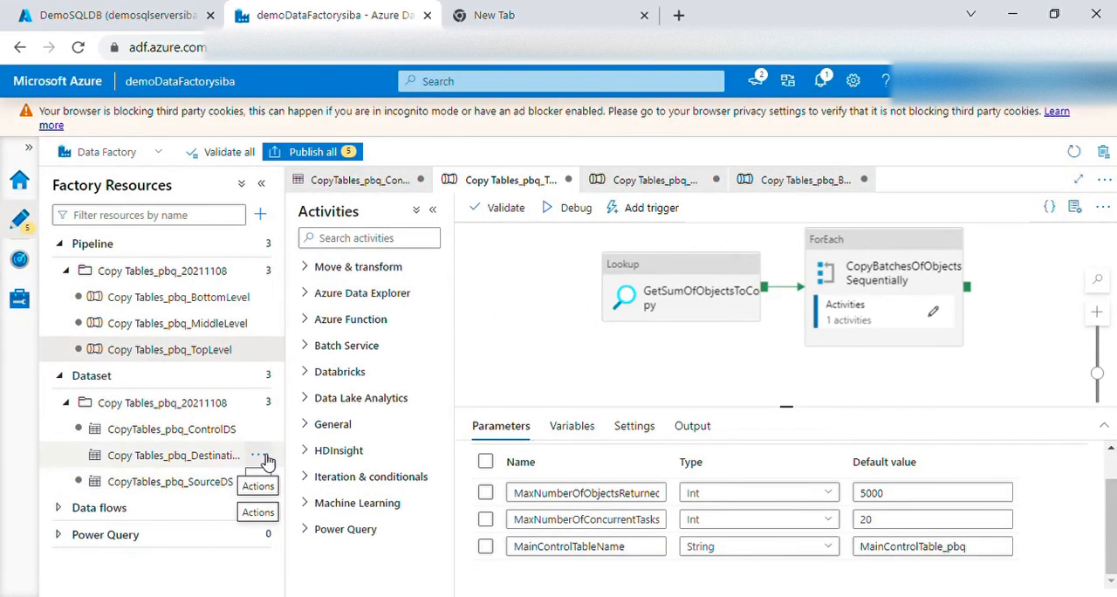
# Rename the destination dataset as CopyTables_pbq_DestinationDS, removing the space from its name
pyautogui.click(258, 455)
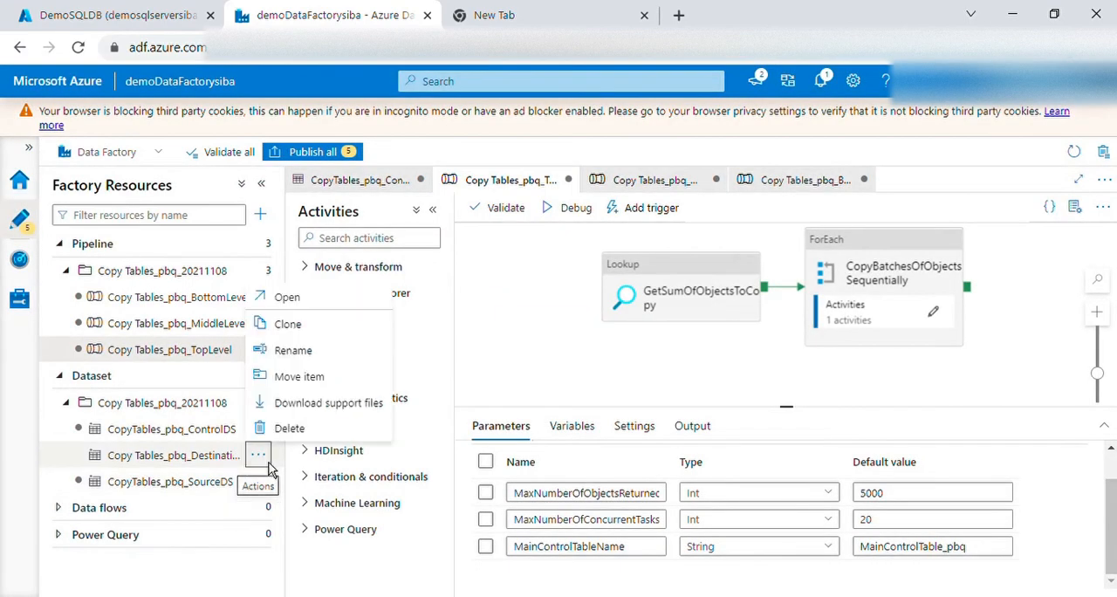
pyautogui.click(313, 353)
pyautogui.click(465, 308)
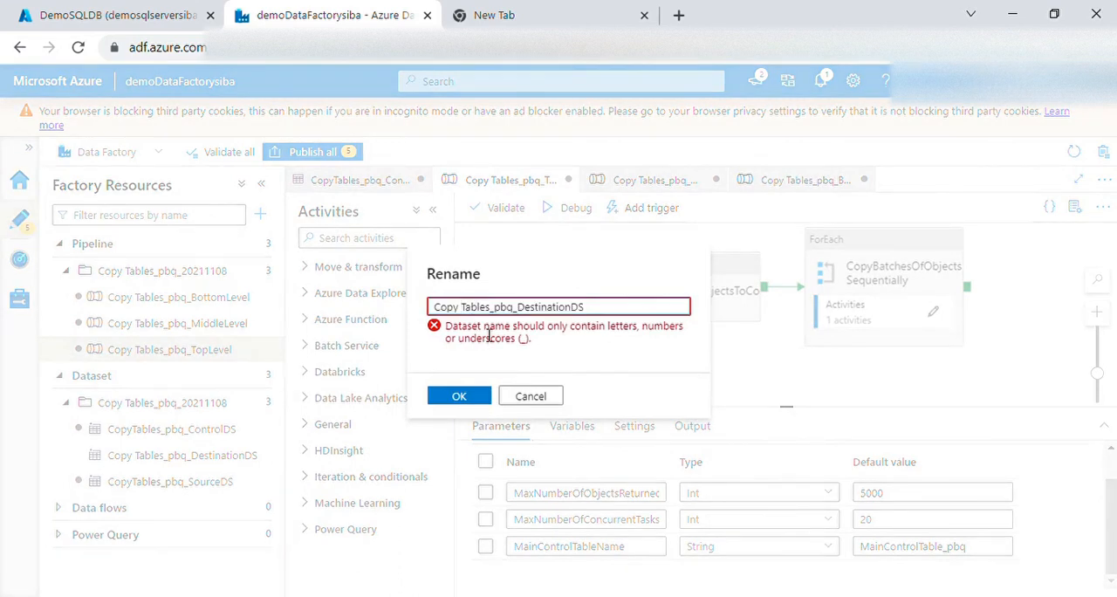
pyautogui.press('BackSpace')
pyautogui.click(484, 391)
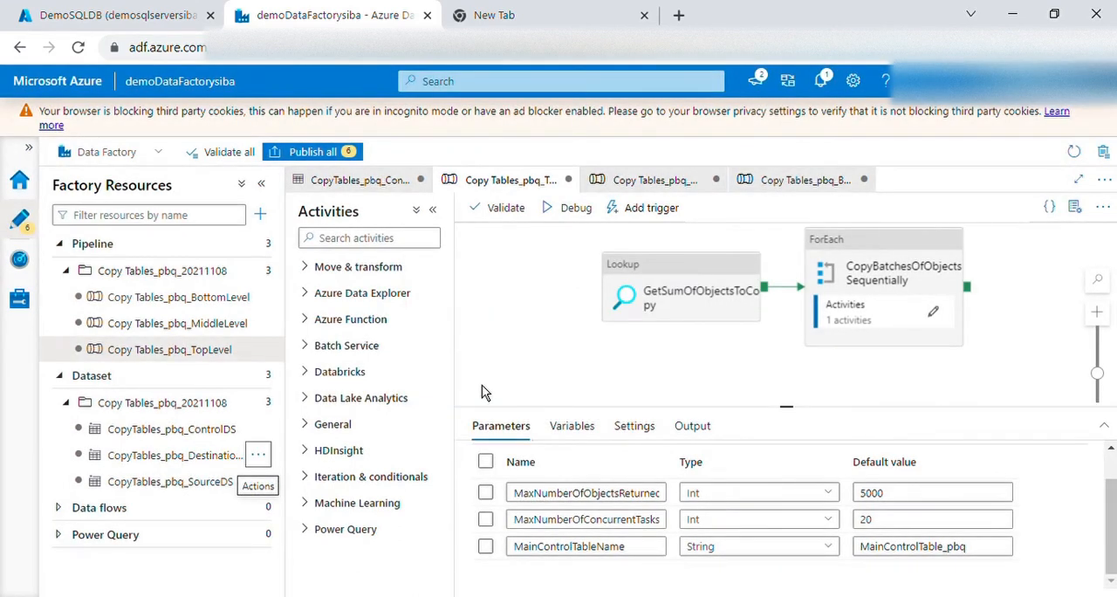
# Publish all pending changes and start a debug run of the Copy Tables_pbq_TopLevel pipeline with its default parameter values
pyautogui.click(322, 162)
pyautogui.click(655, 580)
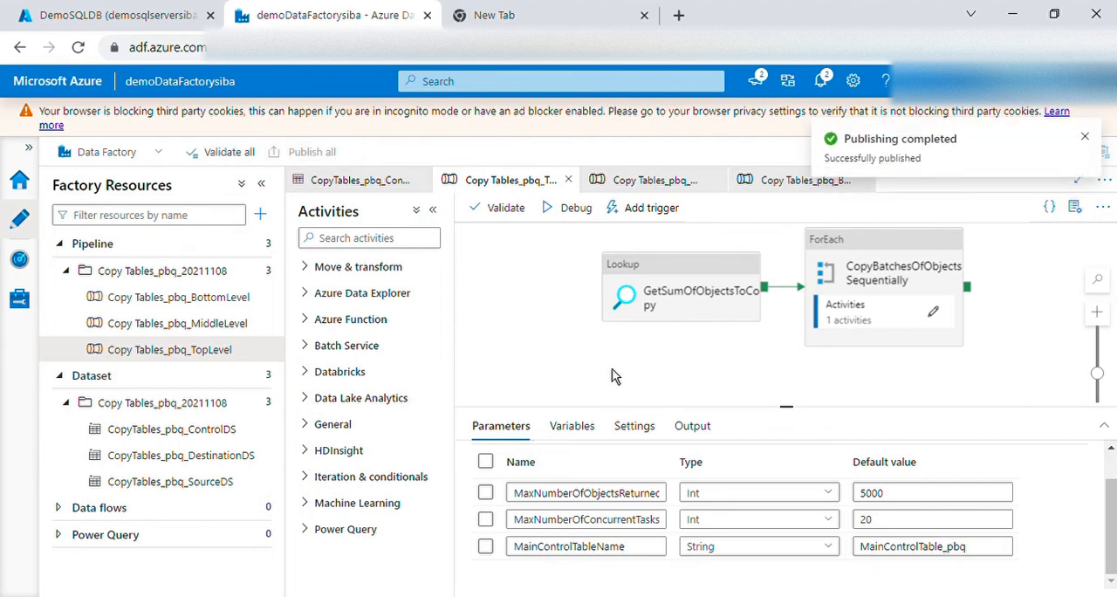
pyautogui.click(576, 208)
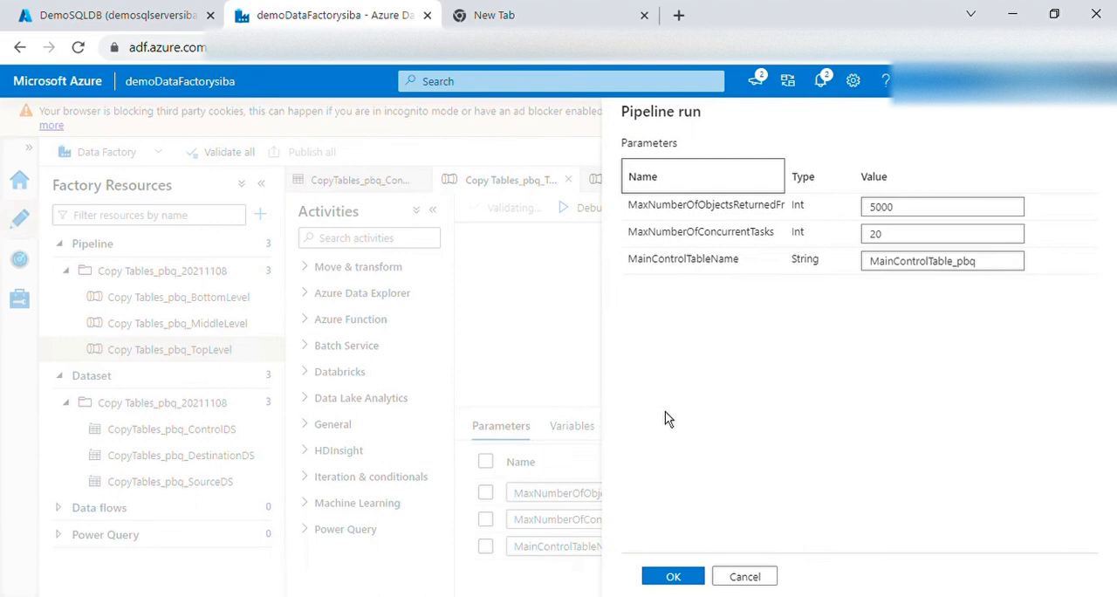
pyautogui.click(674, 577)
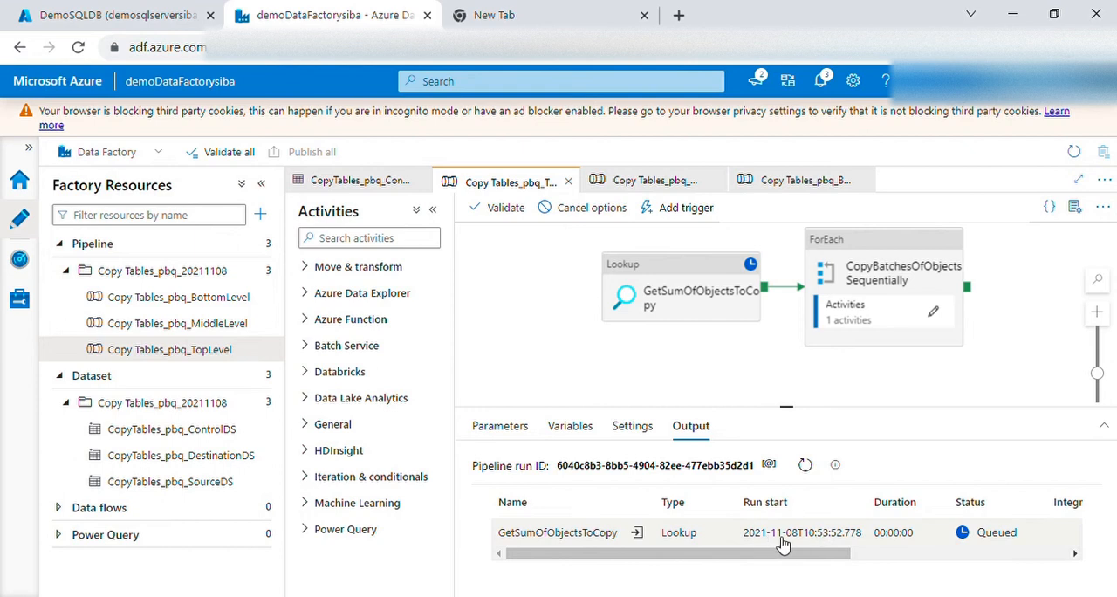
# Refresh the debug output of the TopLevel pipeline and check the status of each activity run
pyautogui.click(810, 469)
pyautogui.scroll(-1, 818, 525)
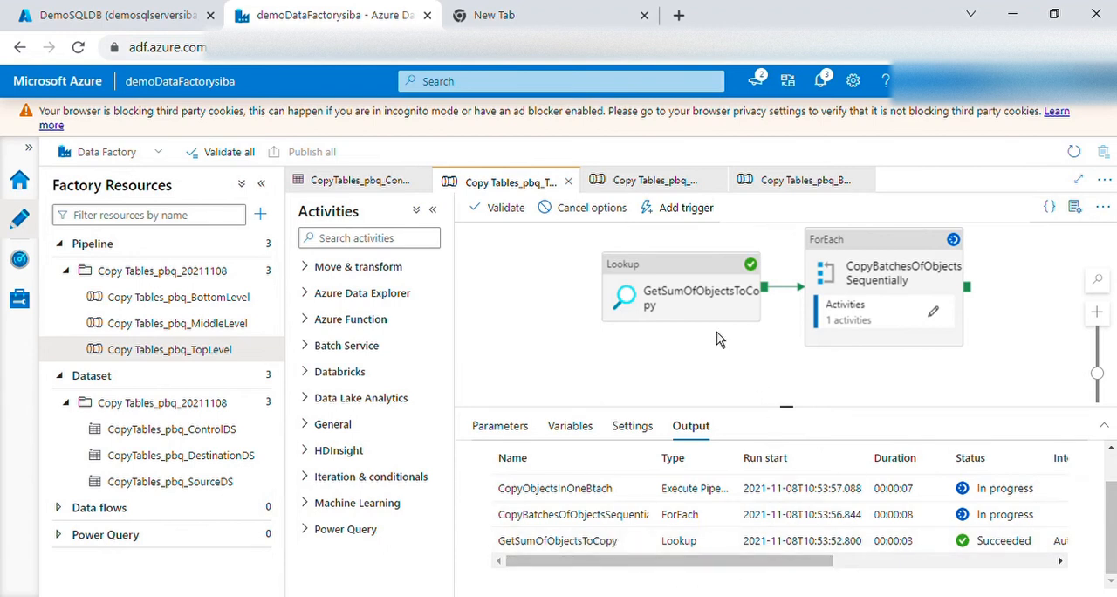
pyautogui.moveTo(788, 567); pyautogui.dragTo(695, 580)
pyautogui.scroll(1, 816, 462)
pyautogui.click(805, 464)
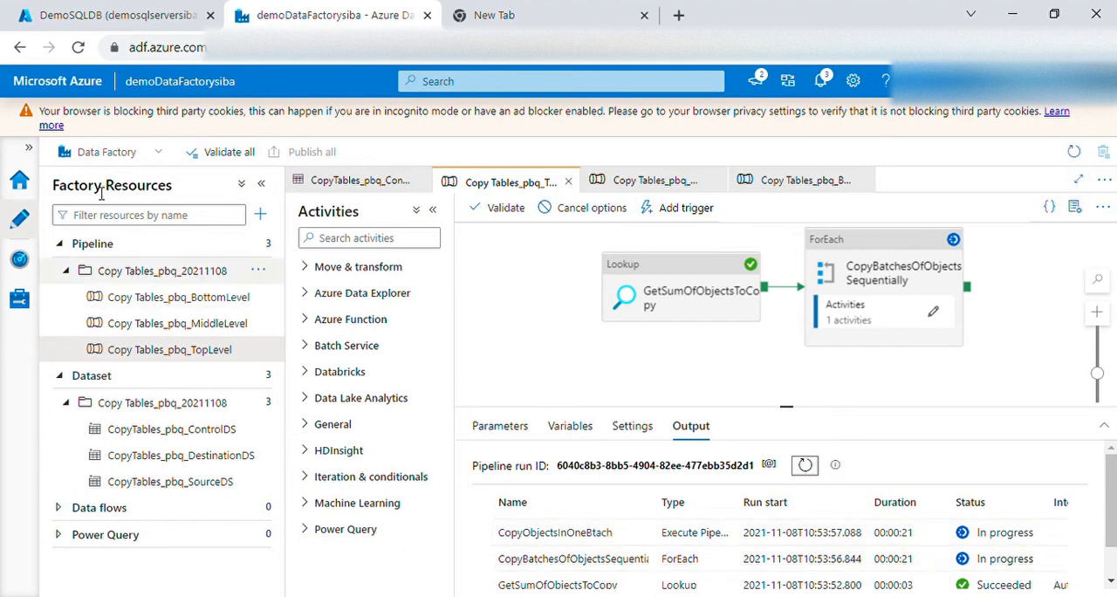
# Open the factory's pipeline run monitoring, compare the triggered and debug runs, and refresh the debug run list
pyautogui.click(33, 151)
pyautogui.click(61, 267)
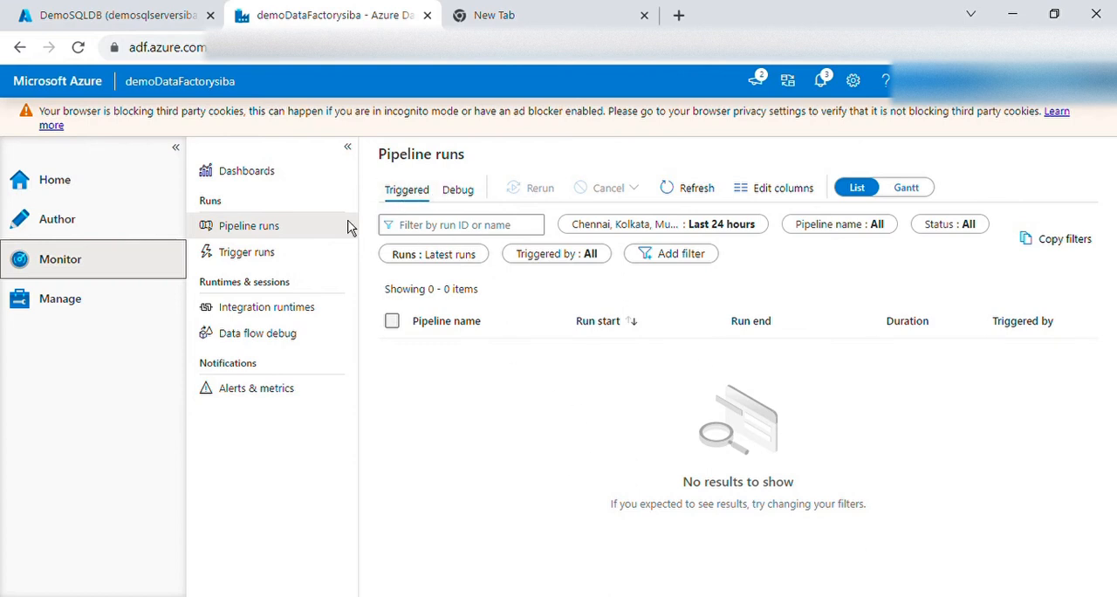
pyautogui.click(255, 233)
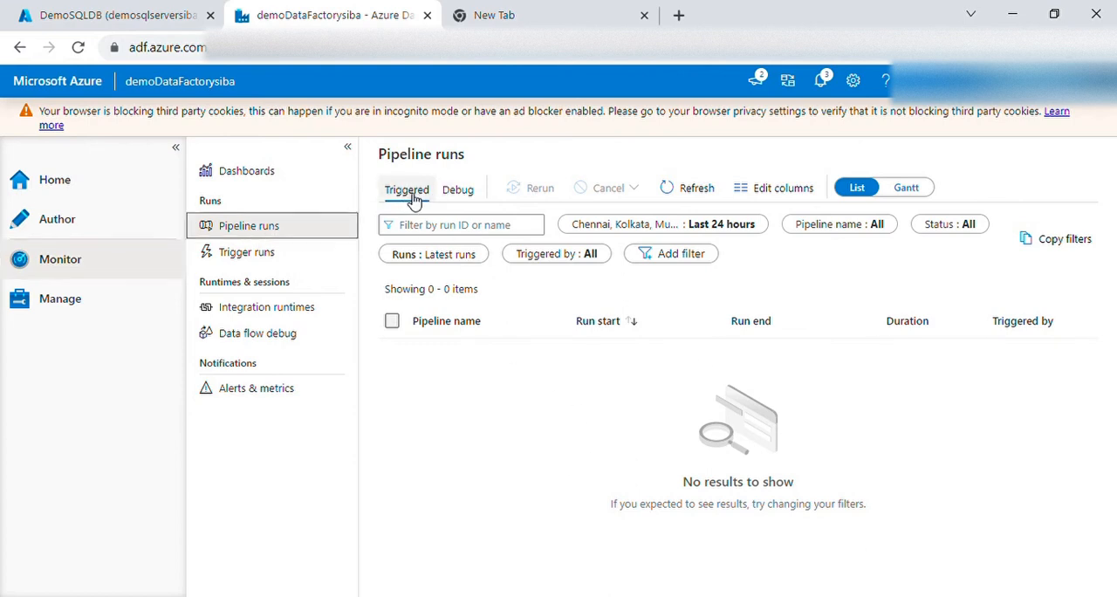
pyautogui.click(465, 194)
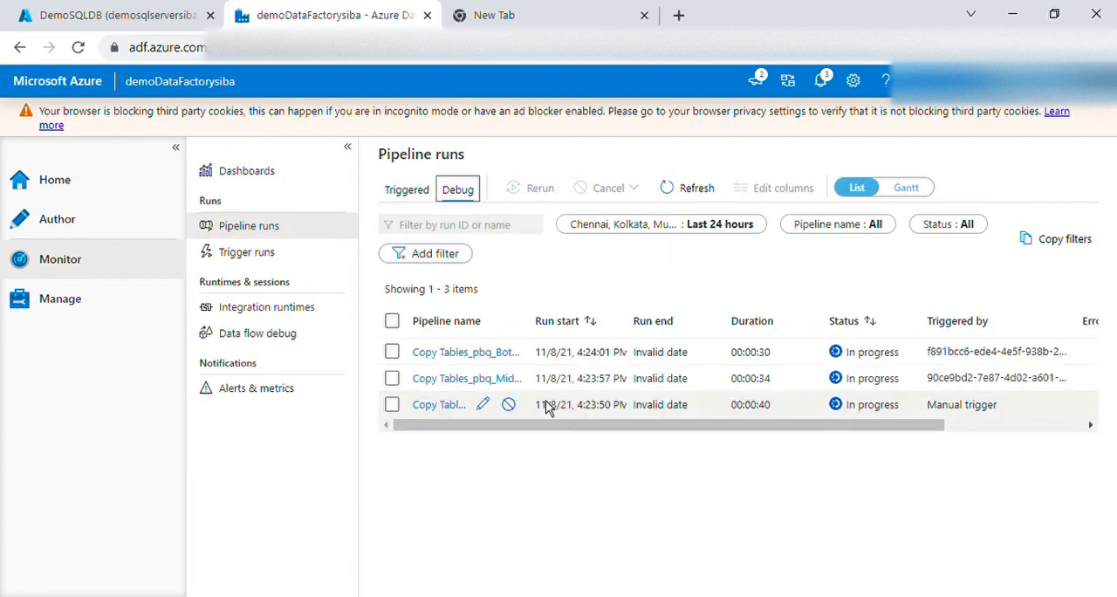
pyautogui.click(417, 198)
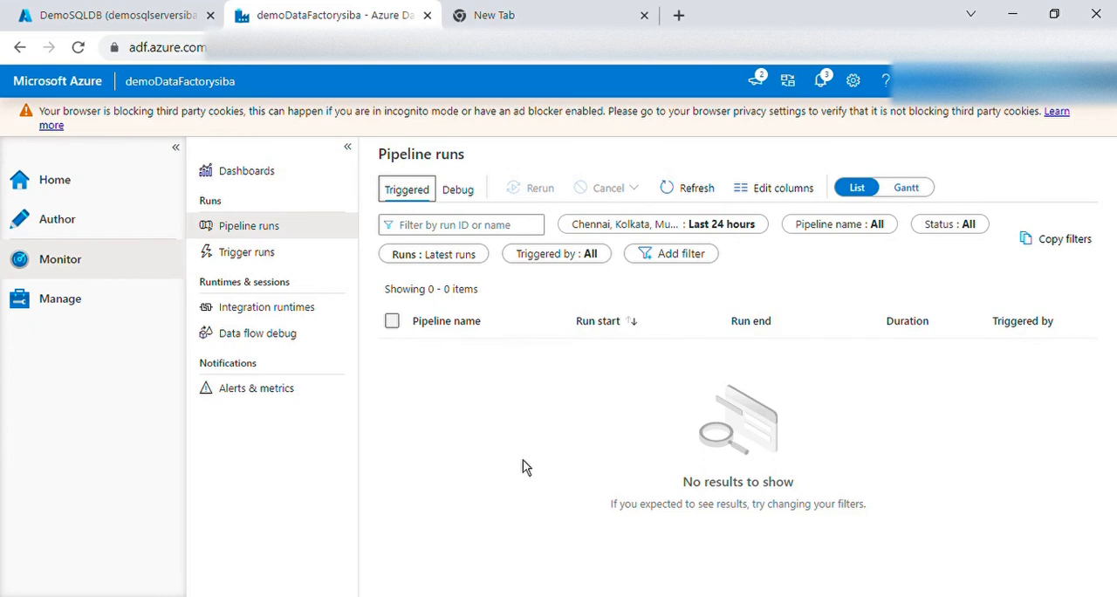
pyautogui.click(463, 193)
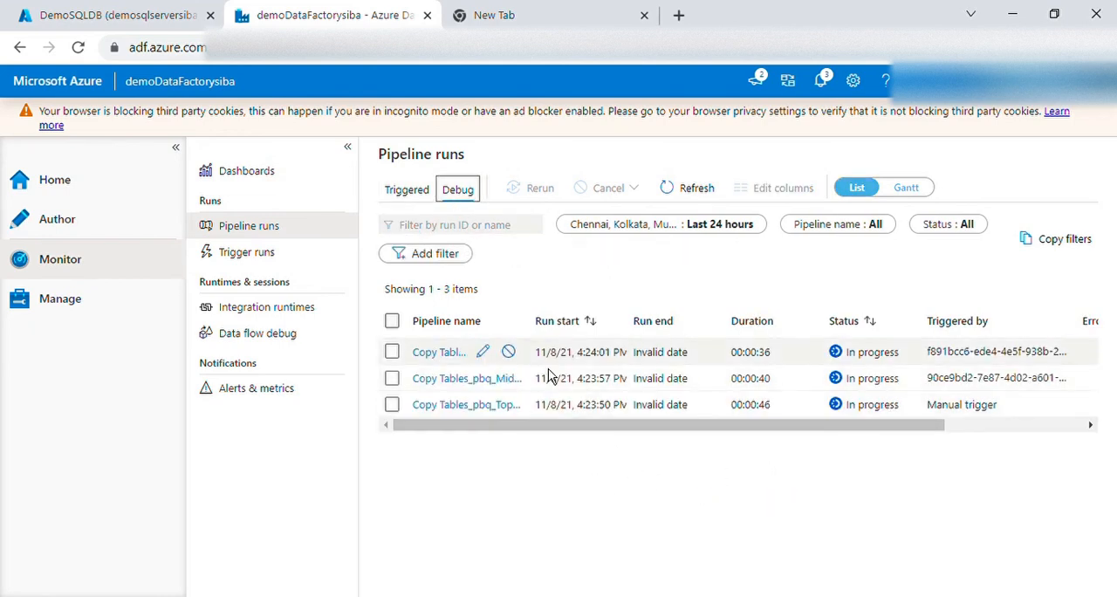
pyautogui.click(708, 193)
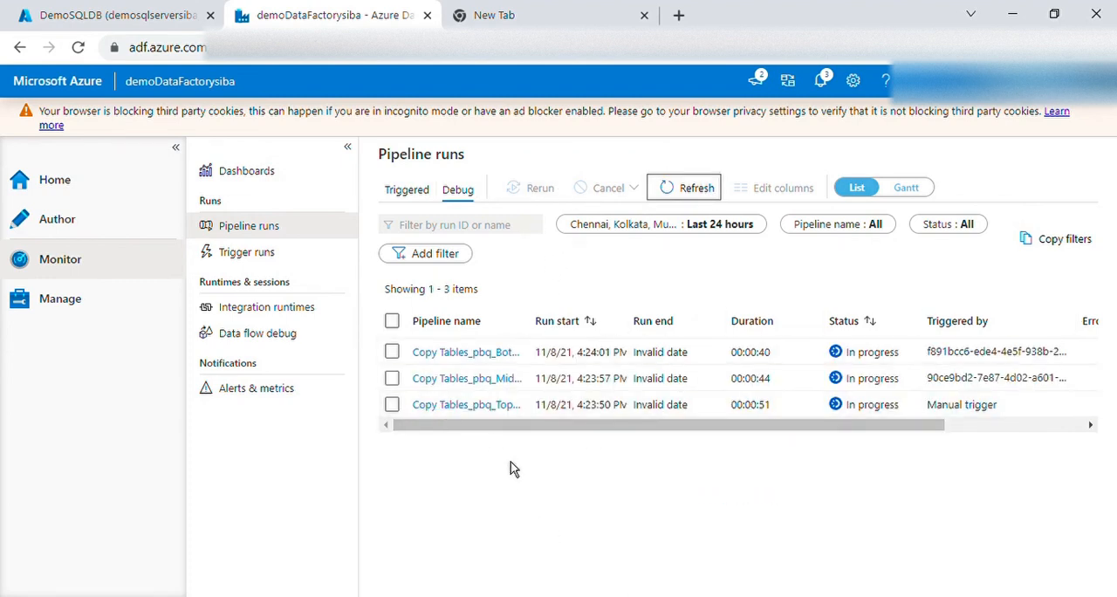
# Widen the pipeline name column and inspect the activity runs of the Copy Tables_pbq_TopLevel debug run before returning to all pipeline runs
pyautogui.moveTo(532, 326); pyautogui.dragTo(607, 324)
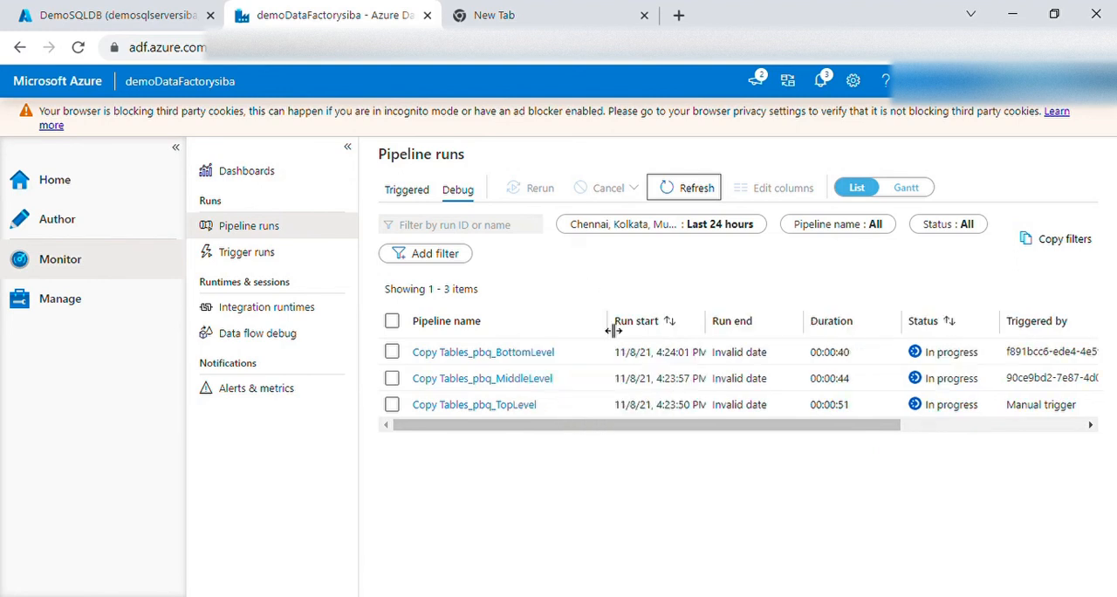
pyautogui.click(513, 407)
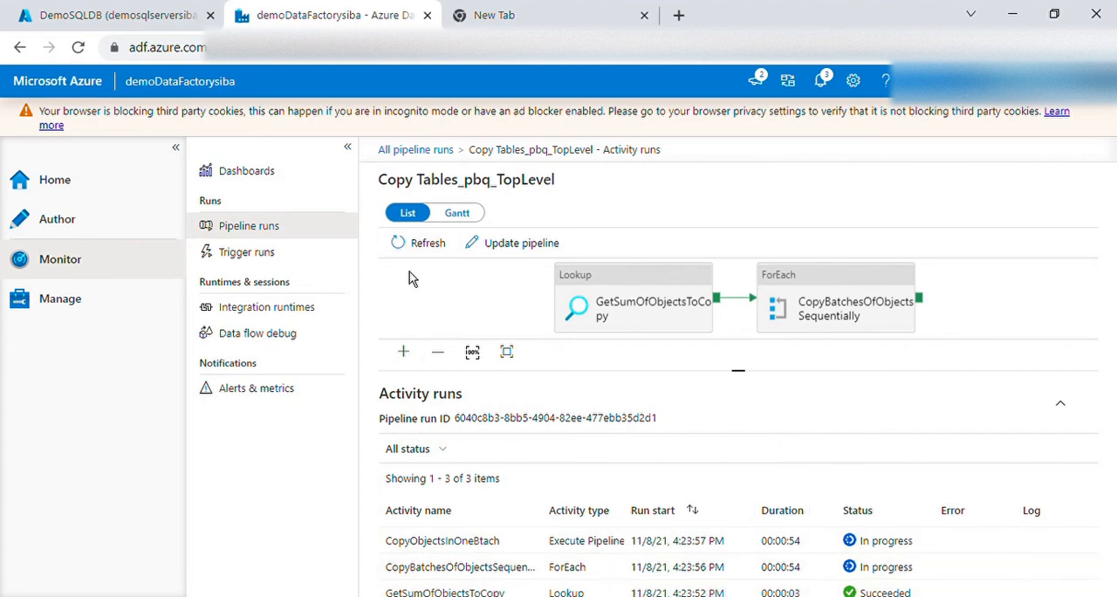
pyautogui.click(237, 231)
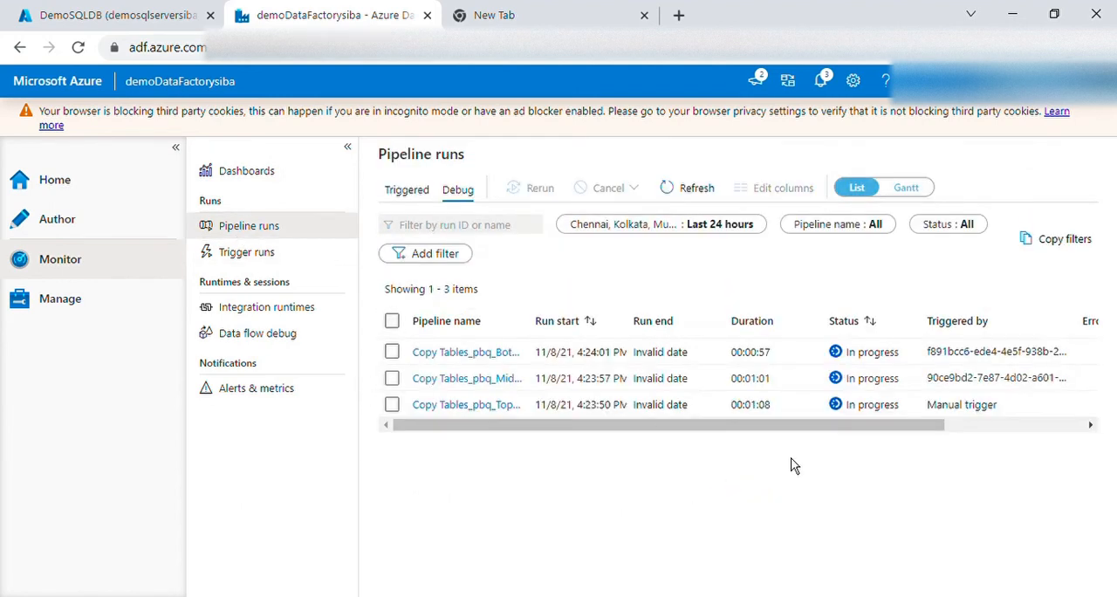
# Switch to the DemoSQLDB query editor and show the existing query results for dbo.MainControlTable_pbq
pyautogui.click(147, 25)
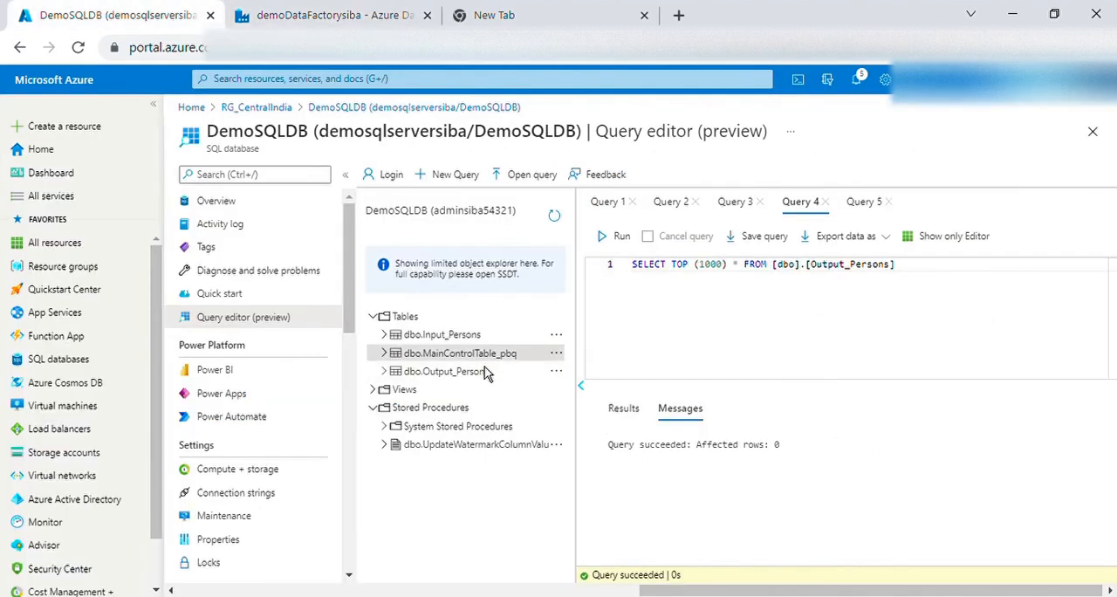
pyautogui.click(740, 209)
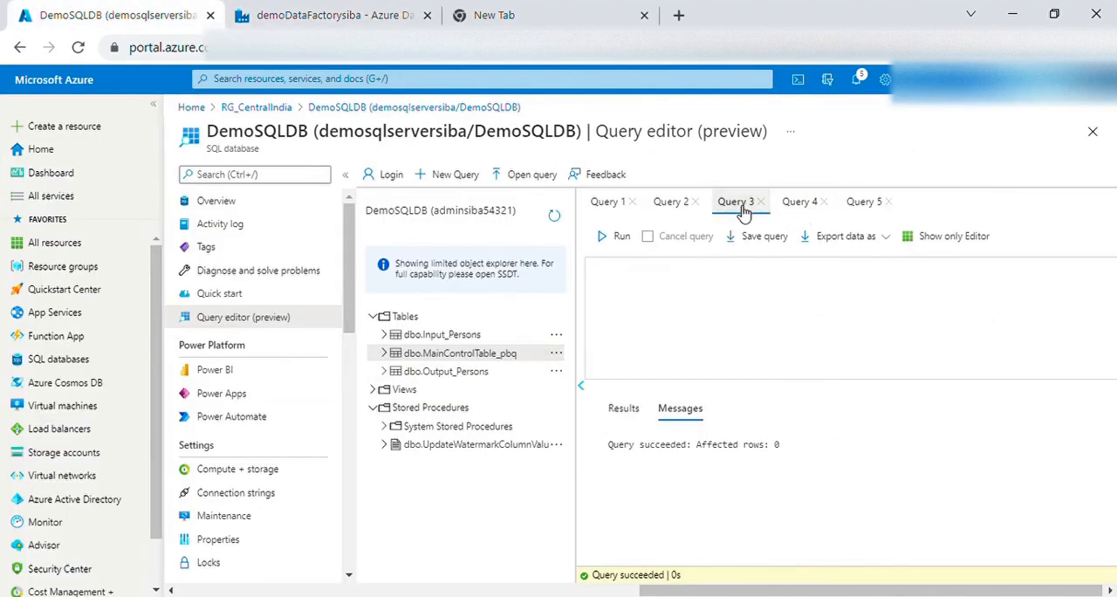
pyautogui.click(673, 210)
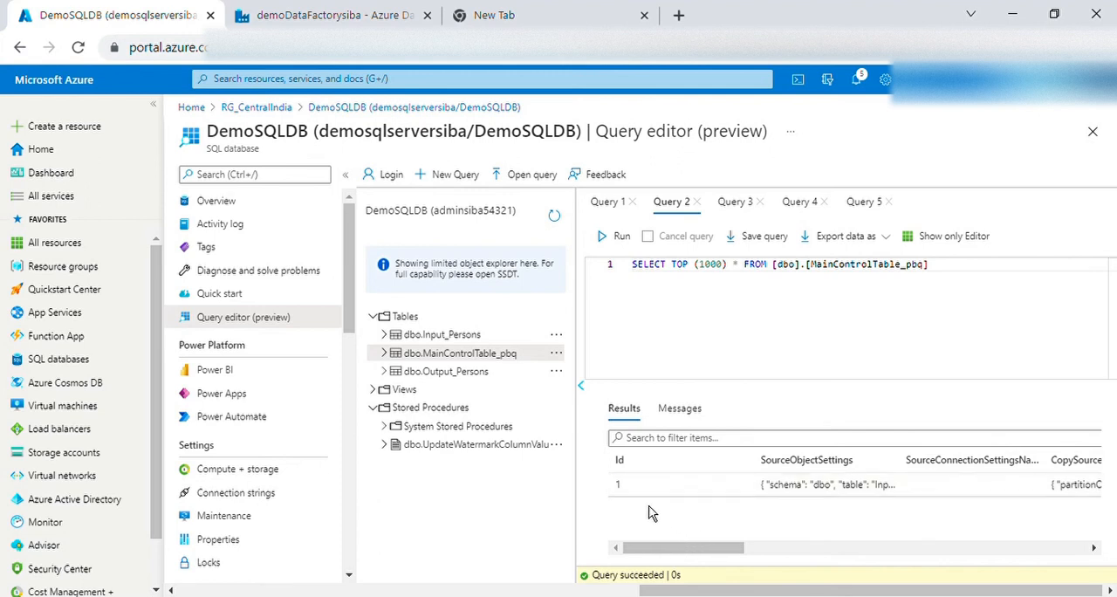
# Review the columns of the dbo.MainControlTable_pbq results and the table creation script in Query 1
pyautogui.moveTo(724, 551); pyautogui.dragTo(785, 564)
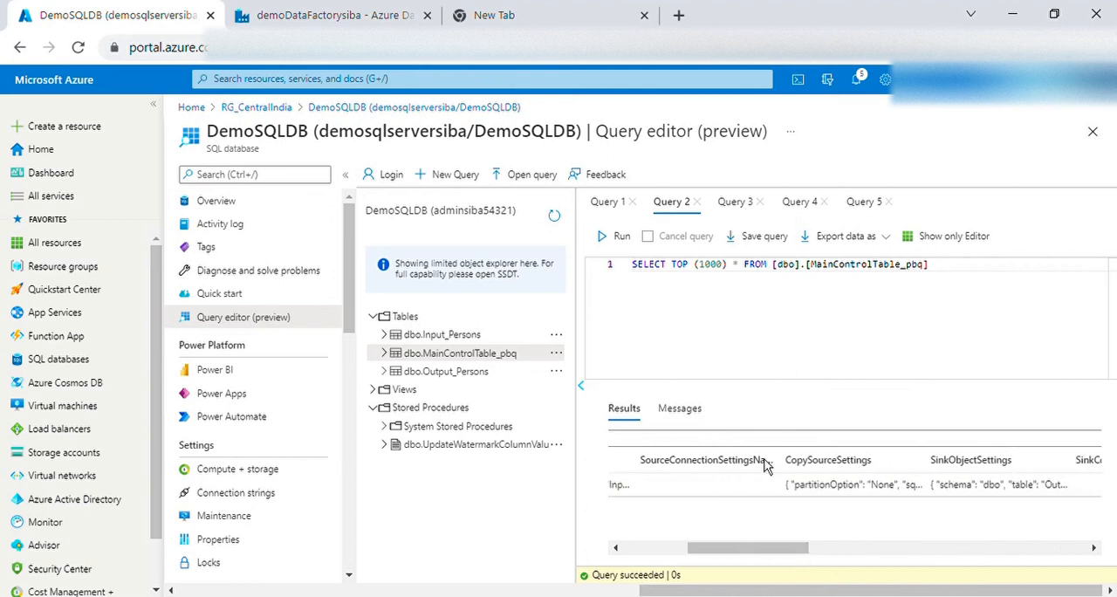
pyautogui.click(614, 209)
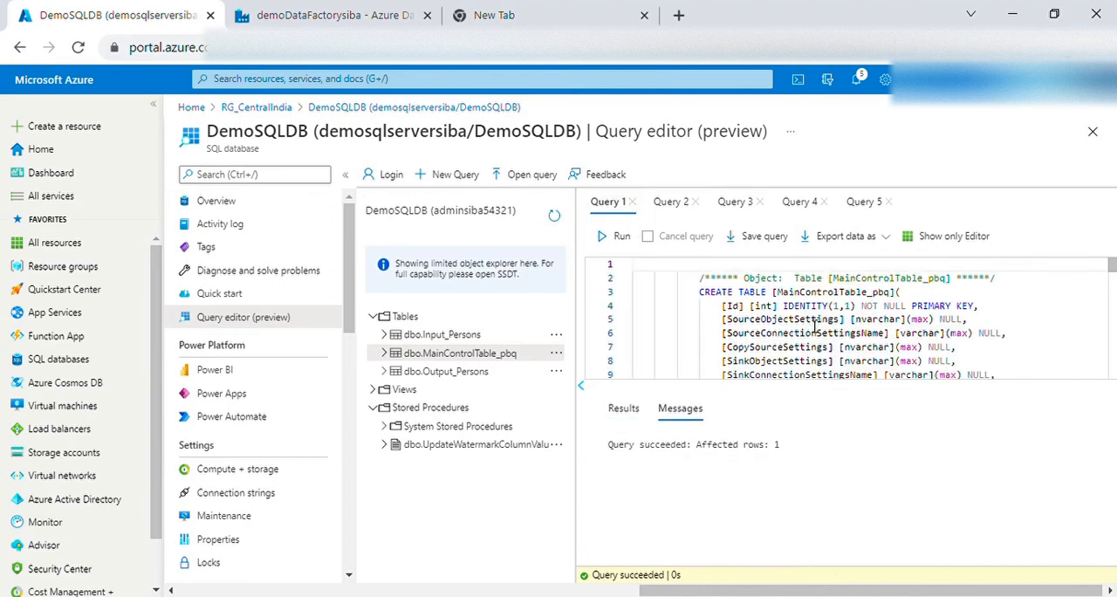
pyautogui.scroll(-12, 816, 325)
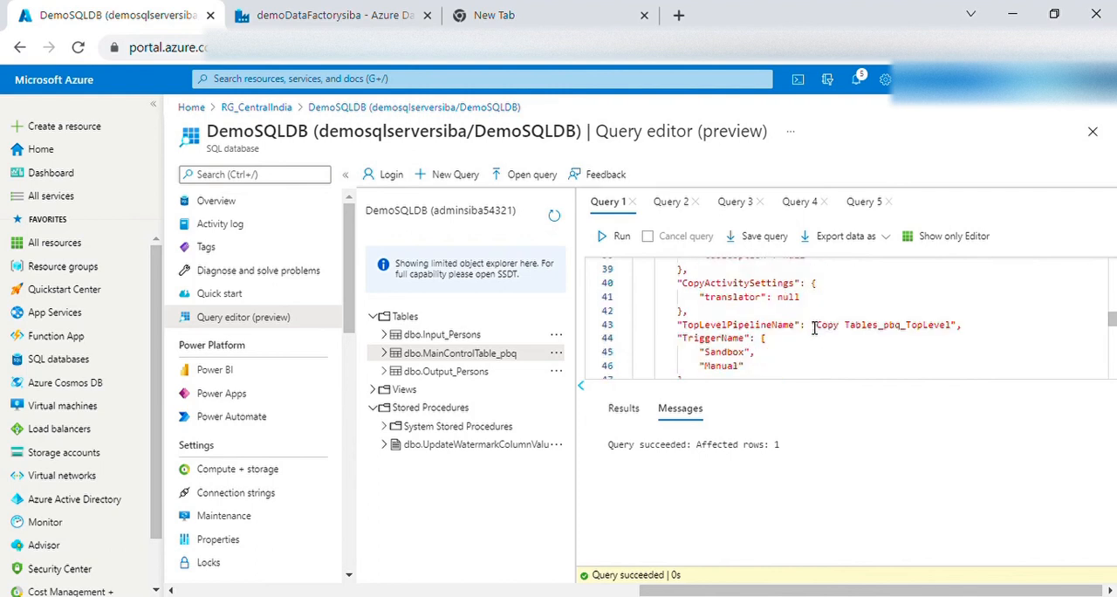
pyautogui.scroll(-12, 814, 327)
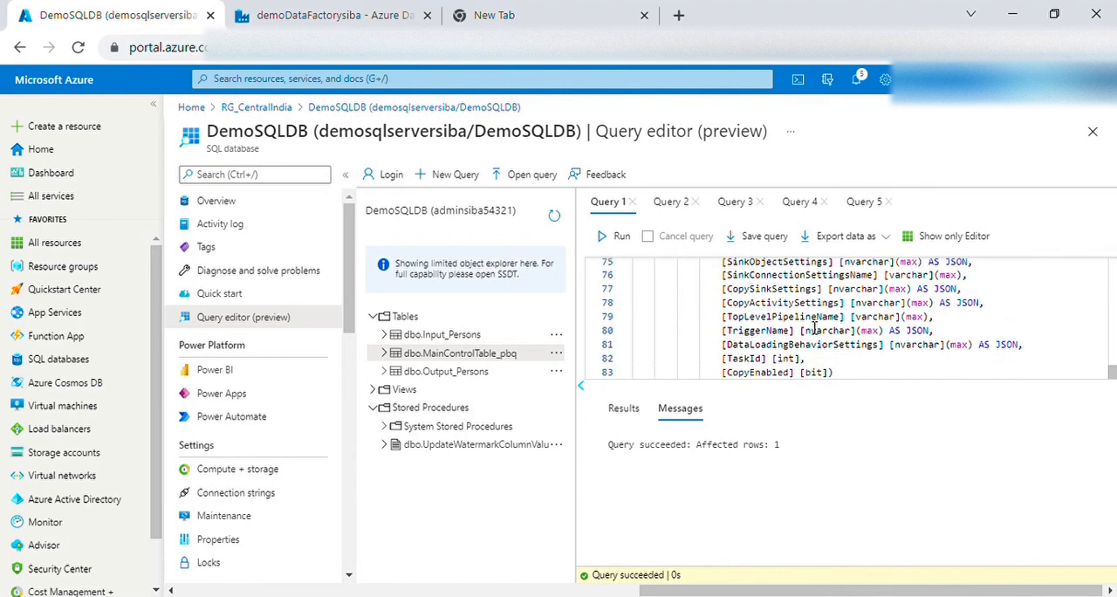
pyautogui.click(670, 202)
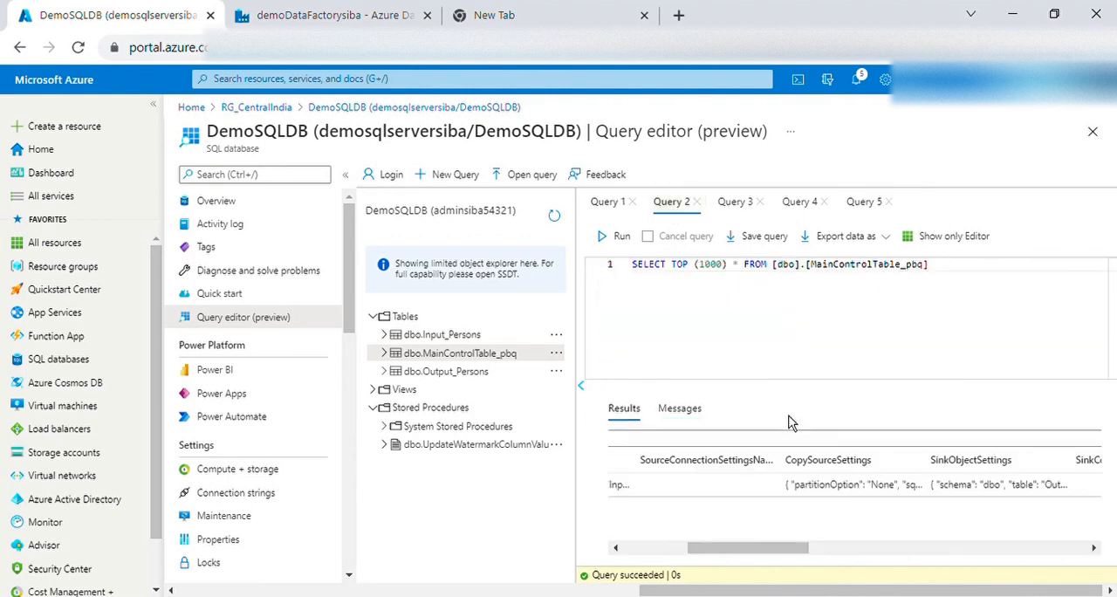
pyautogui.moveTo(778, 548); pyautogui.dragTo(1051, 568)
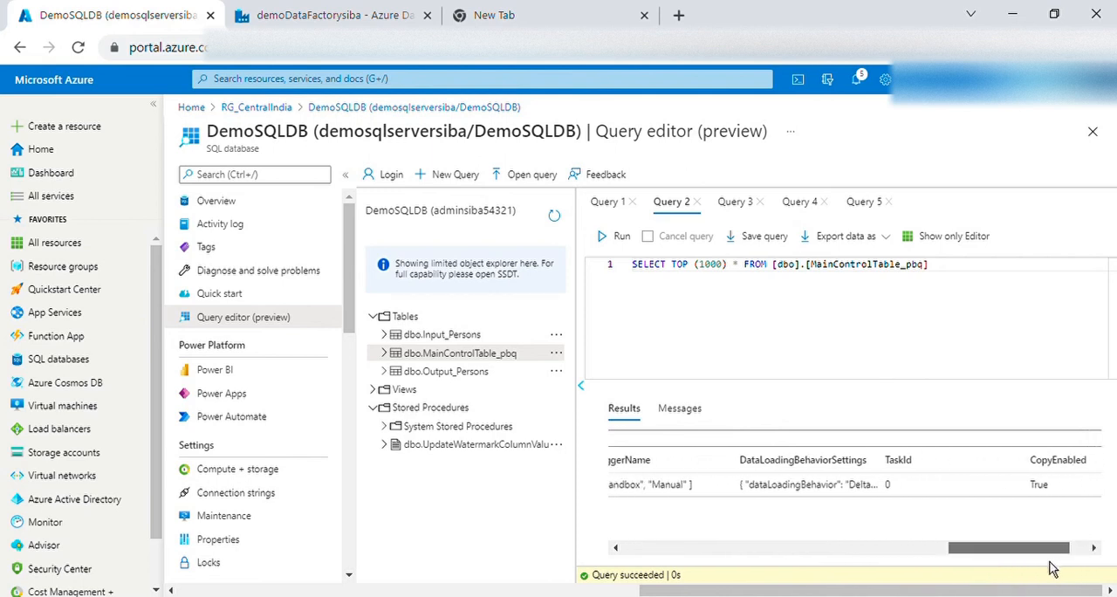
# Switch to the demoDataFactorysiba monitor and refresh the debug pipeline runs until all three Copy Tables_pbq runs are finished
pyautogui.click(367, 25)
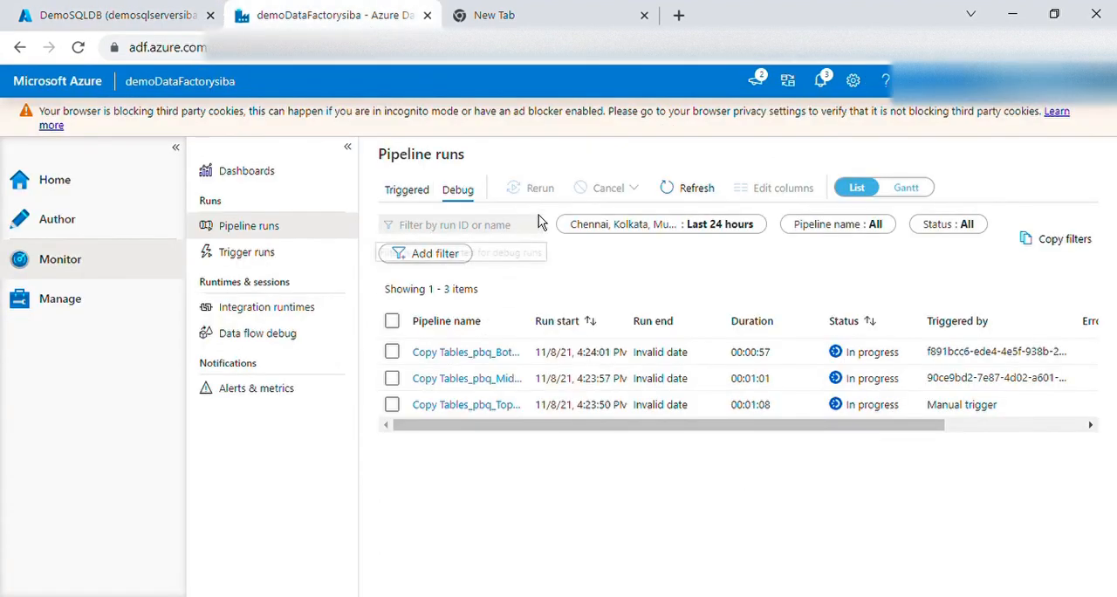
pyautogui.click(695, 191)
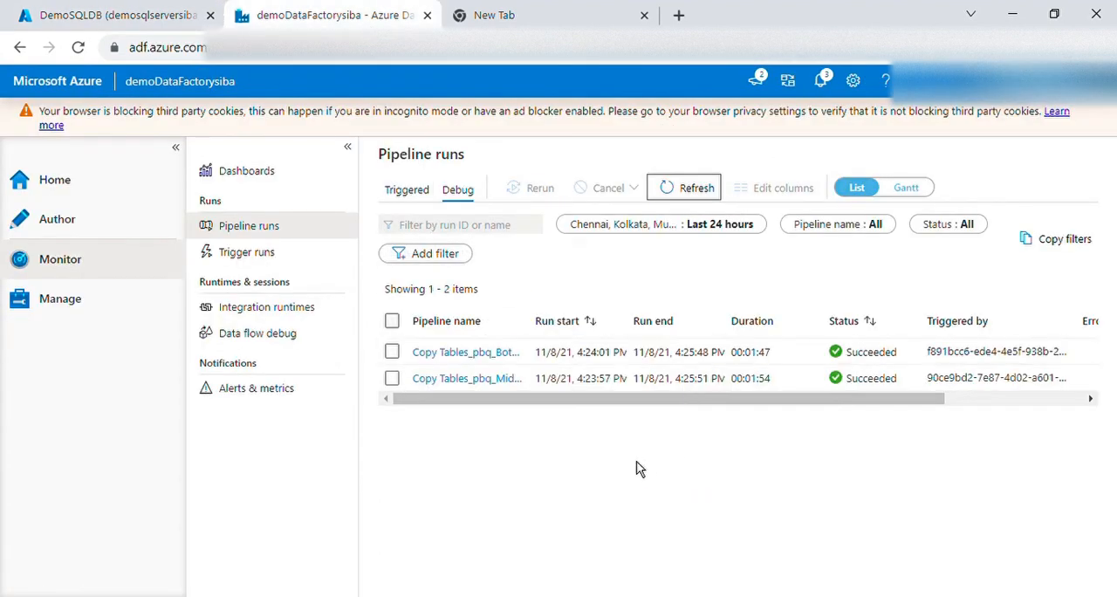
pyautogui.click(696, 189)
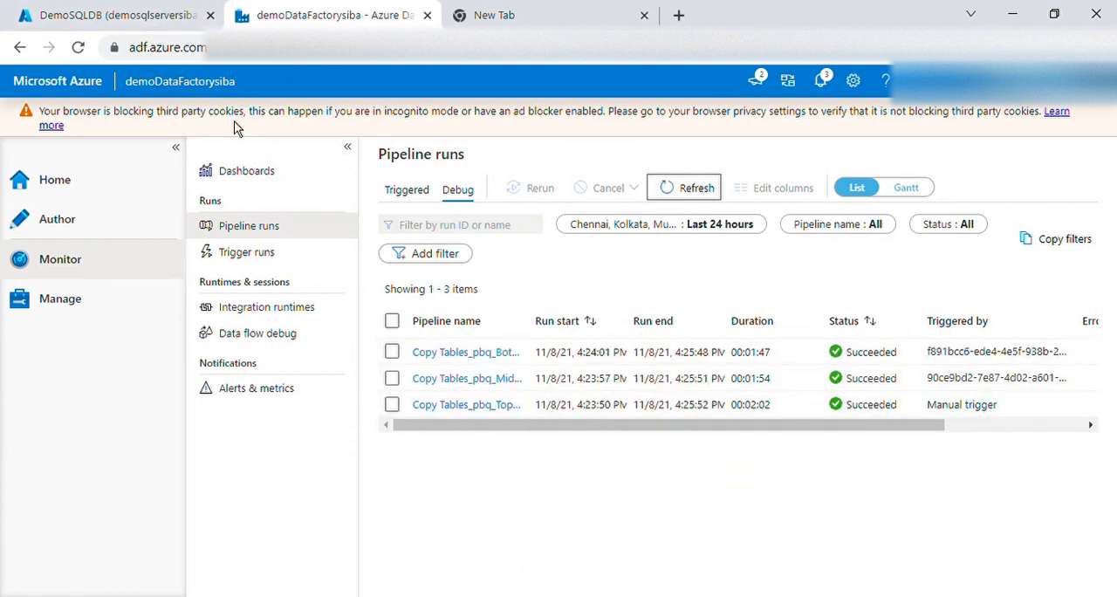
# Return to the DemoSQLDB query editor and run a new SELECT TOP (1000) query on dbo.Output_Persons to check the copied rows
pyautogui.click(131, 21)
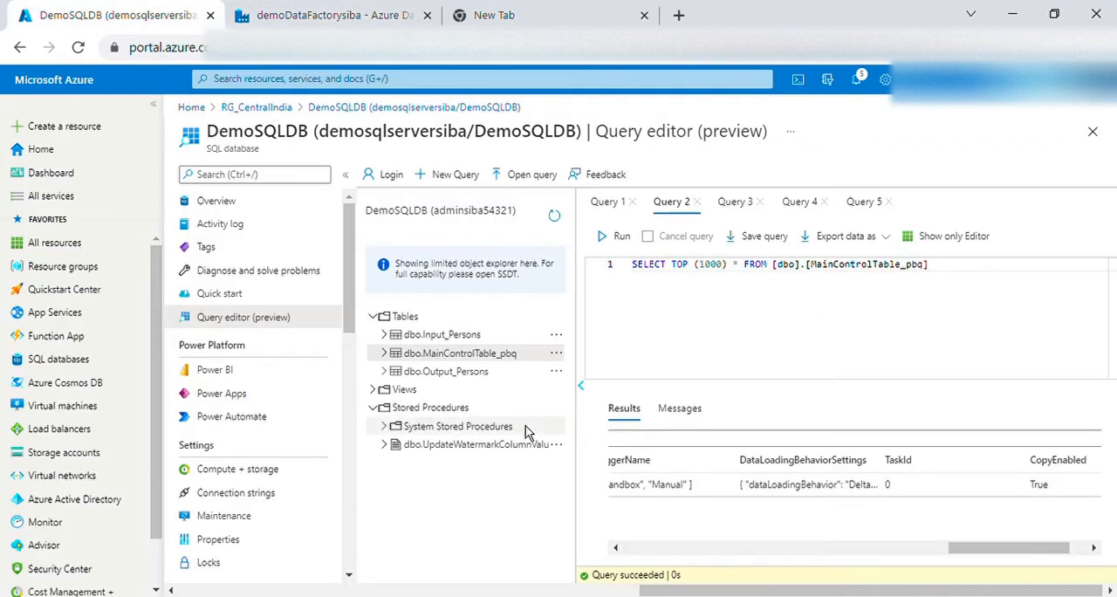
pyautogui.rightClick(475, 375)
pyautogui.click(513, 397)
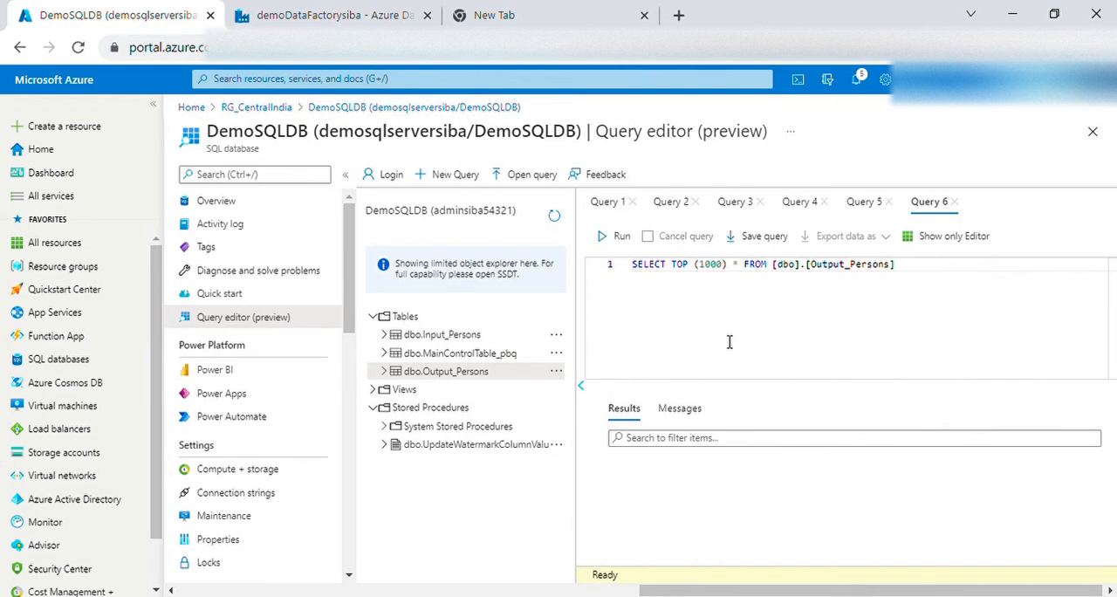
pyautogui.moveTo(938, 280); pyautogui.dragTo(630, 267)
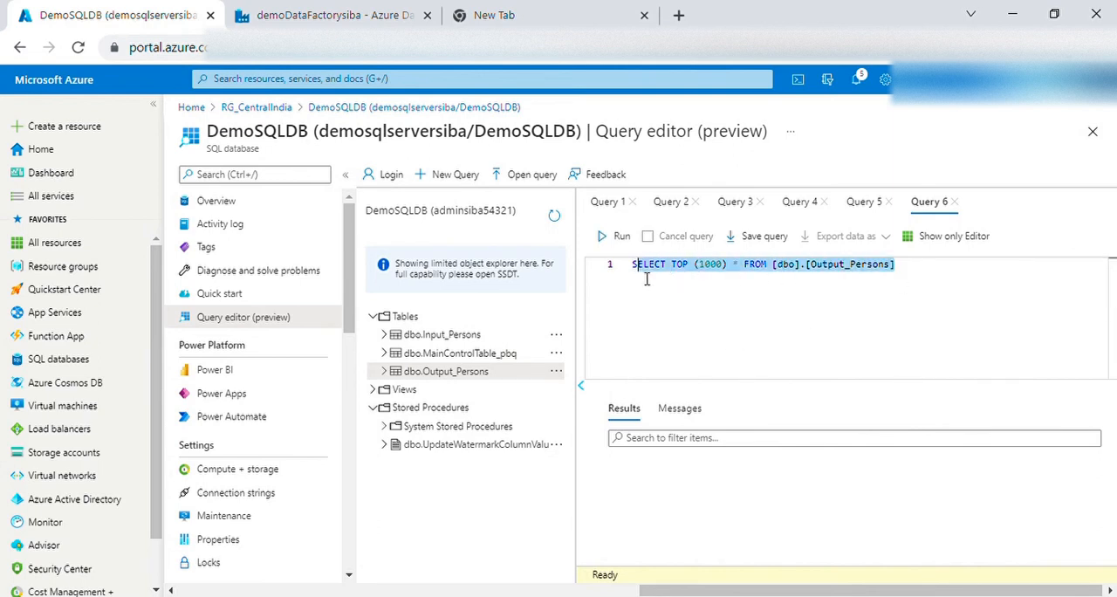
pyautogui.click(622, 237)
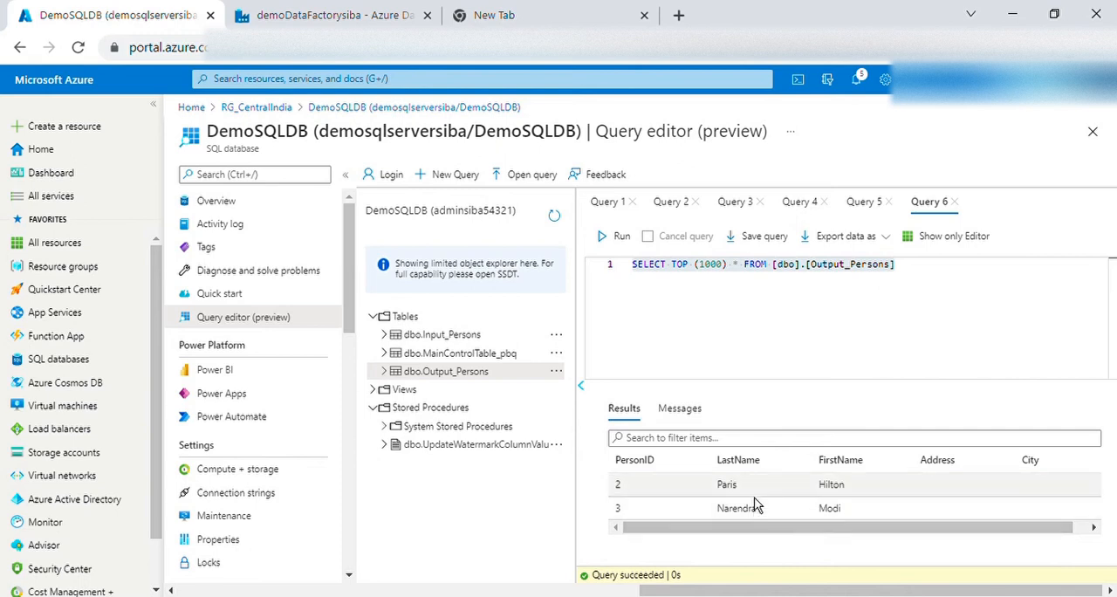
pyautogui.click(758, 278)
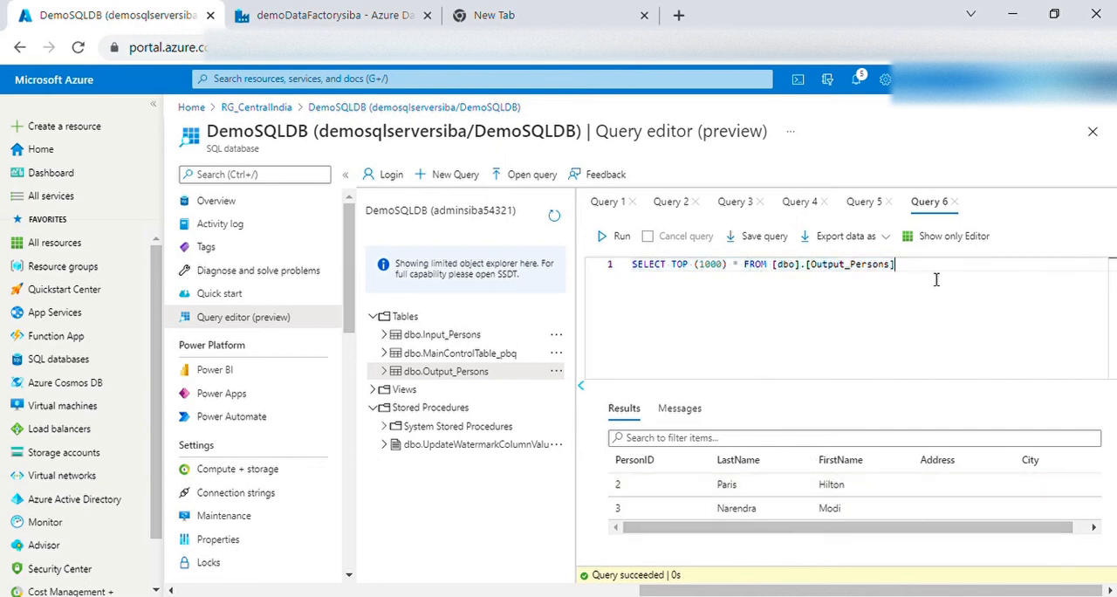
pyautogui.moveTo(937, 279); pyautogui.dragTo(639, 288)
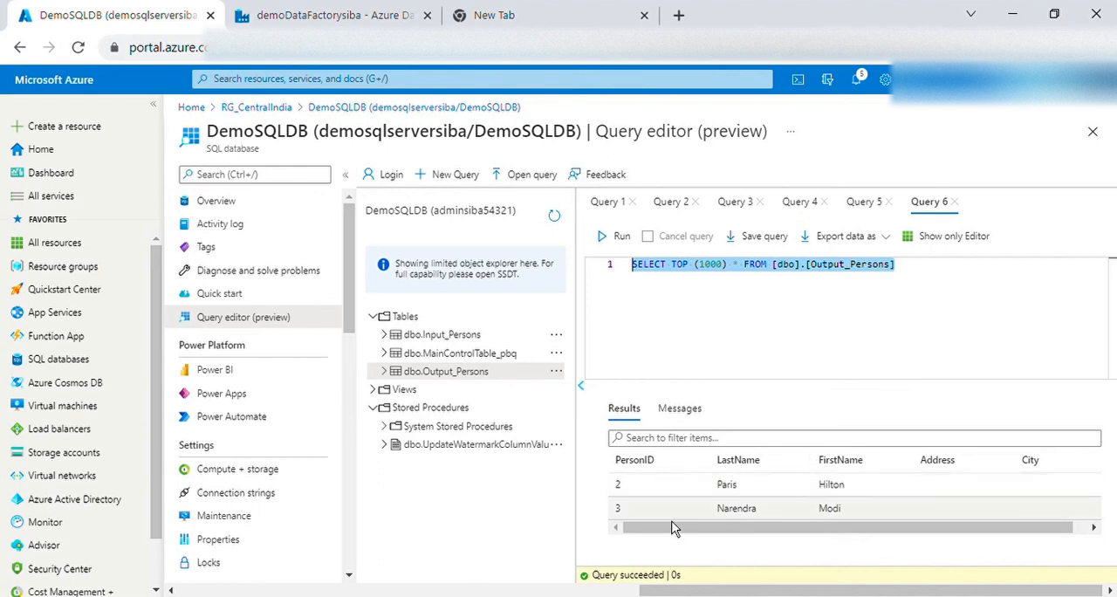
# Compare the output rows with the earlier query results for dbo.Input_Persons and dbo.Output_Persons
pyautogui.click(493, 363)
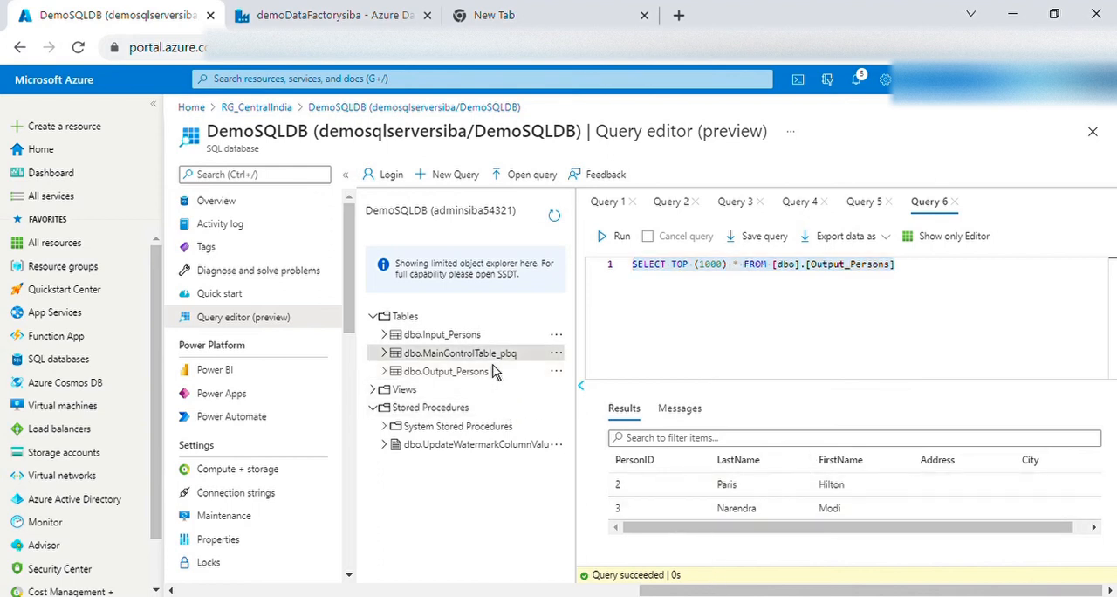
pyautogui.click(866, 202)
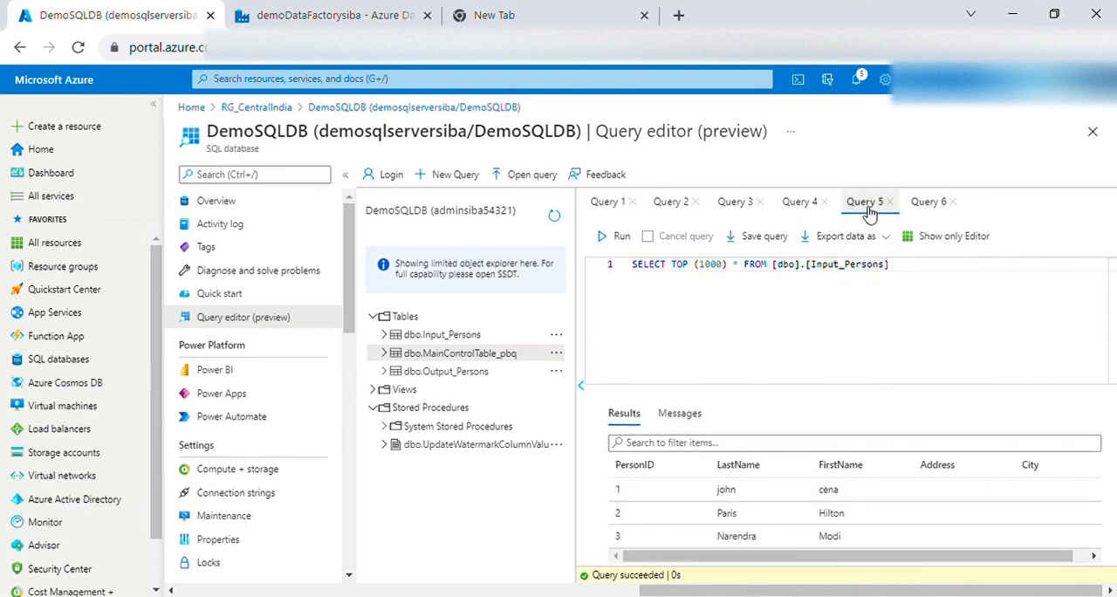
pyautogui.click(799, 204)
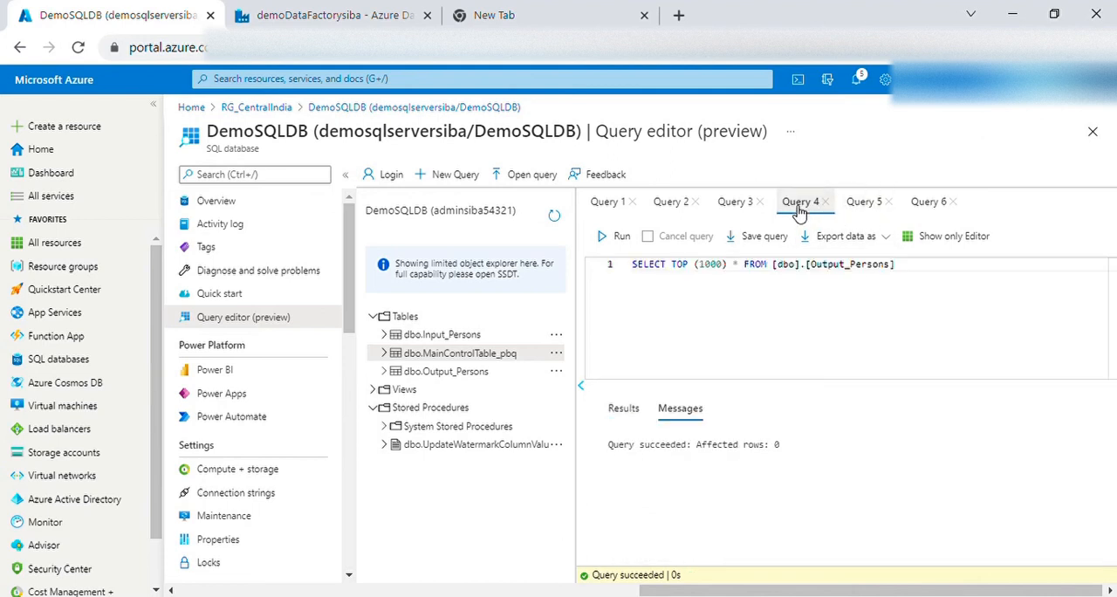
pyautogui.click(735, 204)
# Rerun the SELECT TOP (1000) query on dbo.MainControlTable_pbq and show the DataLoadingBehaviorSettings column of its results
pyautogui.click(672, 206)
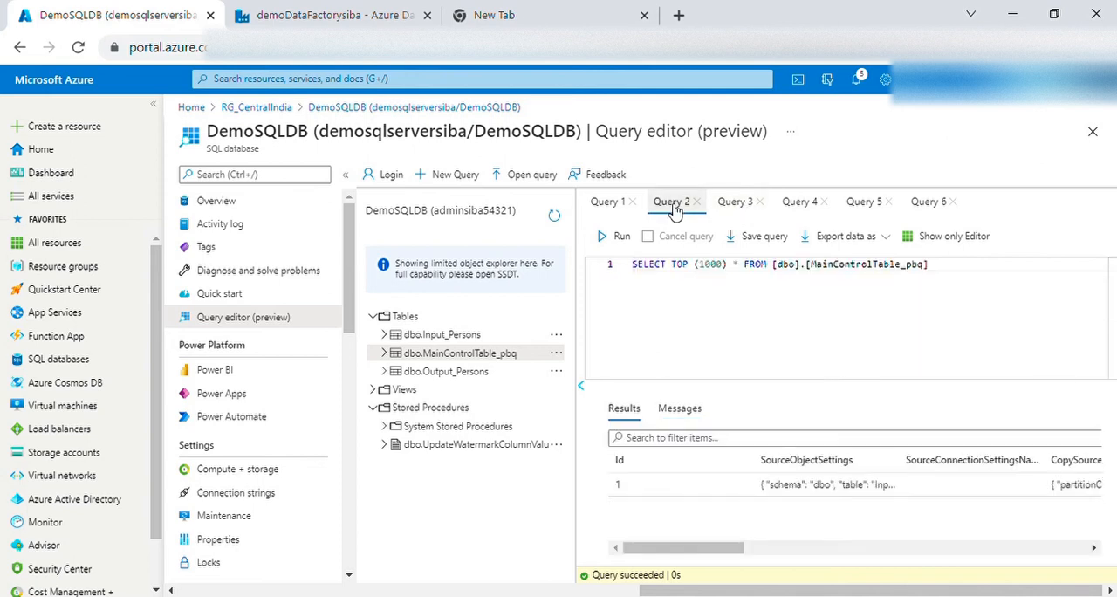
pyautogui.moveTo(947, 278); pyautogui.dragTo(641, 276)
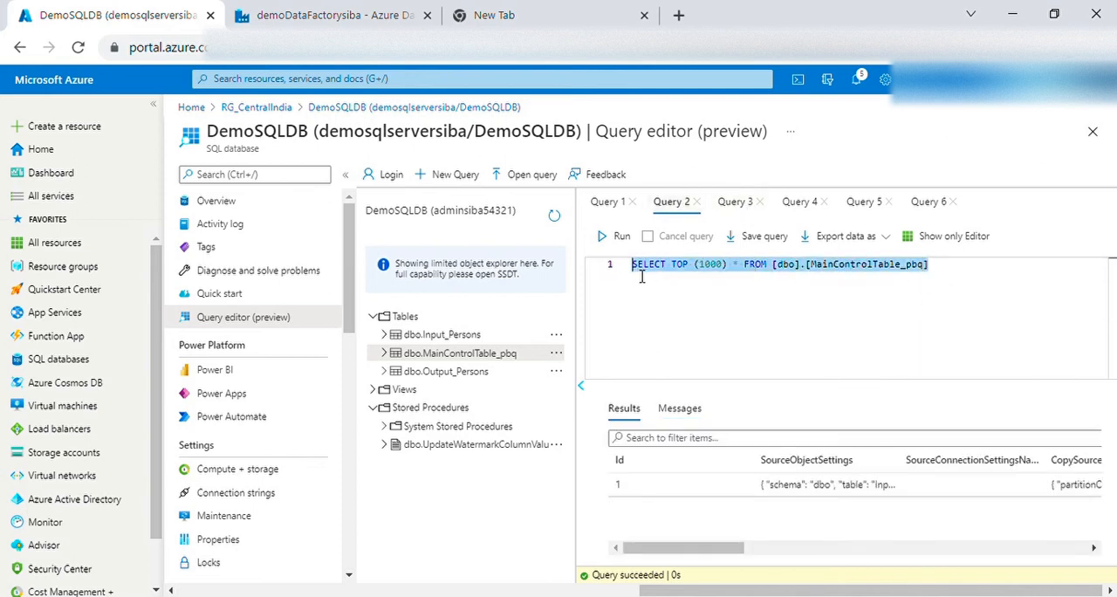
pyautogui.click(622, 238)
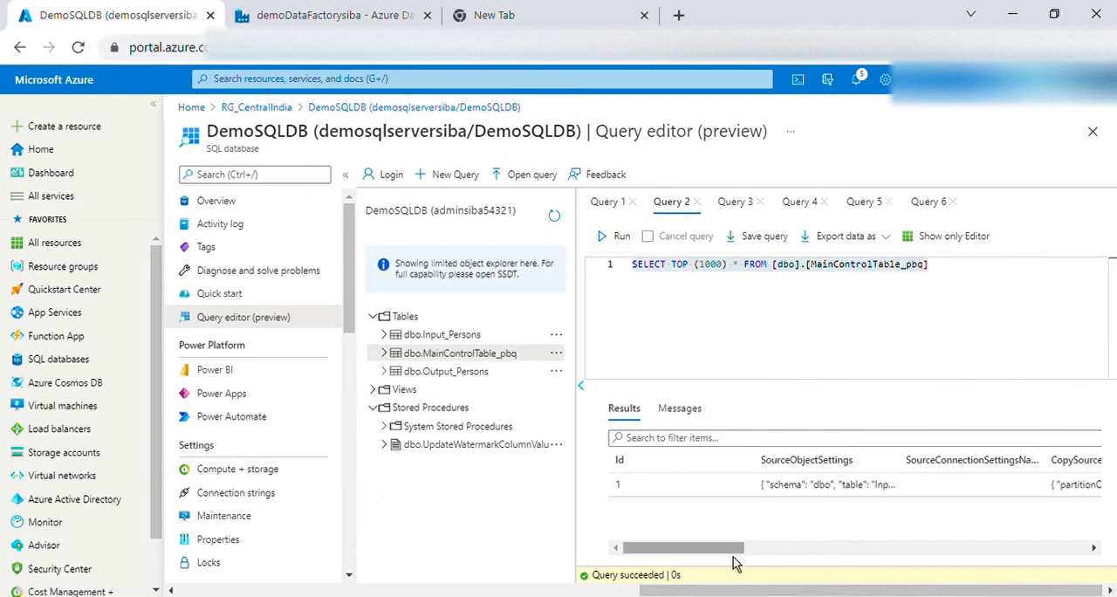
pyautogui.moveTo(705, 549); pyautogui.dragTo(1067, 563)
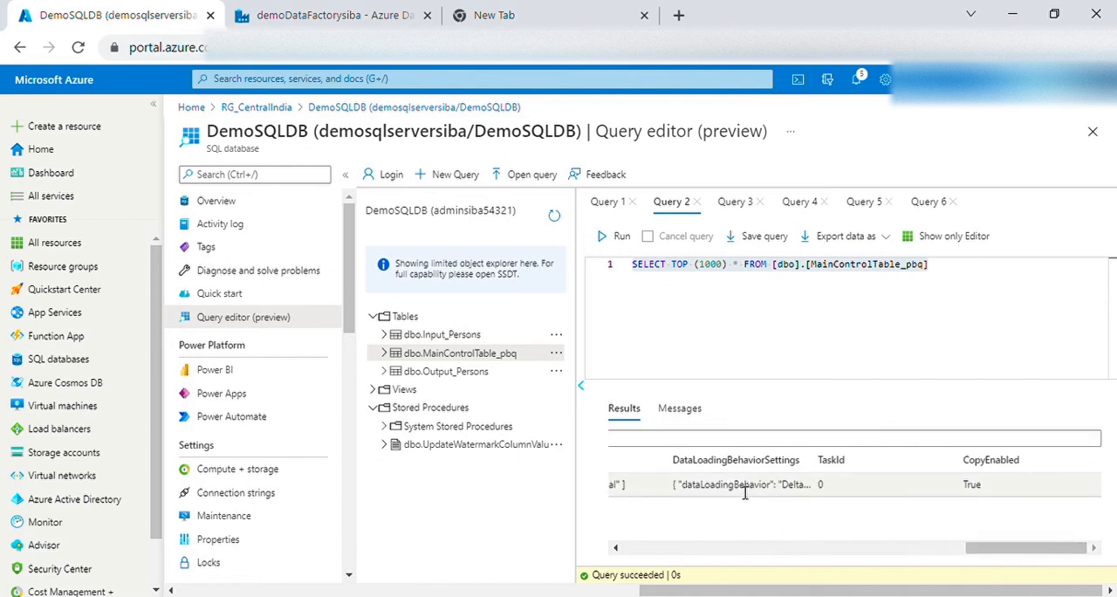
pyautogui.moveTo(1007, 559); pyautogui.dragTo(962, 559)
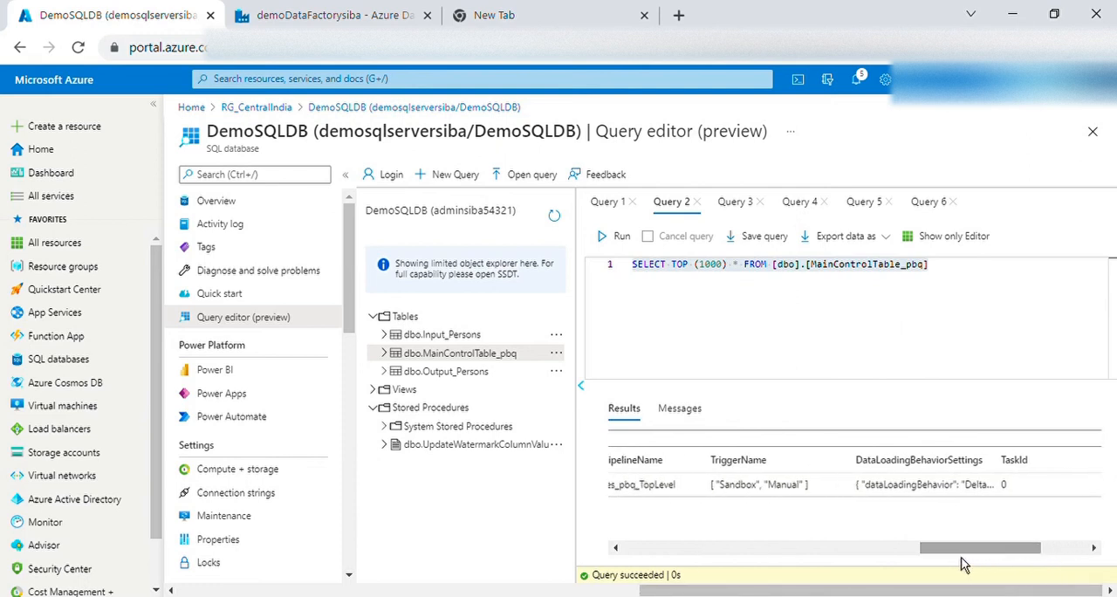
# Copy the DataLoadingBehaviorSettings value and paste it into a new browser tab's address bar to read its watermark settings
pyautogui.moveTo(858, 485); pyautogui.dragTo(946, 486)
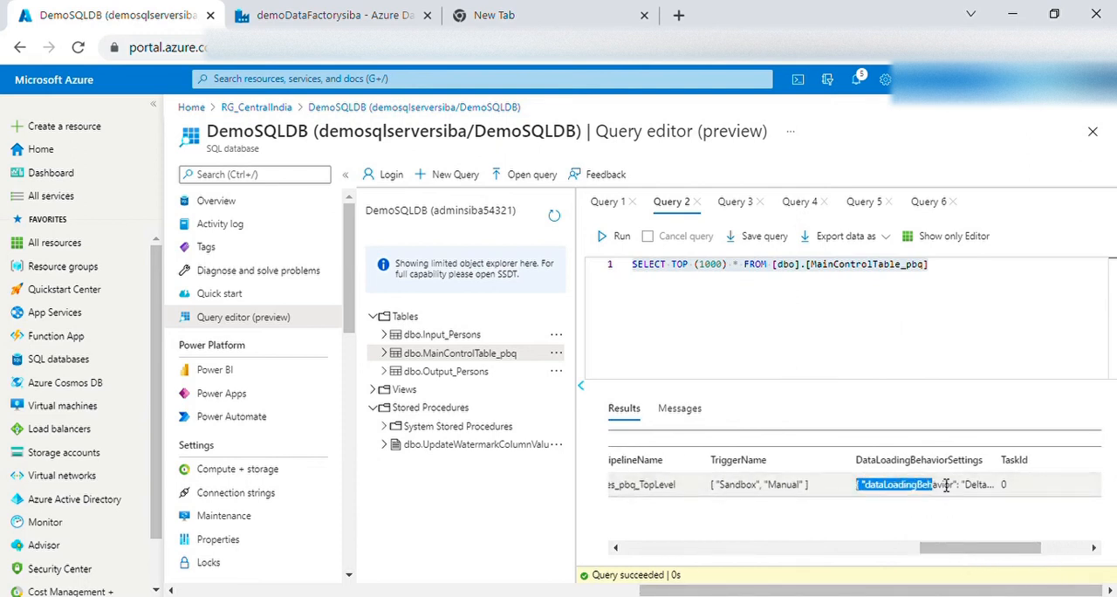
pyautogui.tripleClick(933, 493)
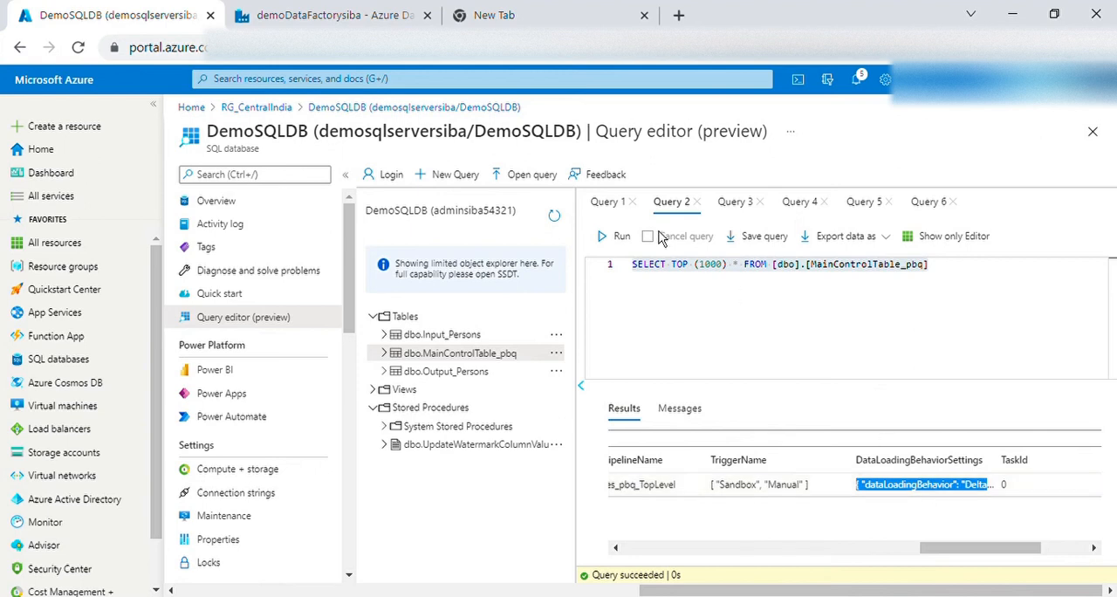
pyautogui.click(678, 16)
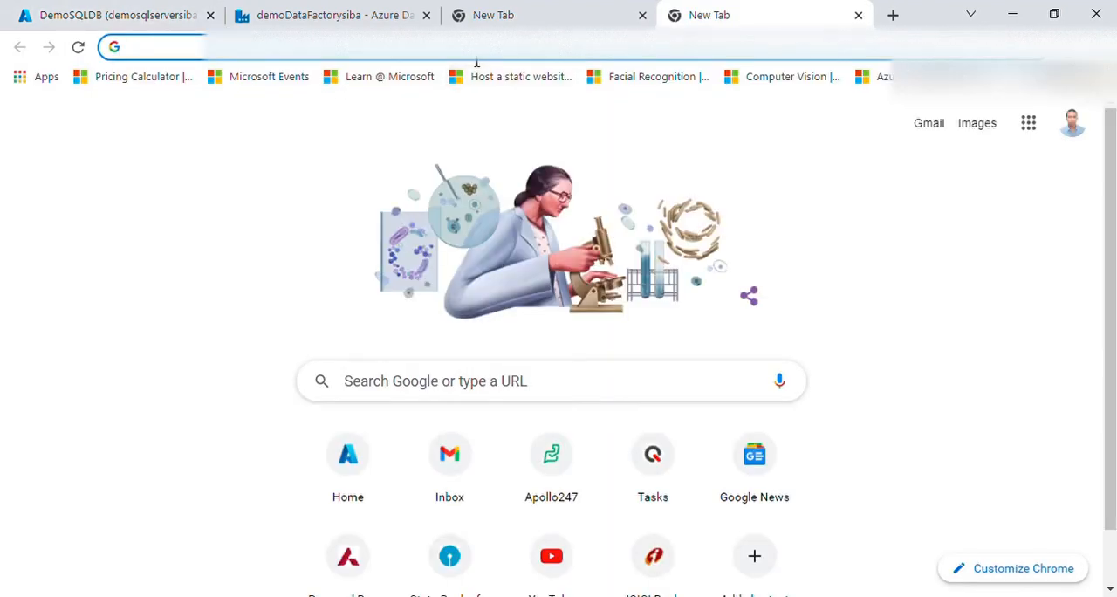
pyautogui.hotkey('ctrl', 'v')
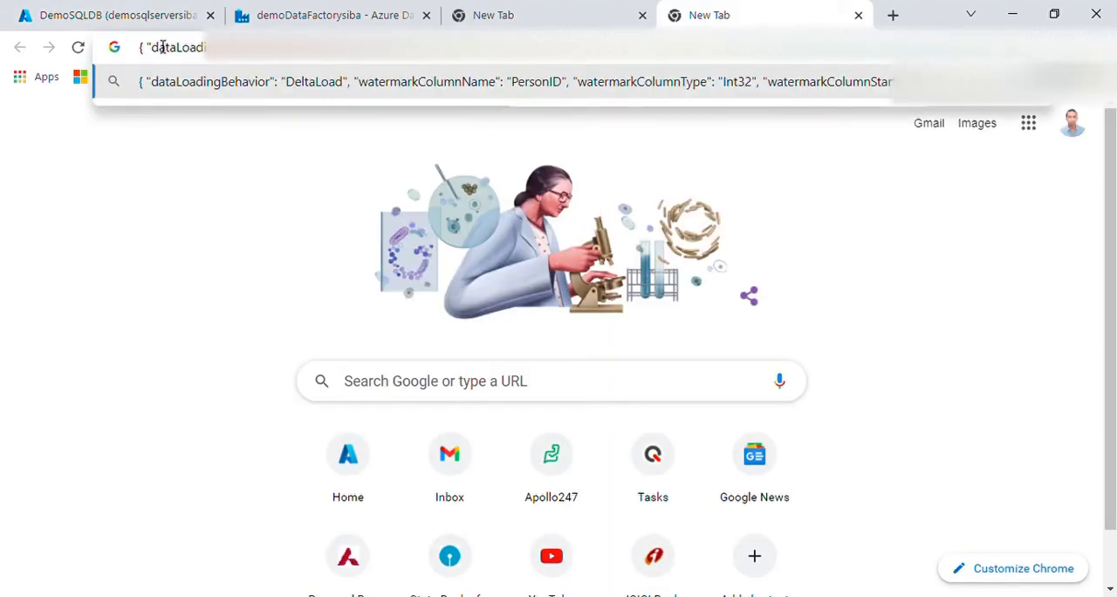
pyautogui.hotkey('ctrl', 'a')
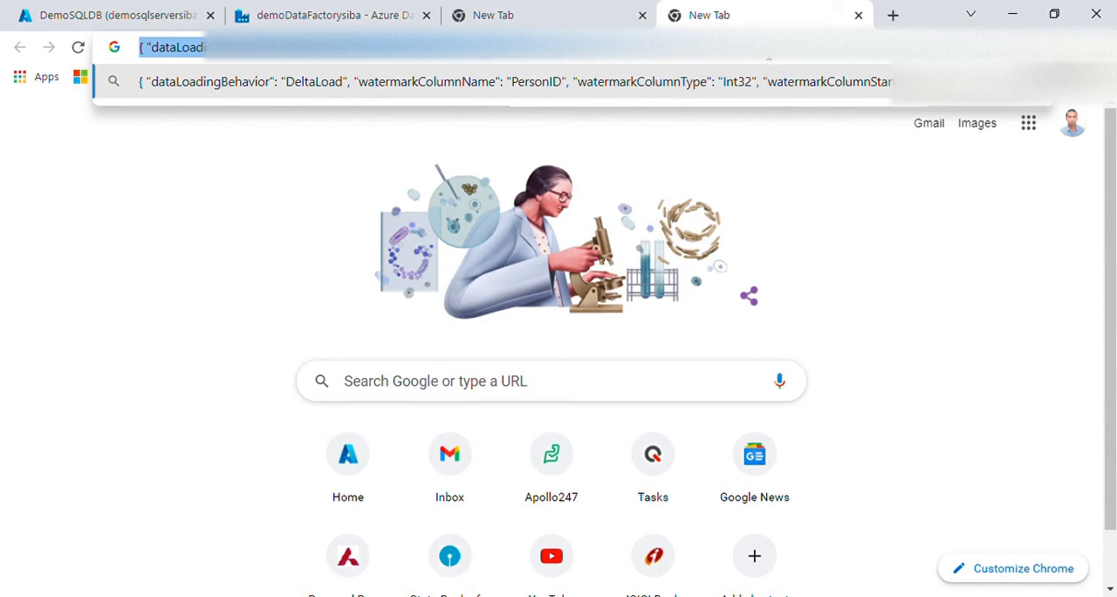
pyautogui.click(592, 59)
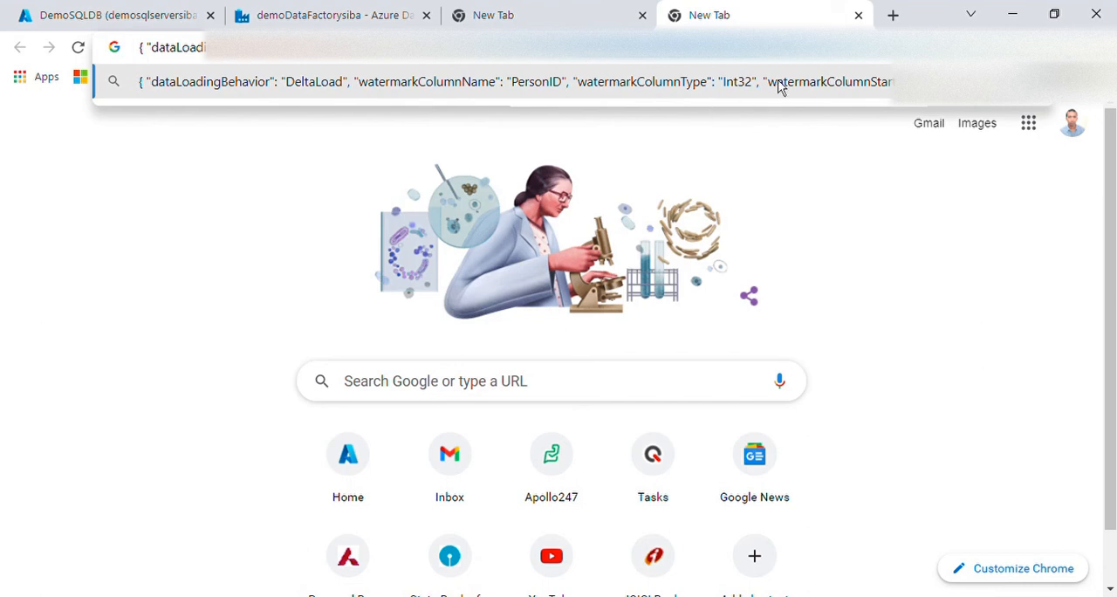
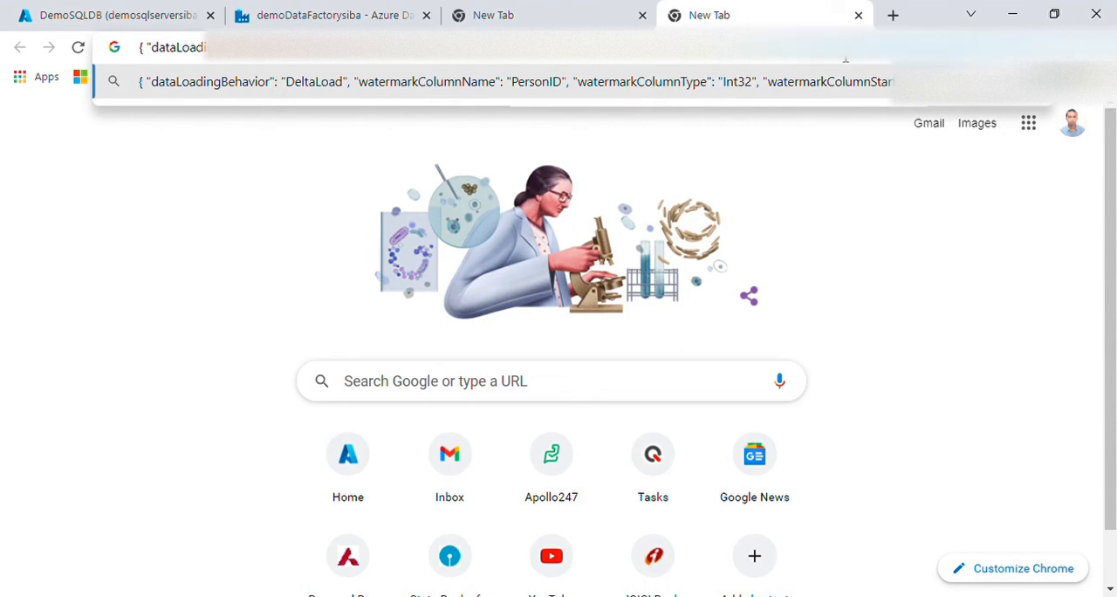
# Return to the DemoSQLDB query editor and open dbo.MainControlTable_pbq for data editing, acknowledging the preview terms
pyautogui.hotkey('ctrl', 'a')
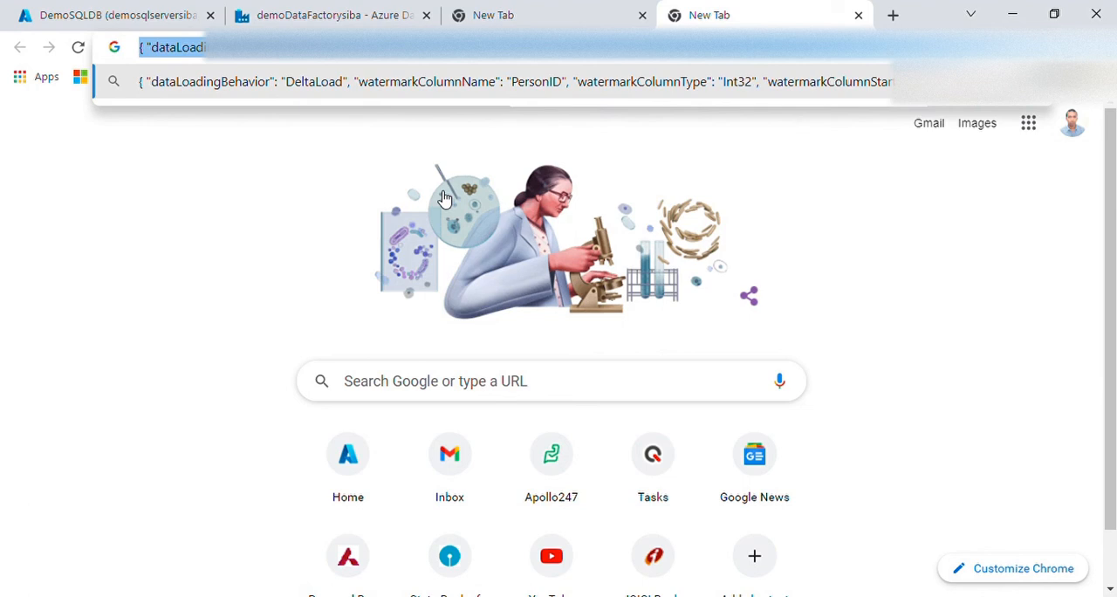
pyautogui.hotkey('alt', 'Tab')
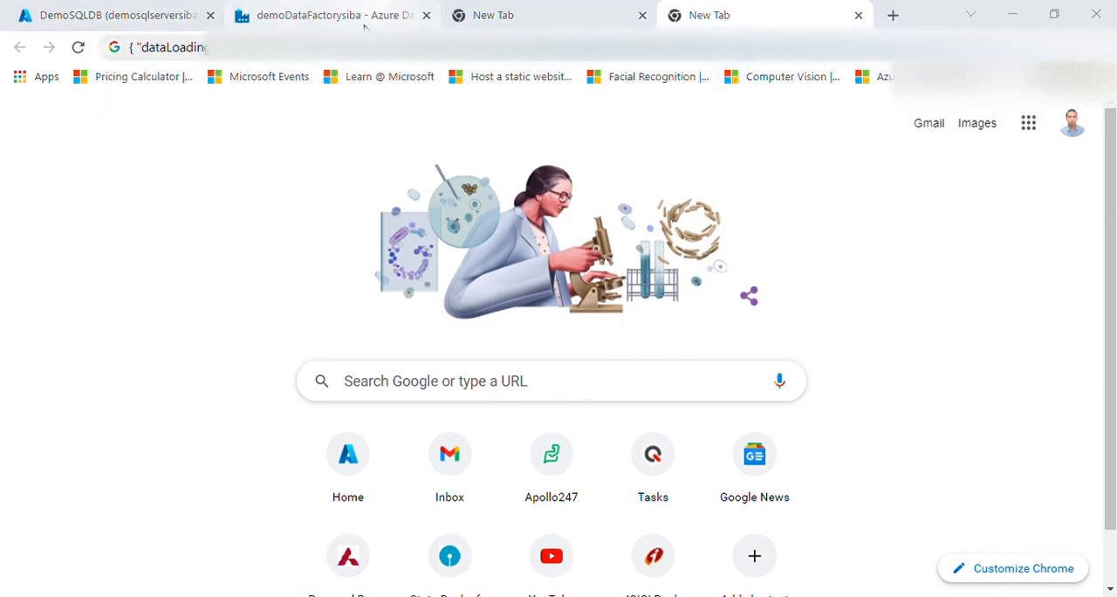
pyautogui.click(365, 27)
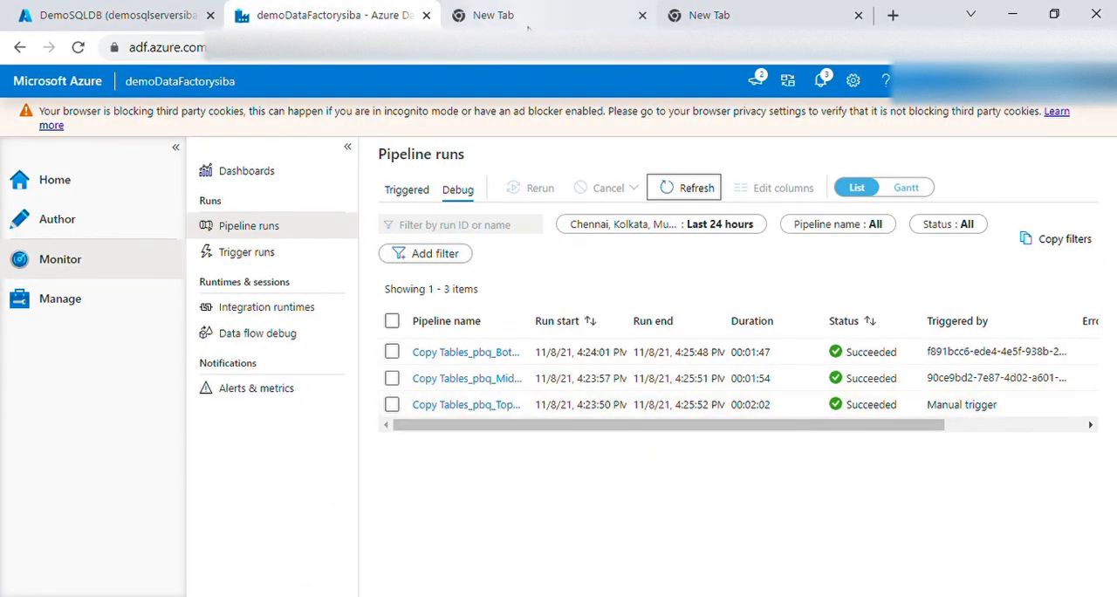
pyautogui.click(122, 15)
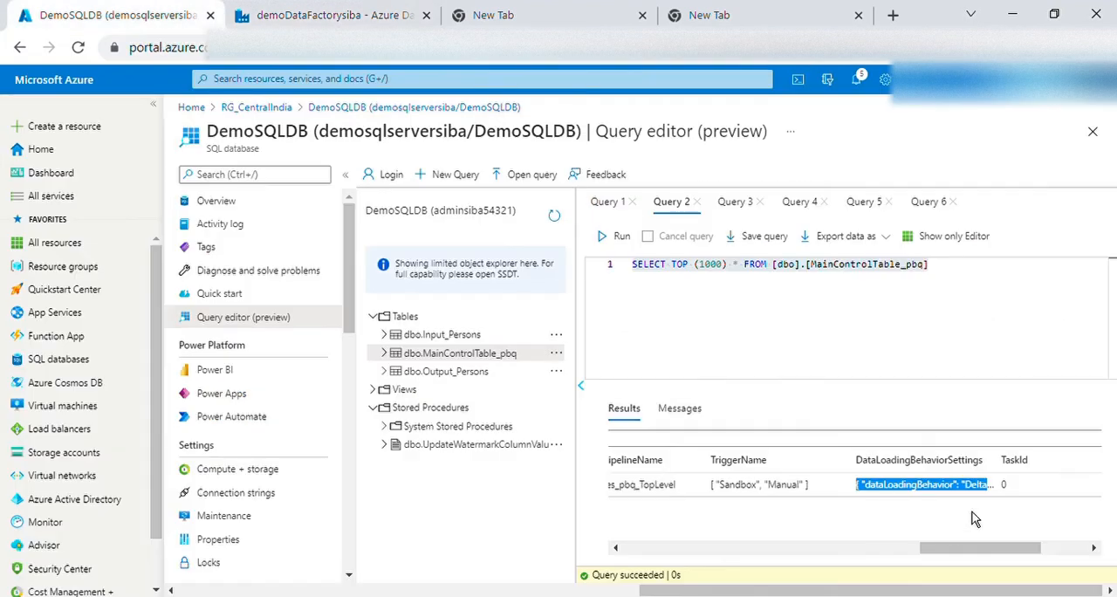
pyautogui.doubleClick(933, 486)
pyautogui.click(560, 354)
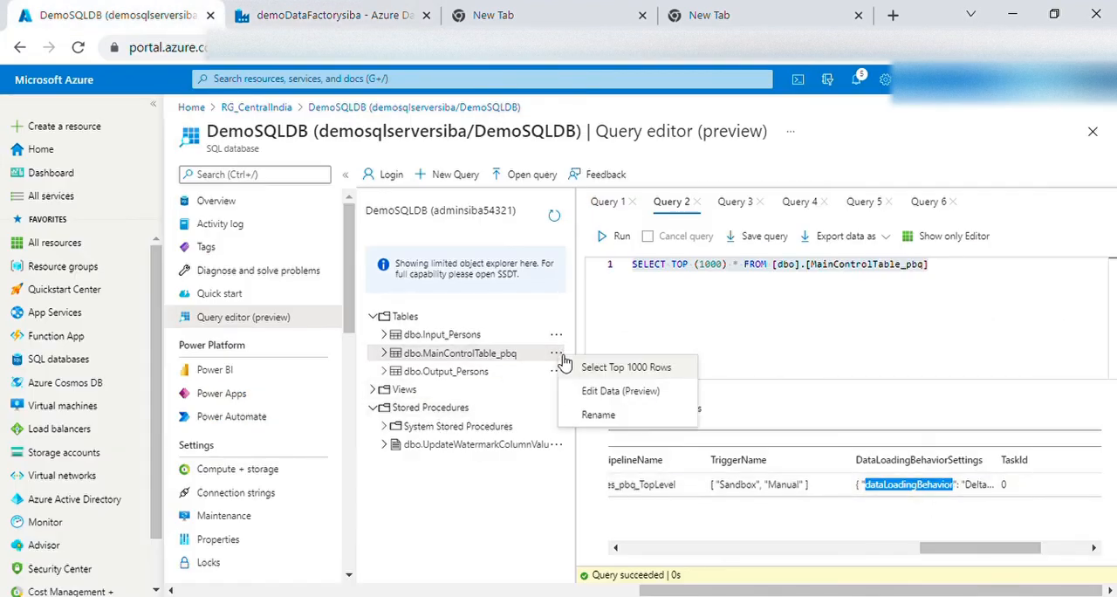
pyautogui.click(640, 390)
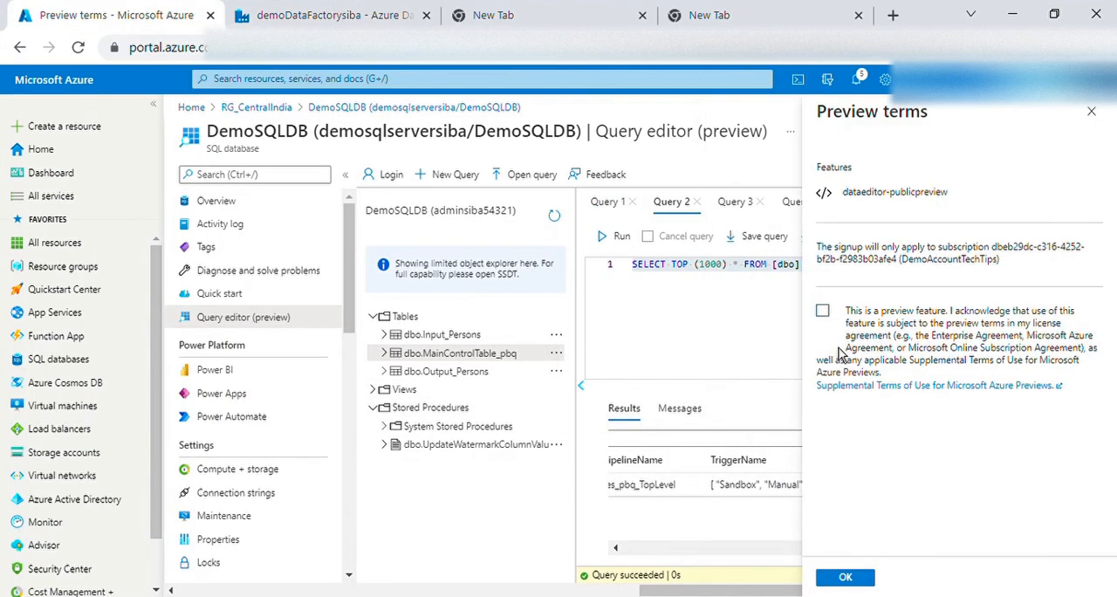
pyautogui.click(831, 320)
pyautogui.click(845, 578)
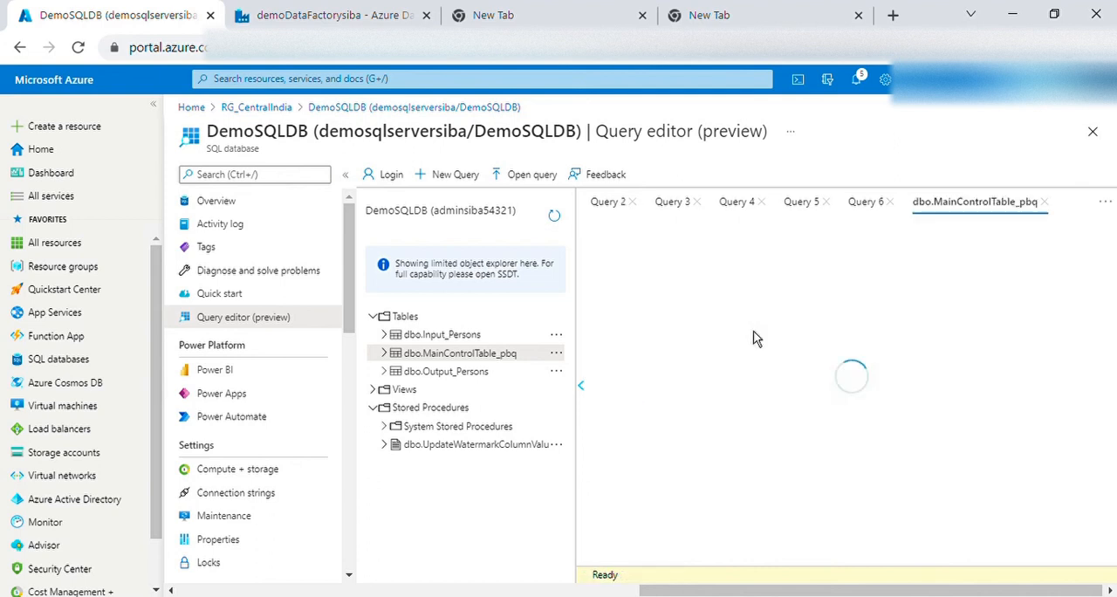
# Set the watermark start value in the row's DataLoadingBehaviorSettings to "0" and save the change to dbo.MainControlTable_pbq
pyautogui.moveTo(710, 347); pyautogui.dragTo(1096, 367)
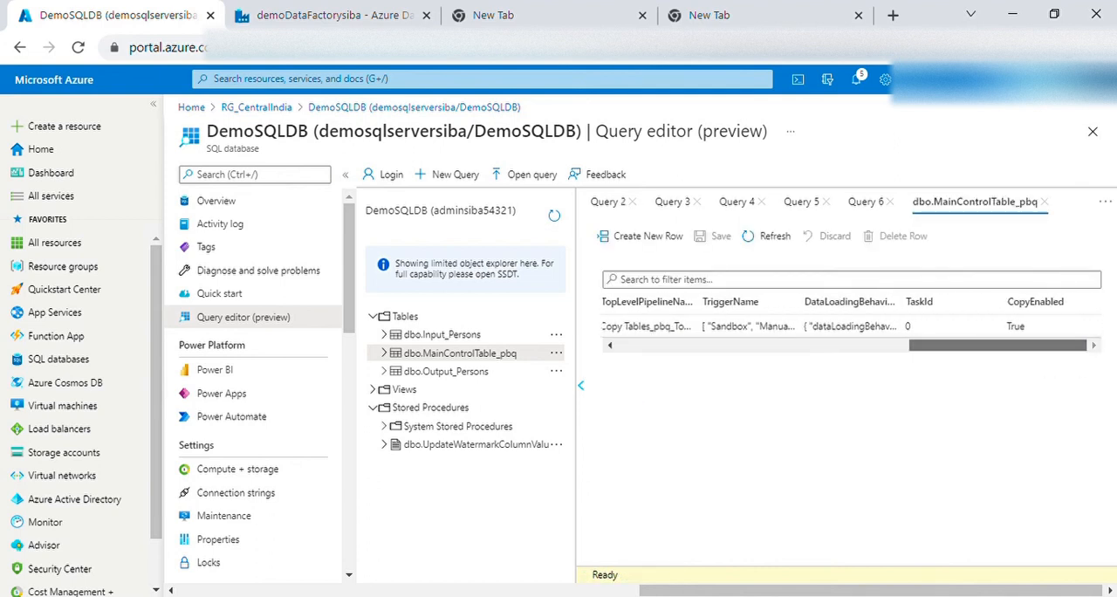
pyautogui.click(846, 329)
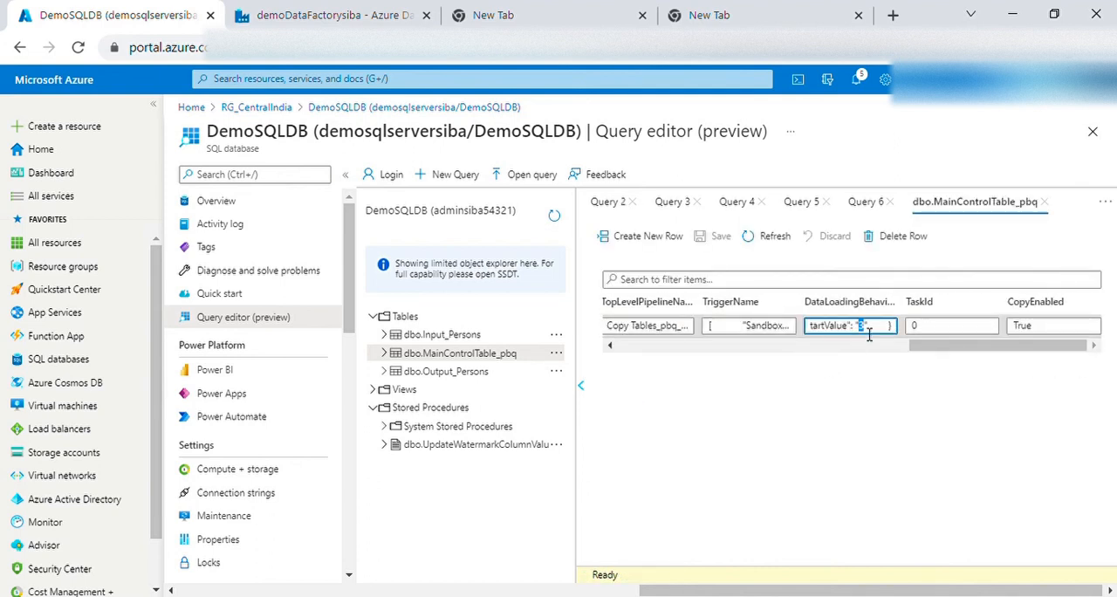
pyautogui.tripleClick(869, 334)
pyautogui.click(859, 329)
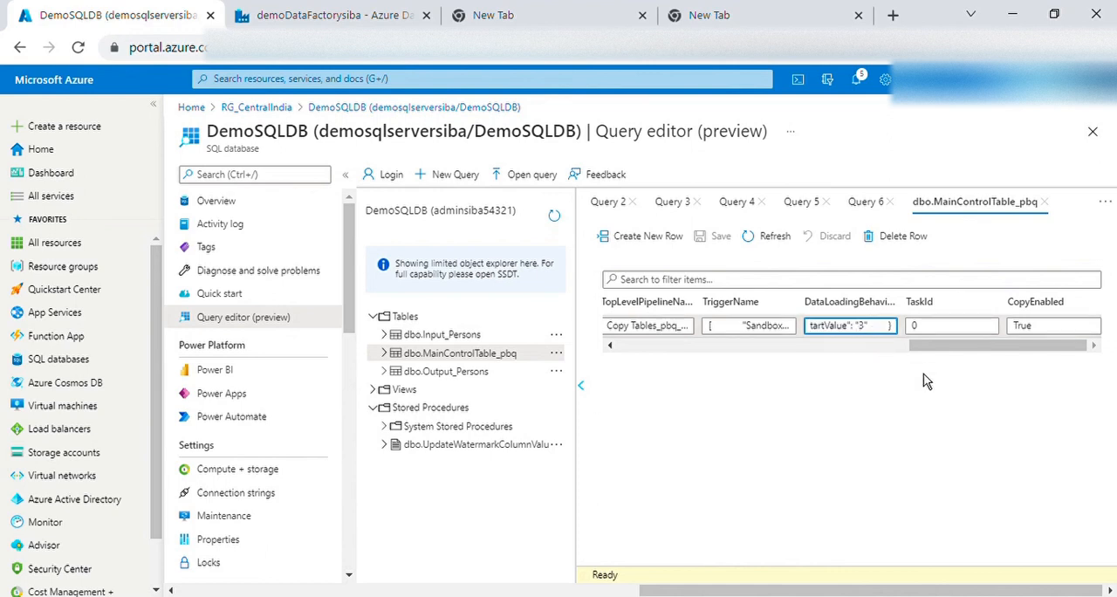
pyautogui.hotkey('shift', 'Right')
pyautogui.write('0')
pyautogui.click(896, 432)
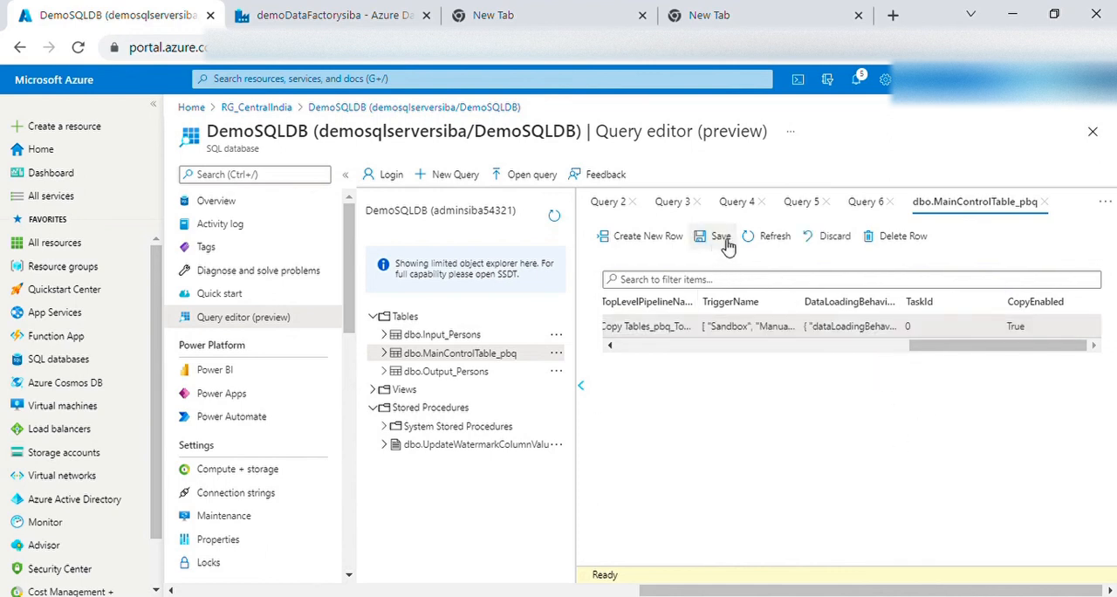
pyautogui.click(717, 237)
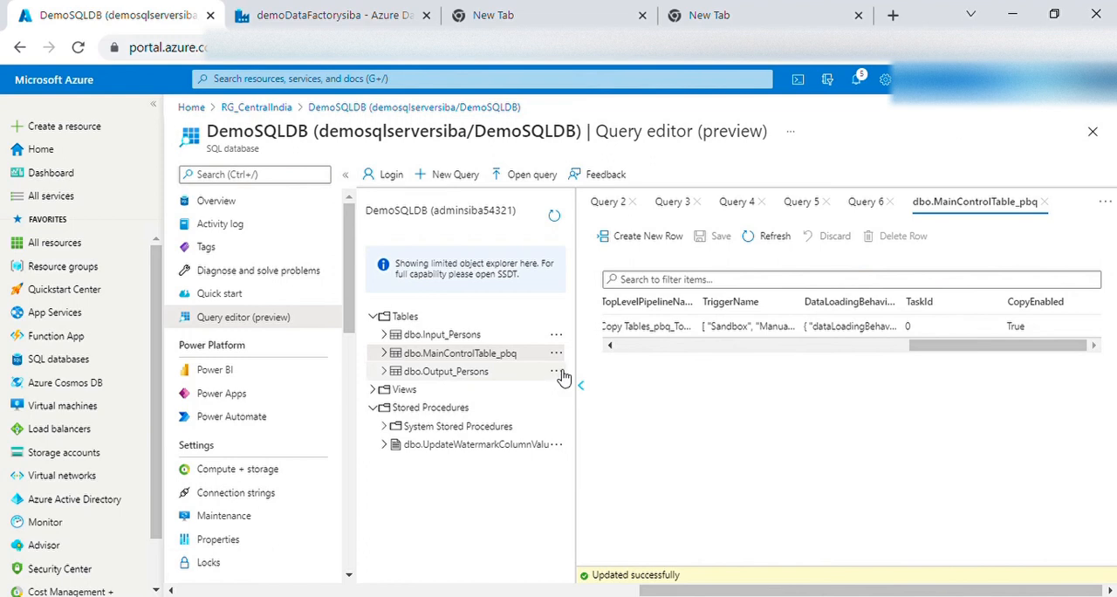
# Open dbo.Output_Persons for data editing, acknowledging the preview terms
pyautogui.click(557, 372)
pyautogui.click(627, 407)
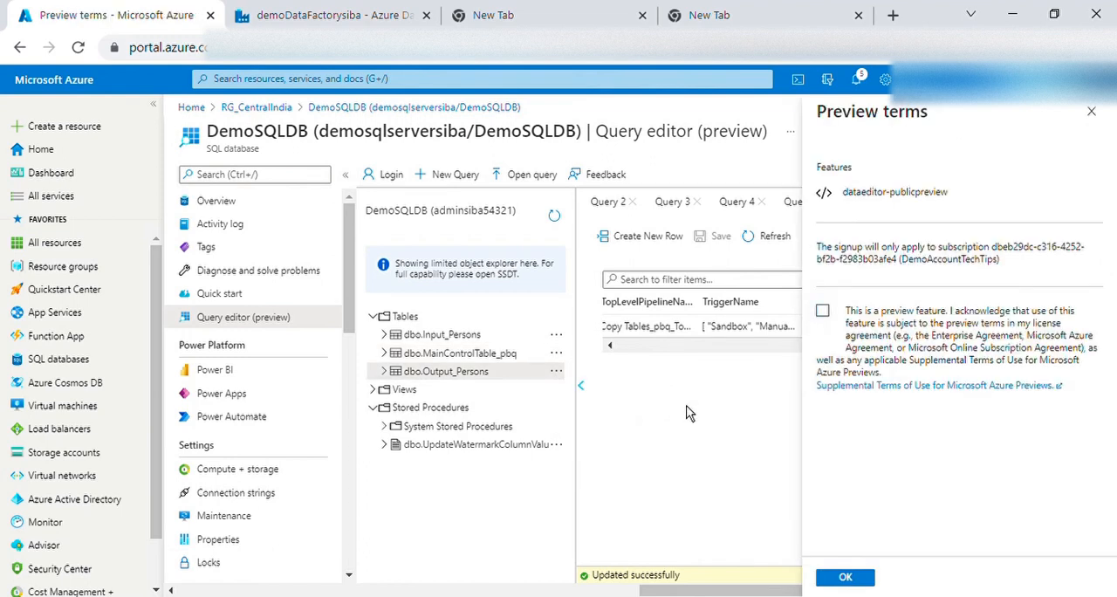
pyautogui.click(838, 325)
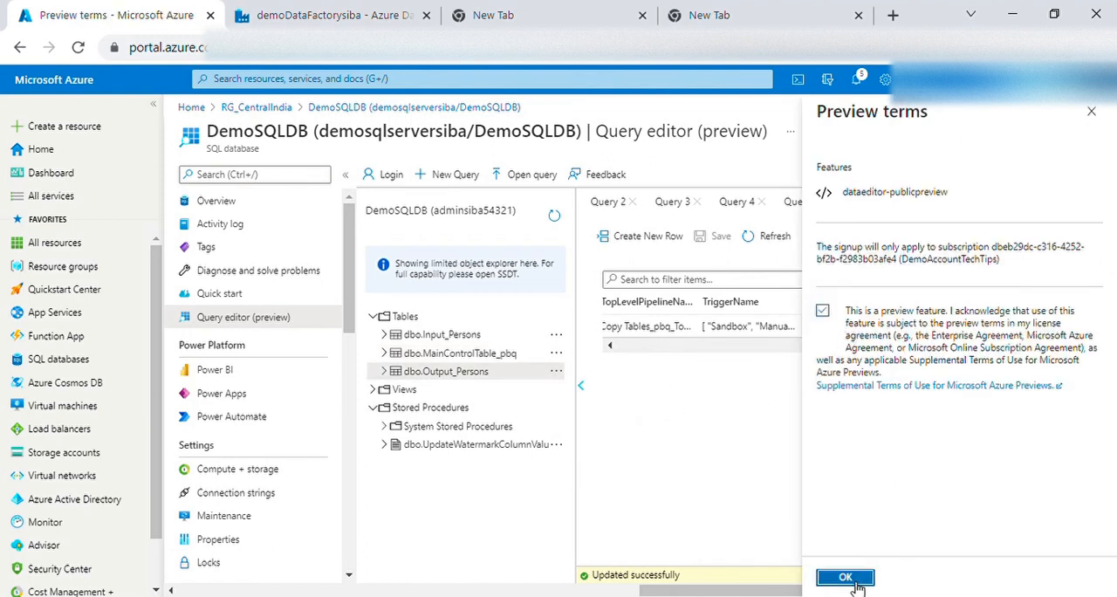
pyautogui.click(845, 578)
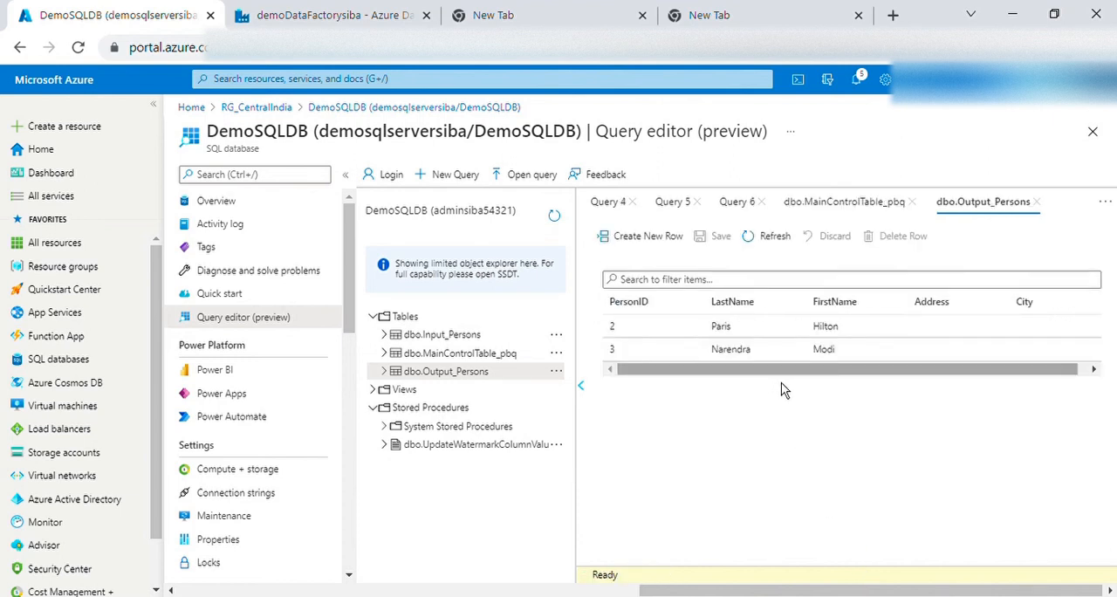
# Switch to the demoDataFactorysiba authoring view and start a debug run of Copy Tables_pbq_TopLevel with its default parameters
pyautogui.click(341, 19)
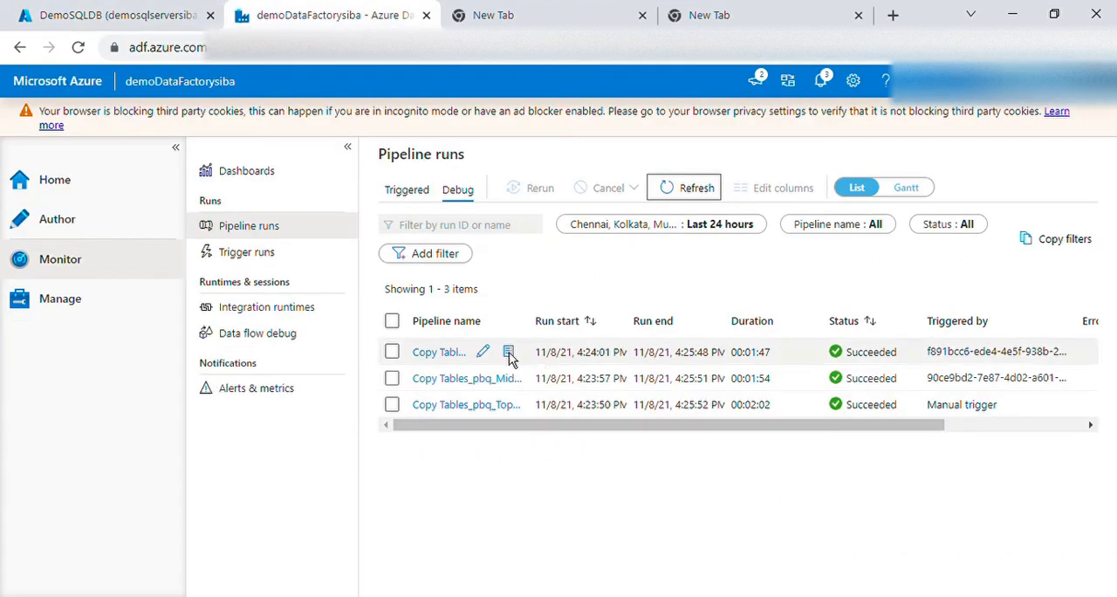
pyautogui.click(61, 232)
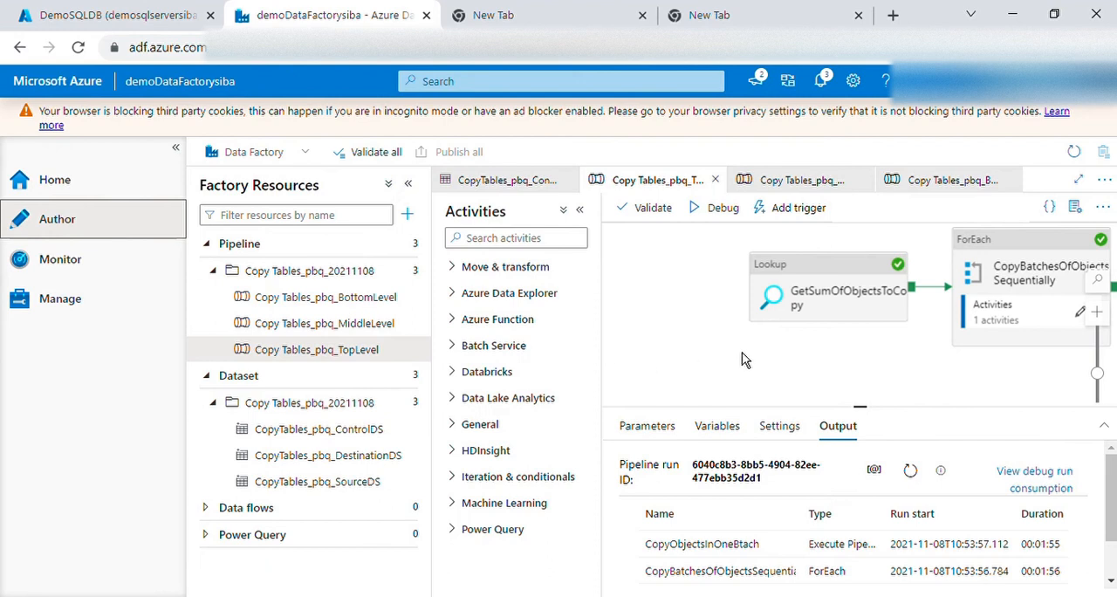
pyautogui.click(341, 358)
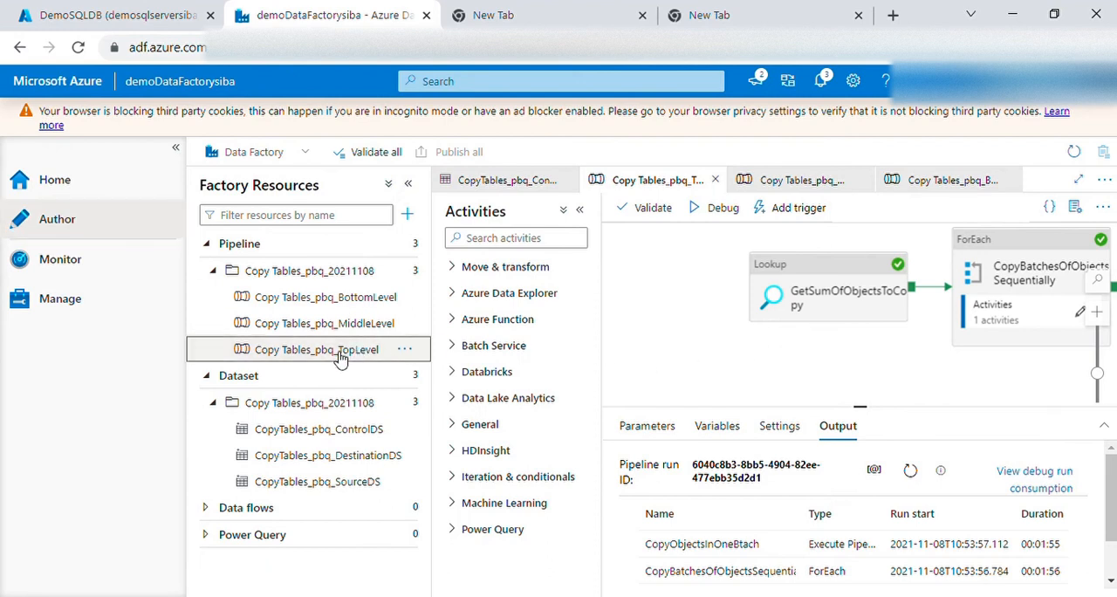
pyautogui.click(728, 212)
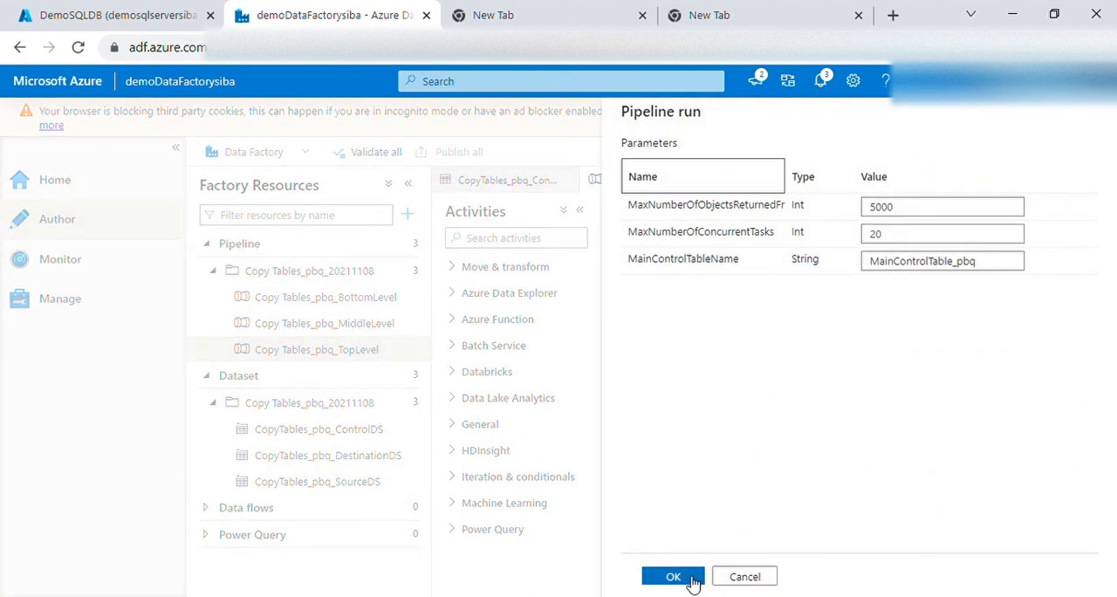
pyautogui.click(673, 577)
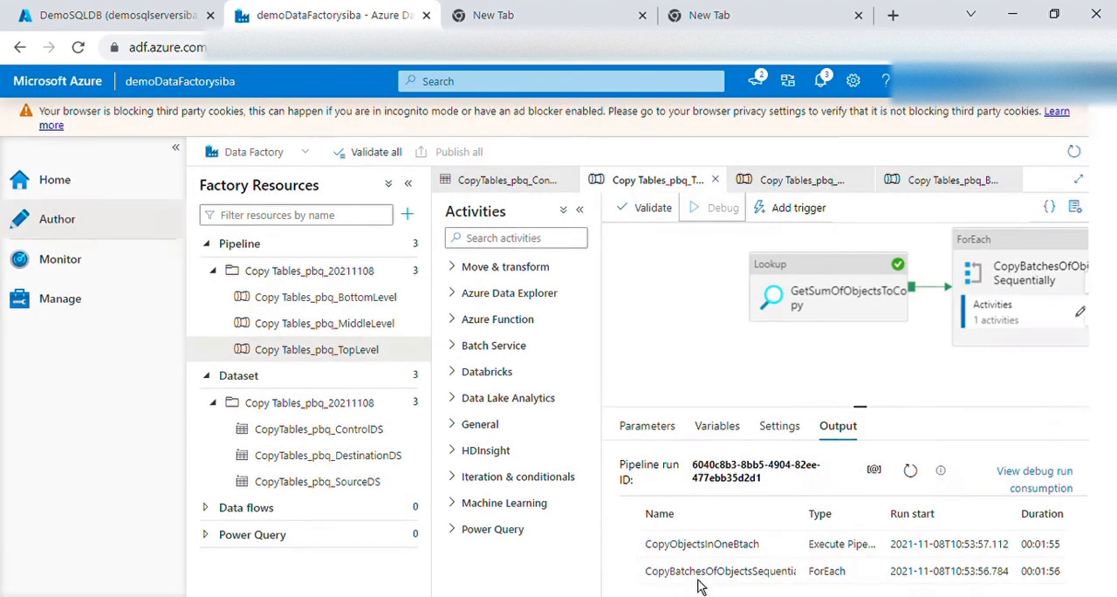
# Open the debug pipeline runs in monitoring and refresh the list to follow the new run's progress
pyautogui.click(61, 260)
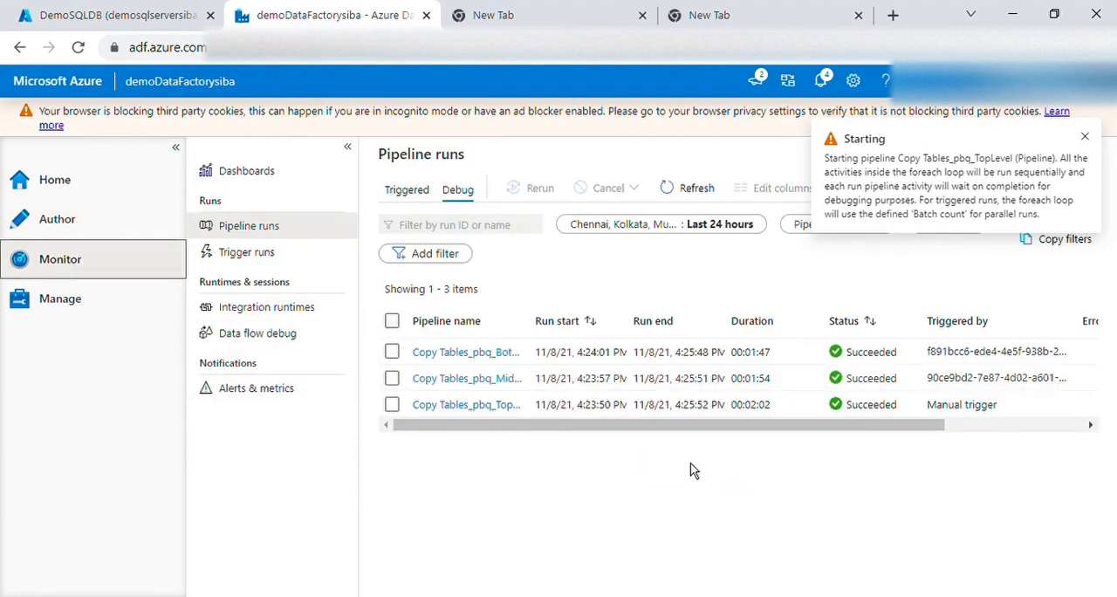
pyautogui.click(706, 199)
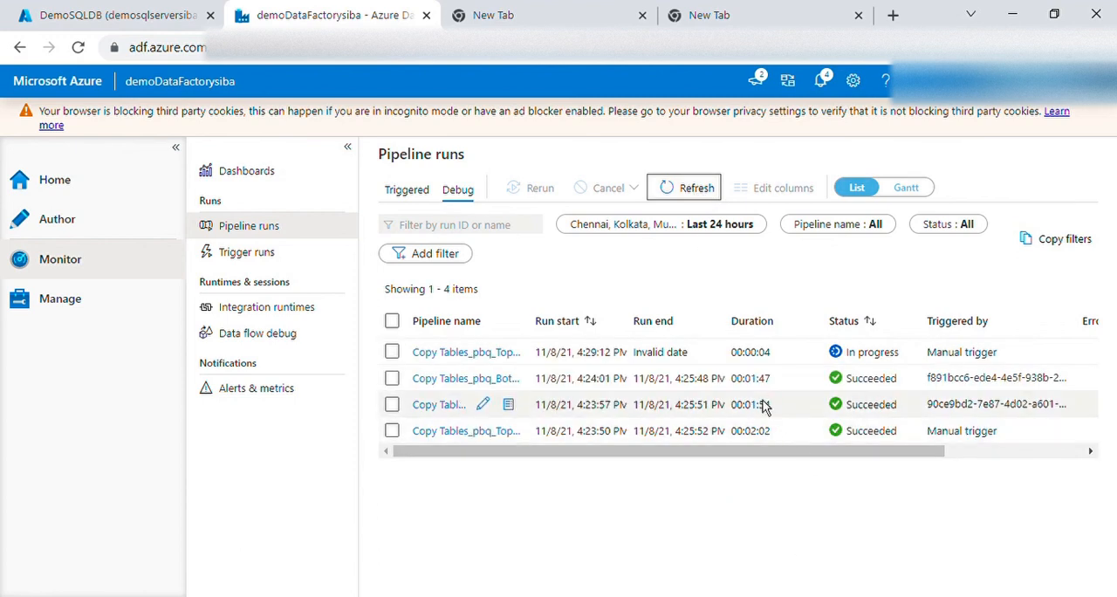
pyautogui.moveTo(751, 382); pyautogui.dragTo(744, 406)
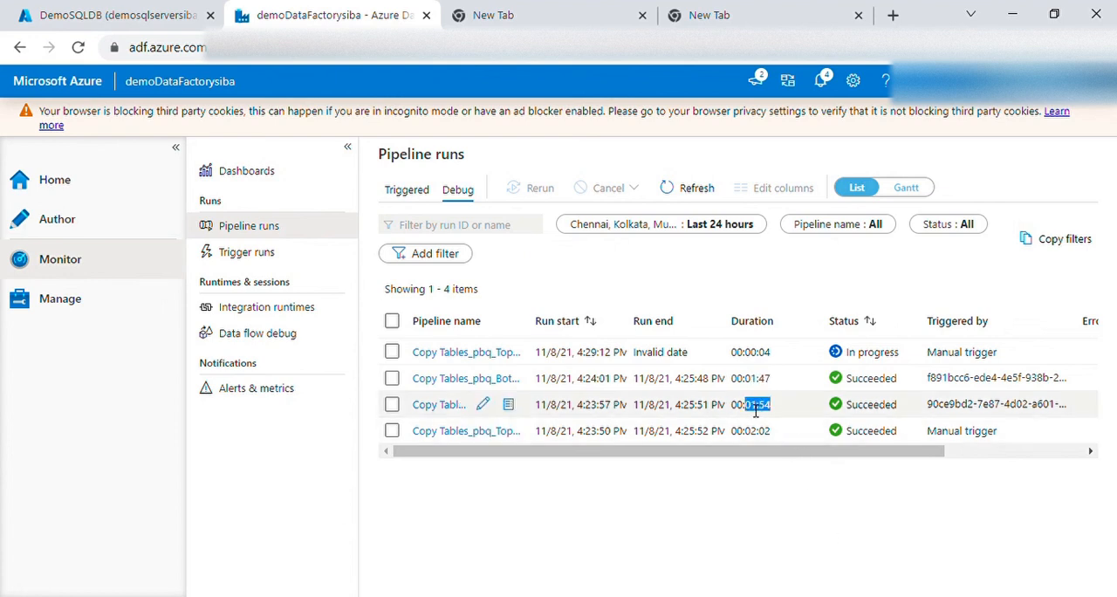
pyautogui.click(694, 188)
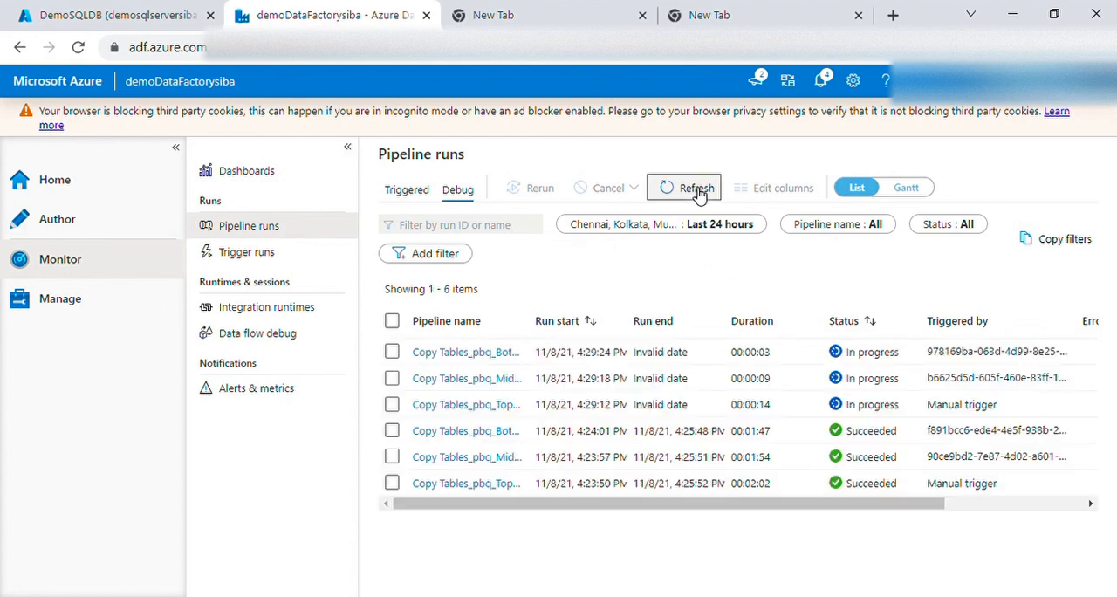
pyautogui.click(699, 190)
# Return to the DemoSQLDB query editor, look through the open queries, and close Query 5, Query 3 and Query 1
pyautogui.click(157, 19)
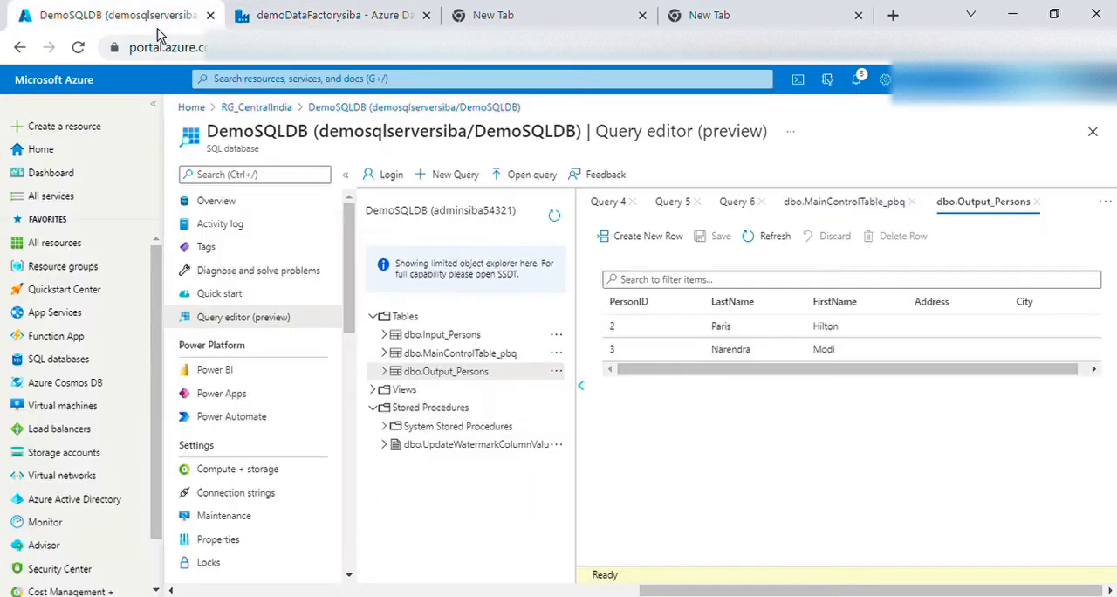
pyautogui.click(850, 210)
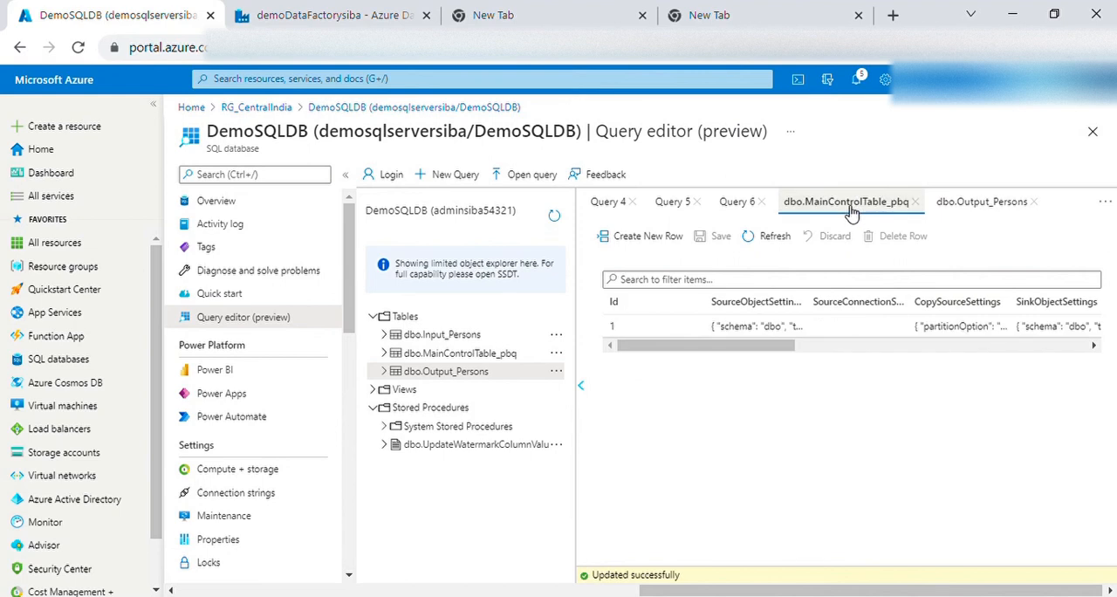
pyautogui.click(736, 210)
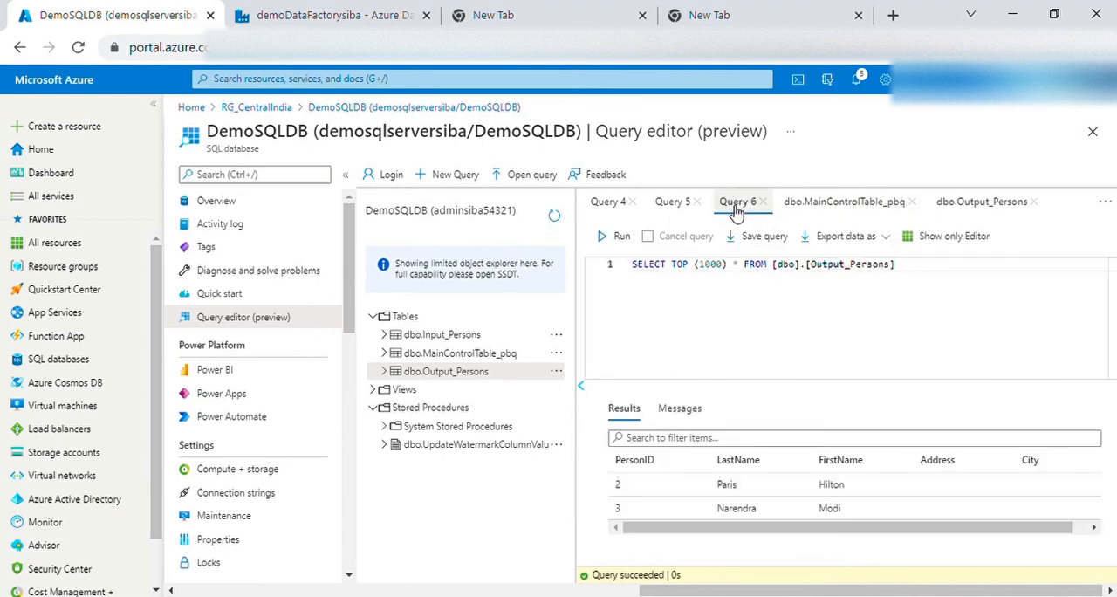
pyautogui.click(679, 209)
pyautogui.click(699, 202)
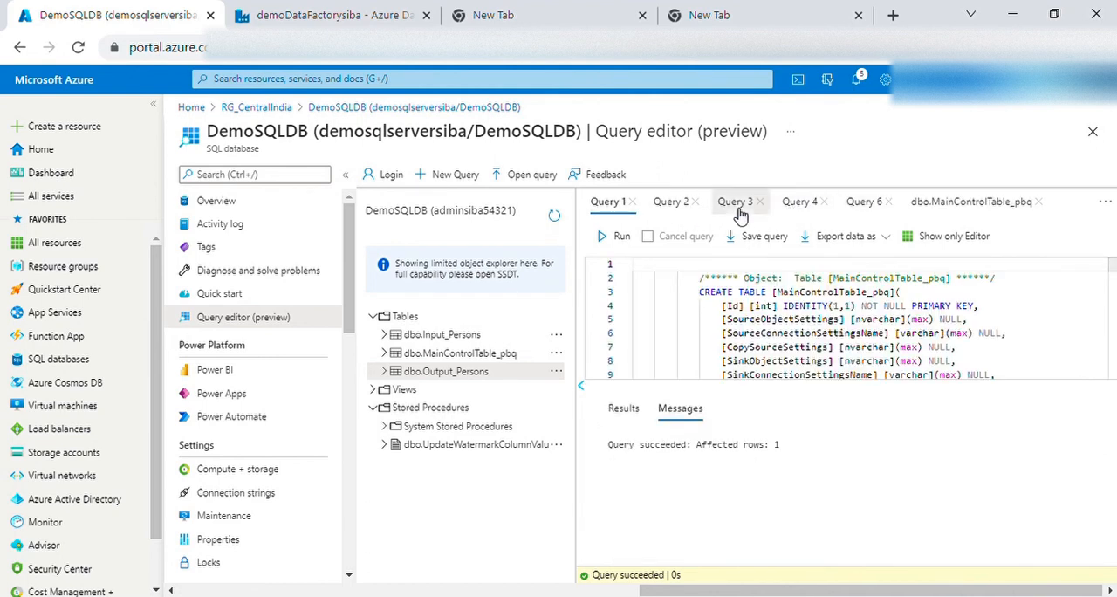
pyautogui.click(738, 210)
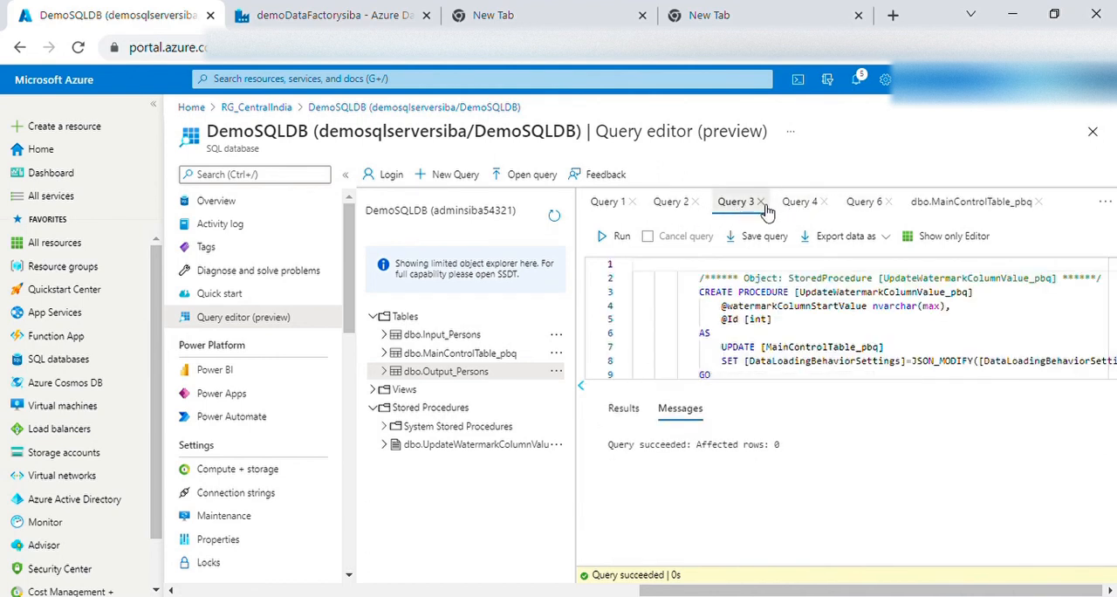
pyautogui.click(760, 202)
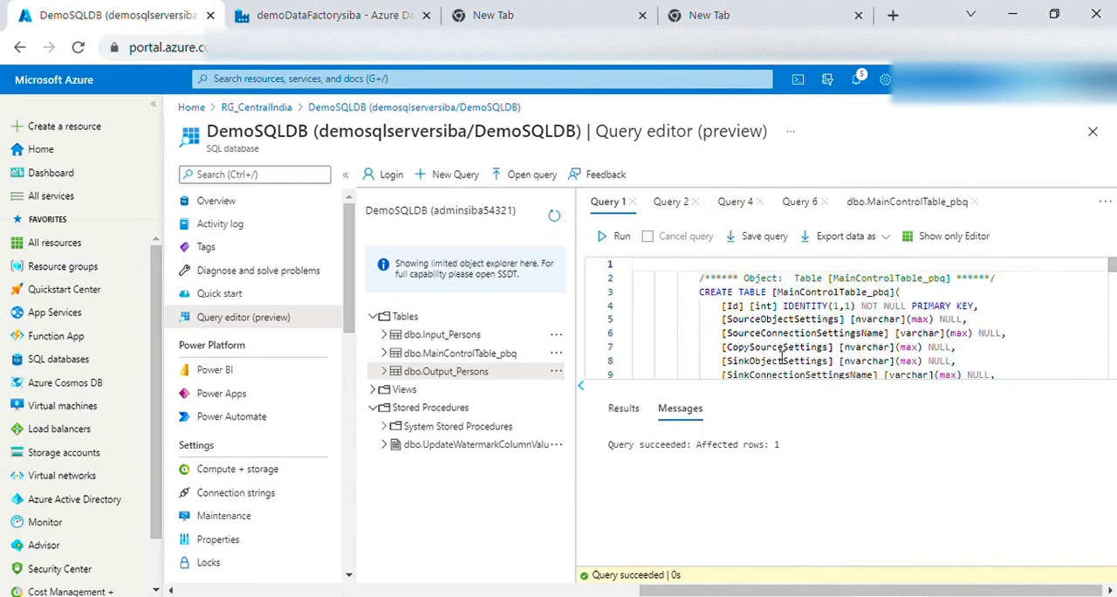
pyautogui.click(634, 202)
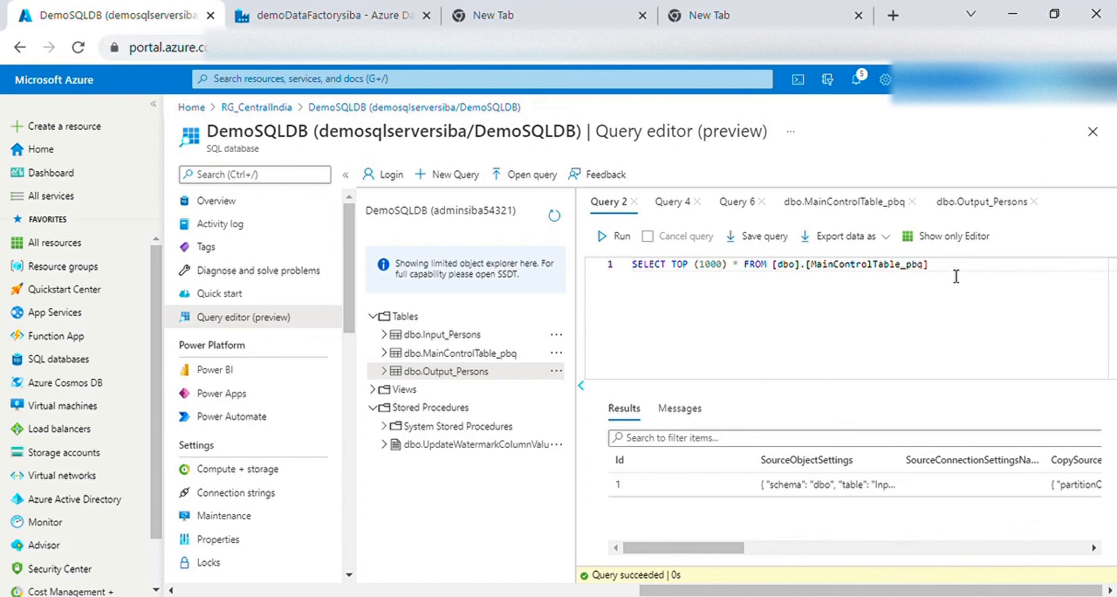
# Rerun the SELECT TOP (1000) query on dbo.Output_Persons in Query 4 to check the table's rows
pyautogui.click(677, 203)
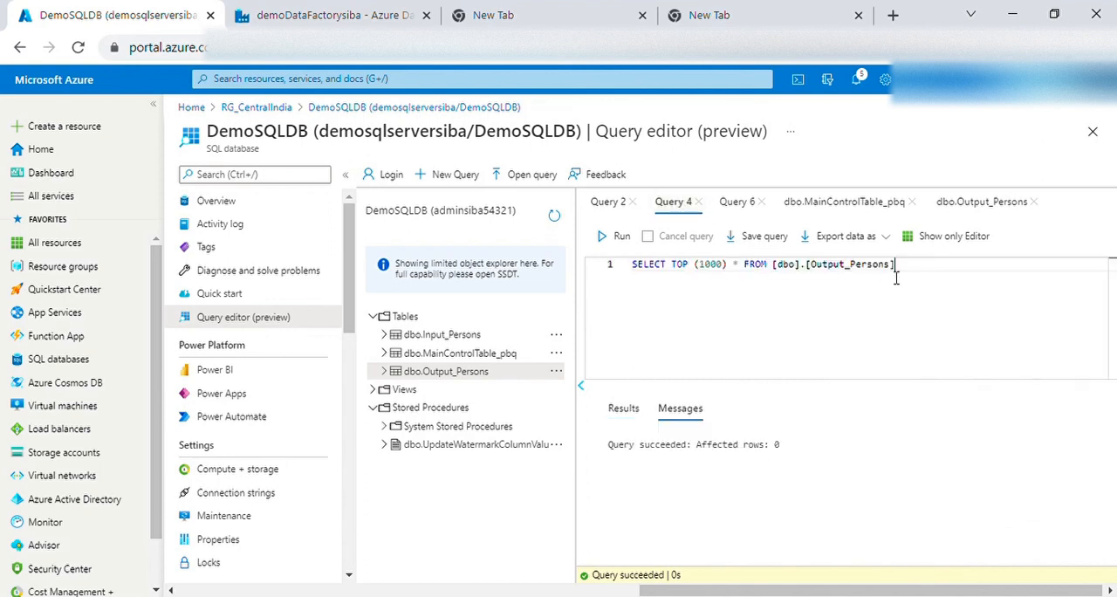
pyautogui.moveTo(895, 275); pyautogui.dragTo(637, 281)
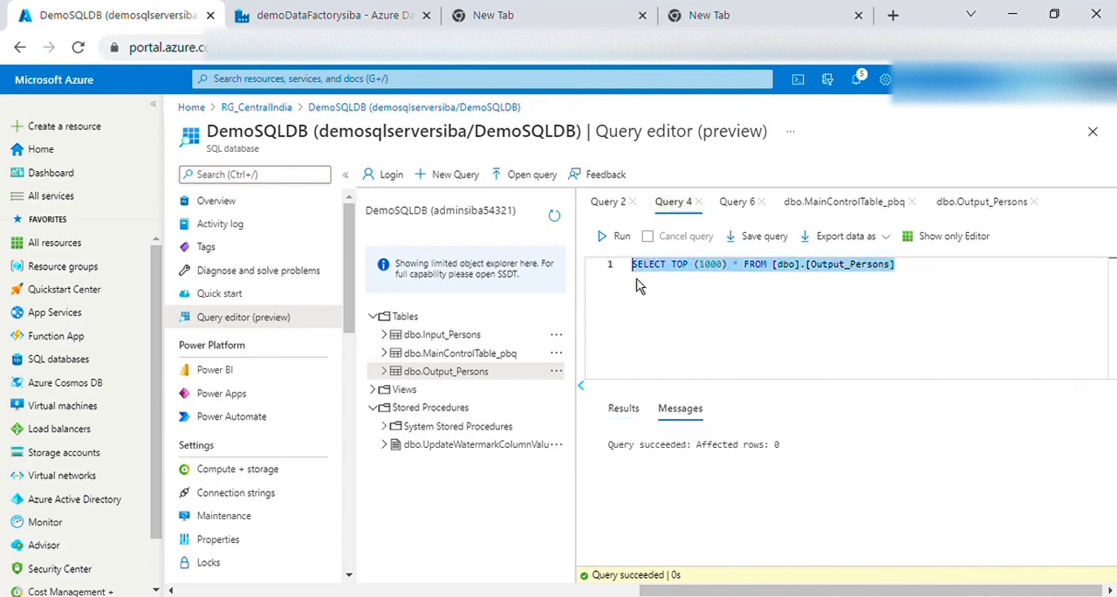
pyautogui.click(622, 236)
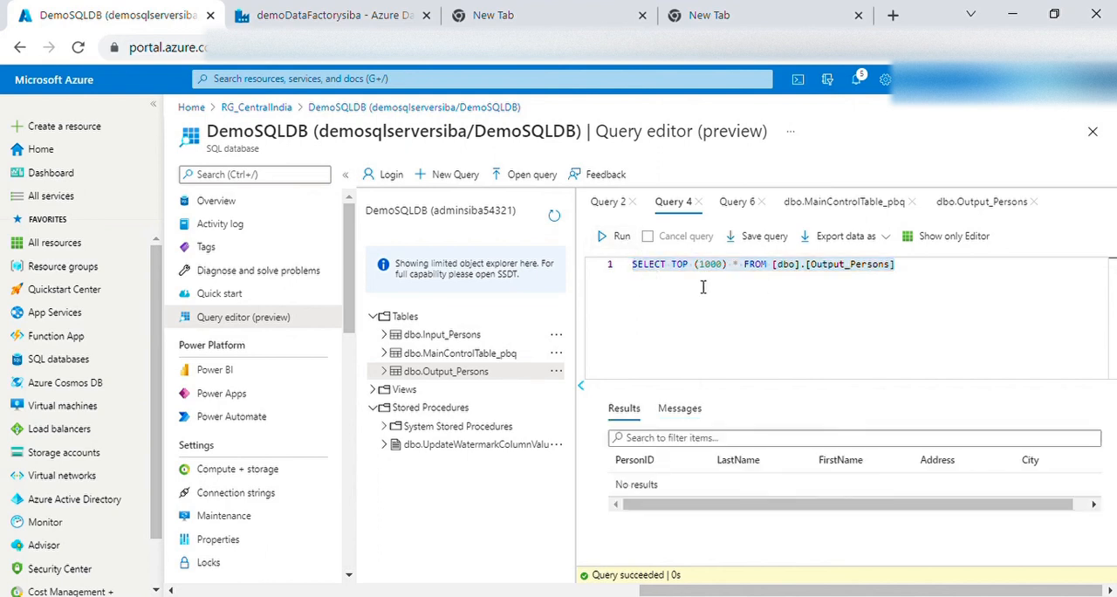
pyautogui.click(735, 288)
pyautogui.moveTo(924, 285); pyautogui.dragTo(636, 279)
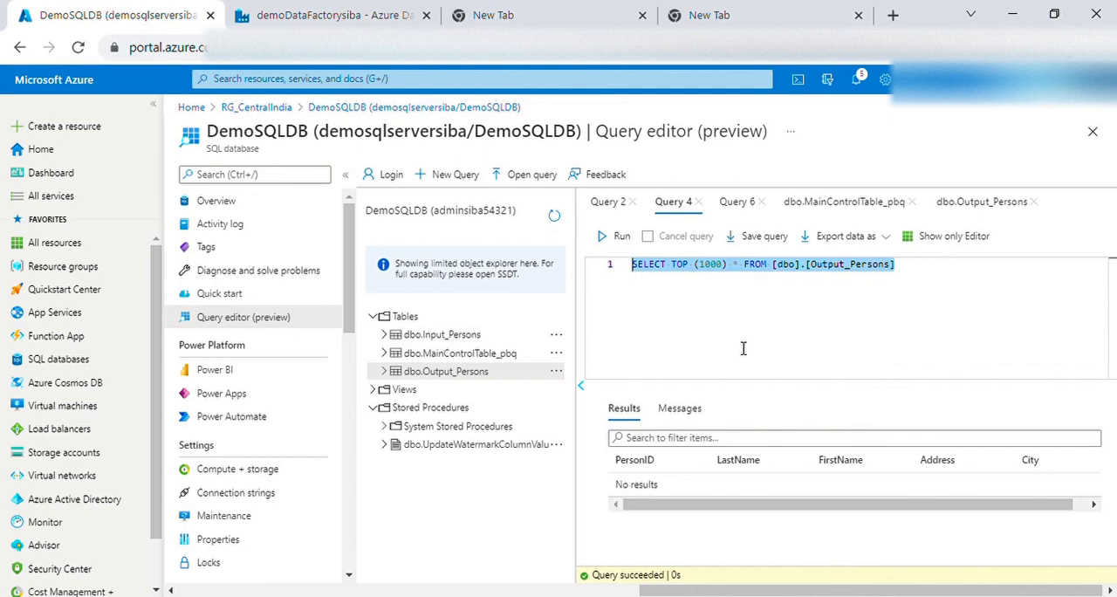
# Rerun the SELECT TOP (1000) query on dbo.Output_Persons in Query 4 and in Query 6 to check the table's rows
pyautogui.click(619, 235)
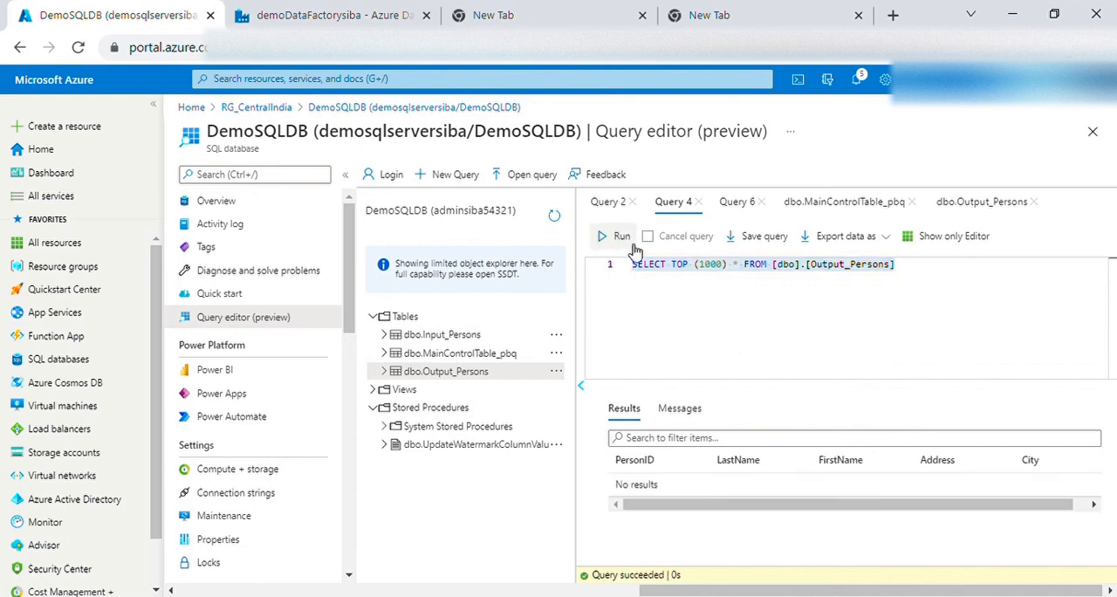
pyautogui.click(737, 202)
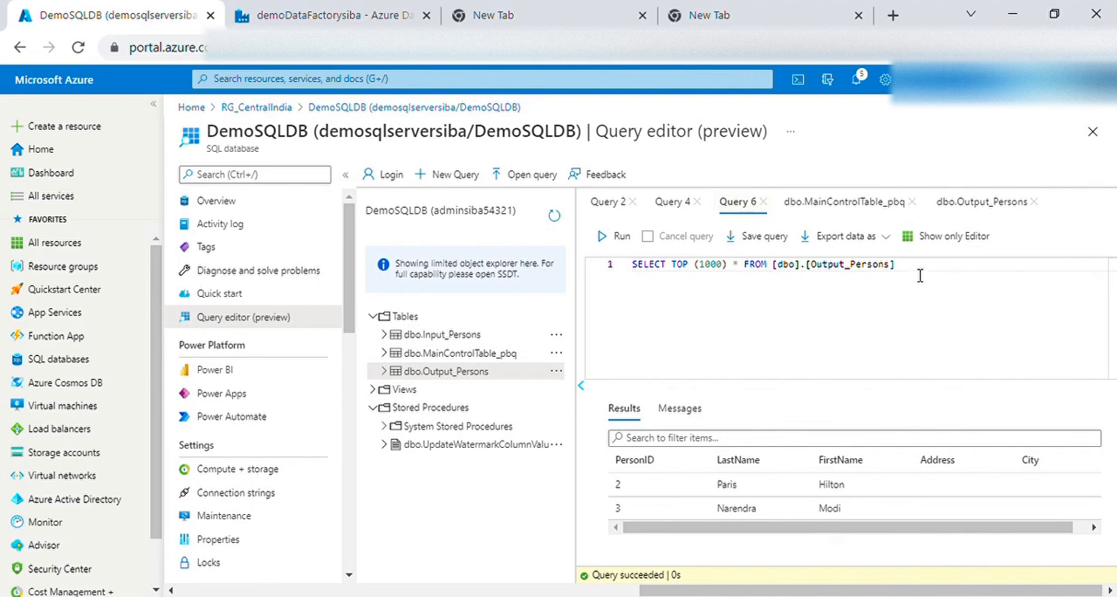
pyautogui.moveTo(921, 275); pyautogui.dragTo(625, 281)
pyautogui.click(626, 237)
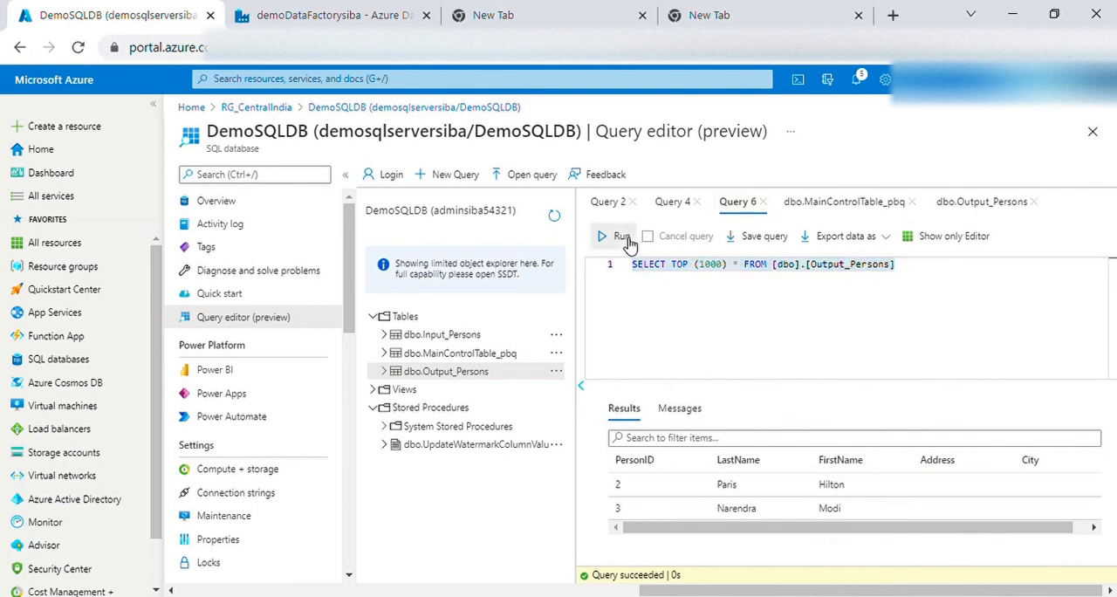
# Close Query 4 and the dbo.Output_Persons data editor, keeping Query 6 and the dbo.MainControlTable_pbq data open
pyautogui.click(686, 201)
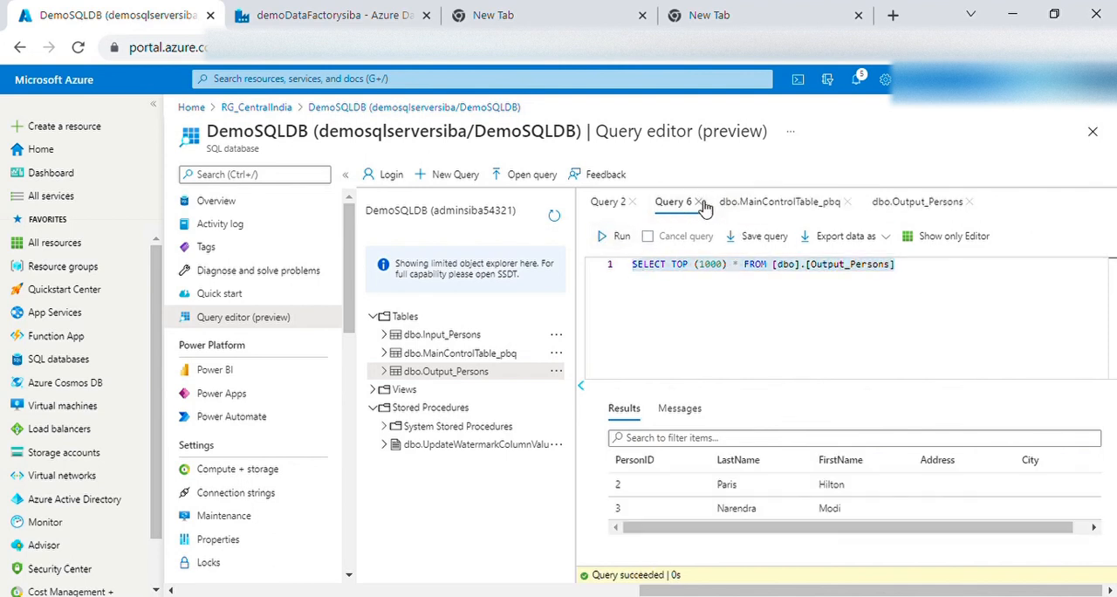
pyautogui.click(773, 206)
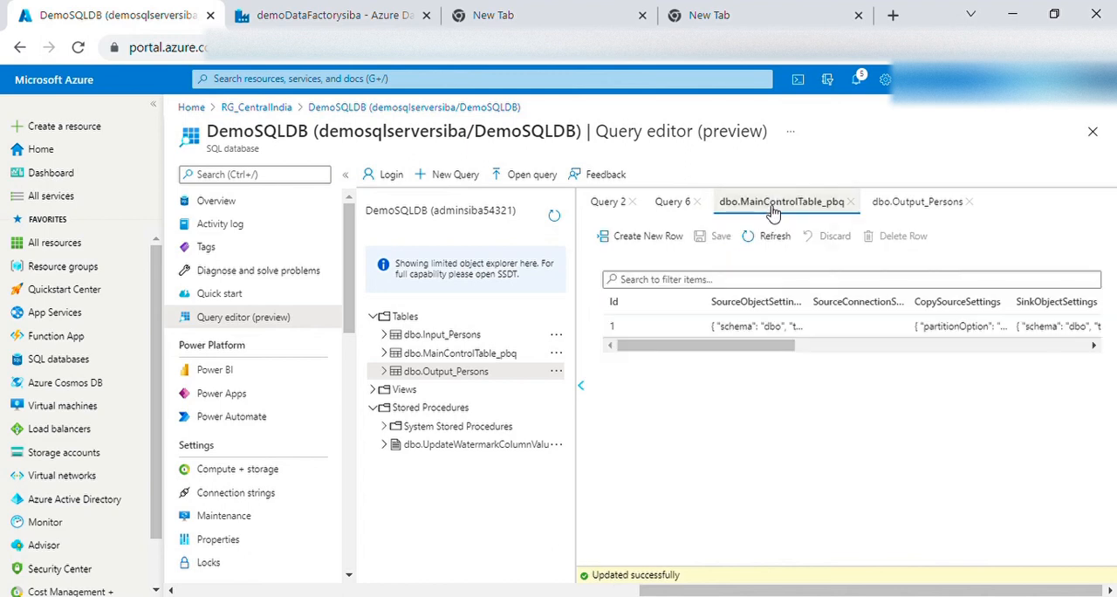
pyautogui.click(921, 206)
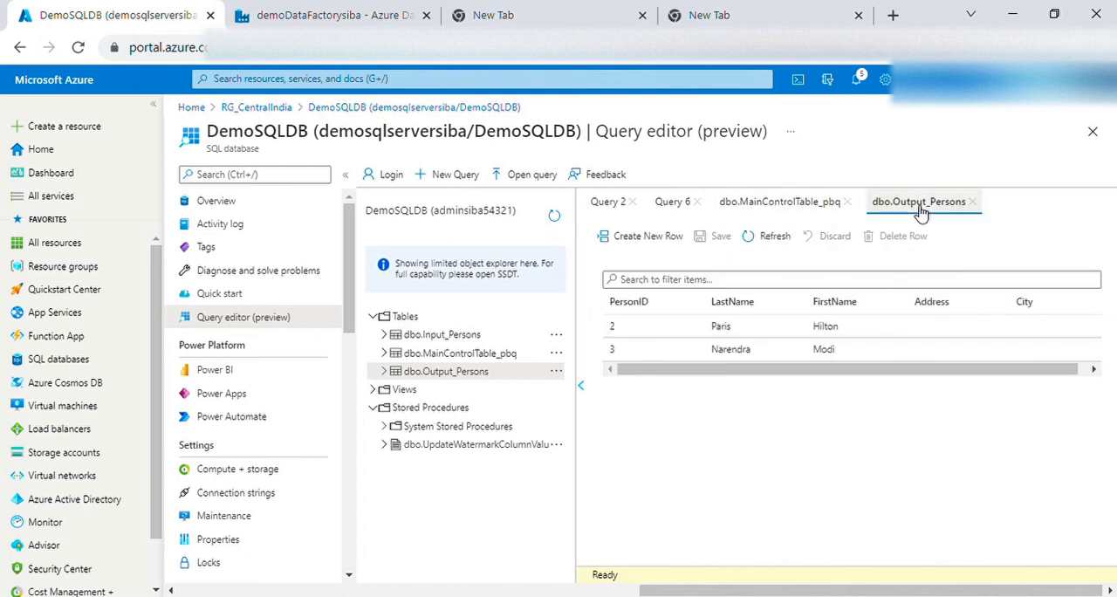
pyautogui.click(972, 202)
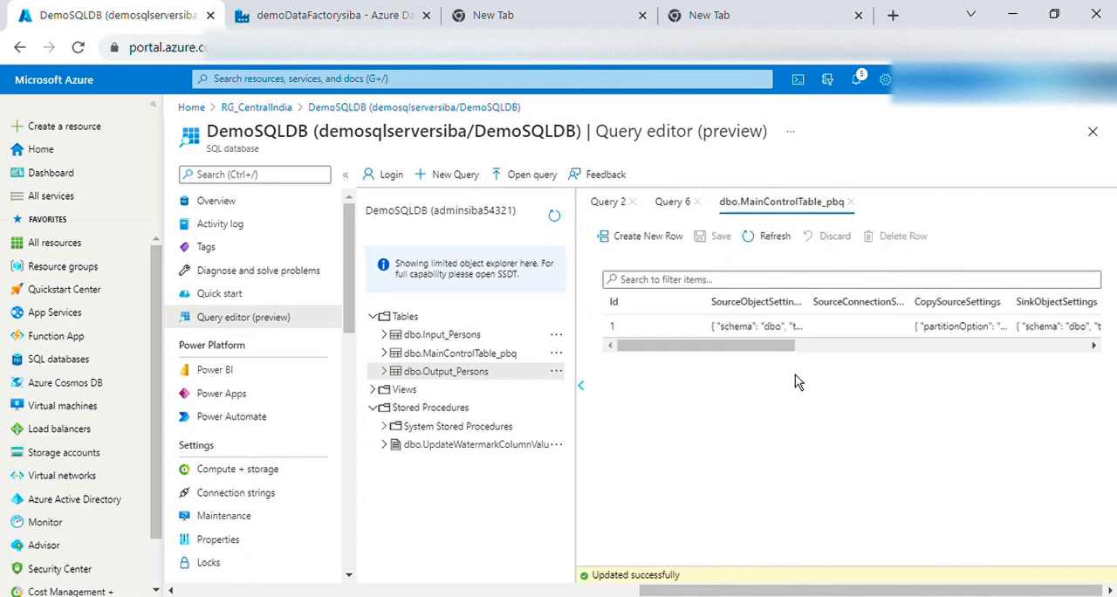
# Switch to demoDataFactorysiba monitoring and refresh the debug pipeline runs
pyautogui.click(331, 15)
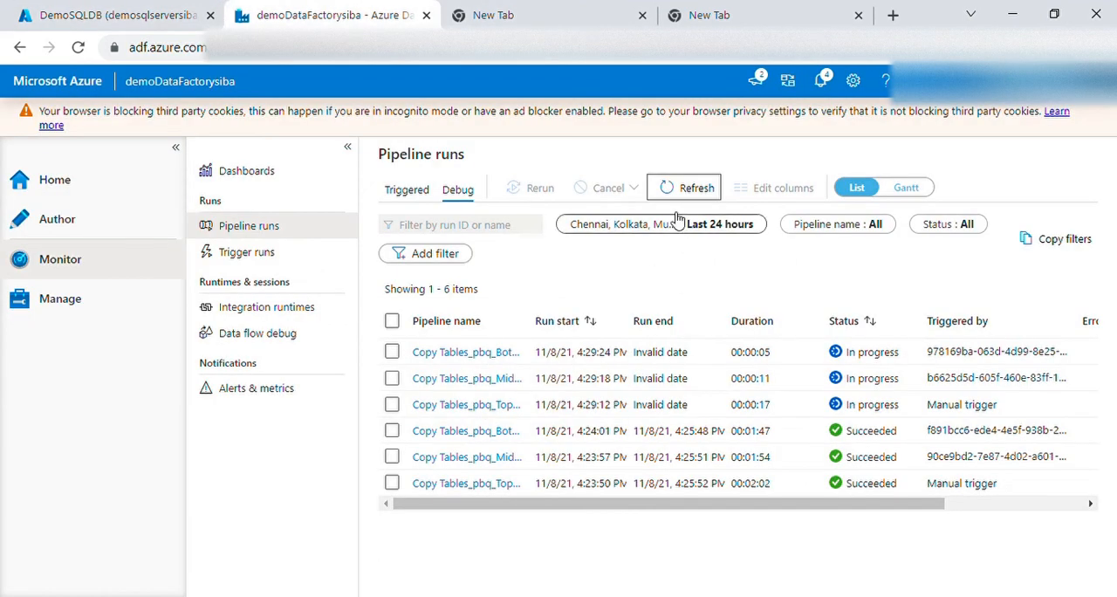
pyautogui.click(705, 190)
pyautogui.click(708, 192)
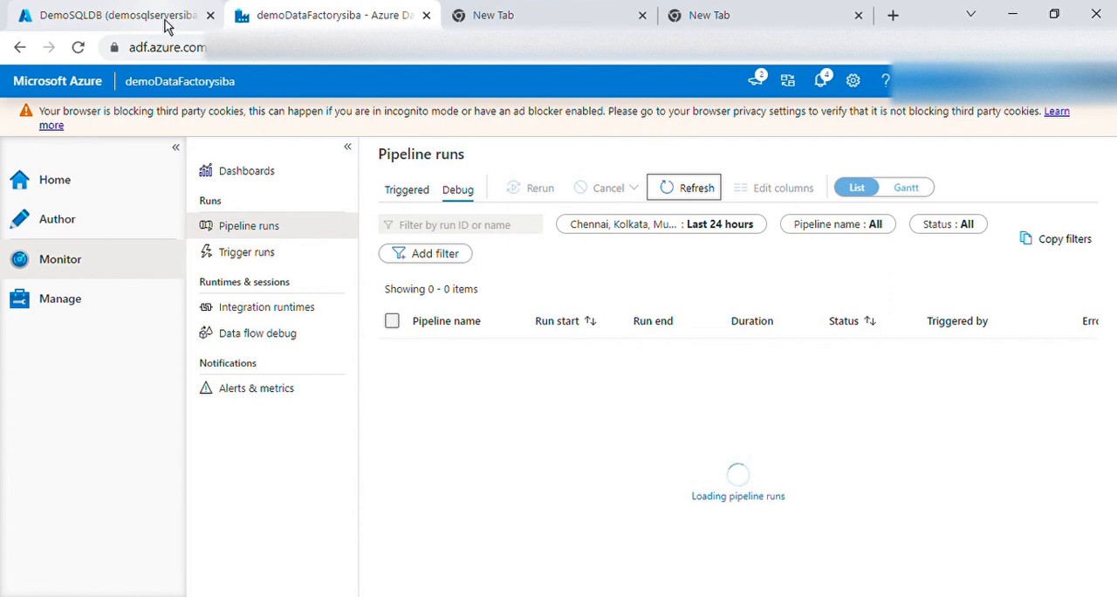
# Return to the DemoSQLDB query editor, look across the dbo.MainControlTable_pbq columns, and close that data editor
pyautogui.click(169, 27)
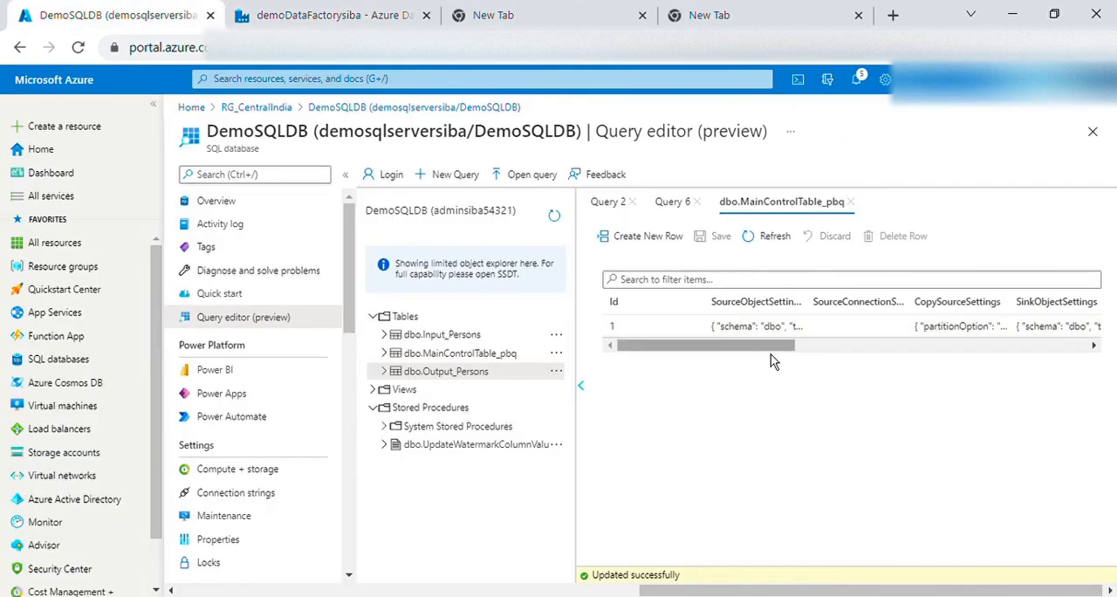
pyautogui.hscroll(5, 768, 362)
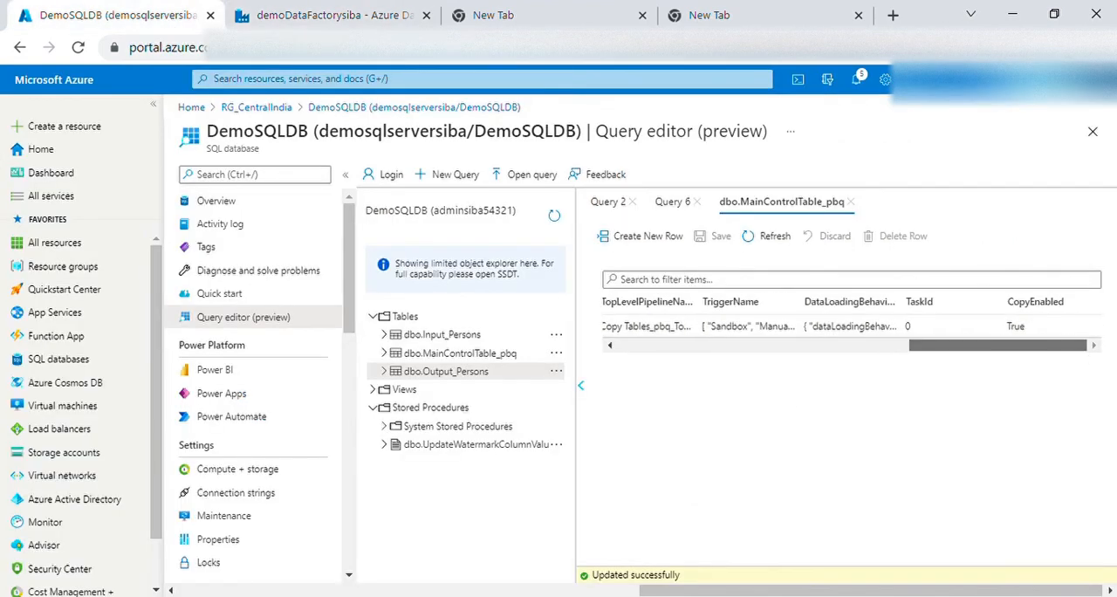
pyautogui.click(851, 202)
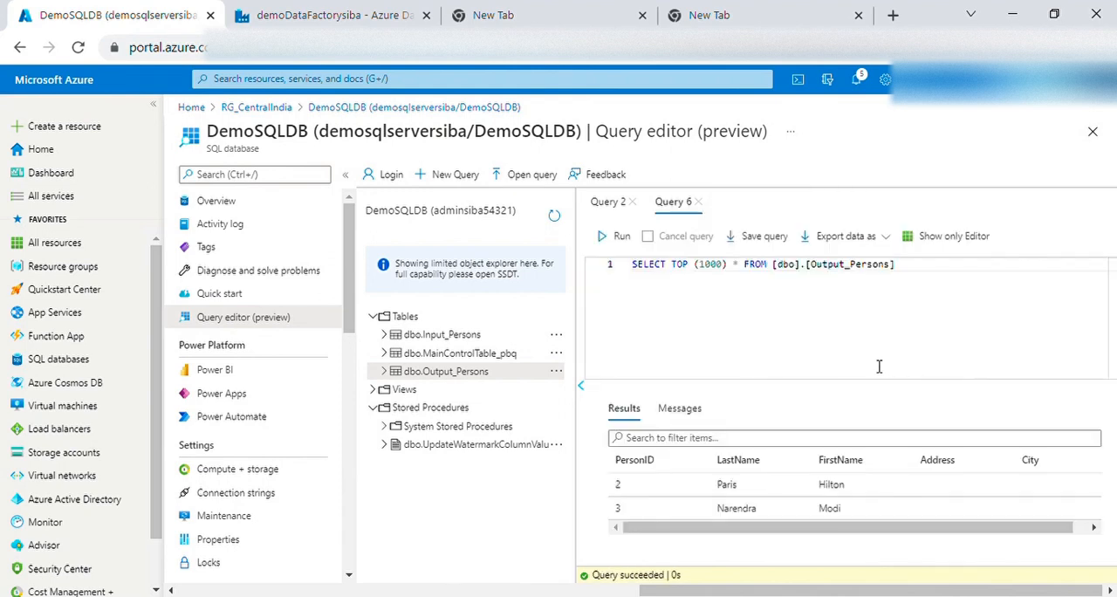
# Rerun the dbo.Output_Persons query in Query 6 and look through all the returned rows for newly copied records
pyautogui.moveTo(655, 280); pyautogui.dragTo(630, 267)
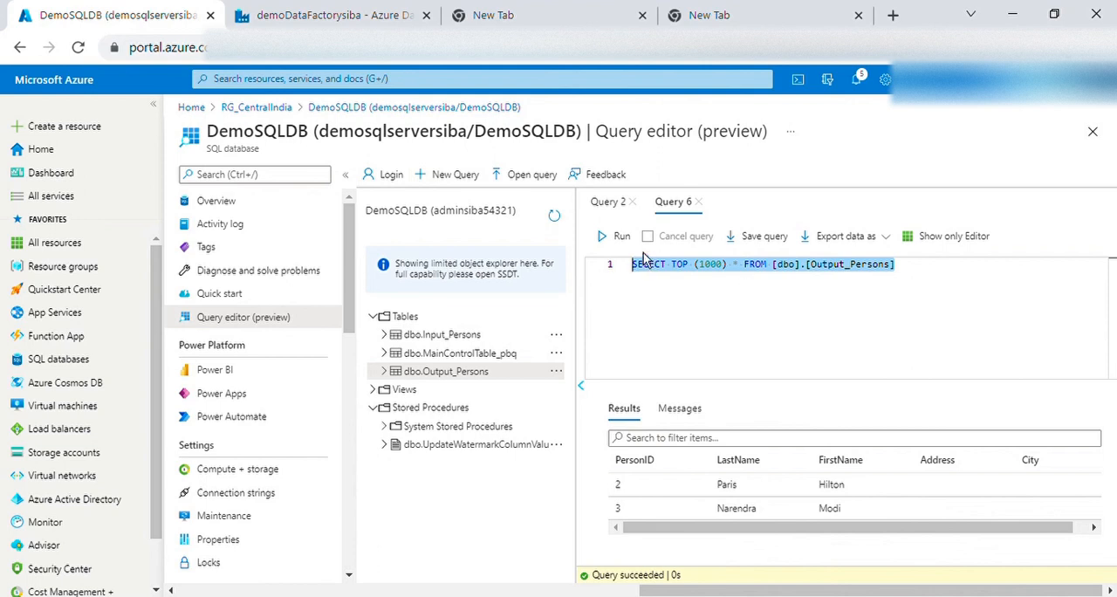
pyautogui.click(622, 236)
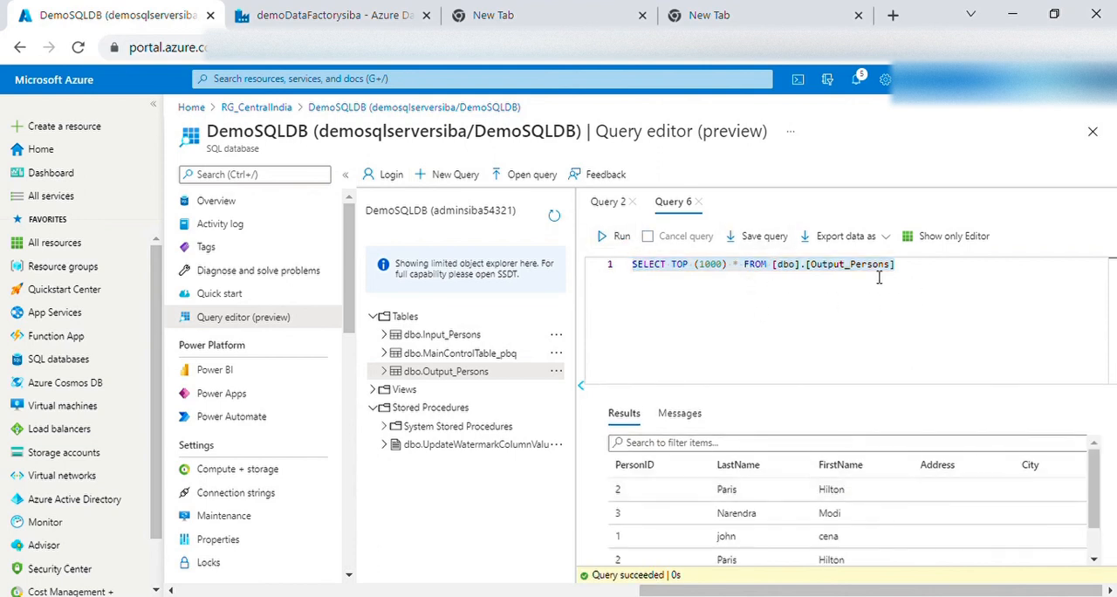
pyautogui.scroll(-2, 830, 518)
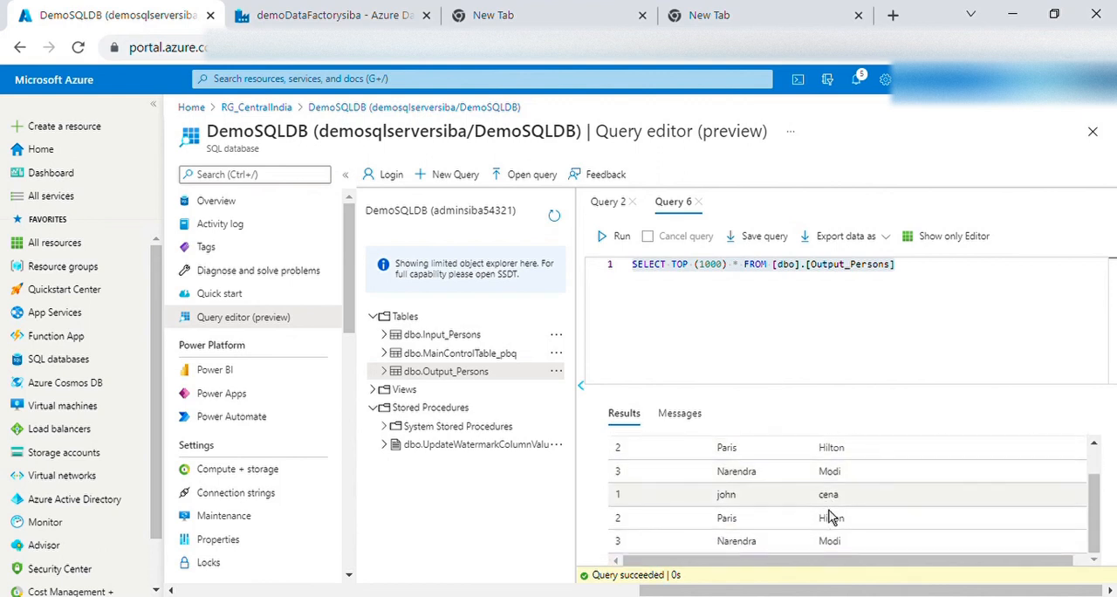
pyautogui.scroll(3, 785, 519)
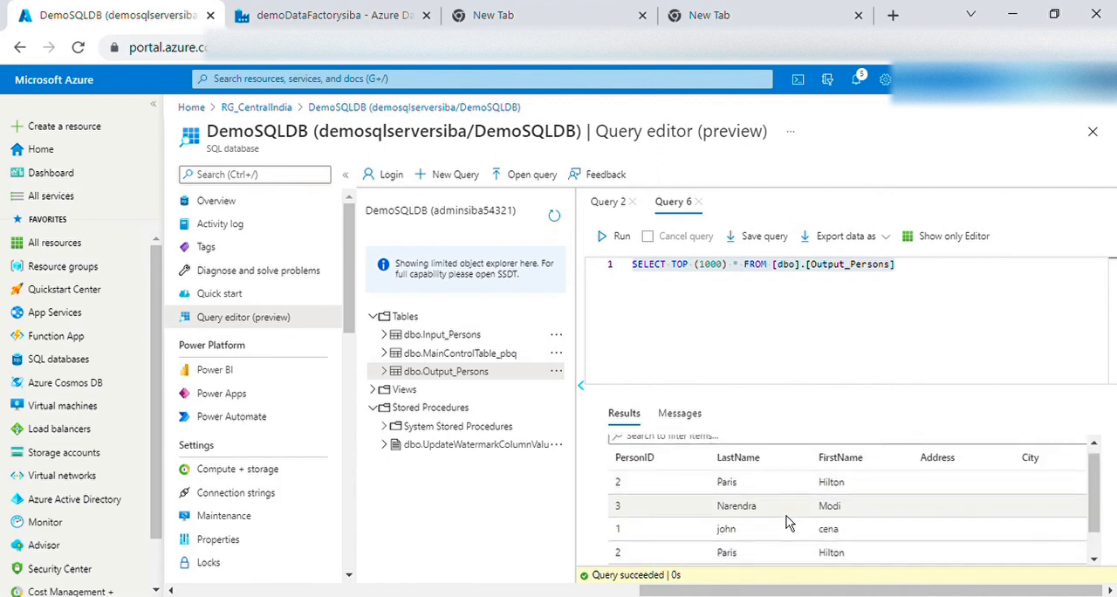
pyautogui.scroll(-1, 786, 506)
pyautogui.scroll(-1, 786, 514)
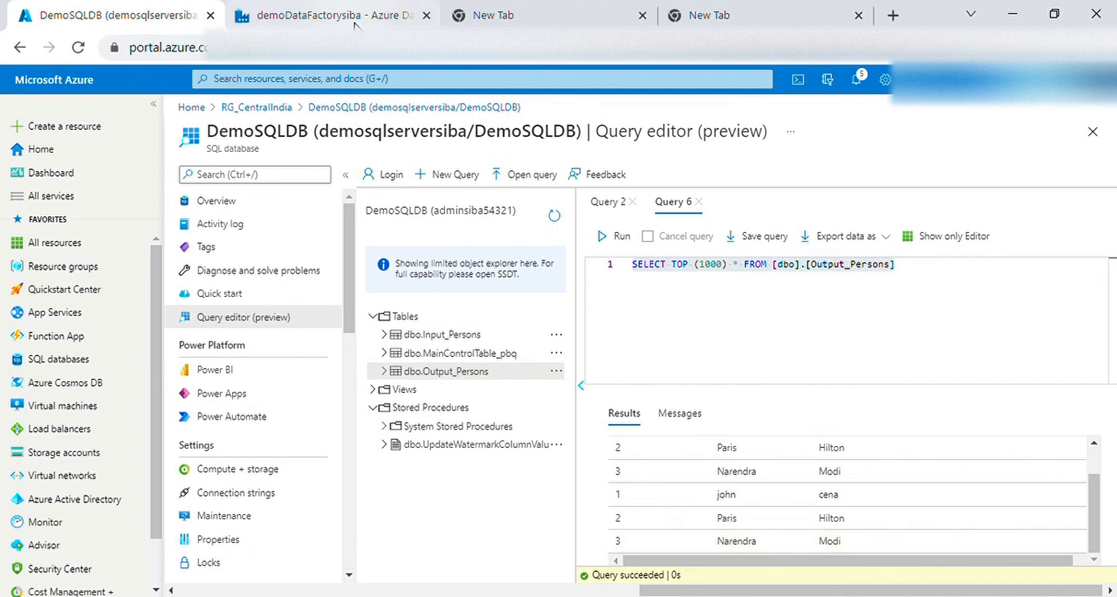
# Query the top 1000 rows of dbo.MainControlTable_pbq and examine its settings through to the DataLoadingBehaviorSettings and CopyEnabled columns
pyautogui.rightClick(481, 361)
pyautogui.click(546, 370)
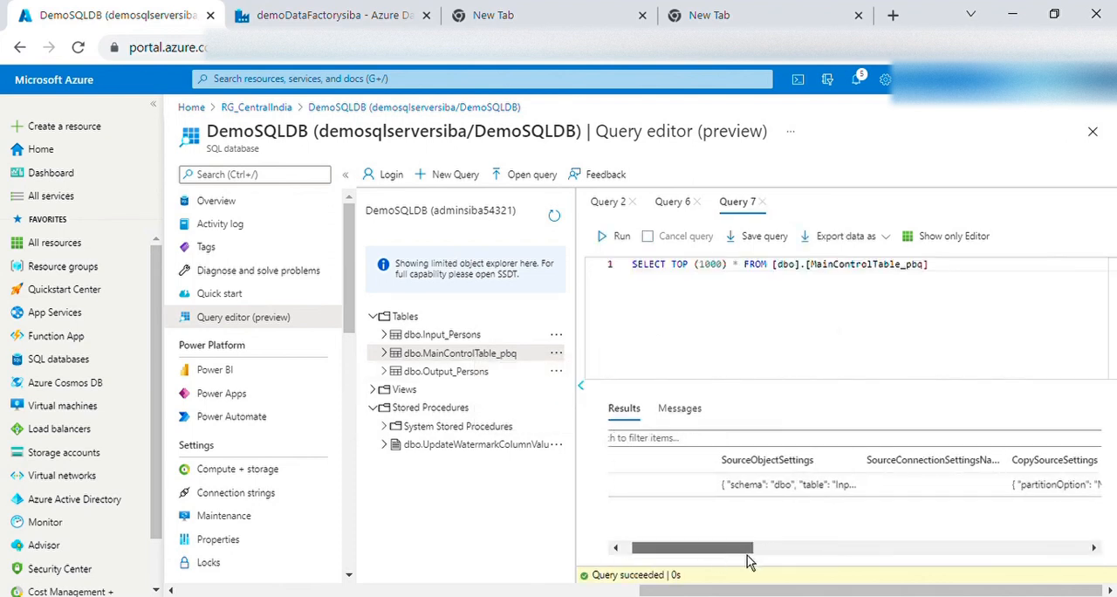
pyautogui.hscroll(10, 748, 547)
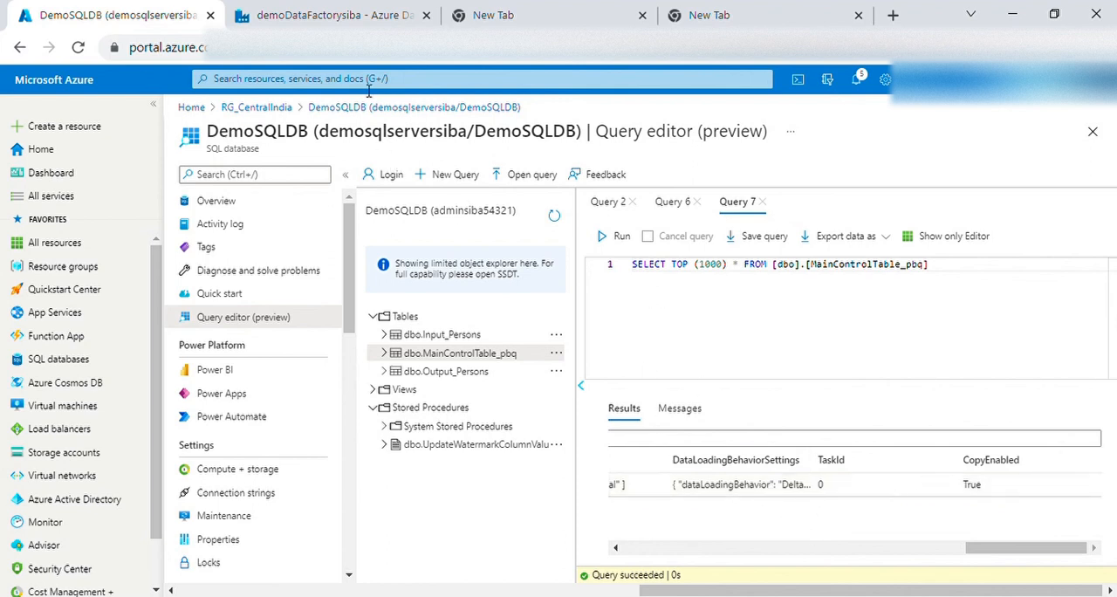
# Refresh the debug runs in demoDataFactorysiba monitoring, and review the Copy Tables_pbq_TopLevel run output and factory resources in the authoring view
pyautogui.click(344, 22)
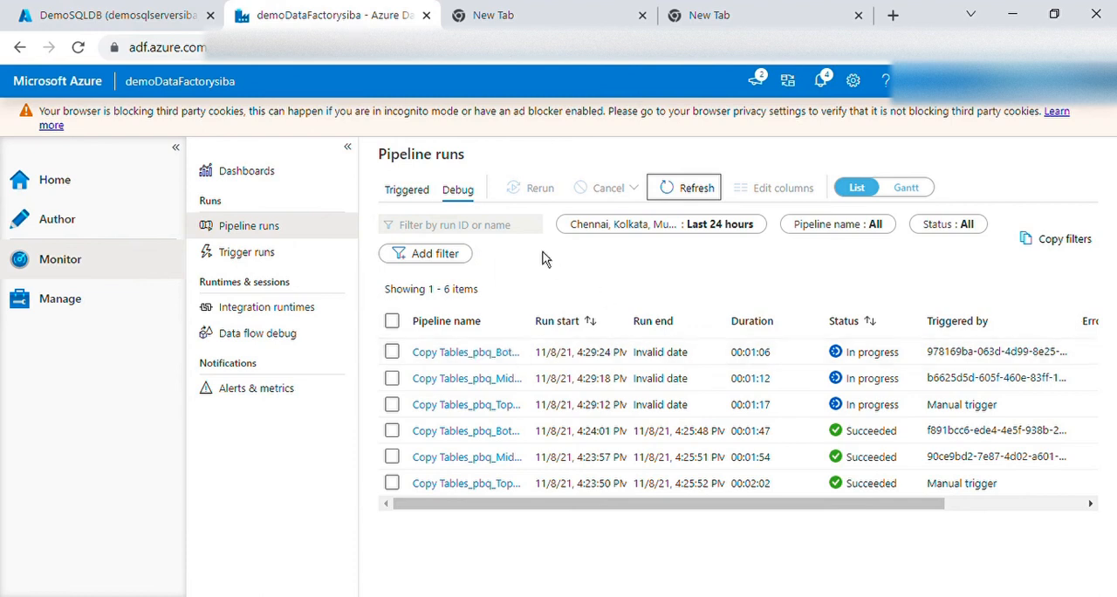
pyautogui.click(702, 190)
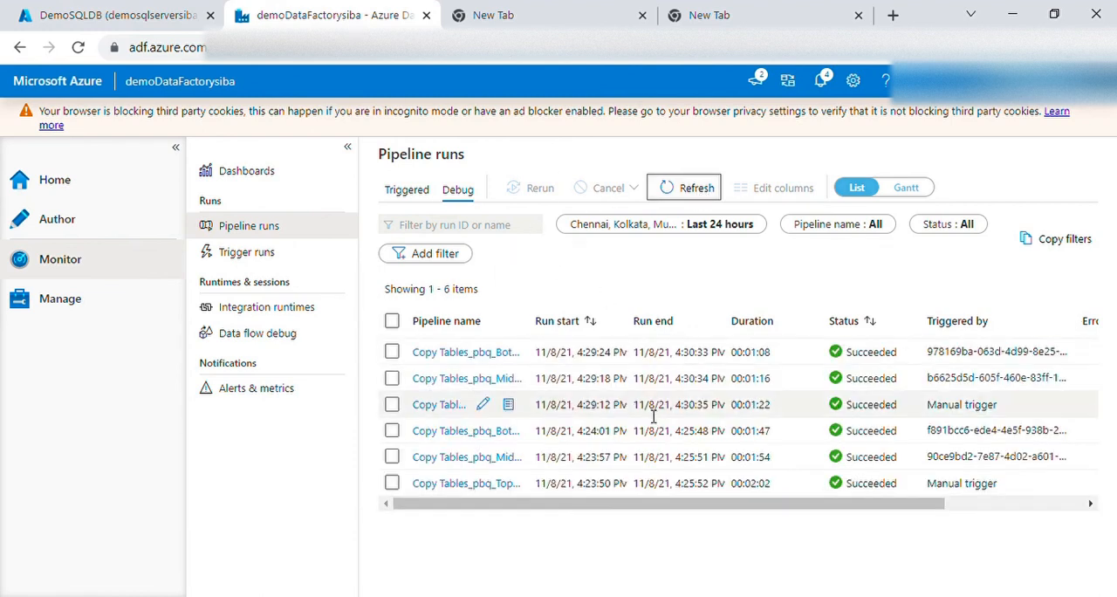
pyautogui.click(151, 25)
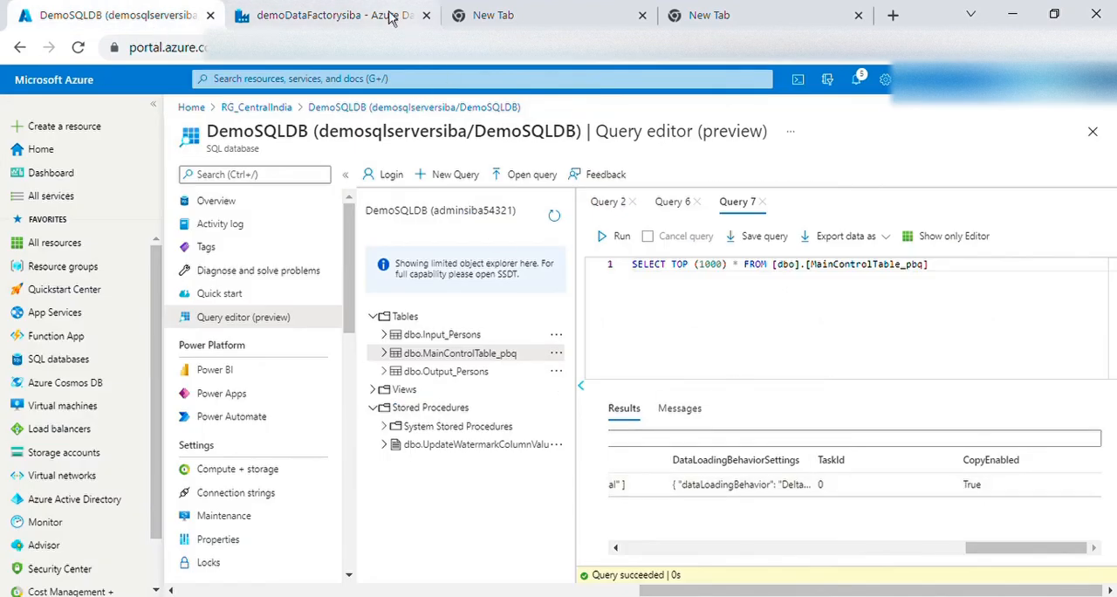
pyautogui.click(349, 14)
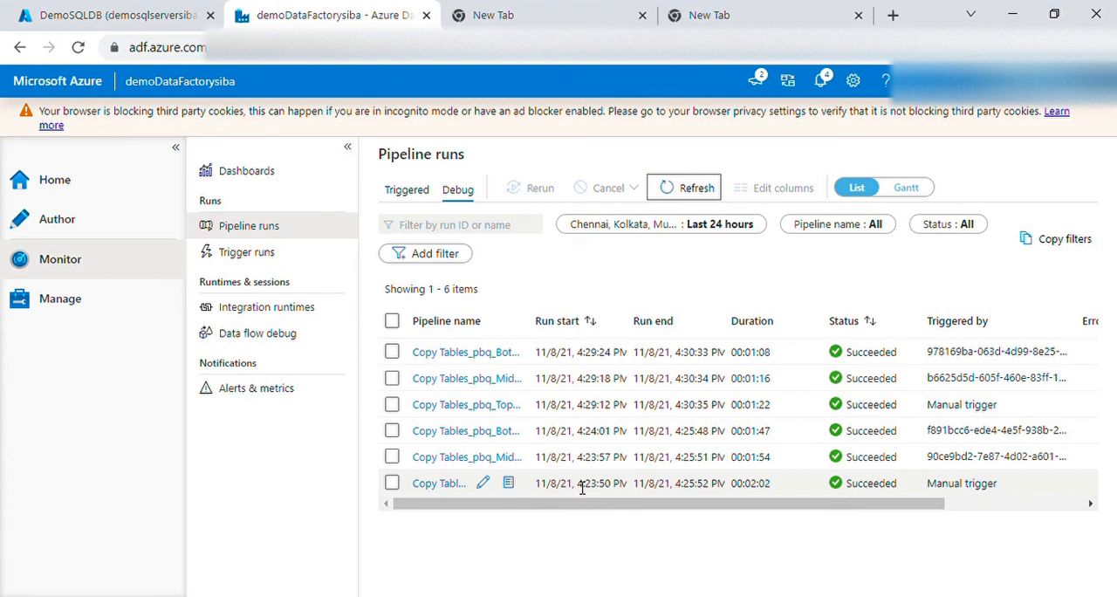
pyautogui.click(63, 224)
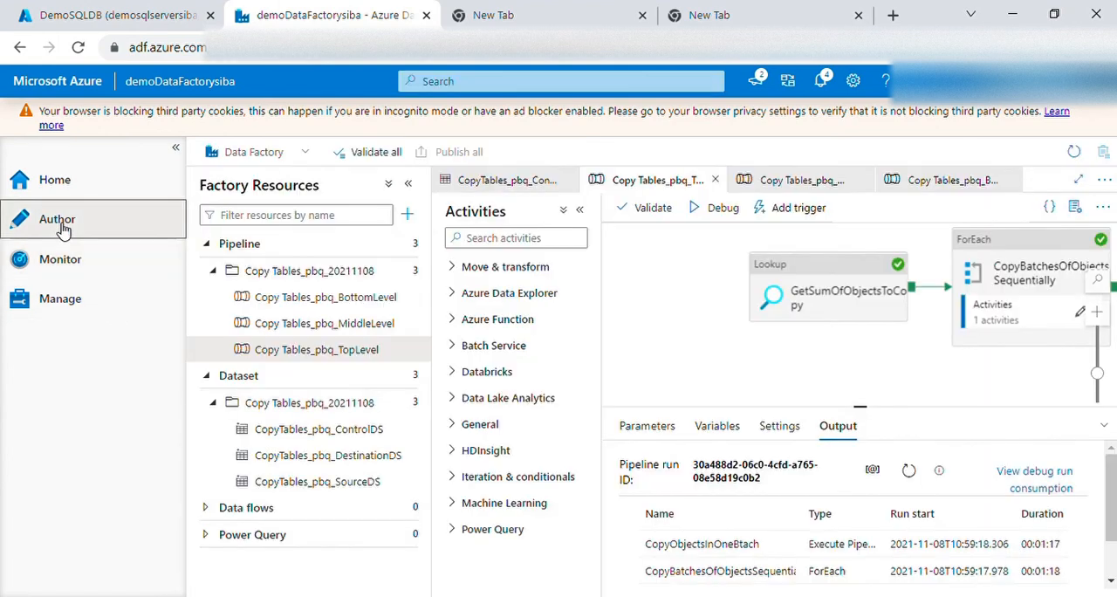
pyautogui.moveTo(798, 469)
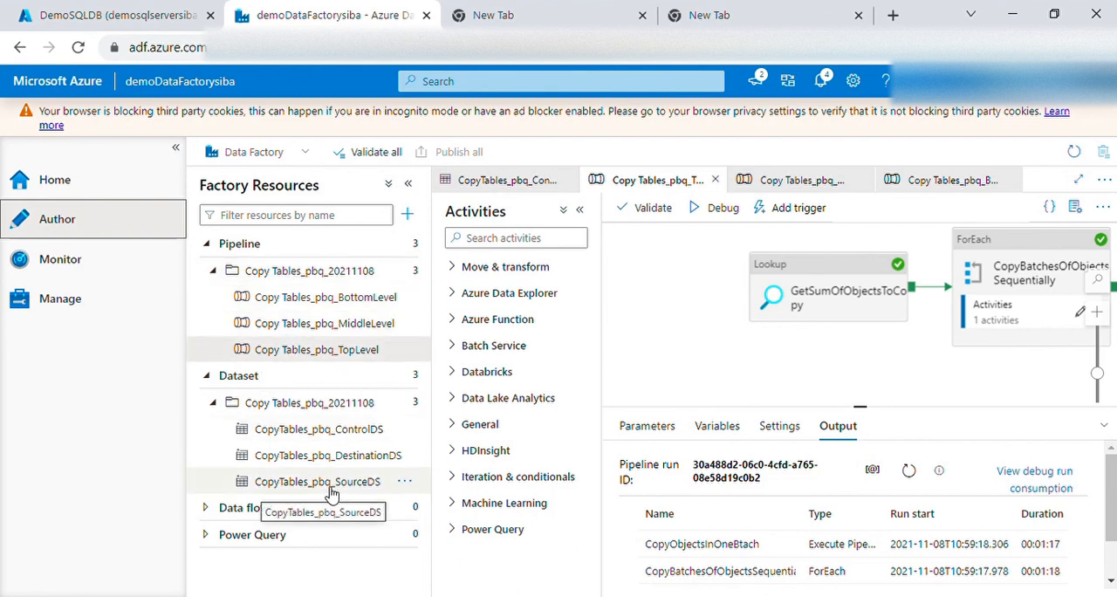
# Return to Query 7 in DemoSQLDB and review the dbo.MainControlTable_pbq query and its result columns back to Id
pyautogui.click(155, 13)
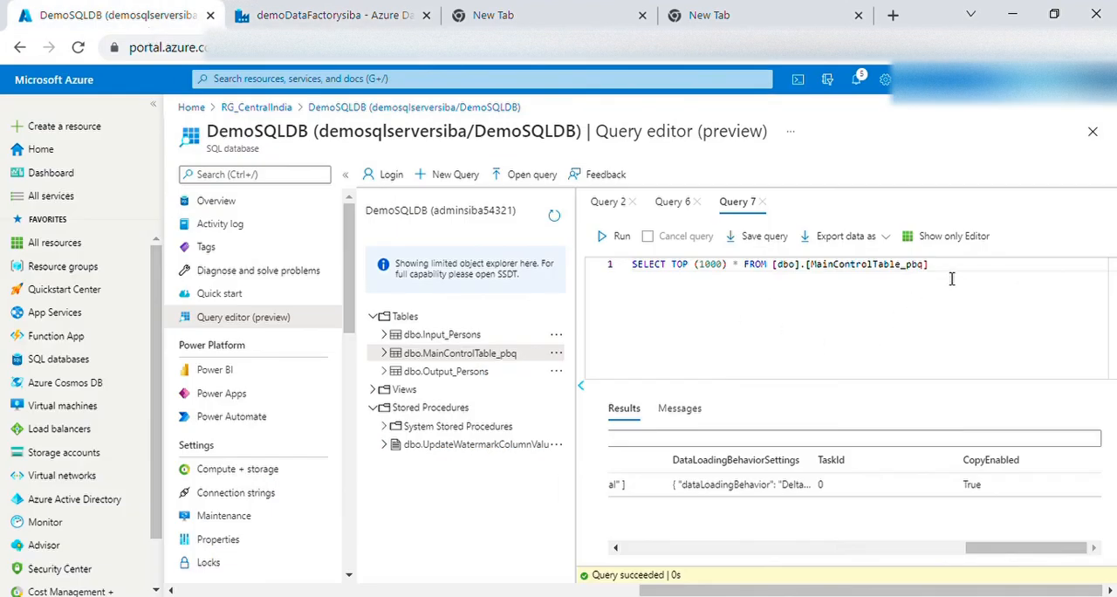
pyautogui.moveTo(946, 280); pyautogui.dragTo(637, 277)
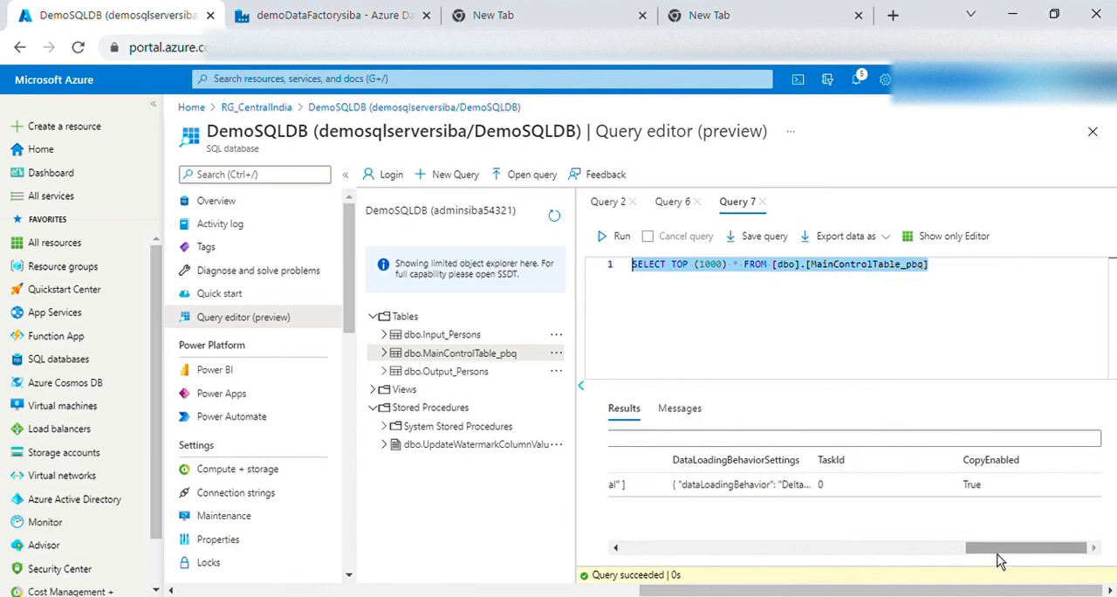
pyautogui.moveTo(978, 552); pyautogui.dragTo(672, 558)
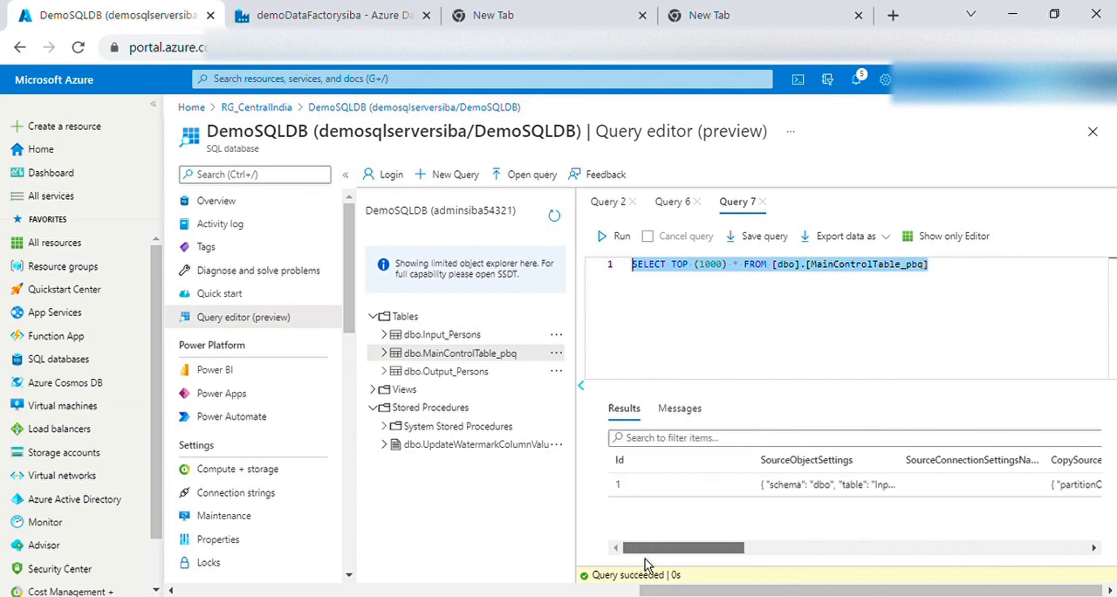
pyautogui.moveTo(747, 550); pyautogui.dragTo(681, 561)
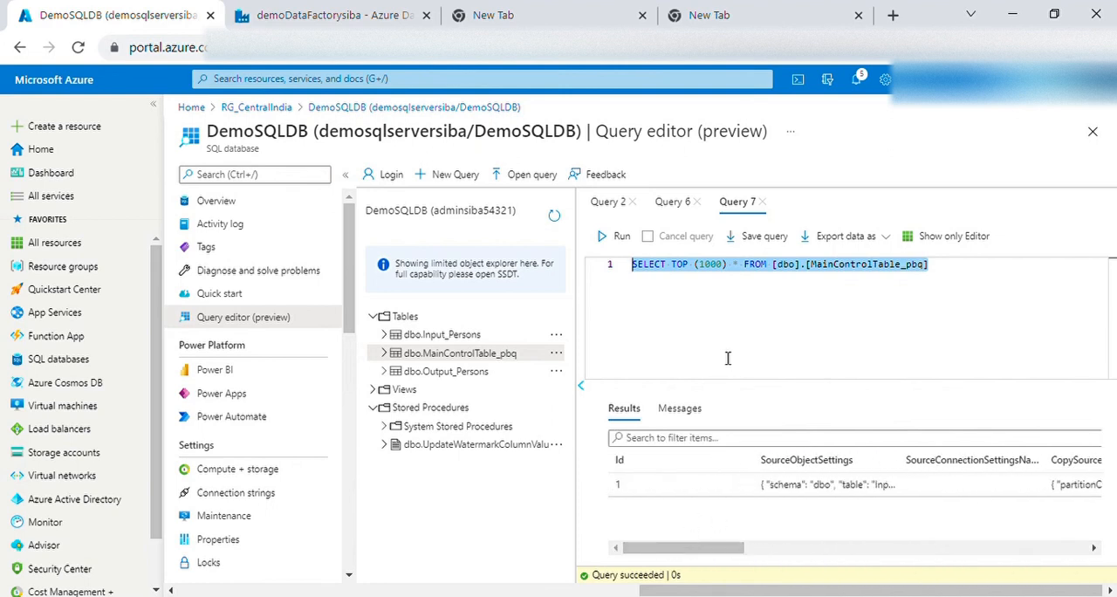